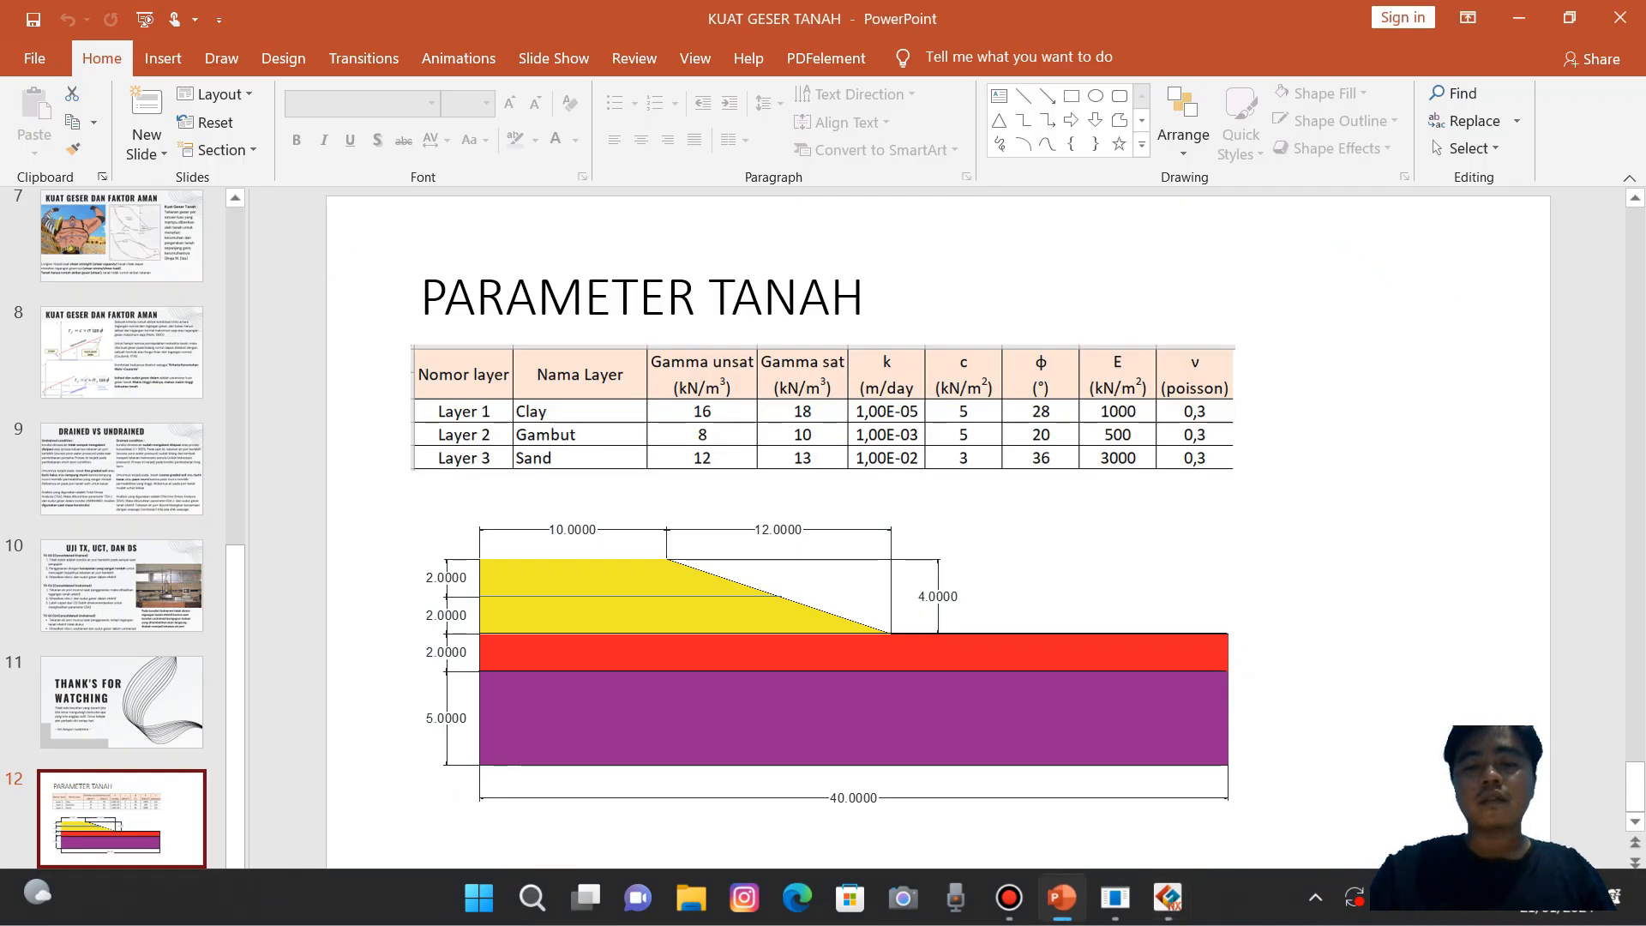
# Step: Switch to GTS NX and set the Gambut material's permeability coefficients kx, ky and kz to 1e-003 m/sec
pyautogui.hotkey('alt', 'Tab')
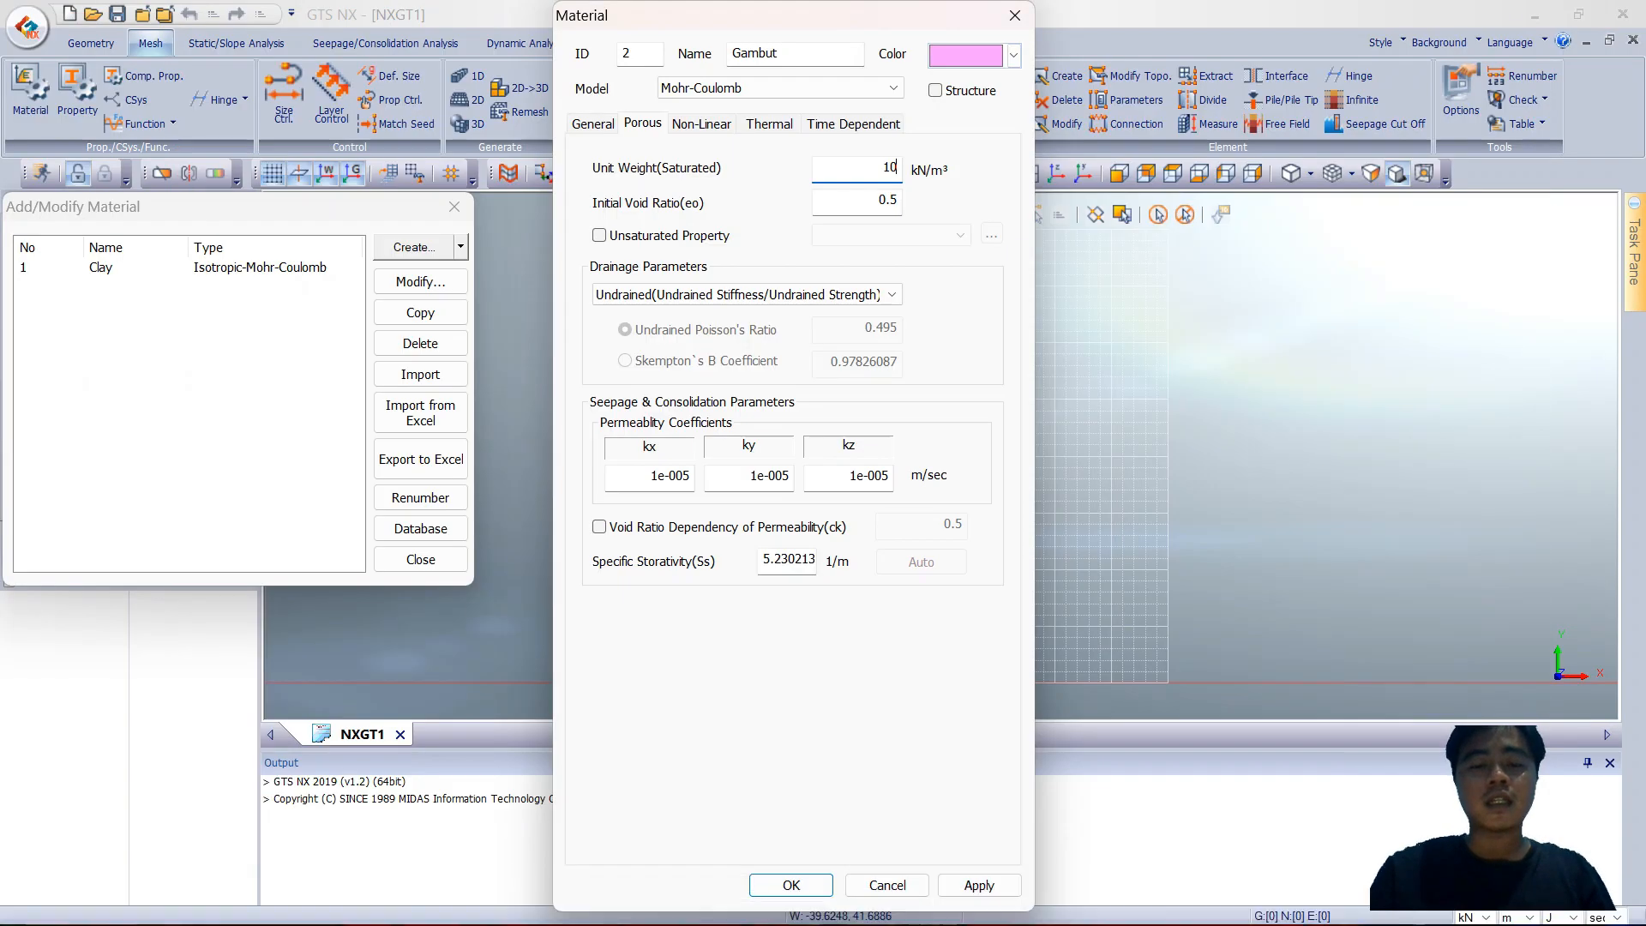
pyautogui.click(689, 476)
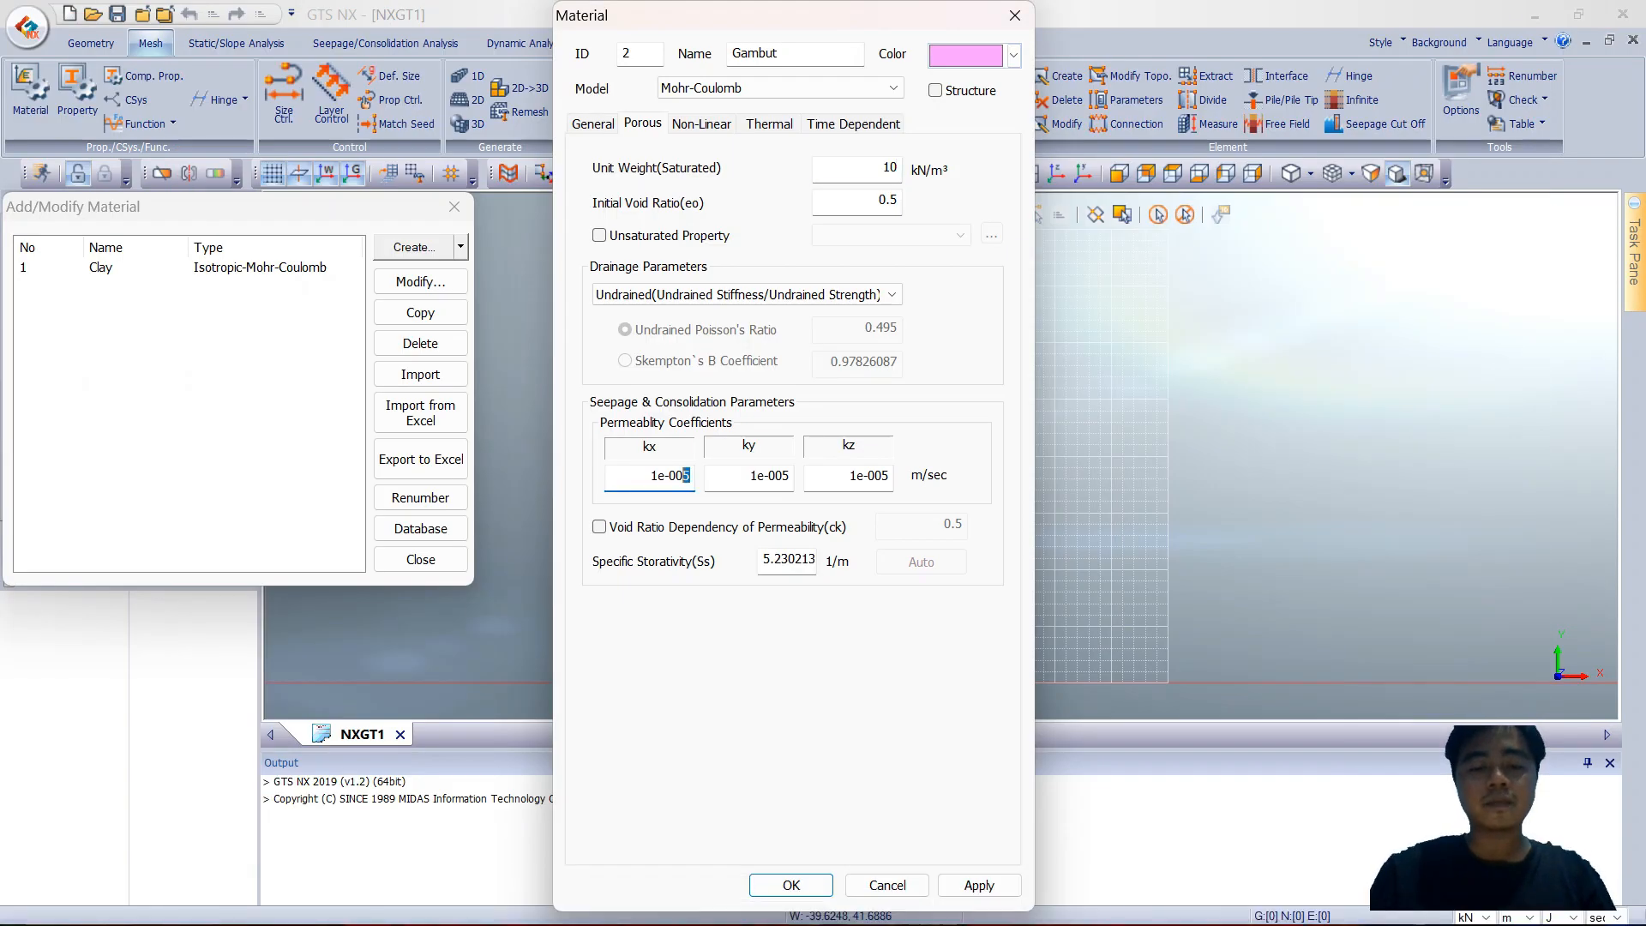
pyautogui.moveTo(790, 475); pyautogui.dragTo(781, 476)
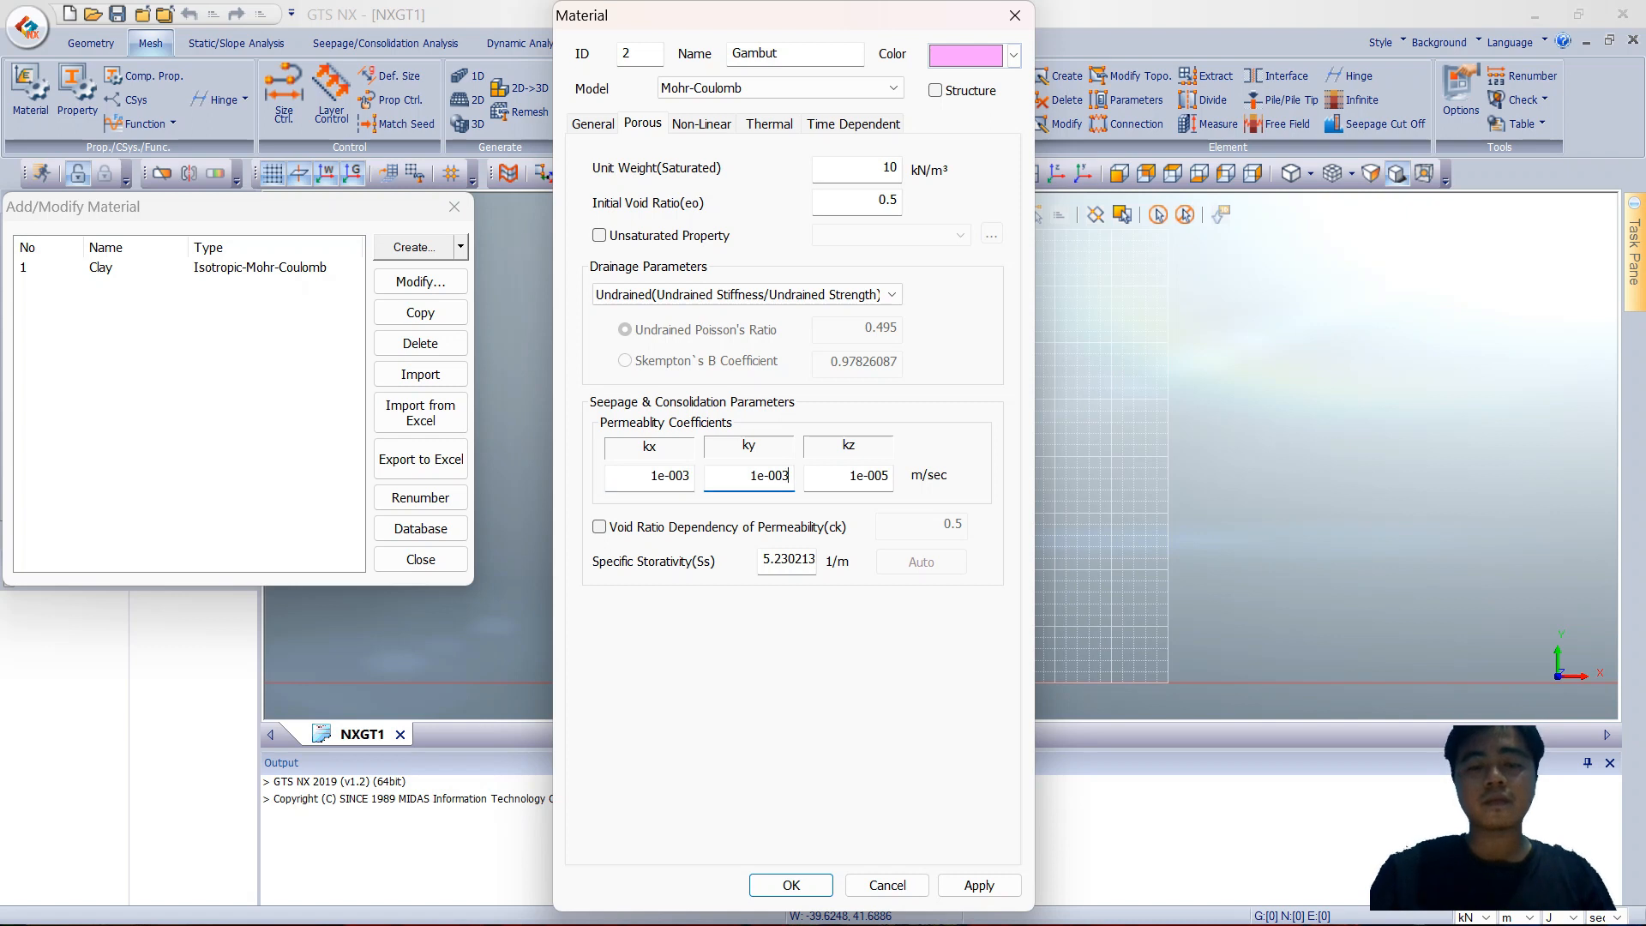
pyautogui.moveTo(889, 476); pyautogui.dragTo(880, 476)
pyautogui.write('3')
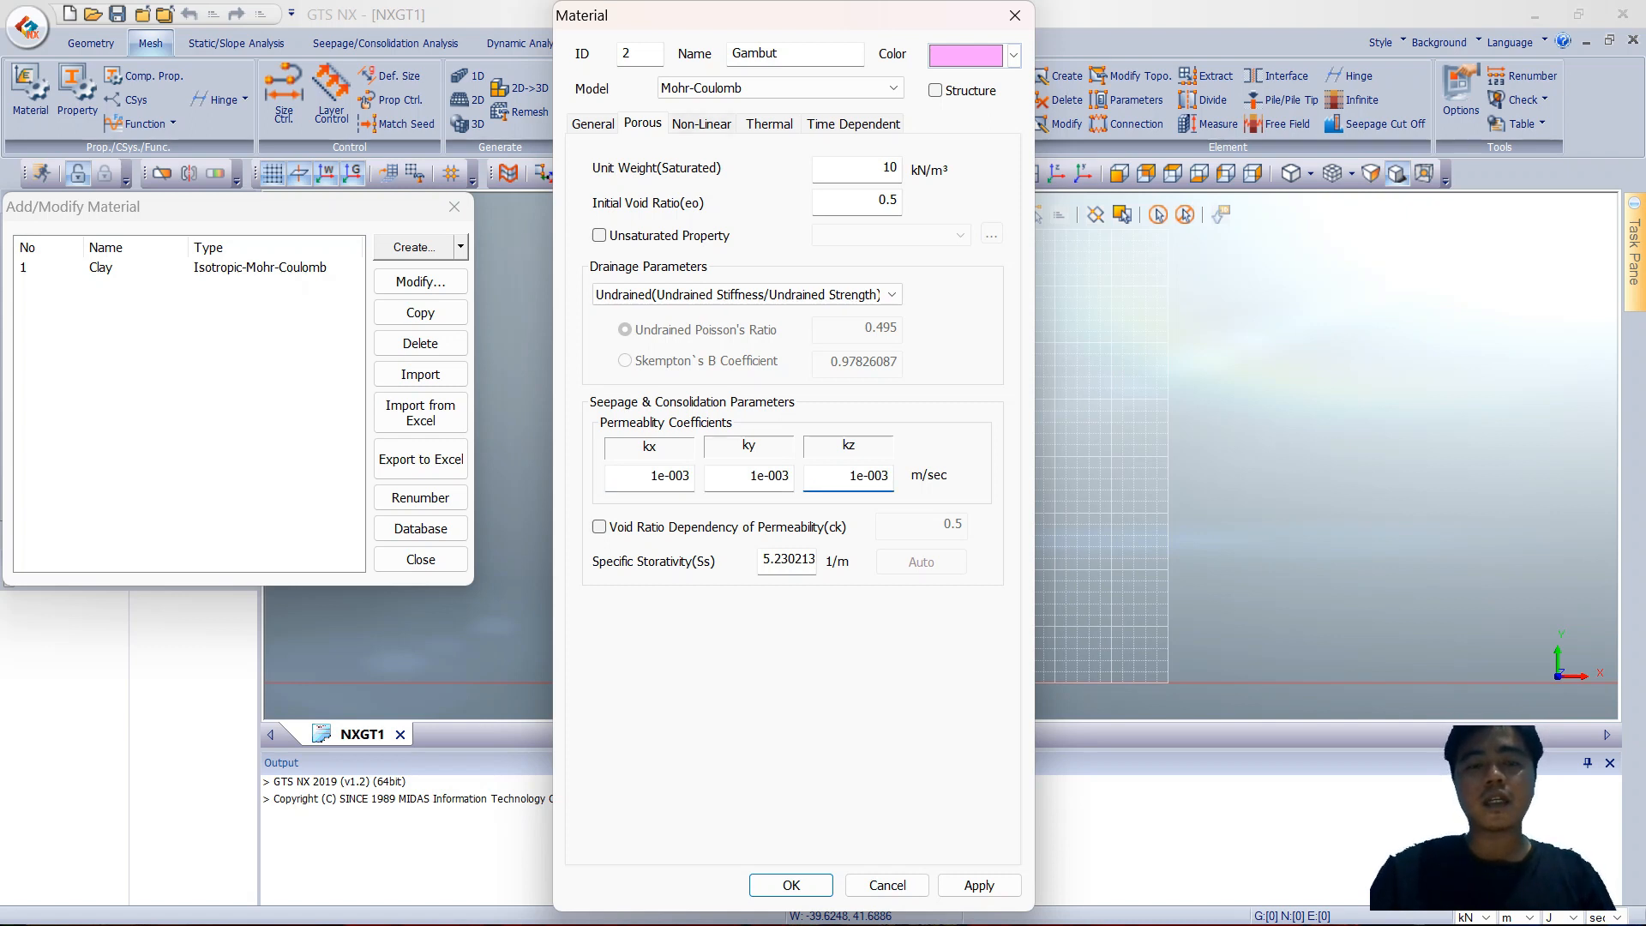
# Step: Set Gambut's frictional angle to 20 degrees as listed in the PowerPoint soil table, save the material and close its dialog
pyautogui.click(700, 123)
pyautogui.moveTo(1115, 924)
pyautogui.click(1061, 898)
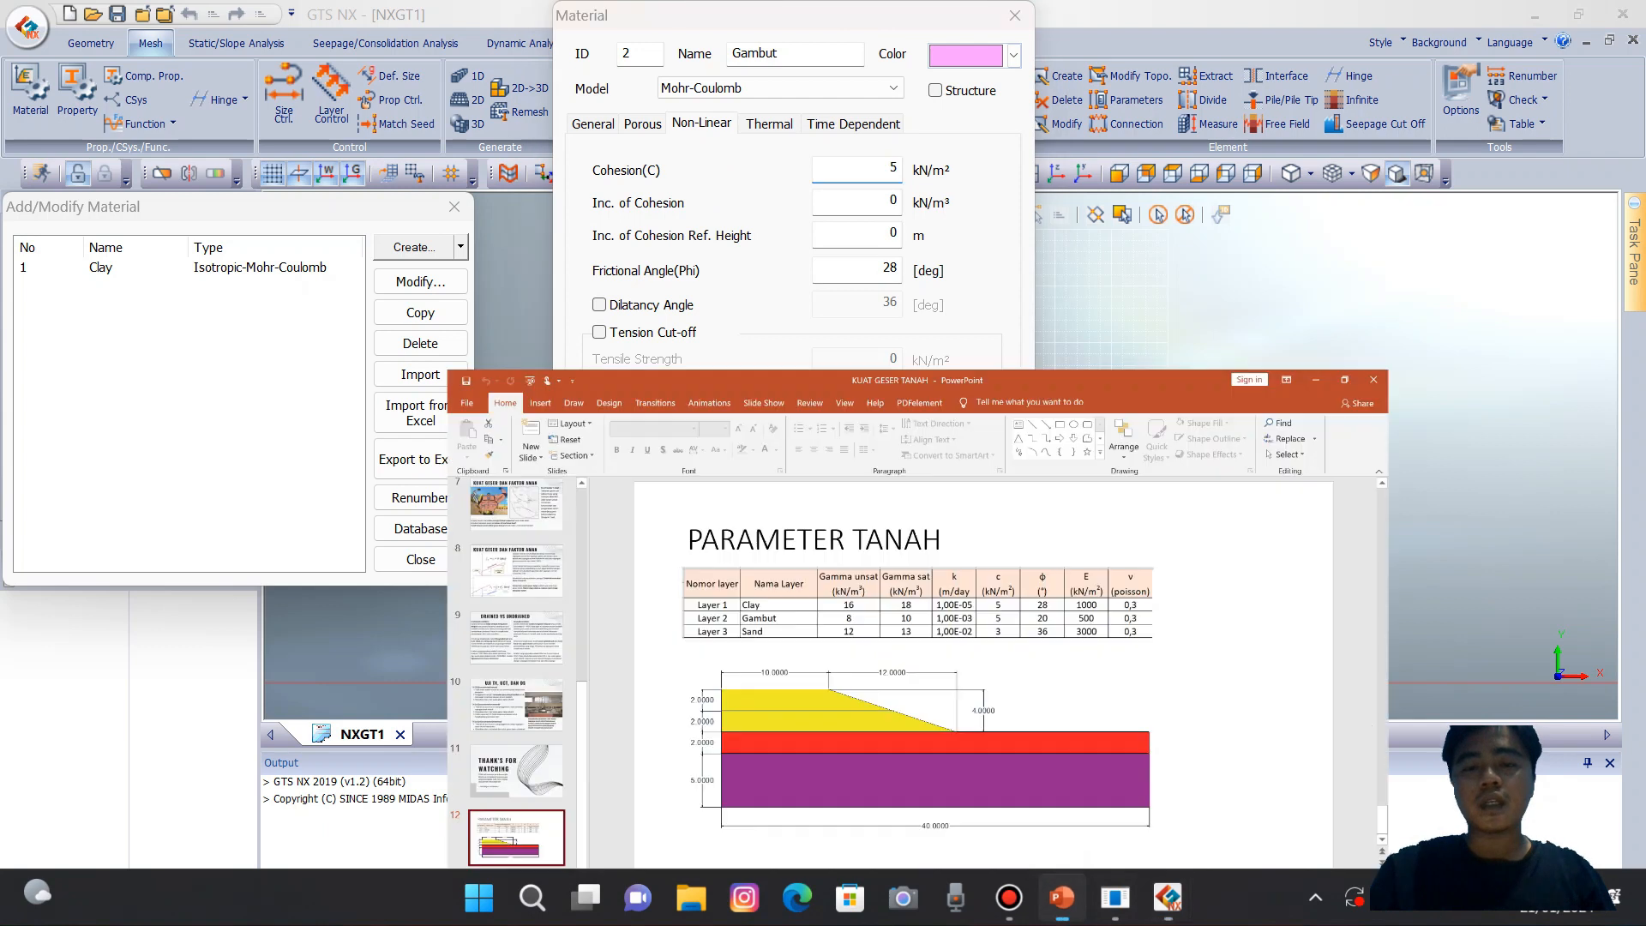
pyautogui.click(1062, 898)
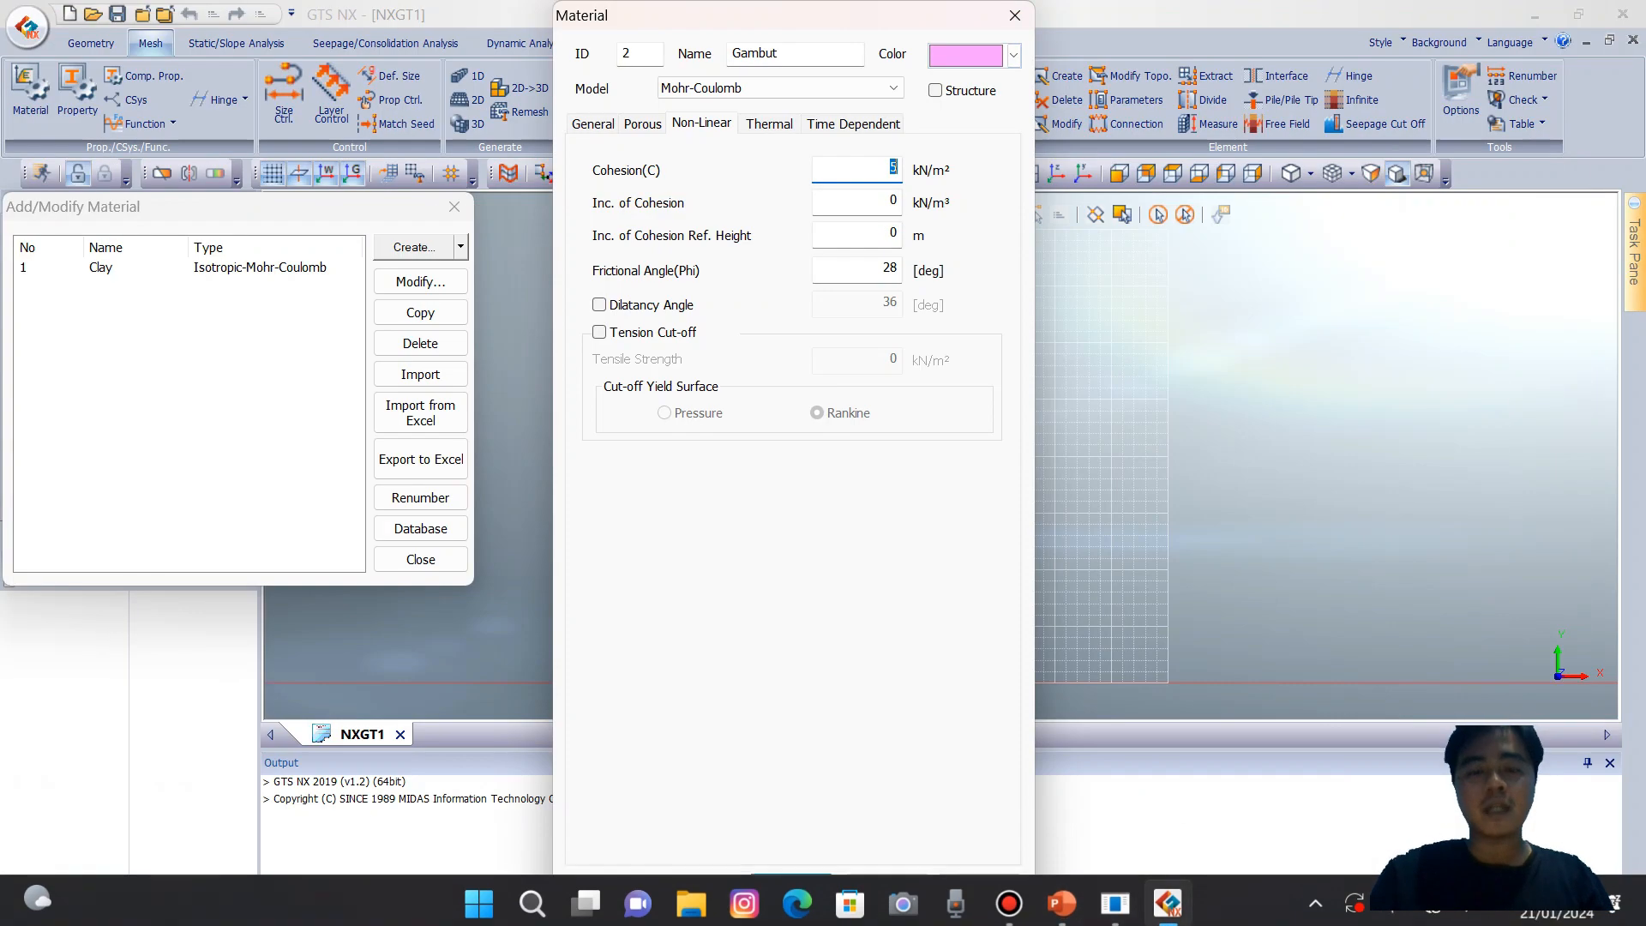
pyautogui.press('Tab')
pyautogui.press('Tab')
pyautogui.press('Tab')
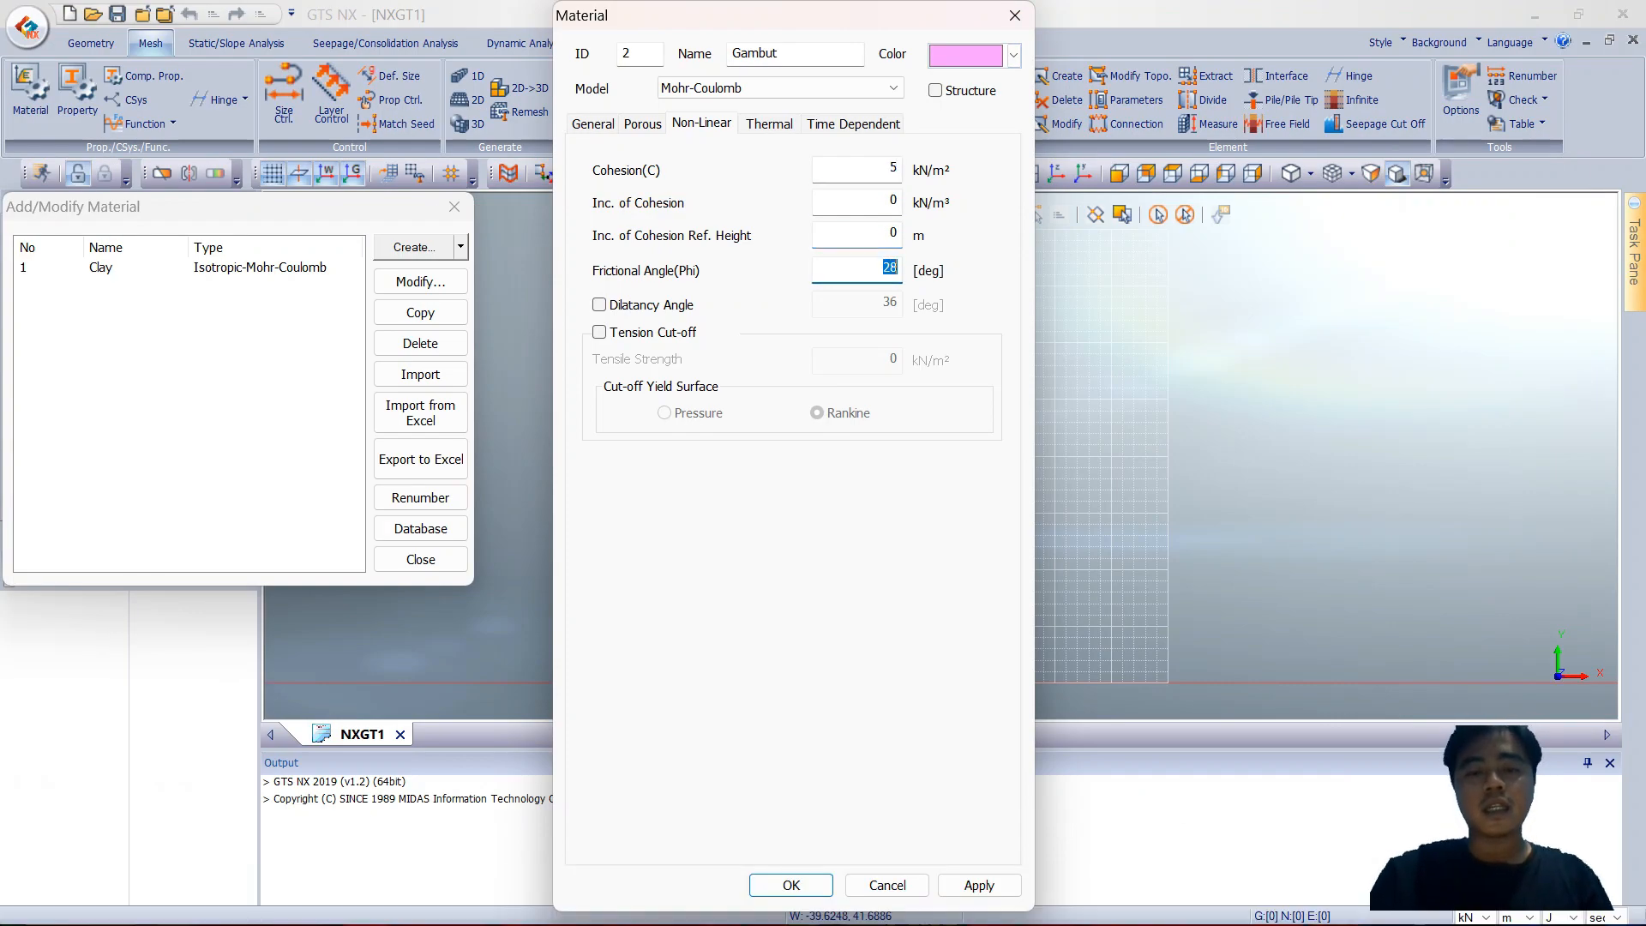
pyautogui.click(1062, 898)
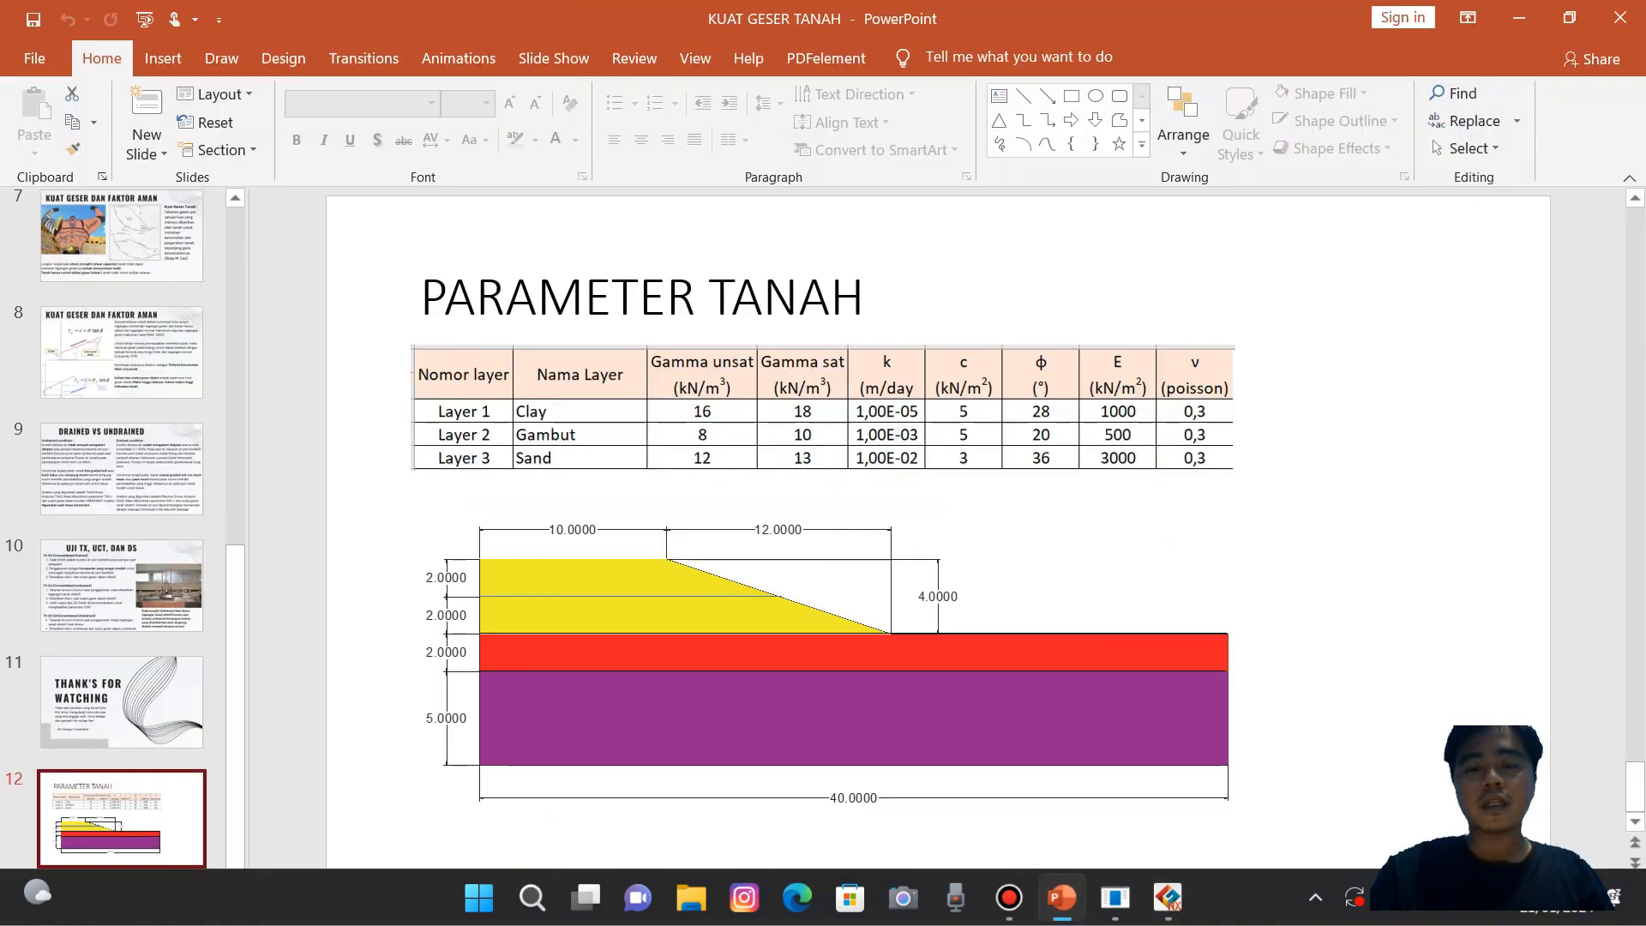
pyautogui.click(1062, 898)
pyautogui.write('20')
pyautogui.press('Tab')
pyautogui.press('Return')
pyautogui.click(592, 123)
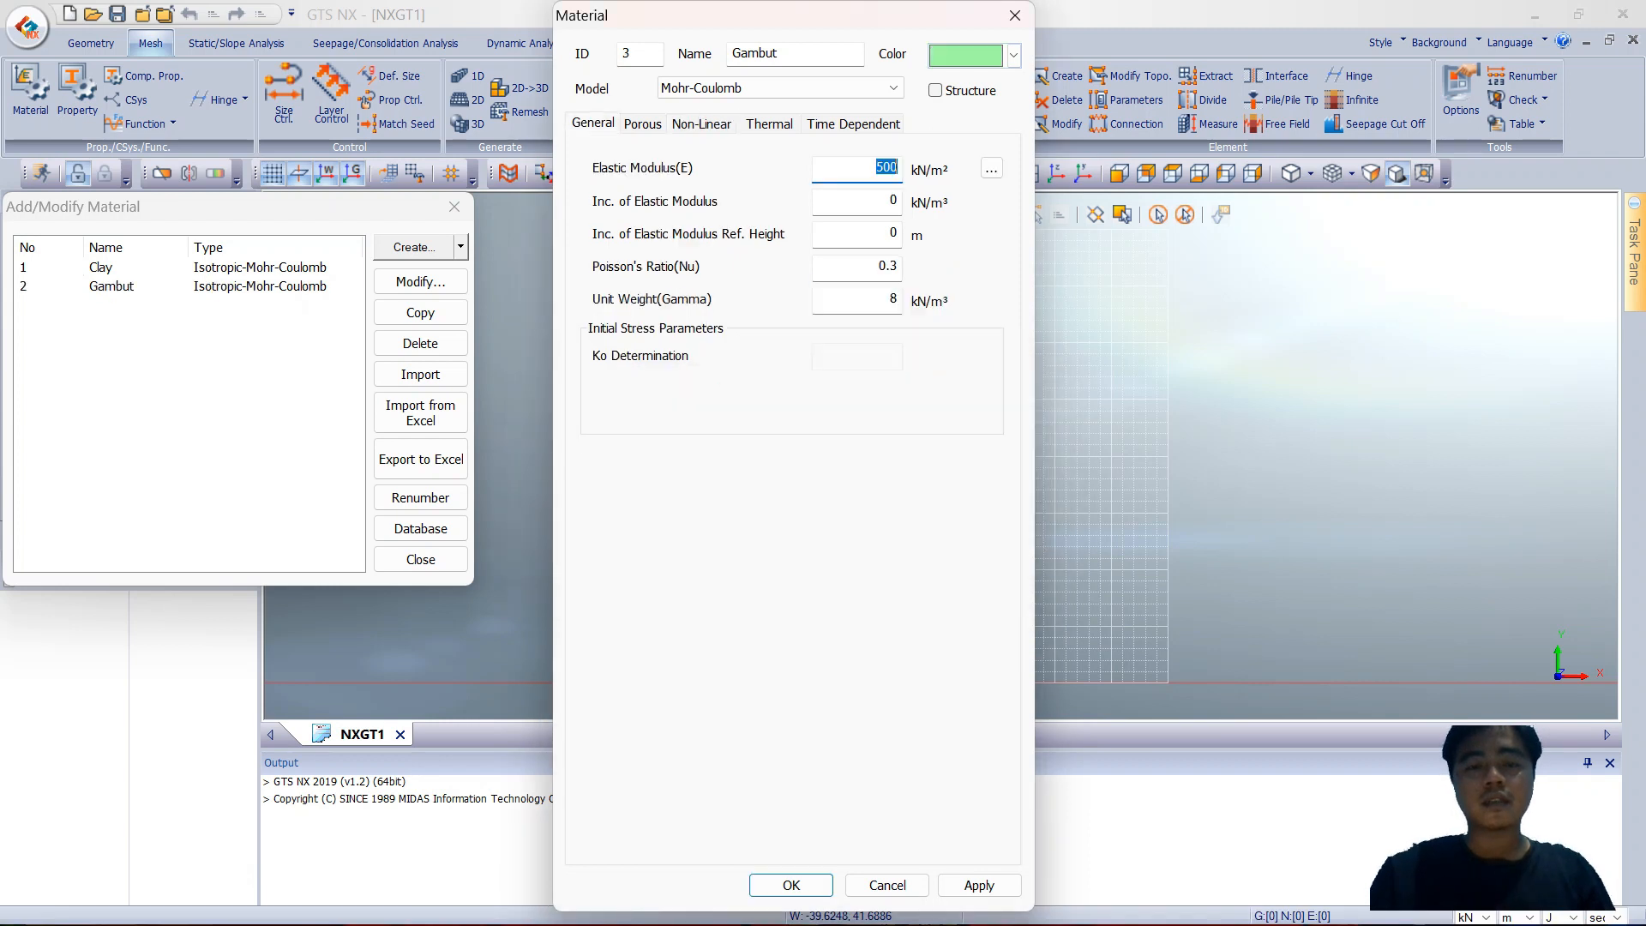
pyautogui.click(1014, 16)
# Step: Review the general, porous and non-linear parameters of the Clay and Gambut materials
pyautogui.doubleClick(100, 267)
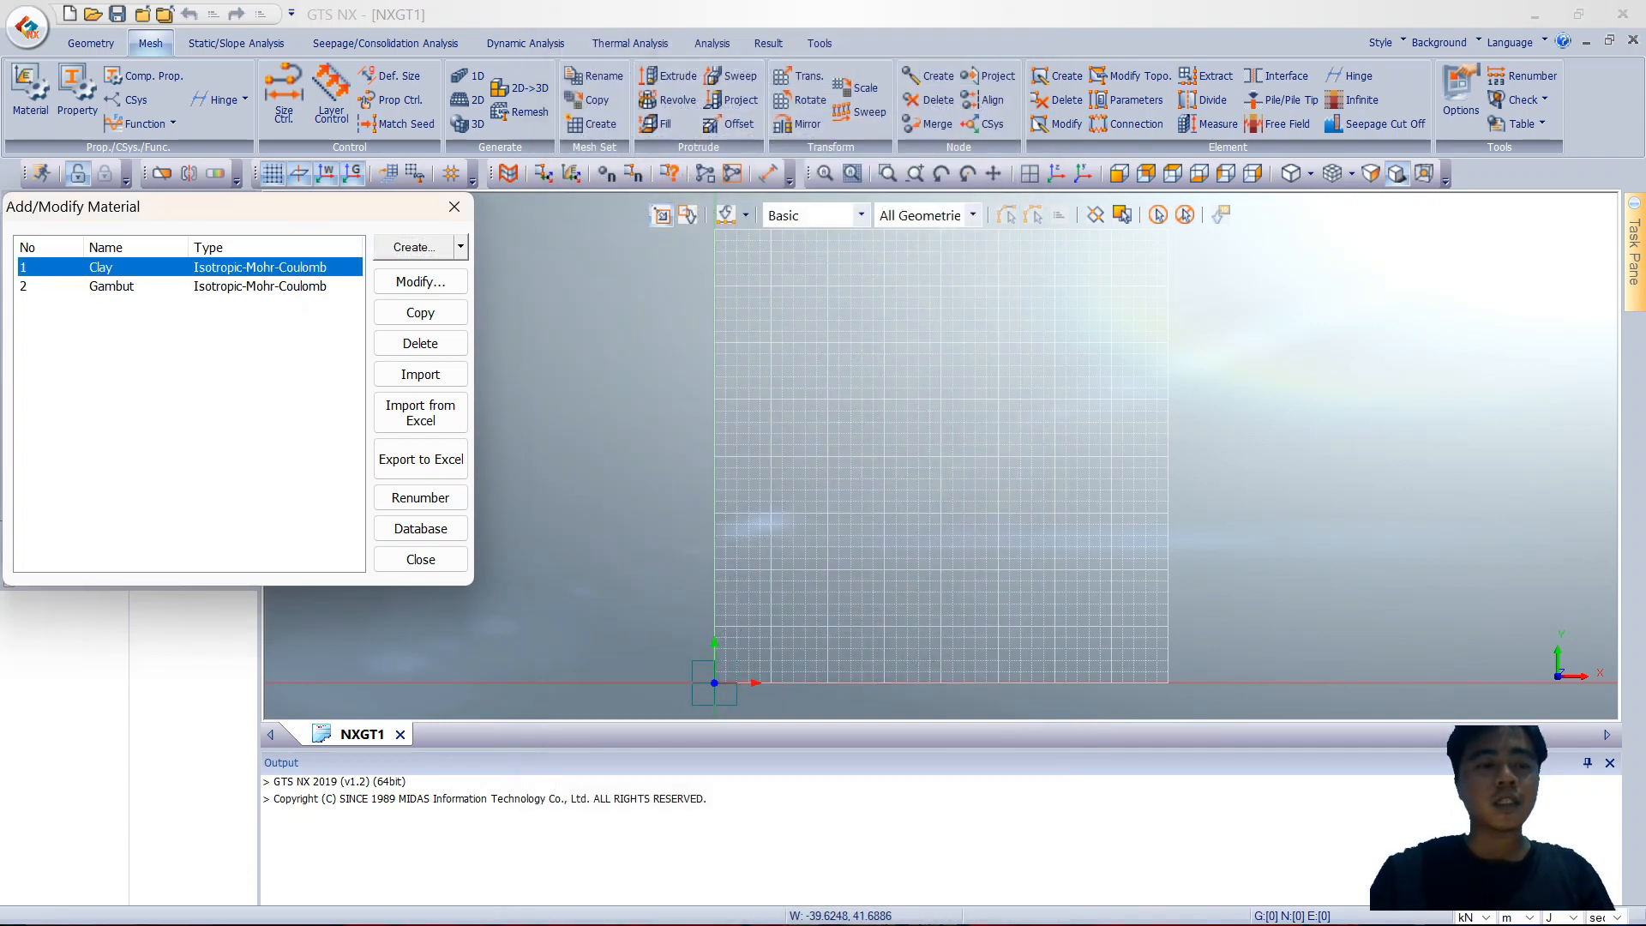
pyautogui.moveTo(685, 206); pyautogui.dragTo(781, 28)
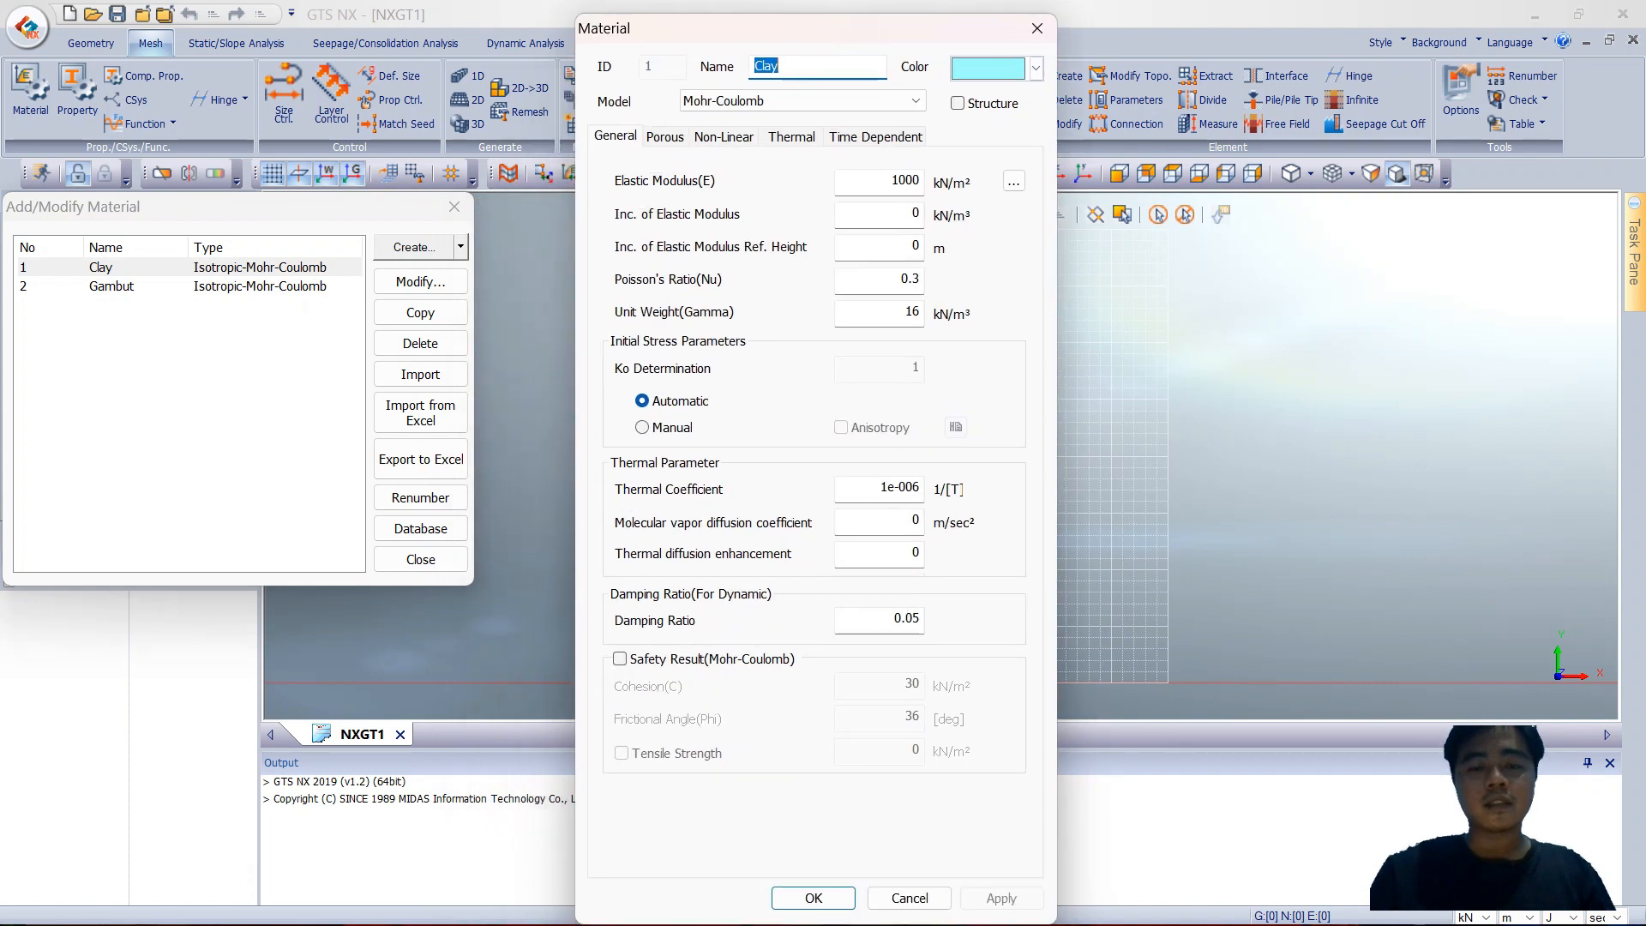
pyautogui.hotkey('ctrl', 'Tab')
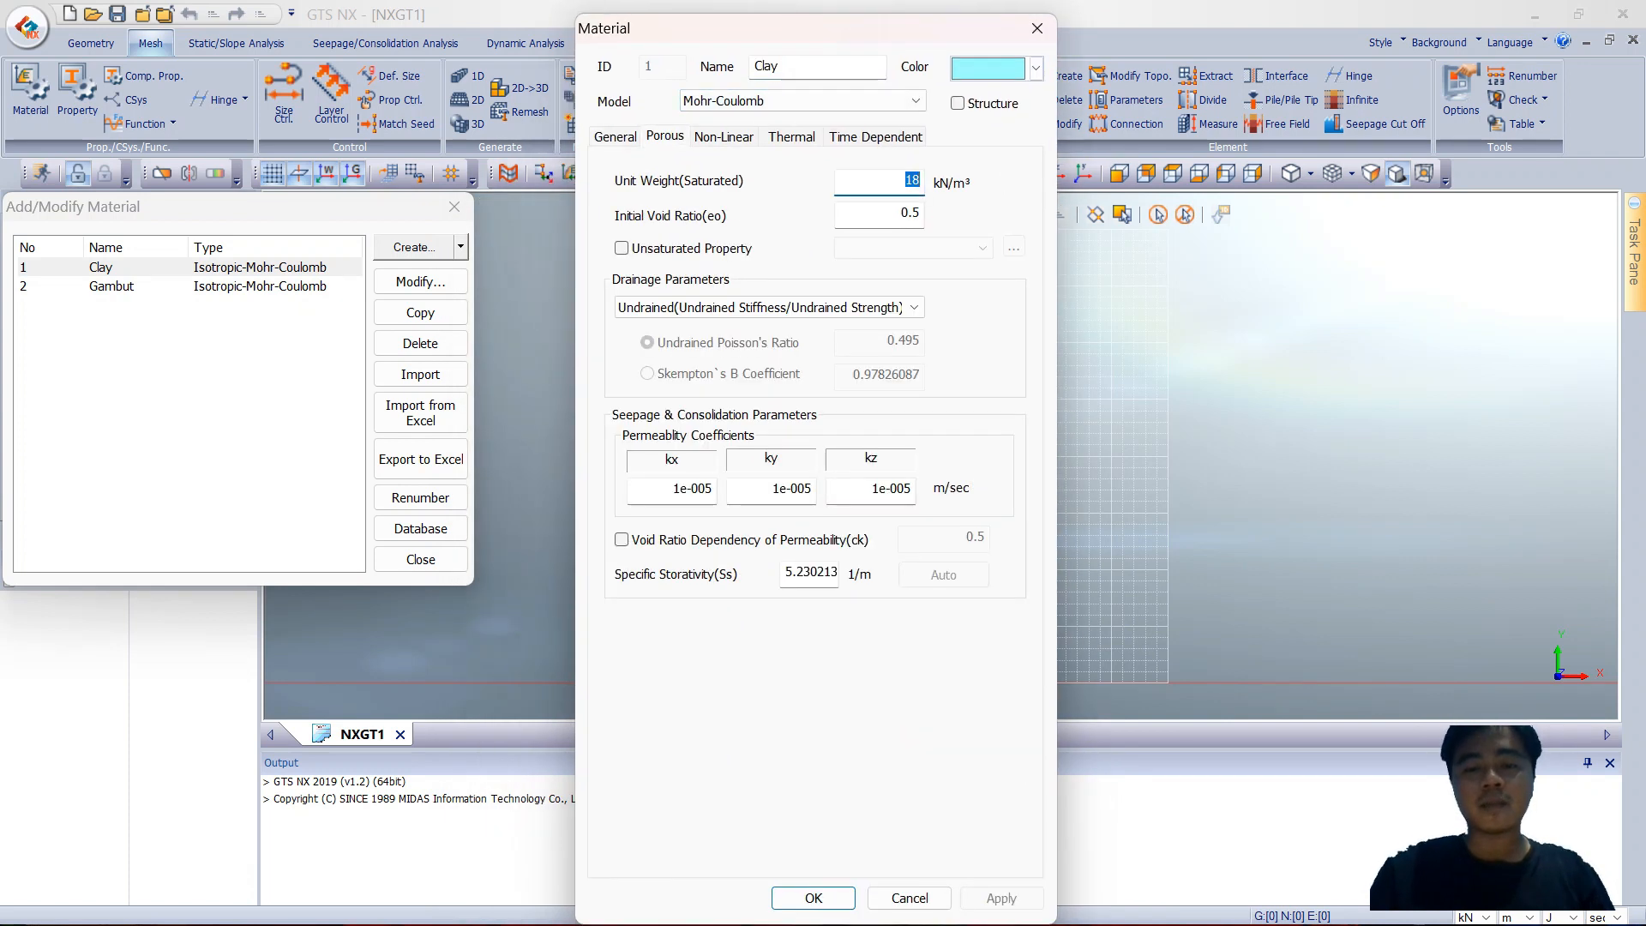
pyautogui.hotkey('ctrl', 'Tab')
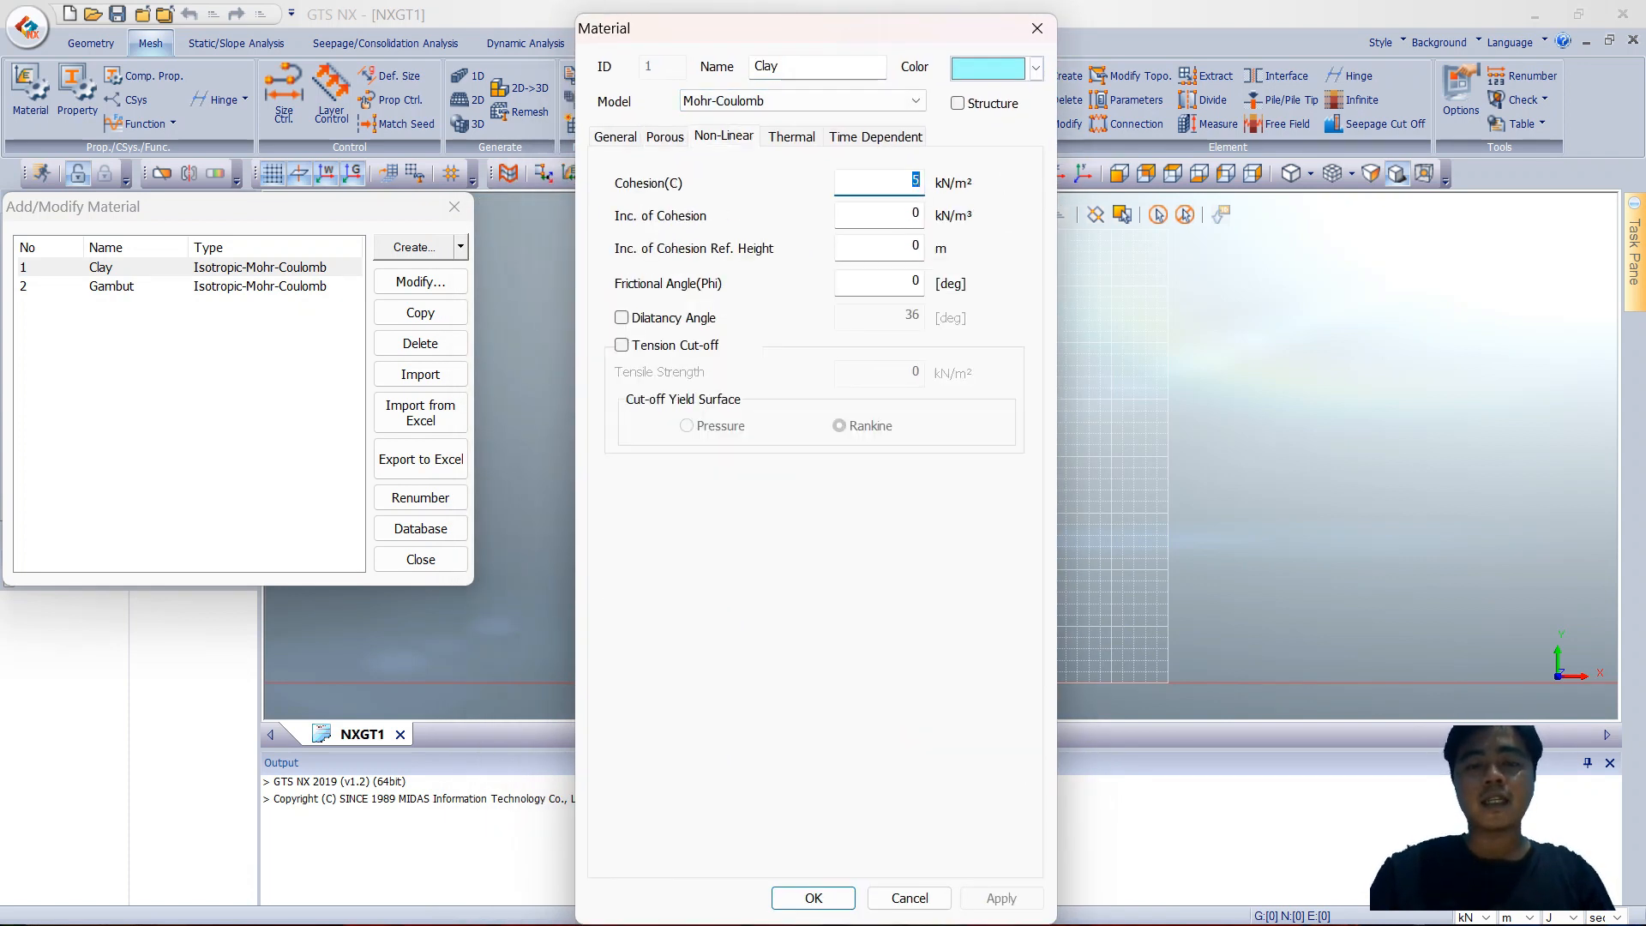
pyautogui.click(1037, 29)
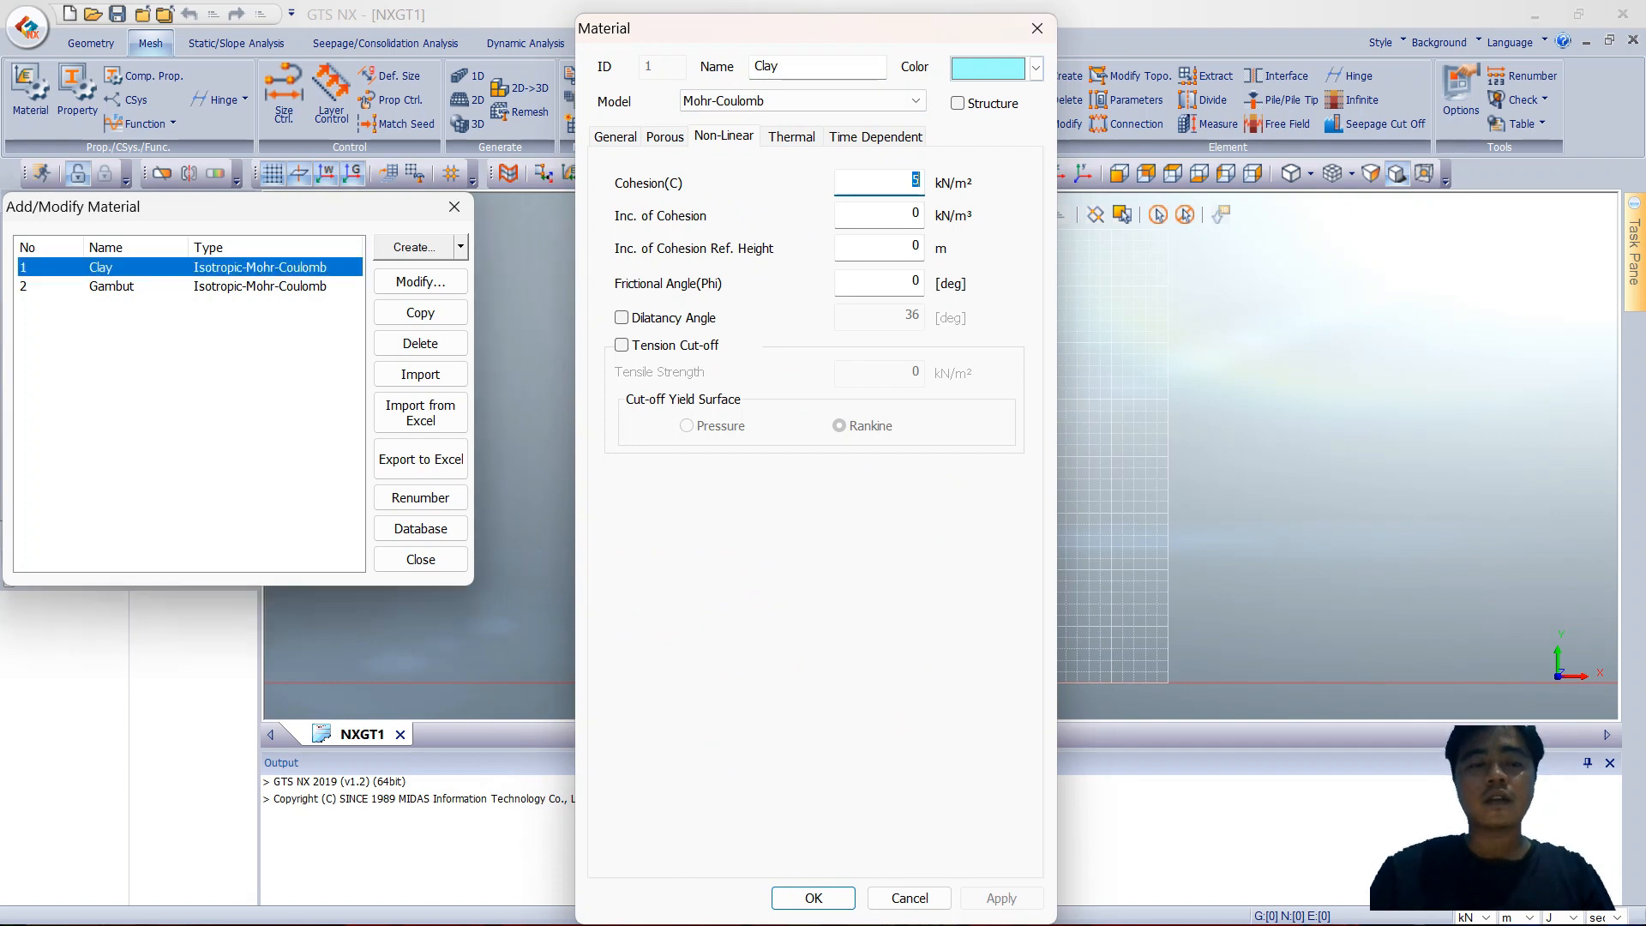
pyautogui.doubleClick(112, 286)
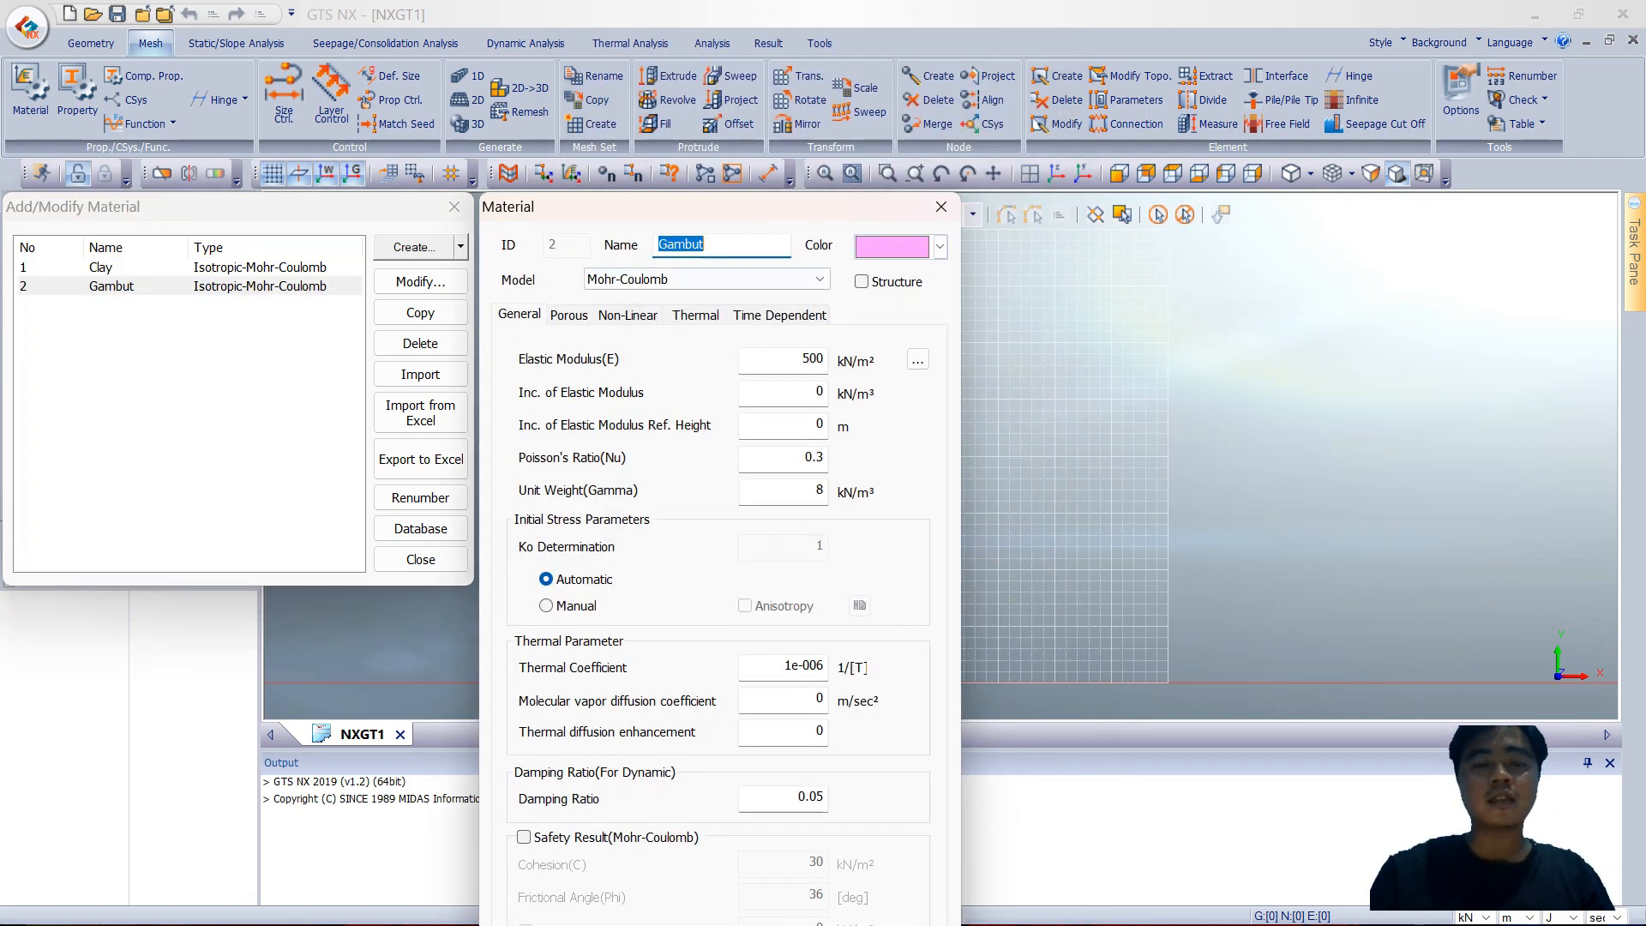
pyautogui.hotkey('ctrl', 'Tab')
pyautogui.hotkey('ctrl', 'Tab')
pyautogui.hotkey('ctrl', 'Tab')
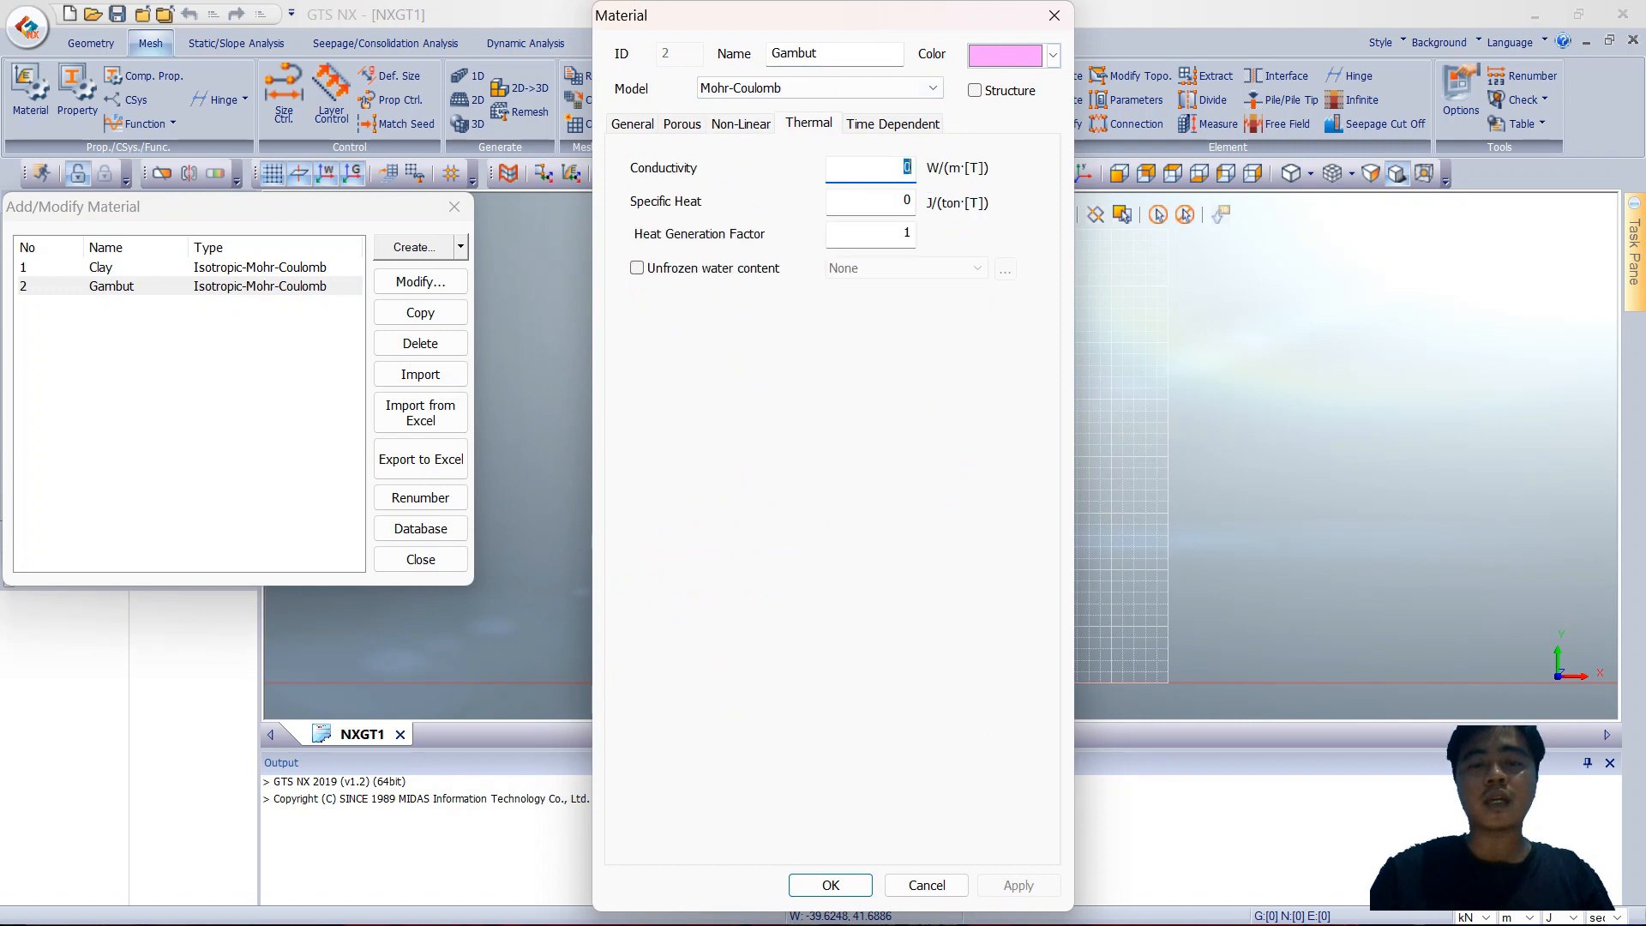
pyautogui.hotkey('ctrl', 'shift', 'Tab')
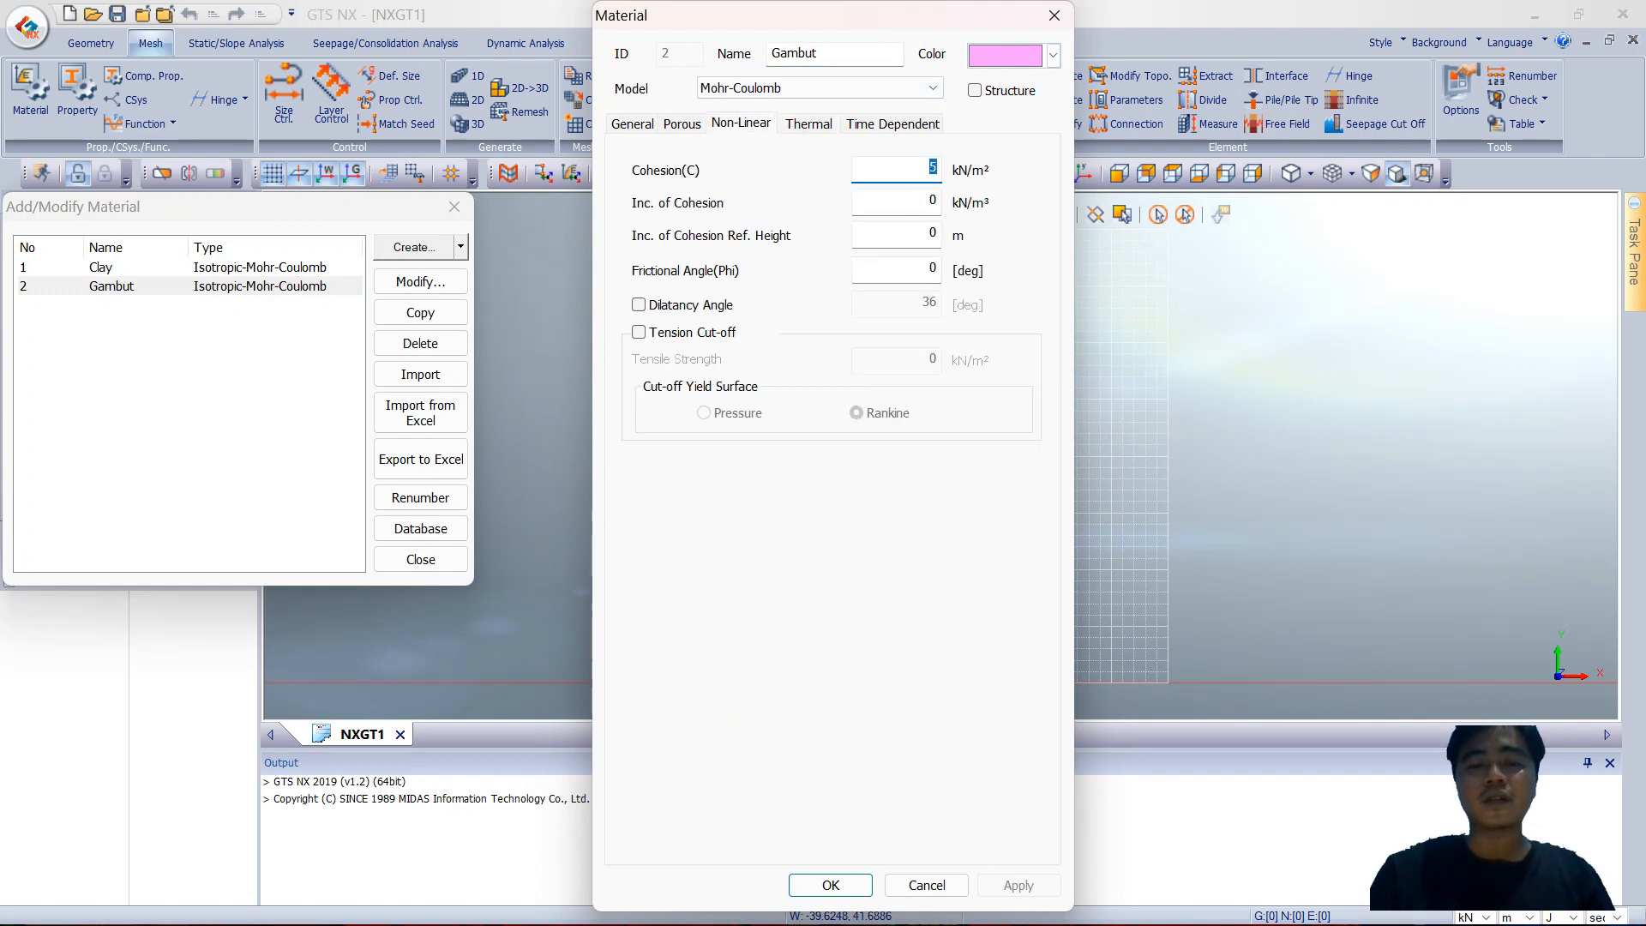
pyautogui.hotkey('ctrl', 'shift', 'Tab')
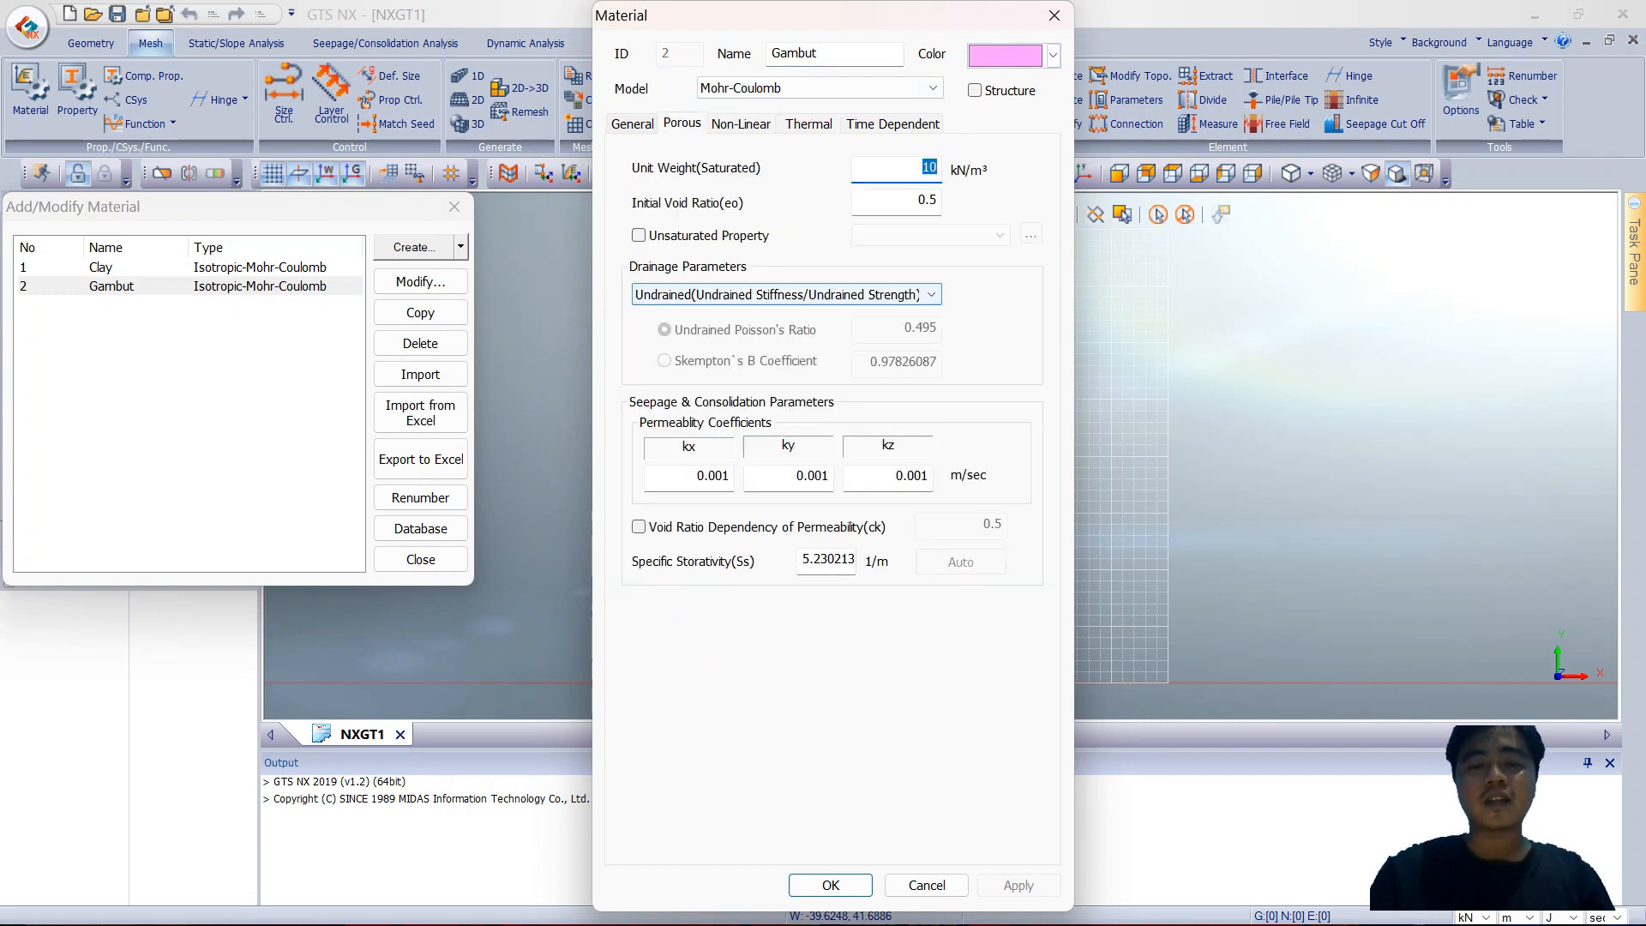
pyautogui.click(1054, 15)
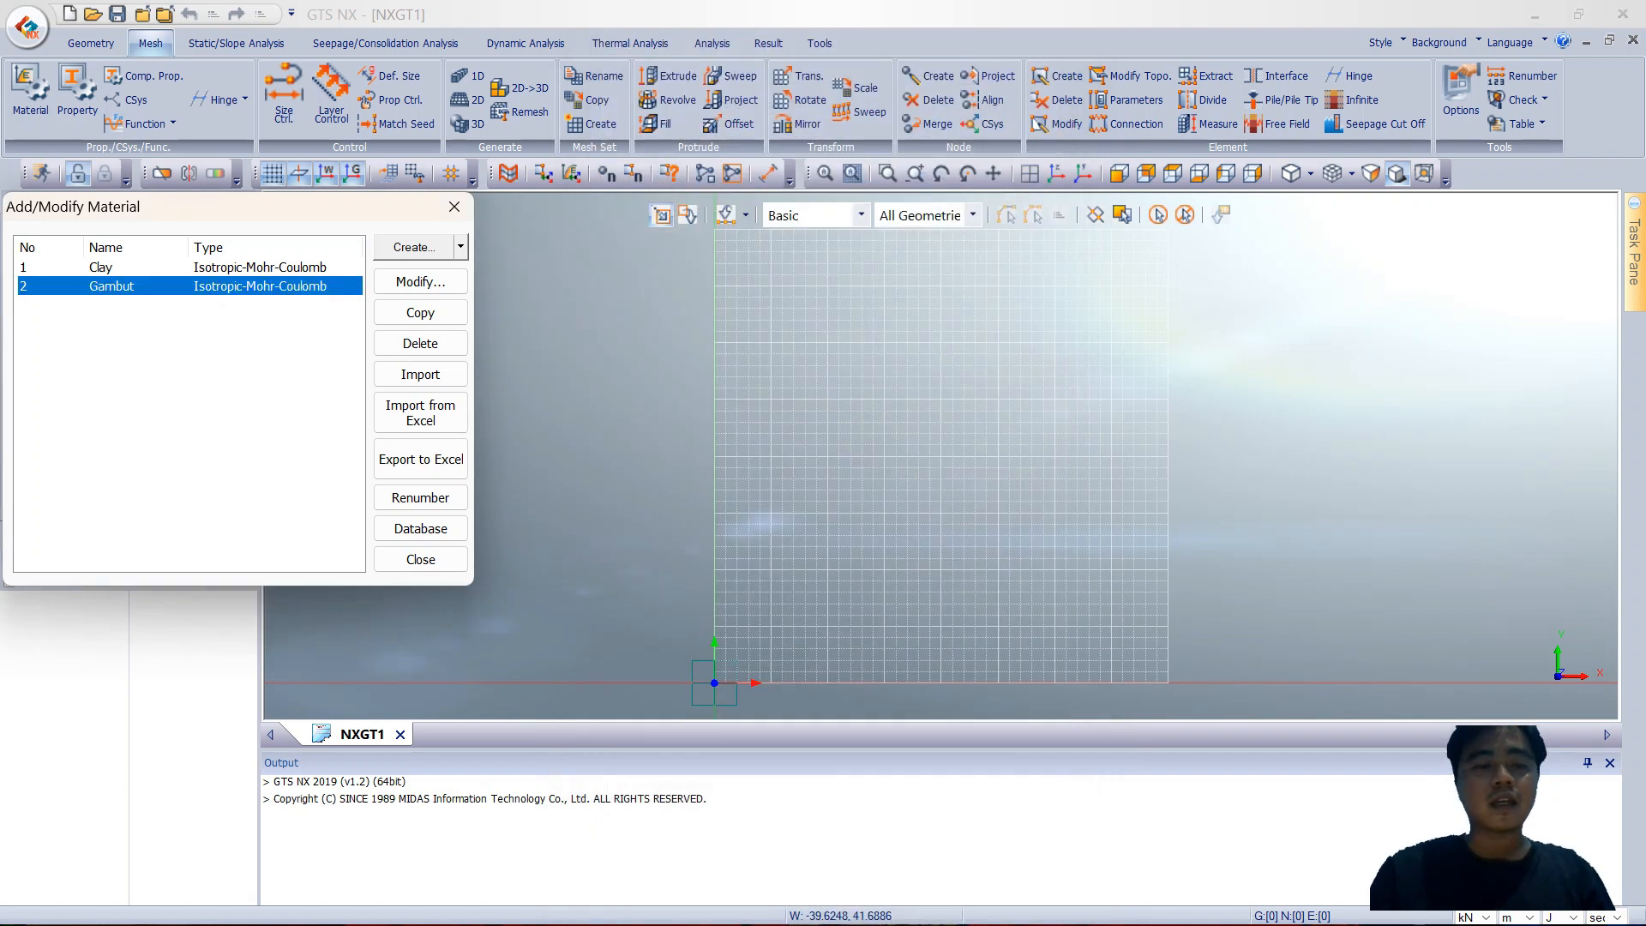
pyautogui.click(459, 247)
pyautogui.click(440, 276)
pyautogui.moveTo(779, 199); pyautogui.dragTo(900, 24)
pyautogui.click(830, 139)
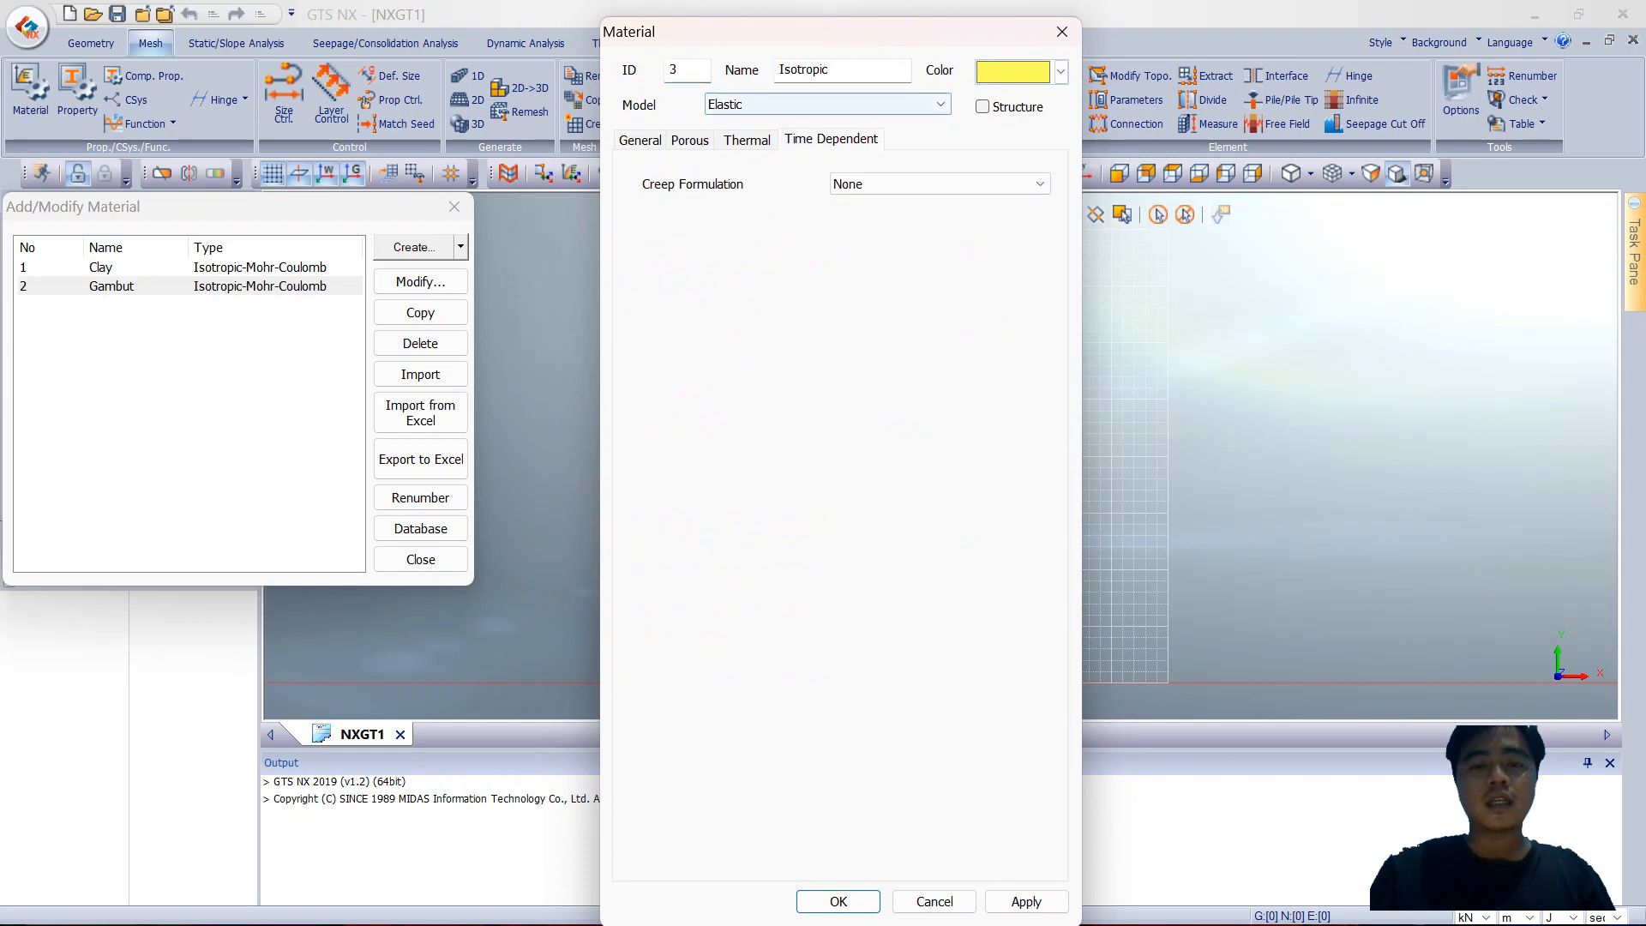
pyautogui.click(941, 184)
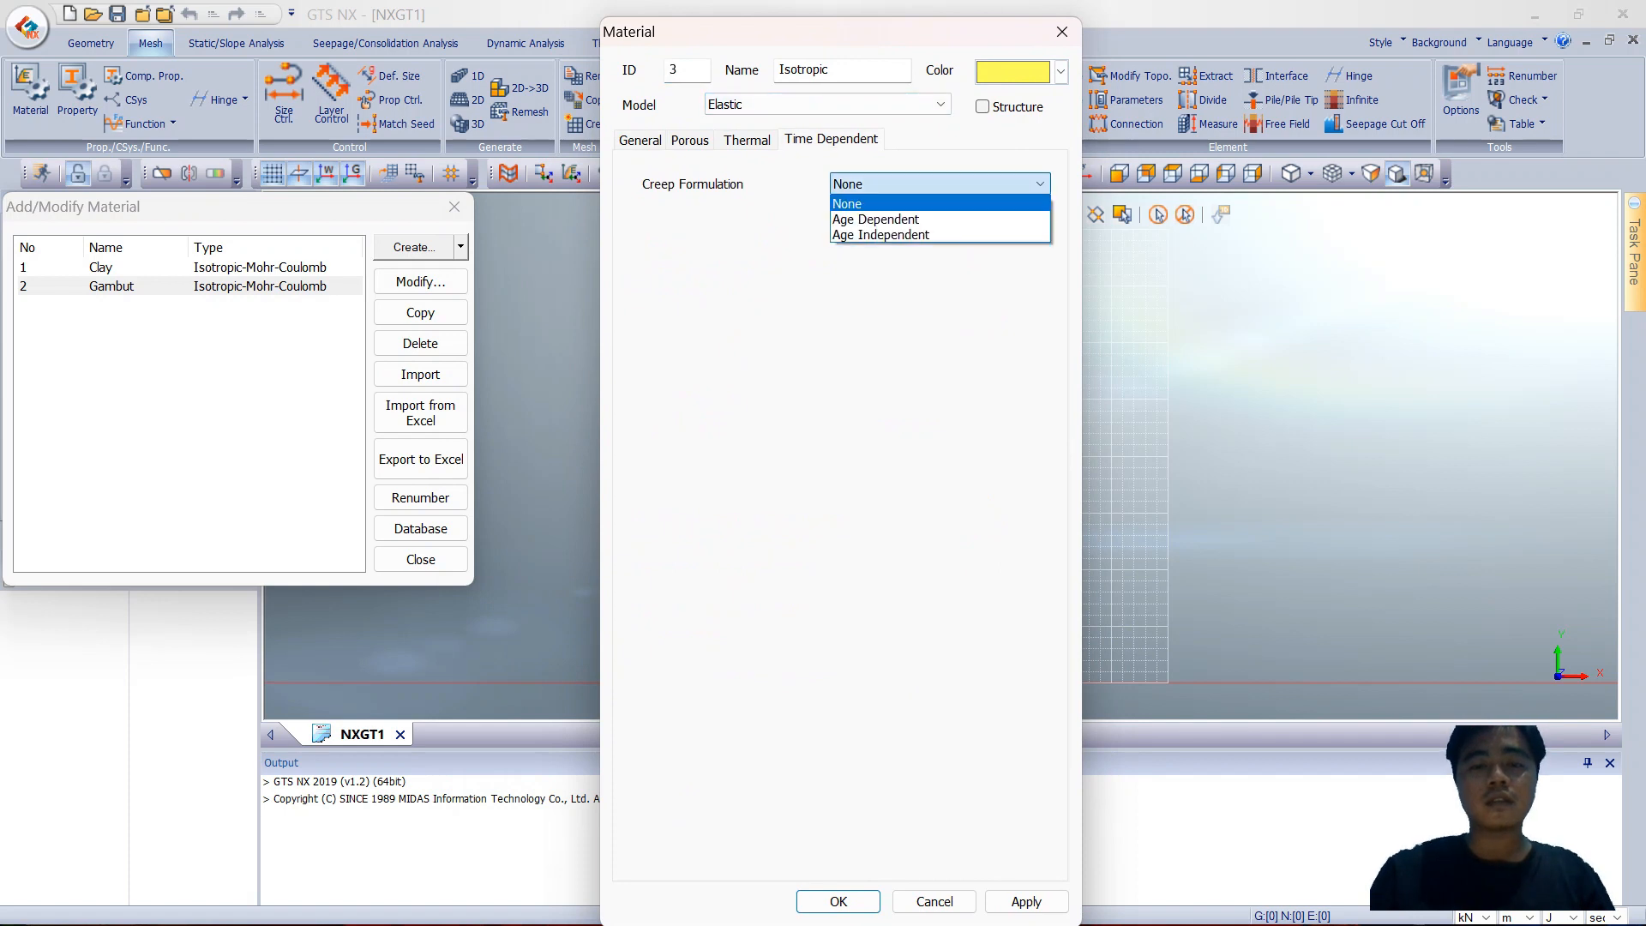
pyautogui.click(875, 204)
pyautogui.press('Escape')
# Step: Create an isotropic material with the Mohr-Coulomb model and name it Sand
pyautogui.click(461, 247)
pyautogui.click(508, 274)
pyautogui.moveTo(729, 213); pyautogui.dragTo(785, 31)
pyautogui.click(706, 94)
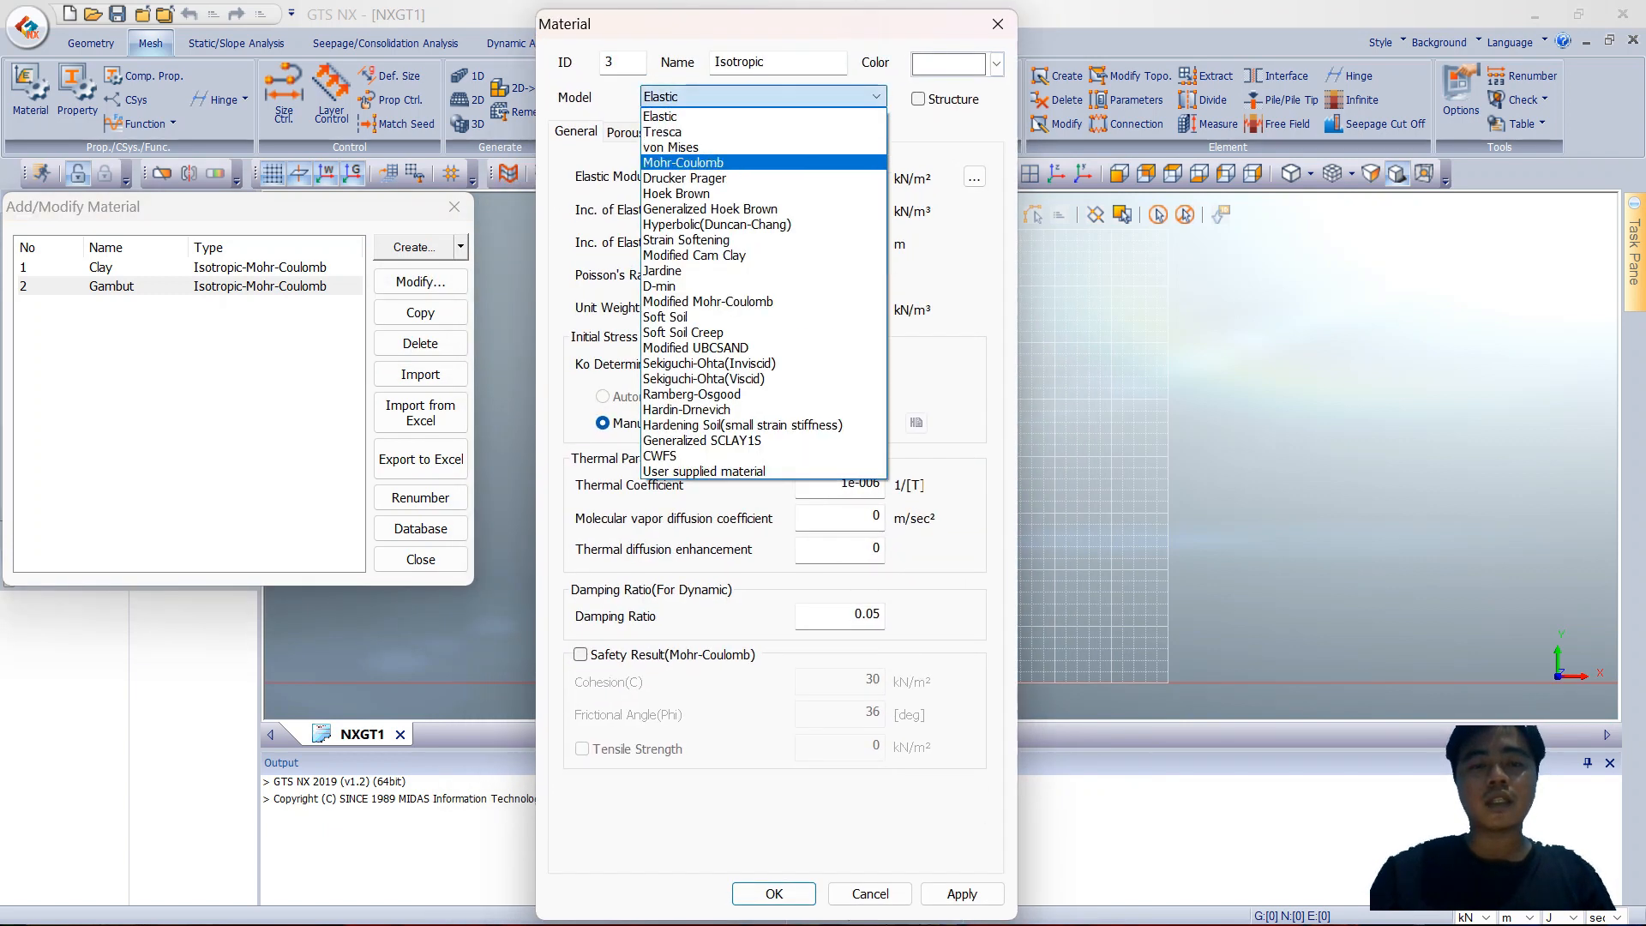
pyautogui.click(683, 162)
pyautogui.doubleClick(739, 62)
pyautogui.write('Sand')
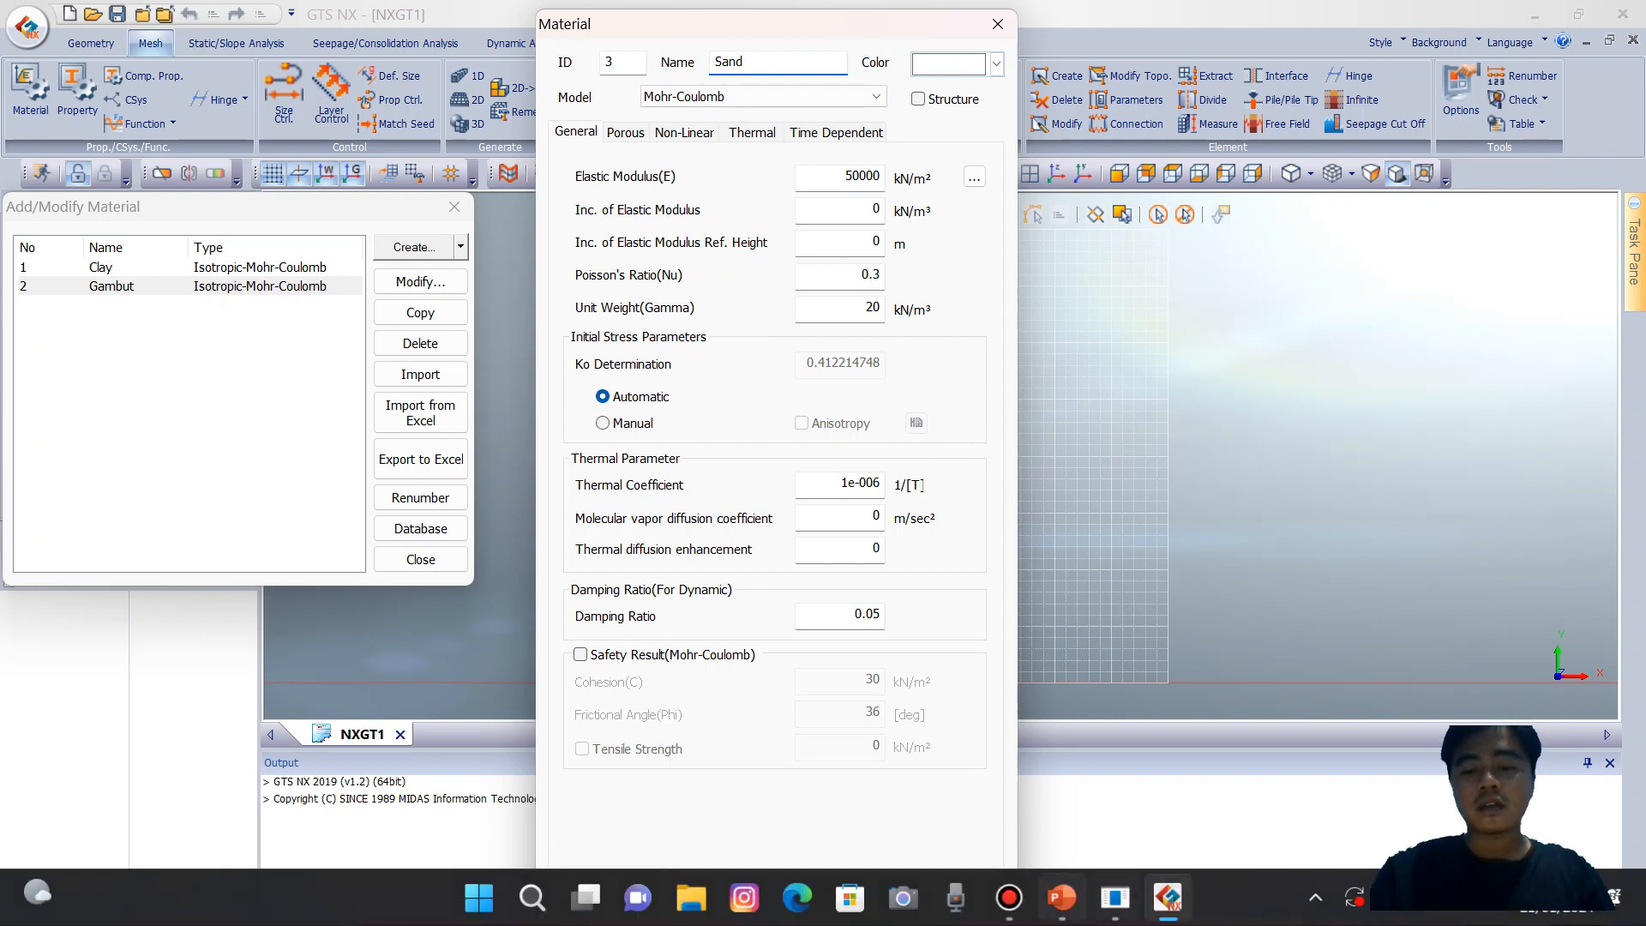
# Step: Consult the PowerPoint soil table and set Sand's elastic modulus to 3000 kN/m² and its unit weight to 12 kN/m³
pyautogui.click(1060, 897)
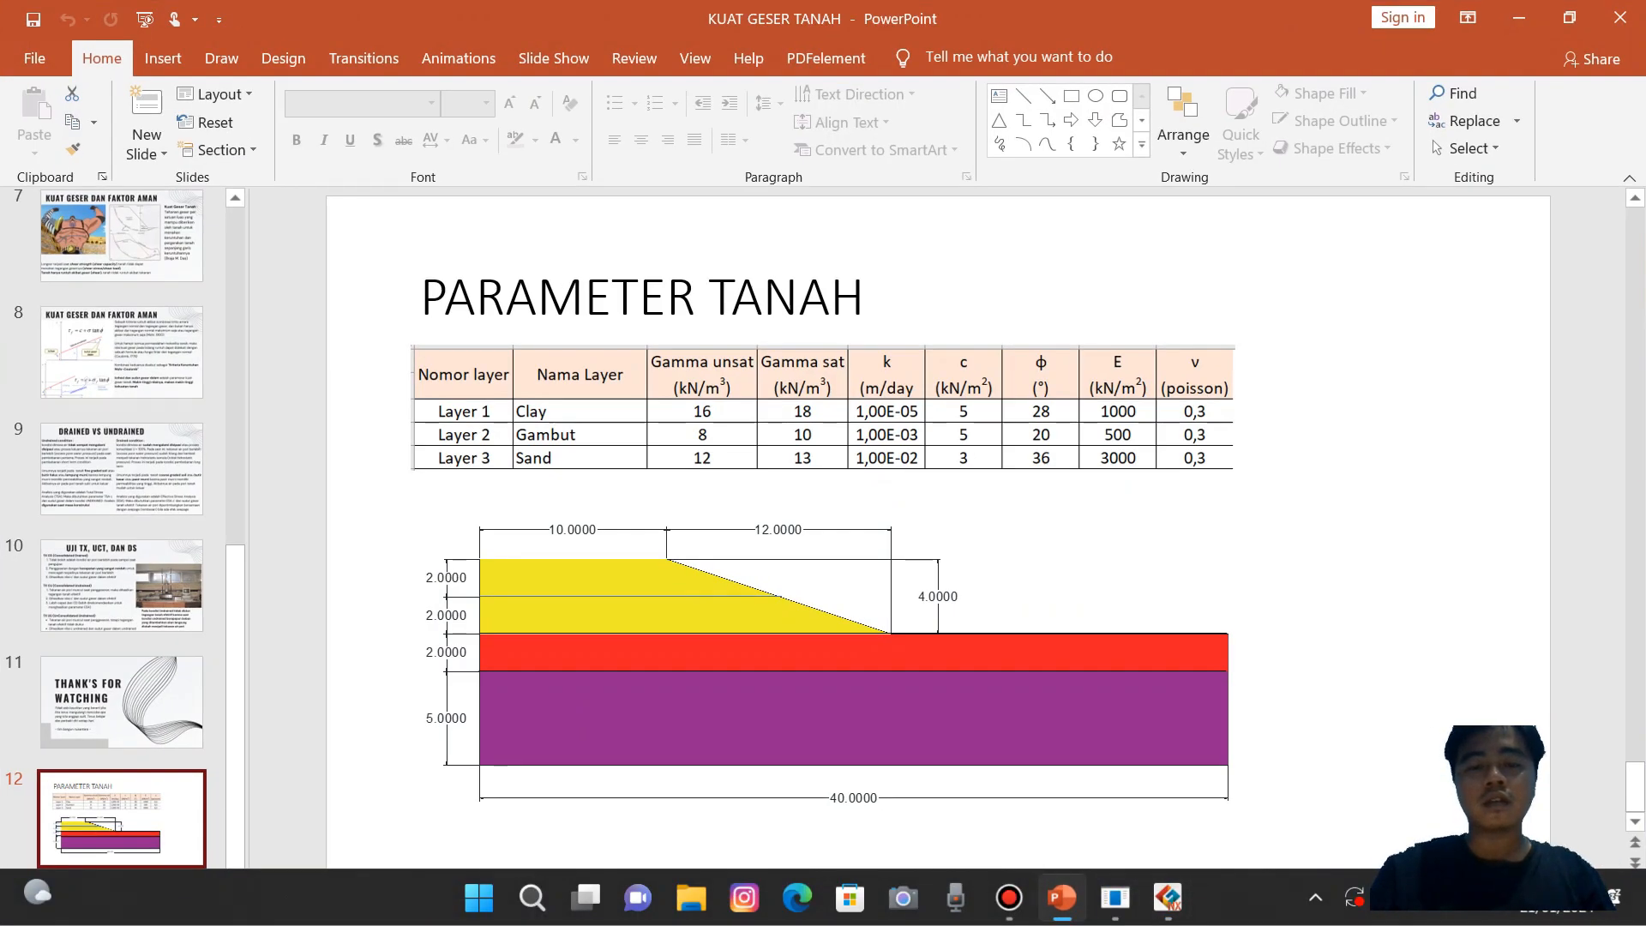
pyautogui.click(1061, 897)
pyautogui.moveTo(842, 175); pyautogui.dragTo(881, 176)
pyautogui.write('3000')
pyautogui.press('Tab')
pyautogui.press('Tab')
pyautogui.press('Tab')
pyautogui.press('Tab')
pyautogui.press('Tab')
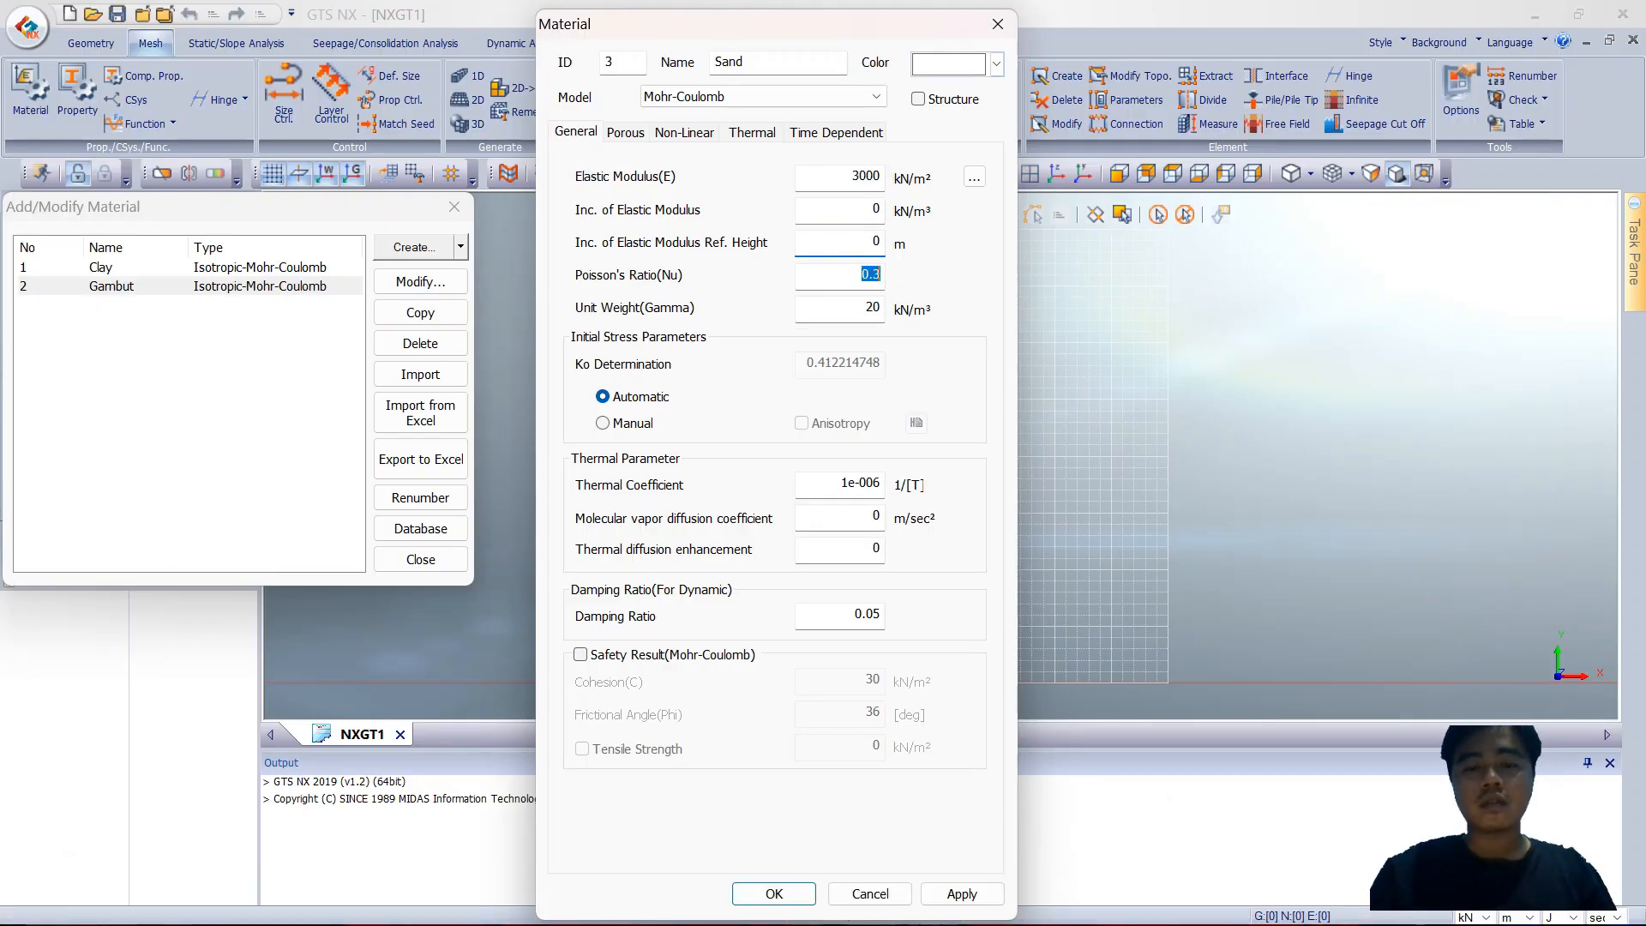
pyautogui.click(1062, 897)
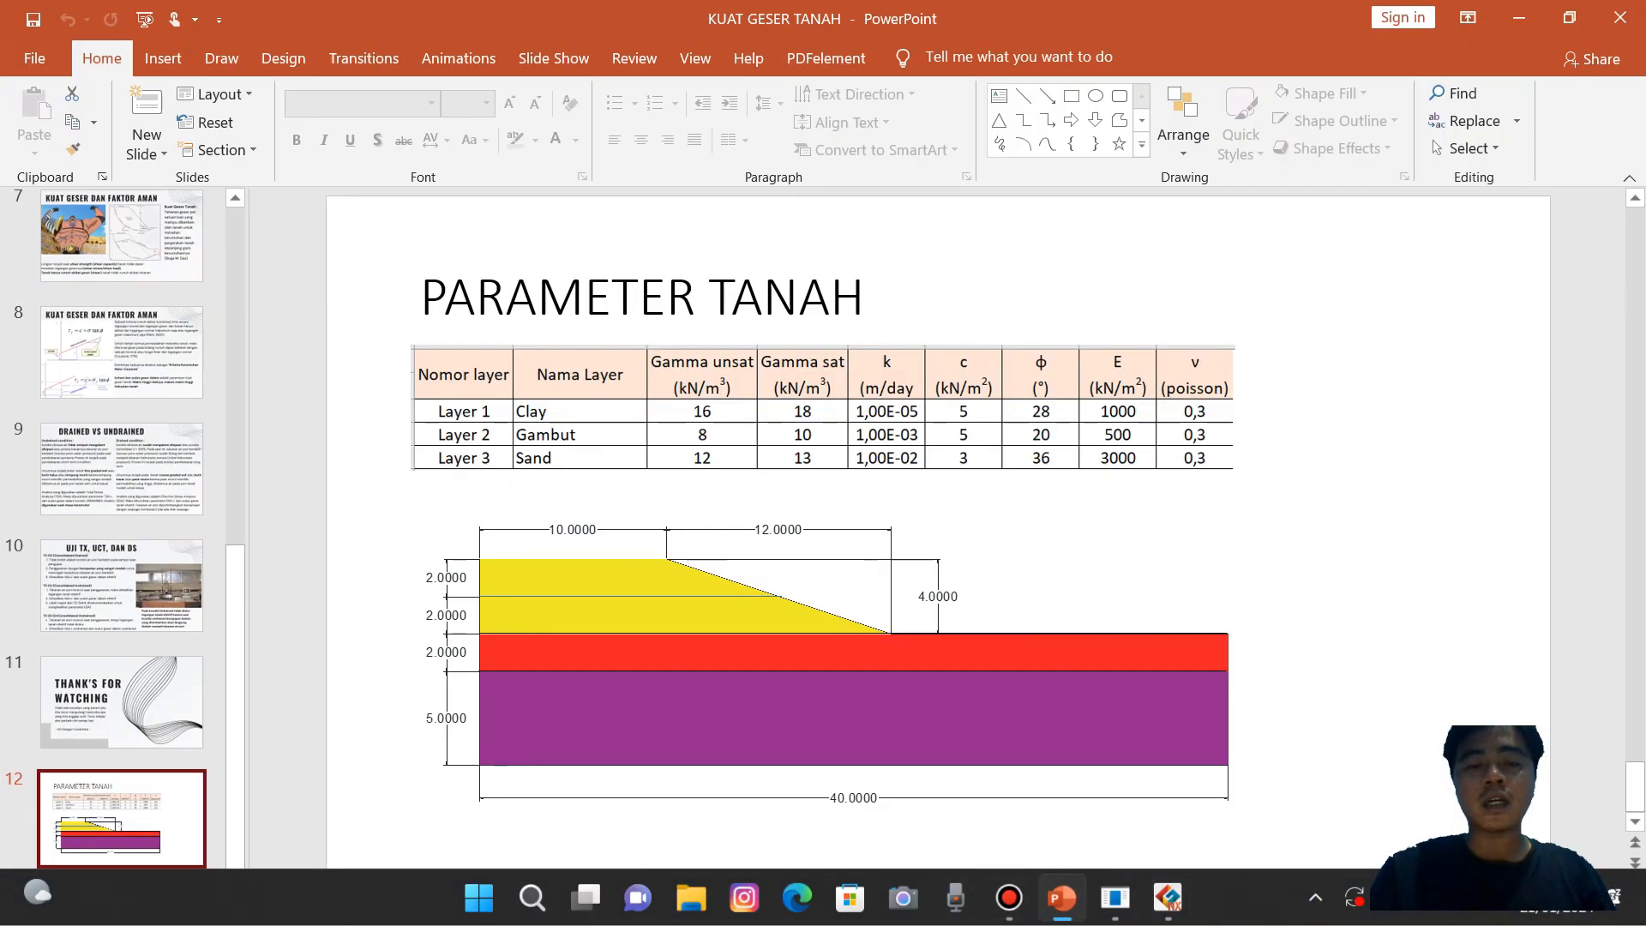
pyautogui.click(1061, 897)
pyautogui.write('12')
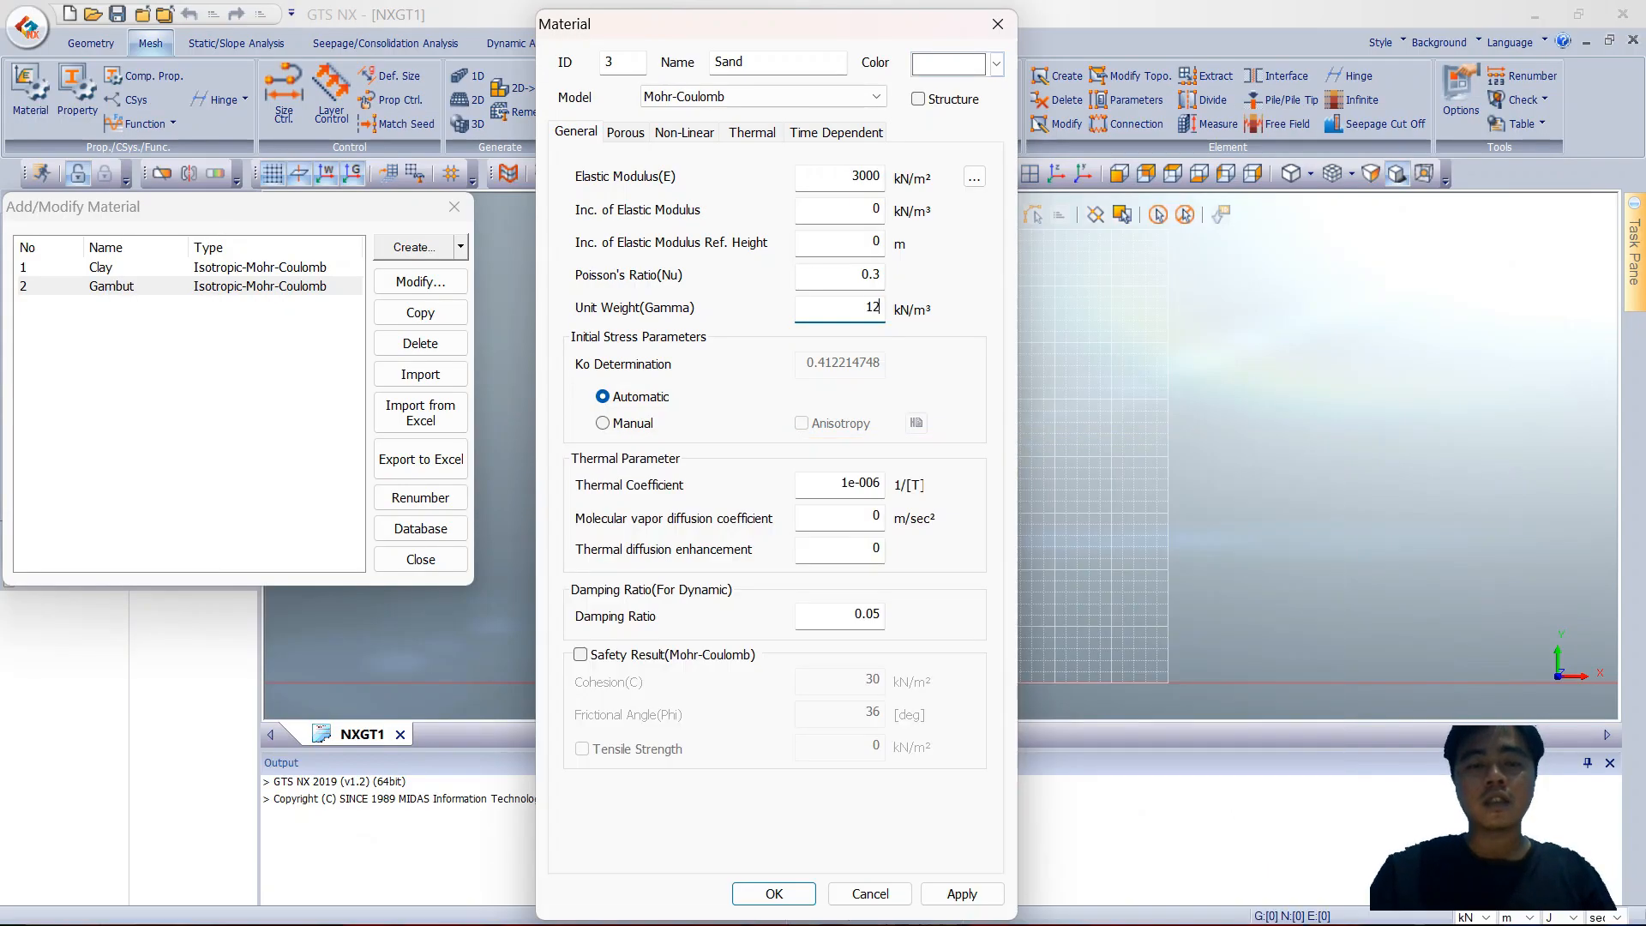
# Step: Set Sand's saturated unit weight to 13 kN/m³ in the porous parameters
pyautogui.hotkey('ctrl', 'Tab')
pyautogui.write('13')
pyautogui.press('Tab')
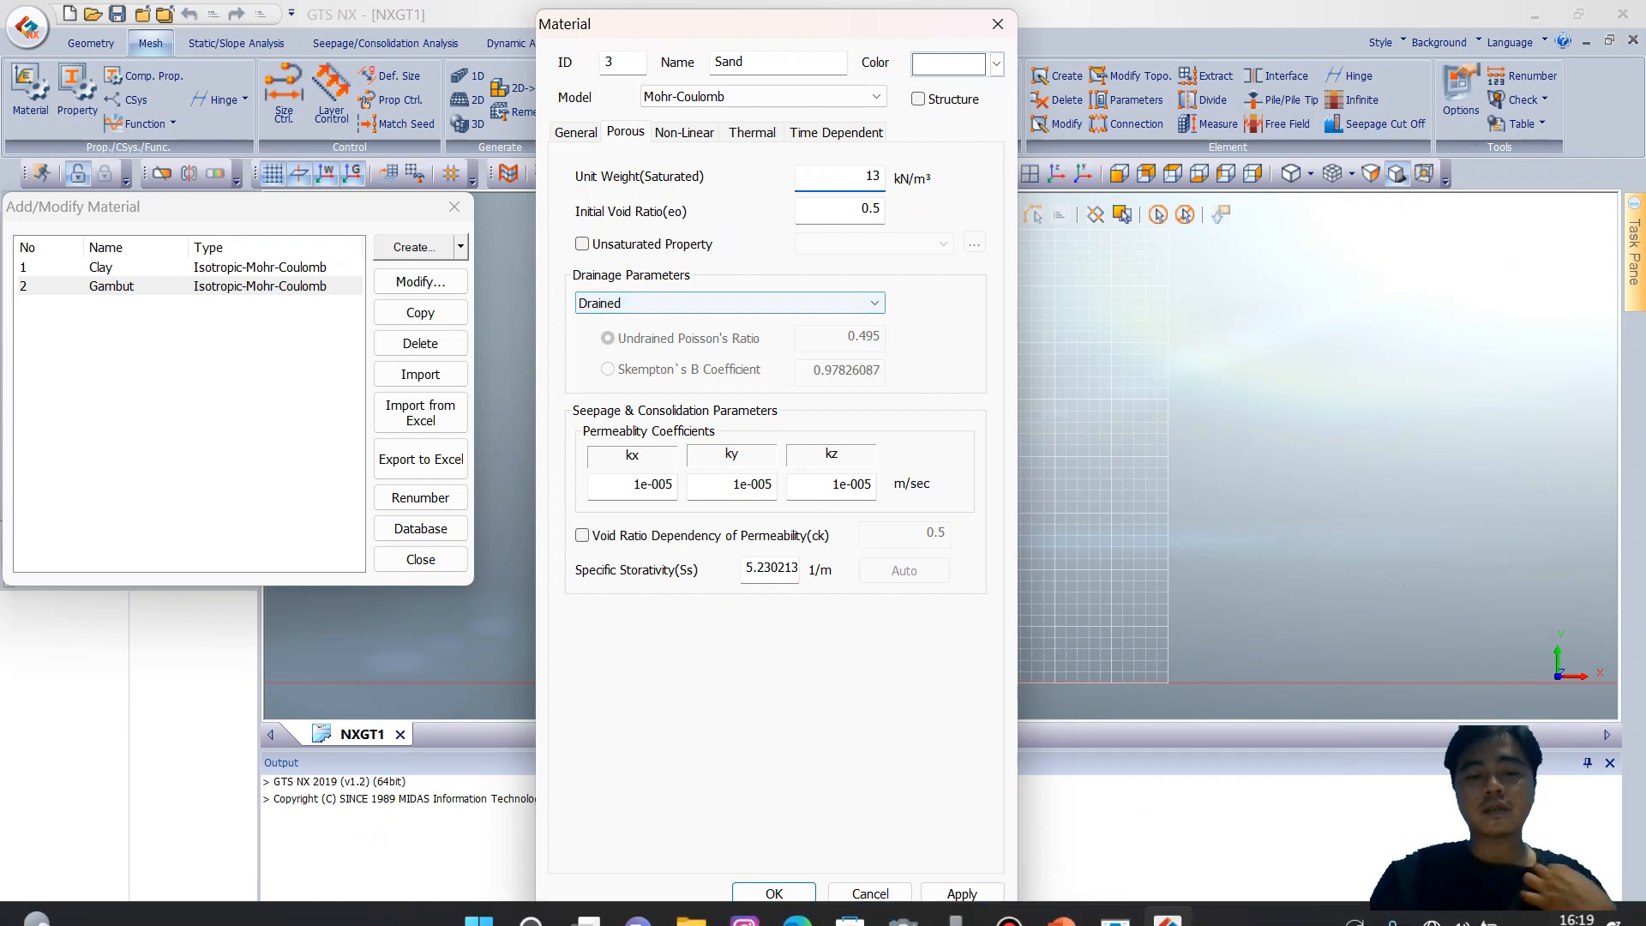
# Step: Set Sand's permeability coefficients kx, ky and kz to 0.01 m/sec, checking the PowerPoint soil table for the value
pyautogui.click(632, 484)
pyautogui.doubleClick(632, 484)
pyautogui.write('0.01')
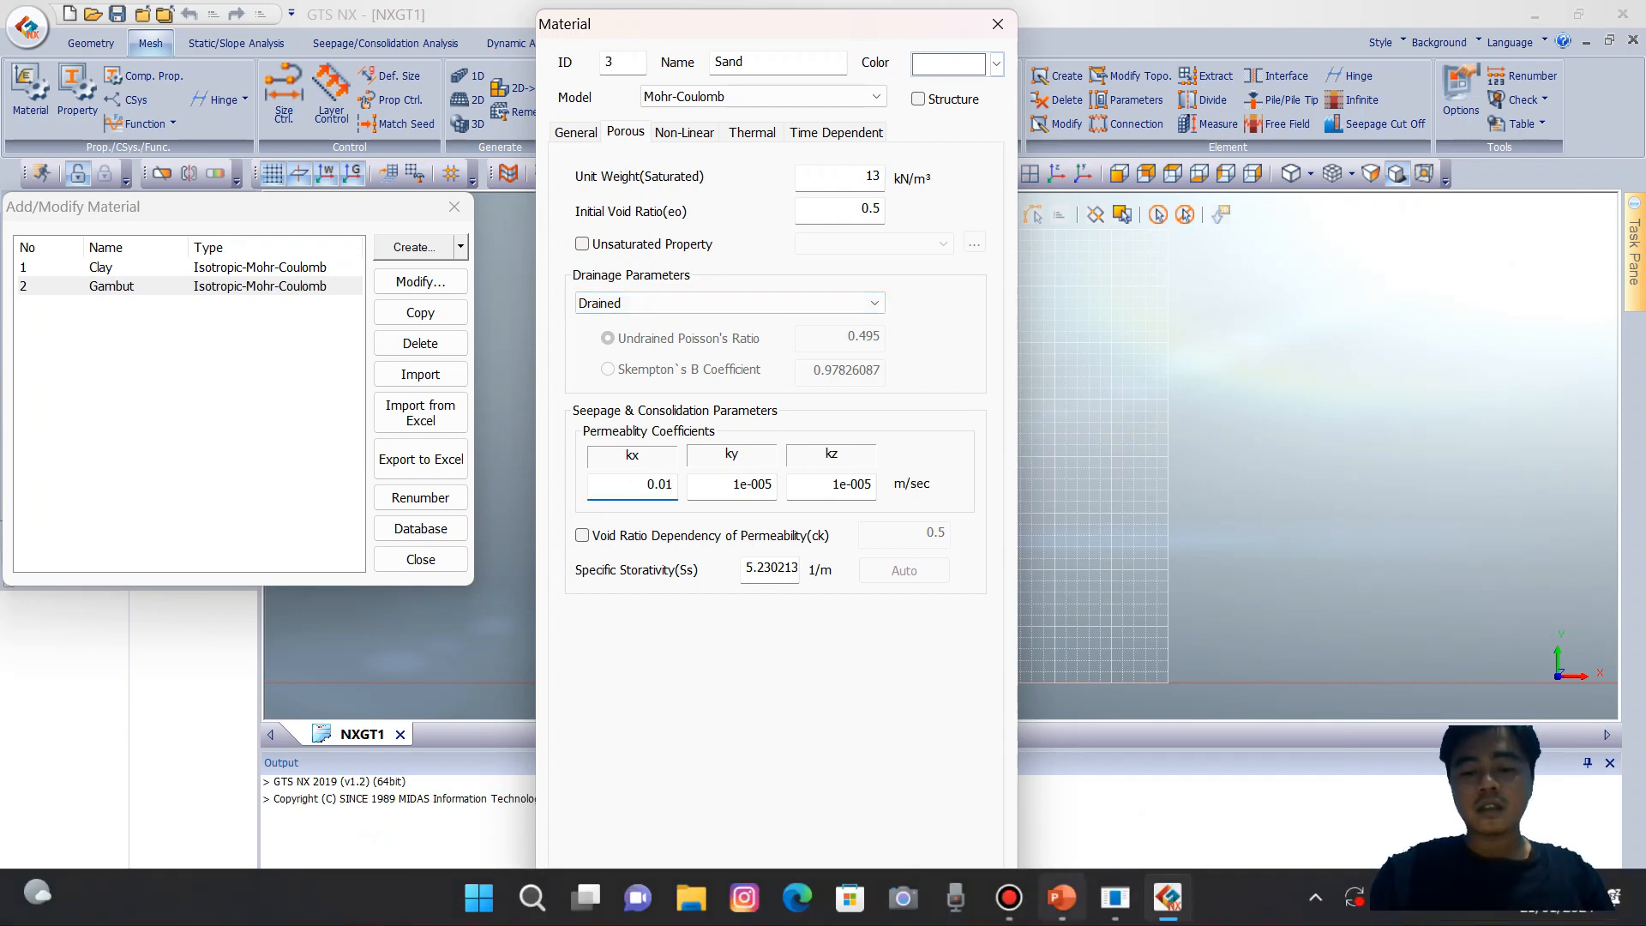
pyautogui.click(1058, 896)
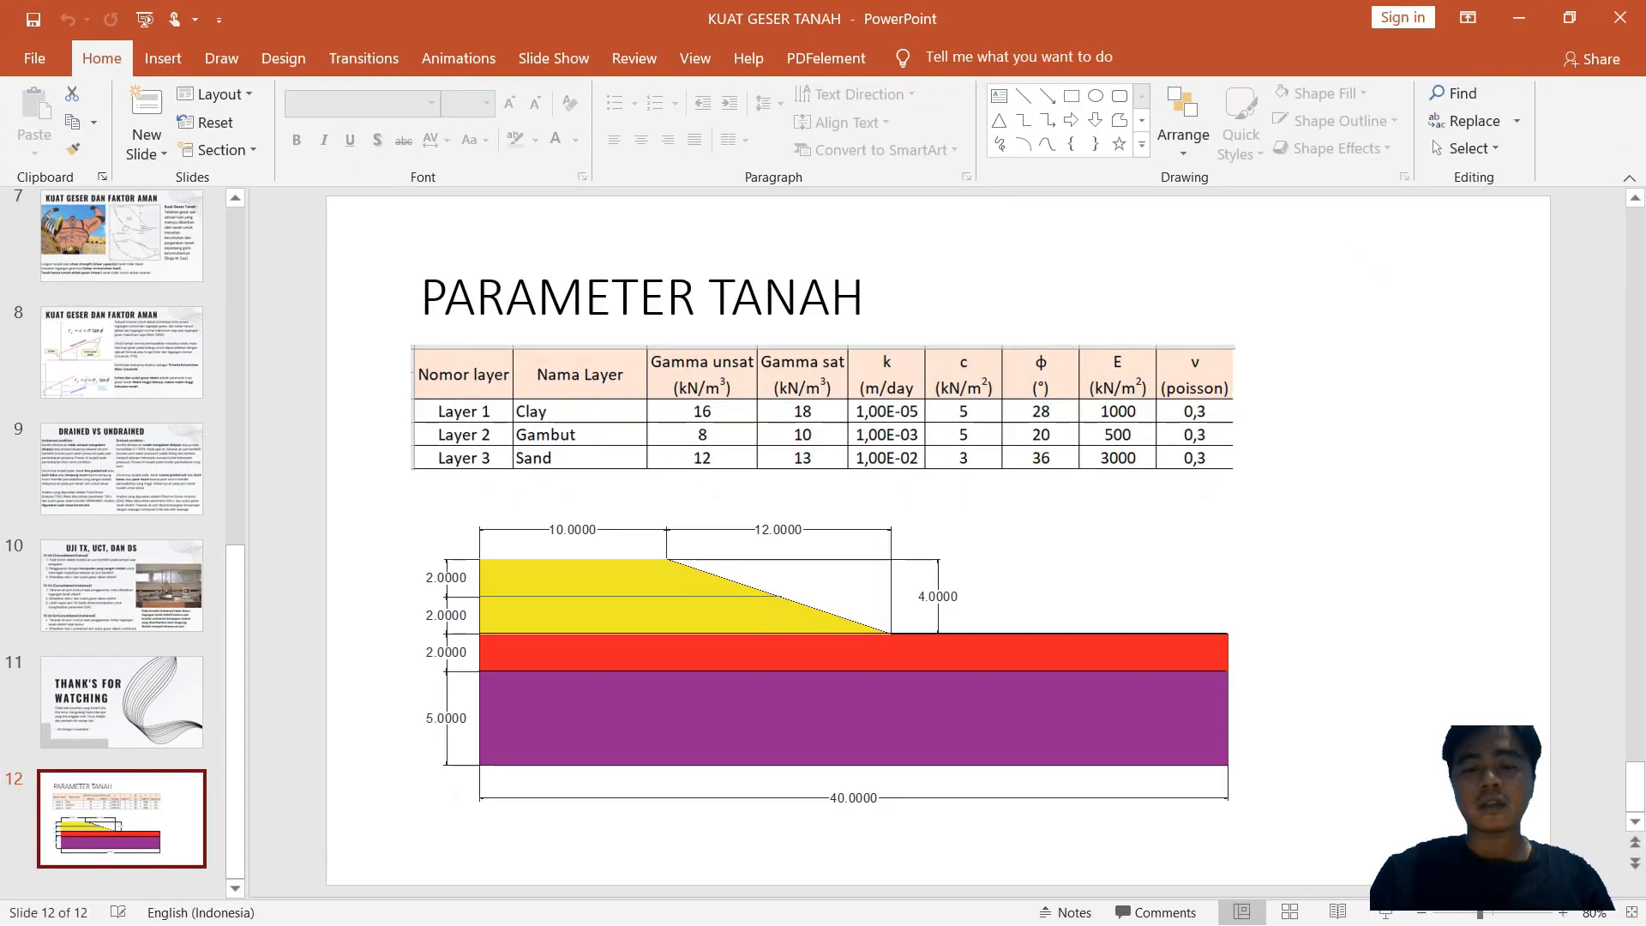
pyautogui.moveTo(1168, 898)
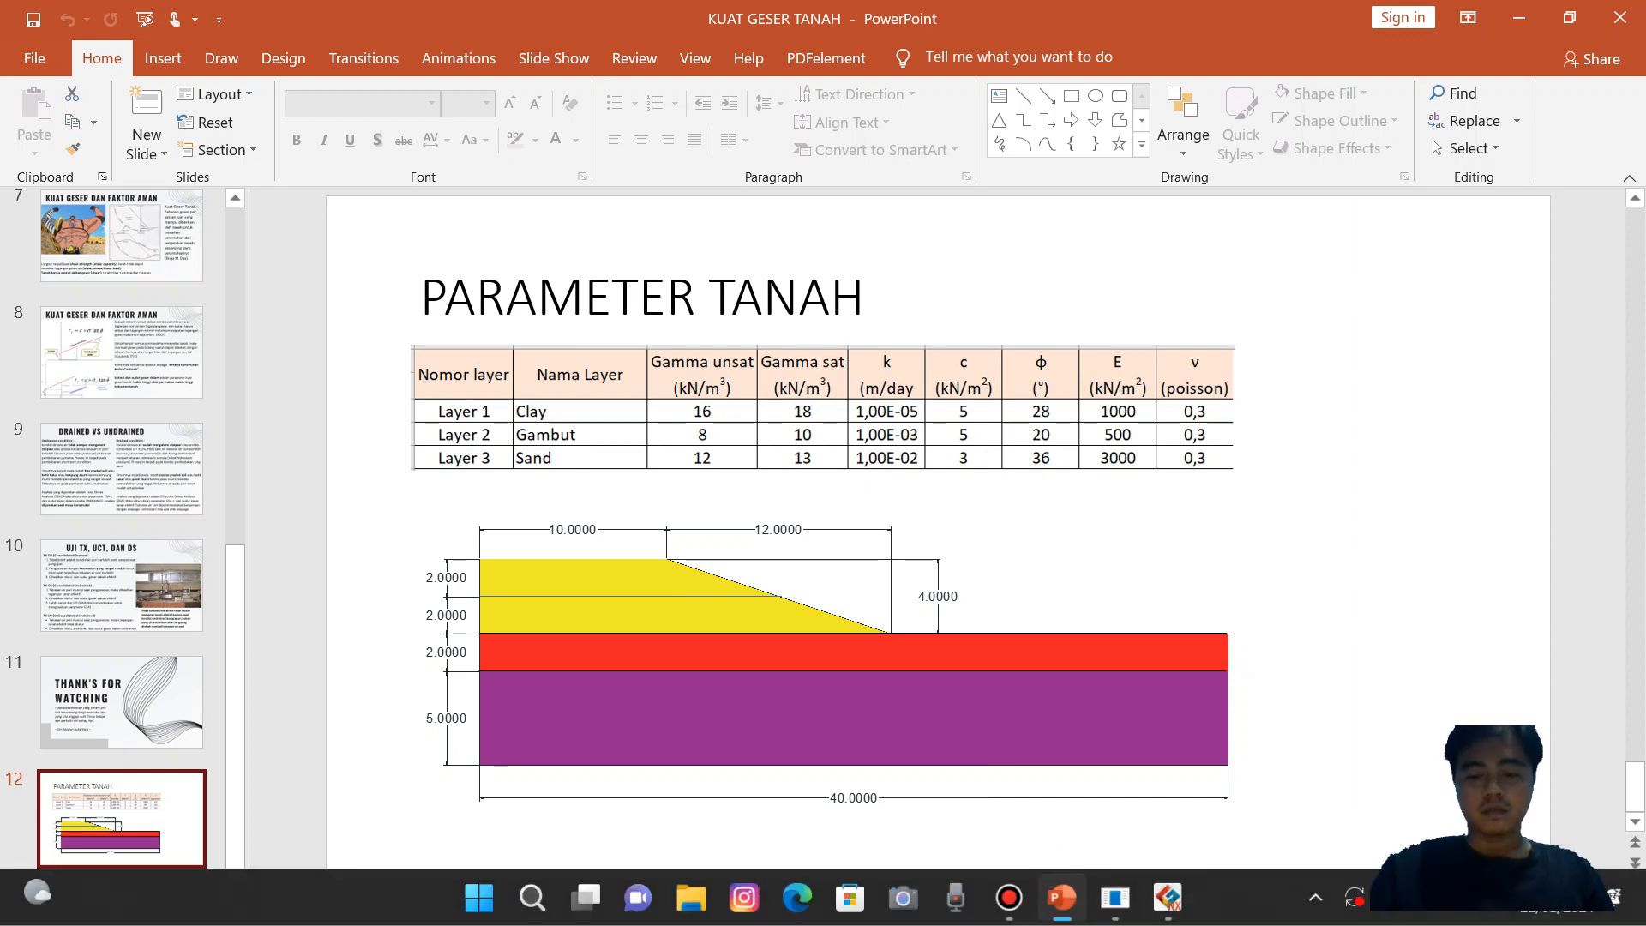
pyautogui.click(1168, 898)
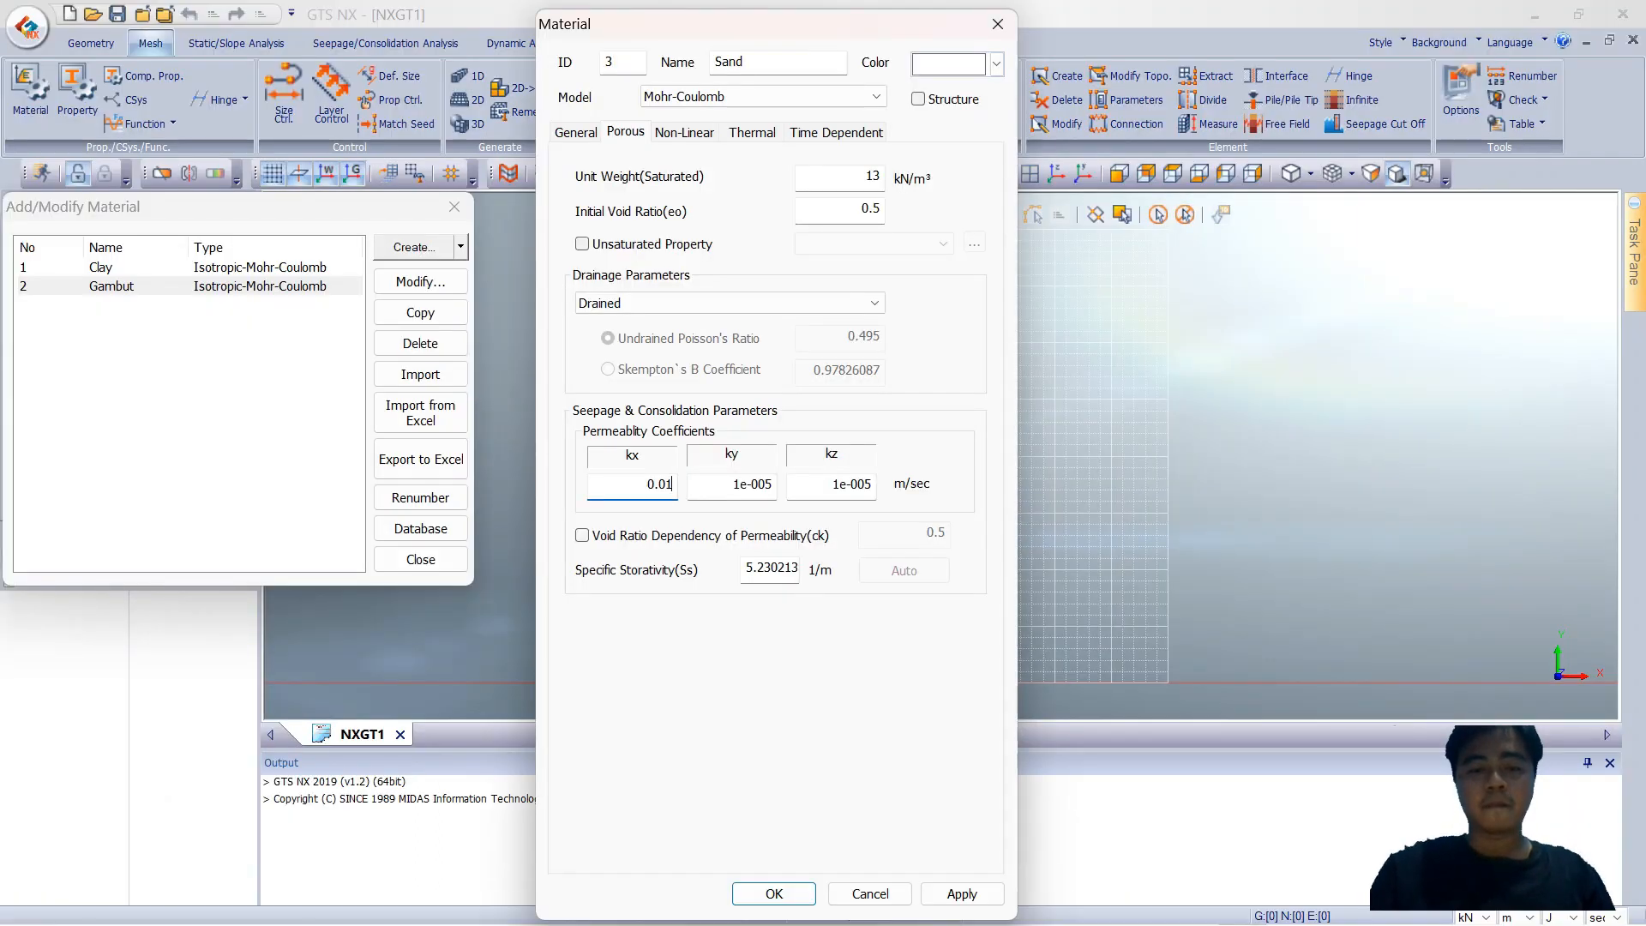
pyautogui.press('Tab')
pyautogui.write('0.01')
pyautogui.press('Tab')
pyautogui.write('0.01')
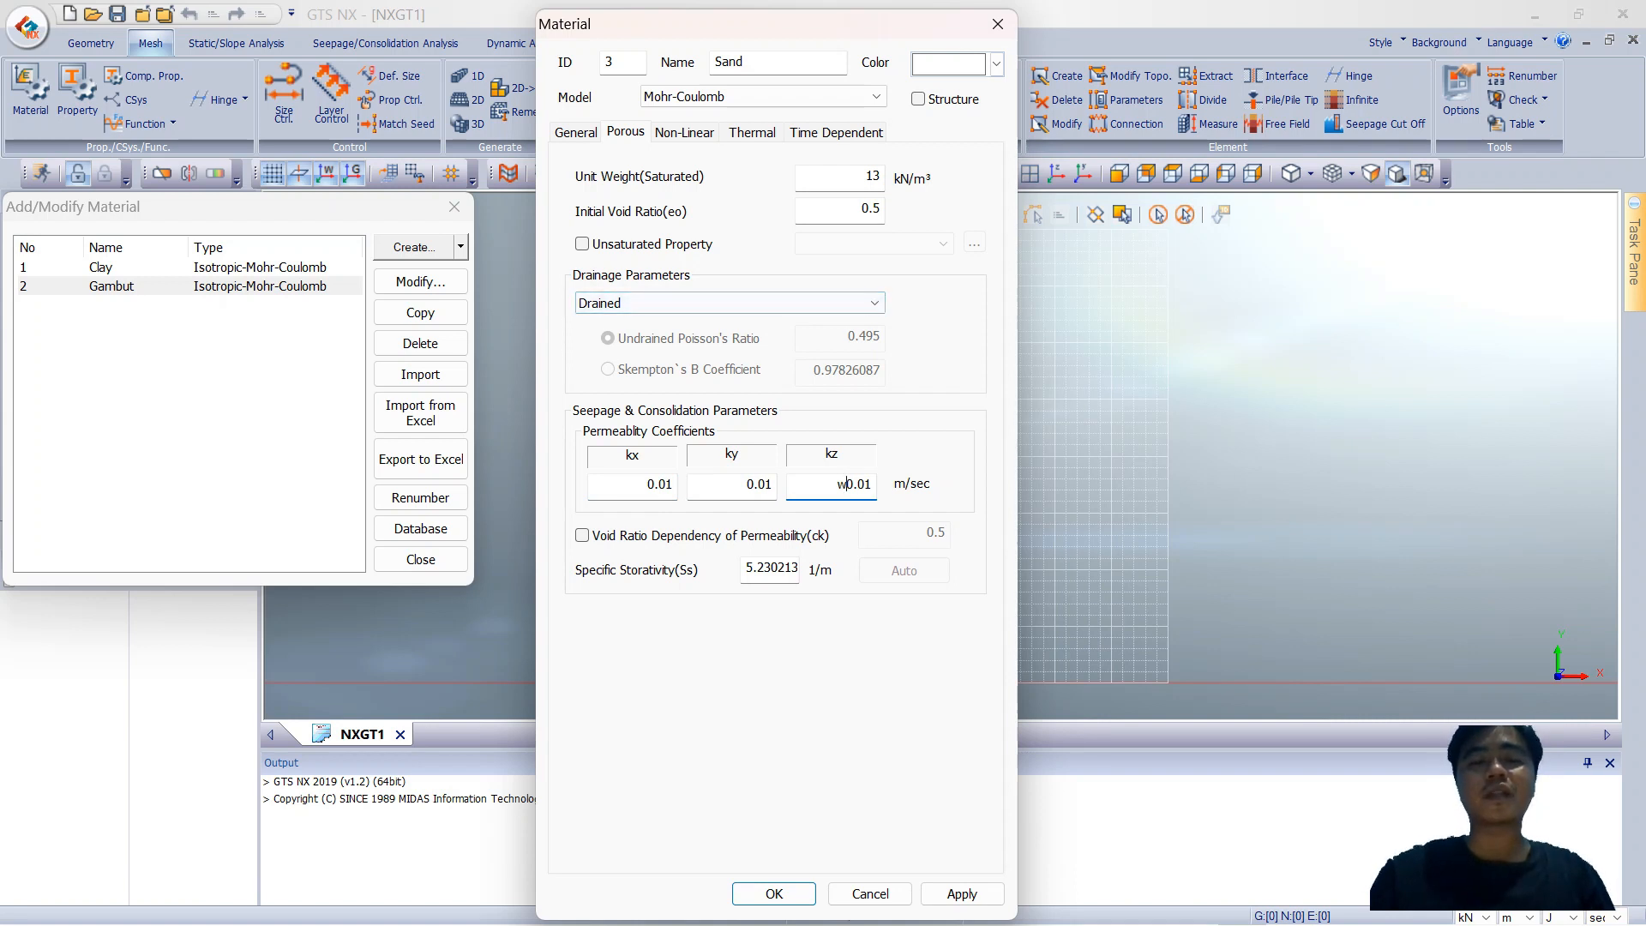
# Step: Set Sand's cohesion to 3 kN/m² with a frictional angle of 36°, checking the PowerPoint soil table, then add the material and close the material list
pyautogui.hotkey('ctrl', 'Tab')
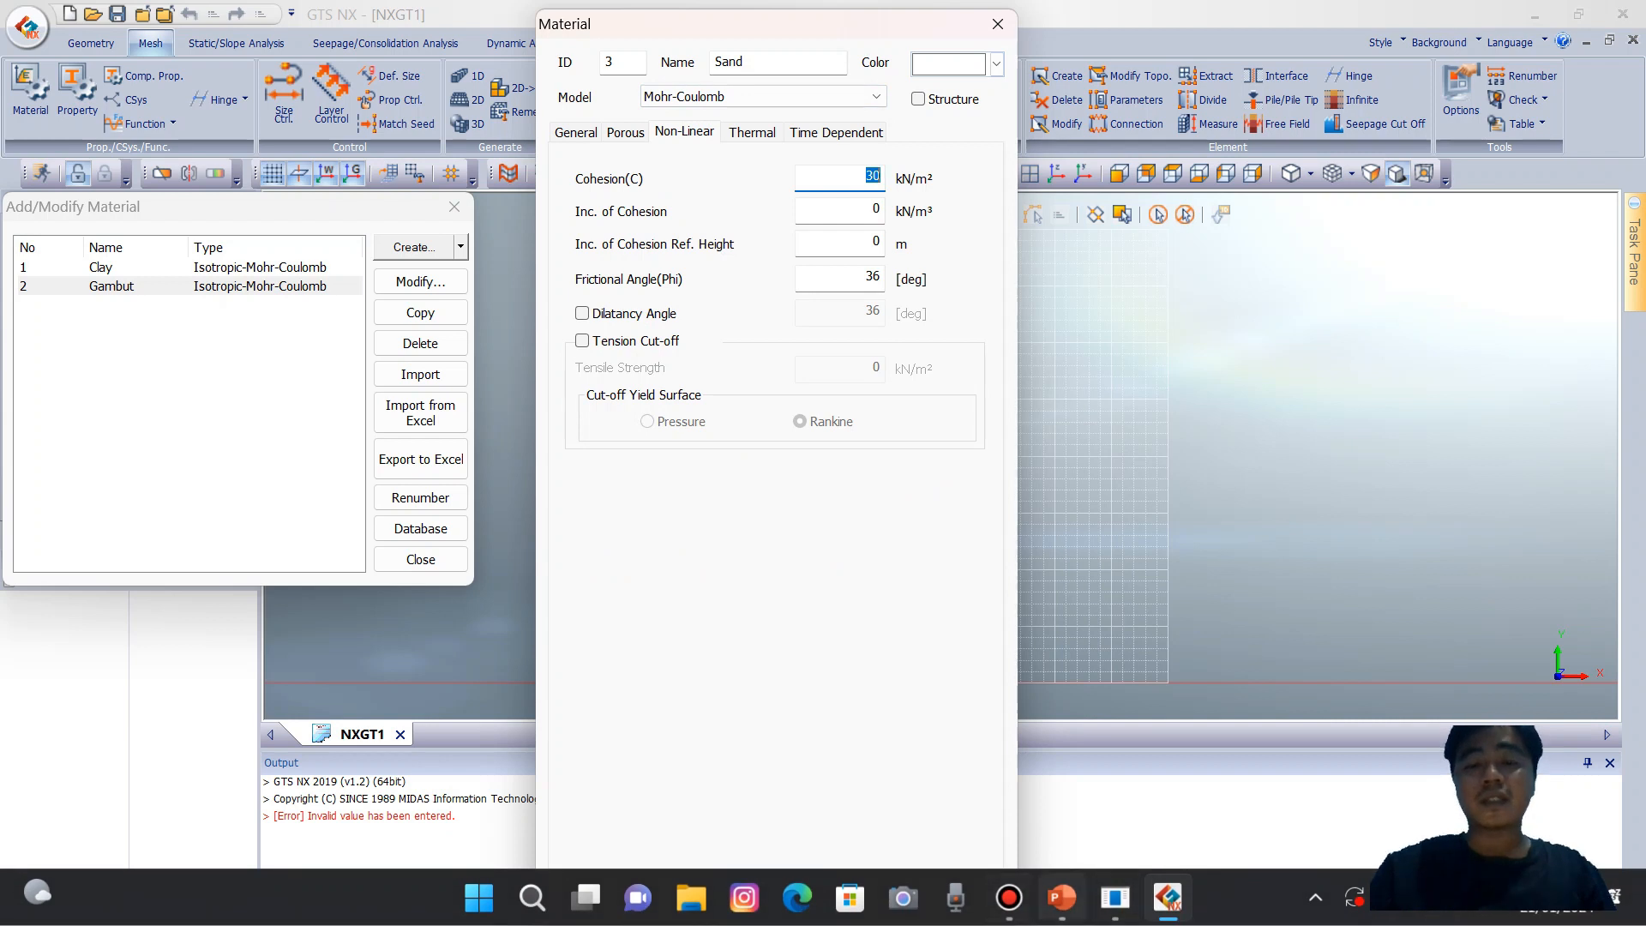
pyautogui.click(1062, 898)
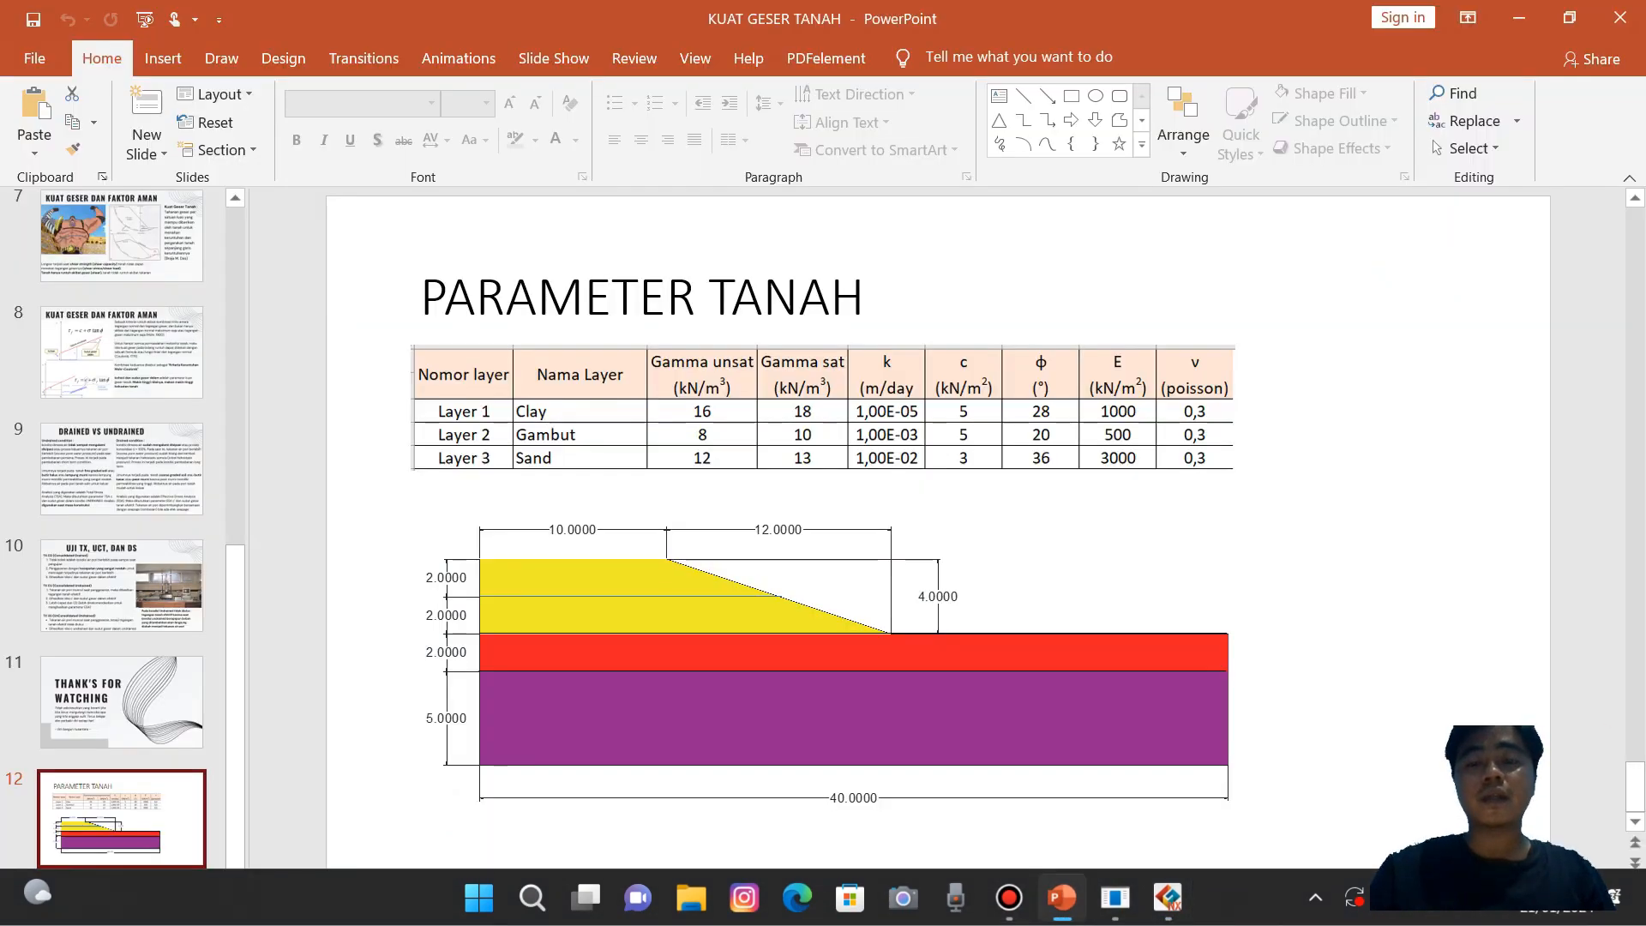
pyautogui.click(1061, 898)
pyautogui.press('Tab')
pyautogui.press('Tab')
pyautogui.press('Tab')
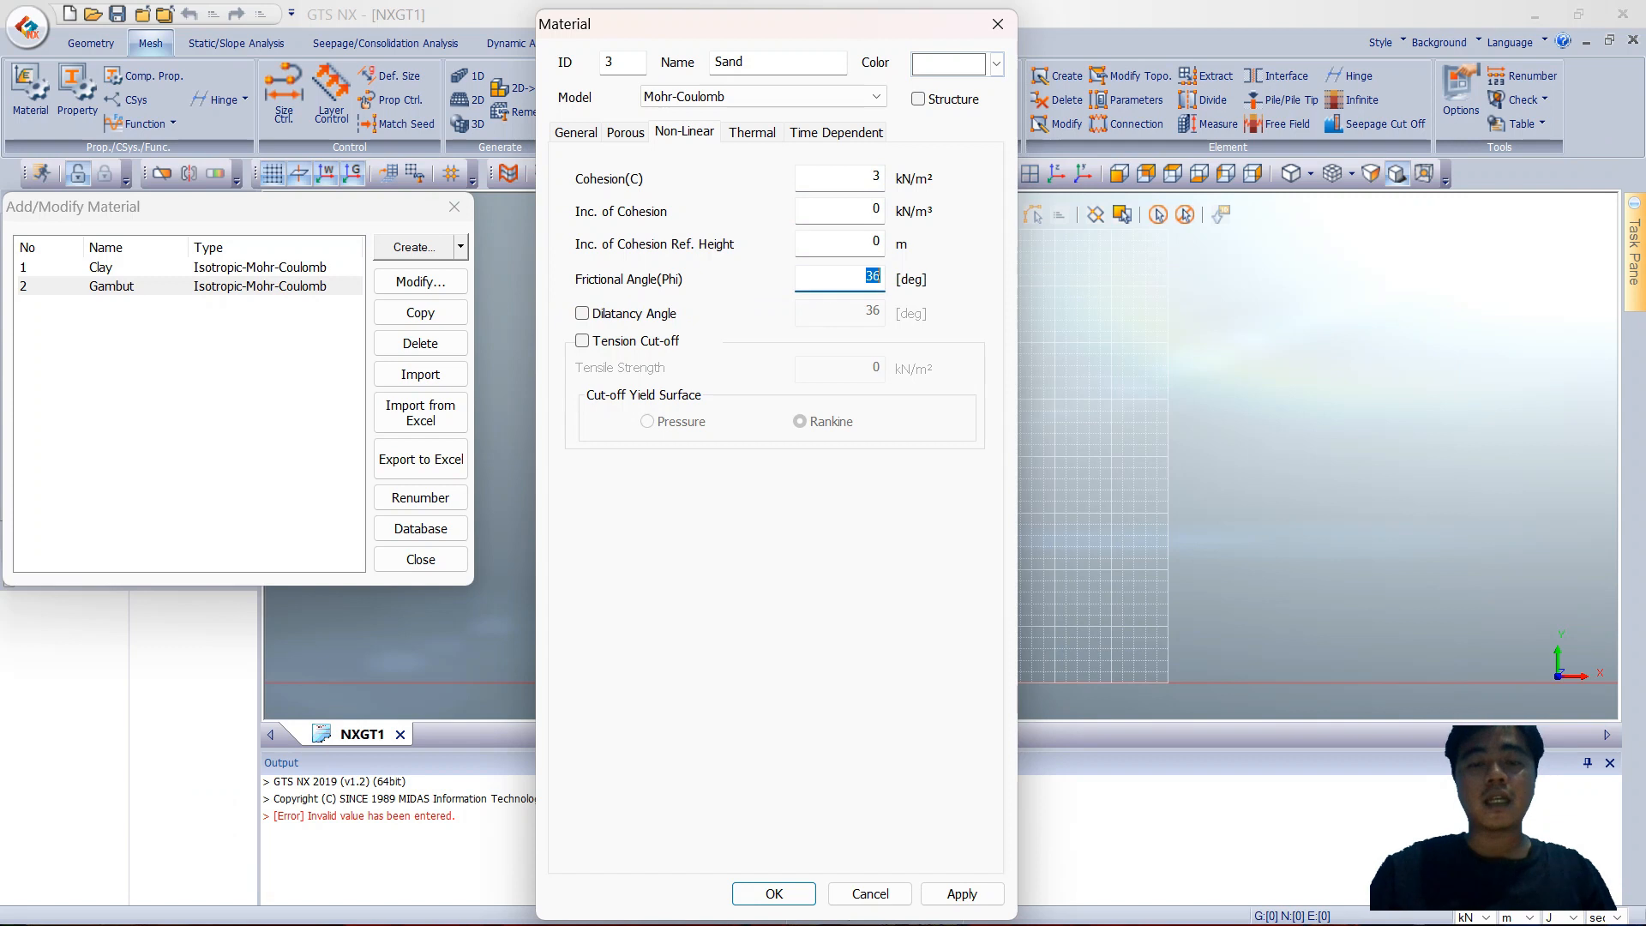
pyautogui.click(961, 893)
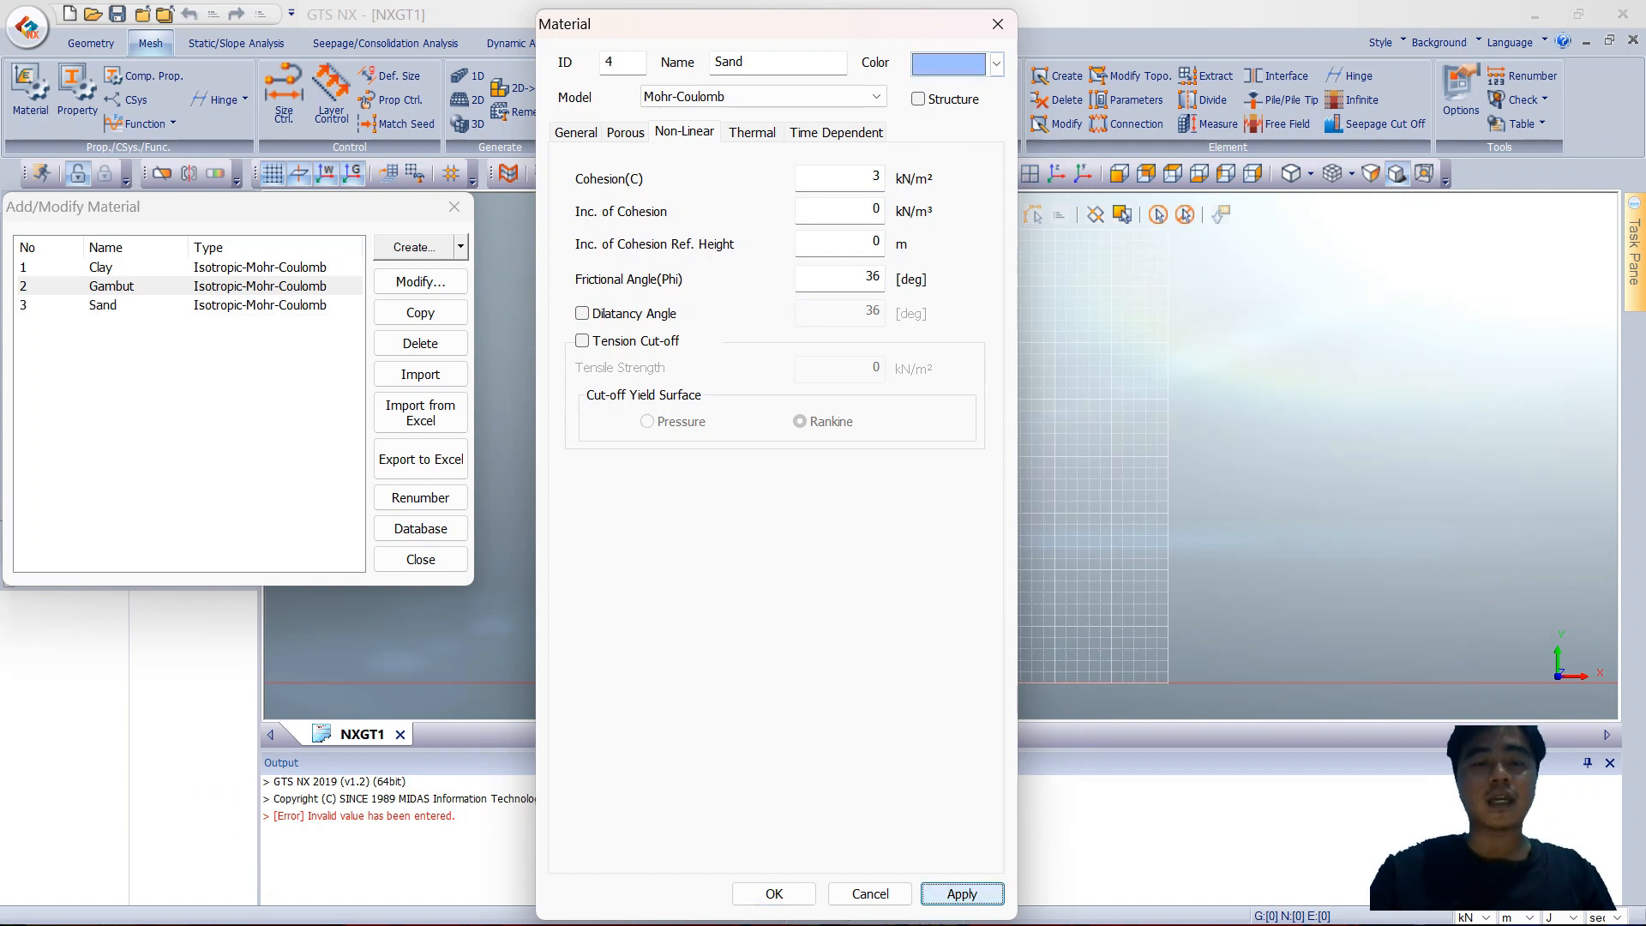
pyautogui.click(624, 132)
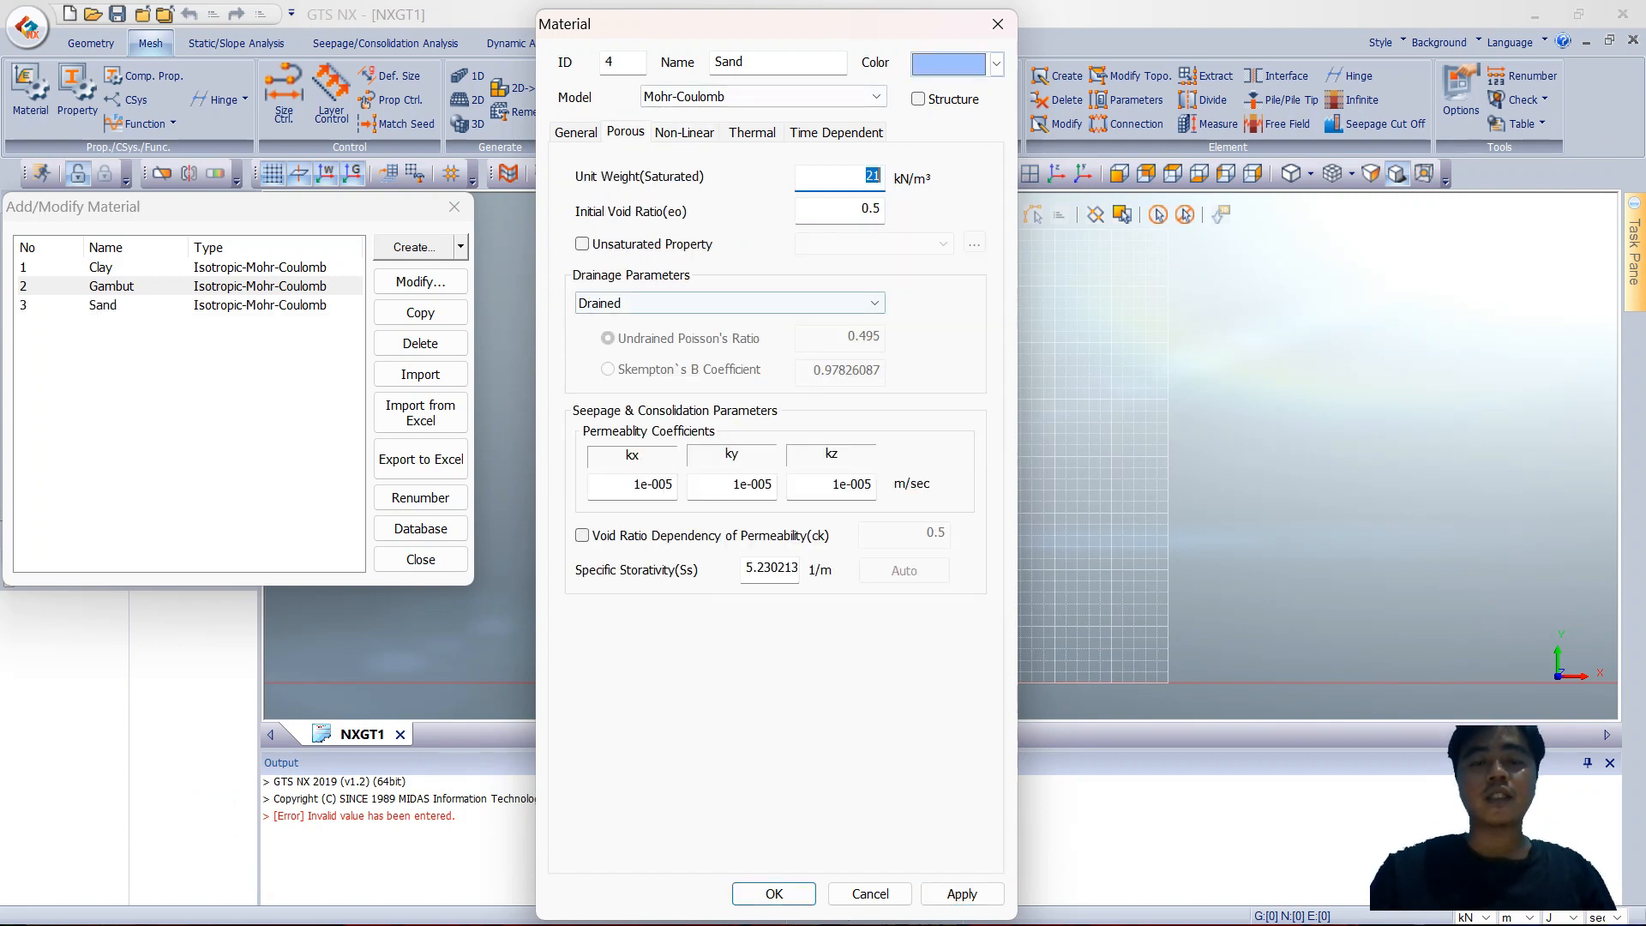
pyautogui.click(997, 24)
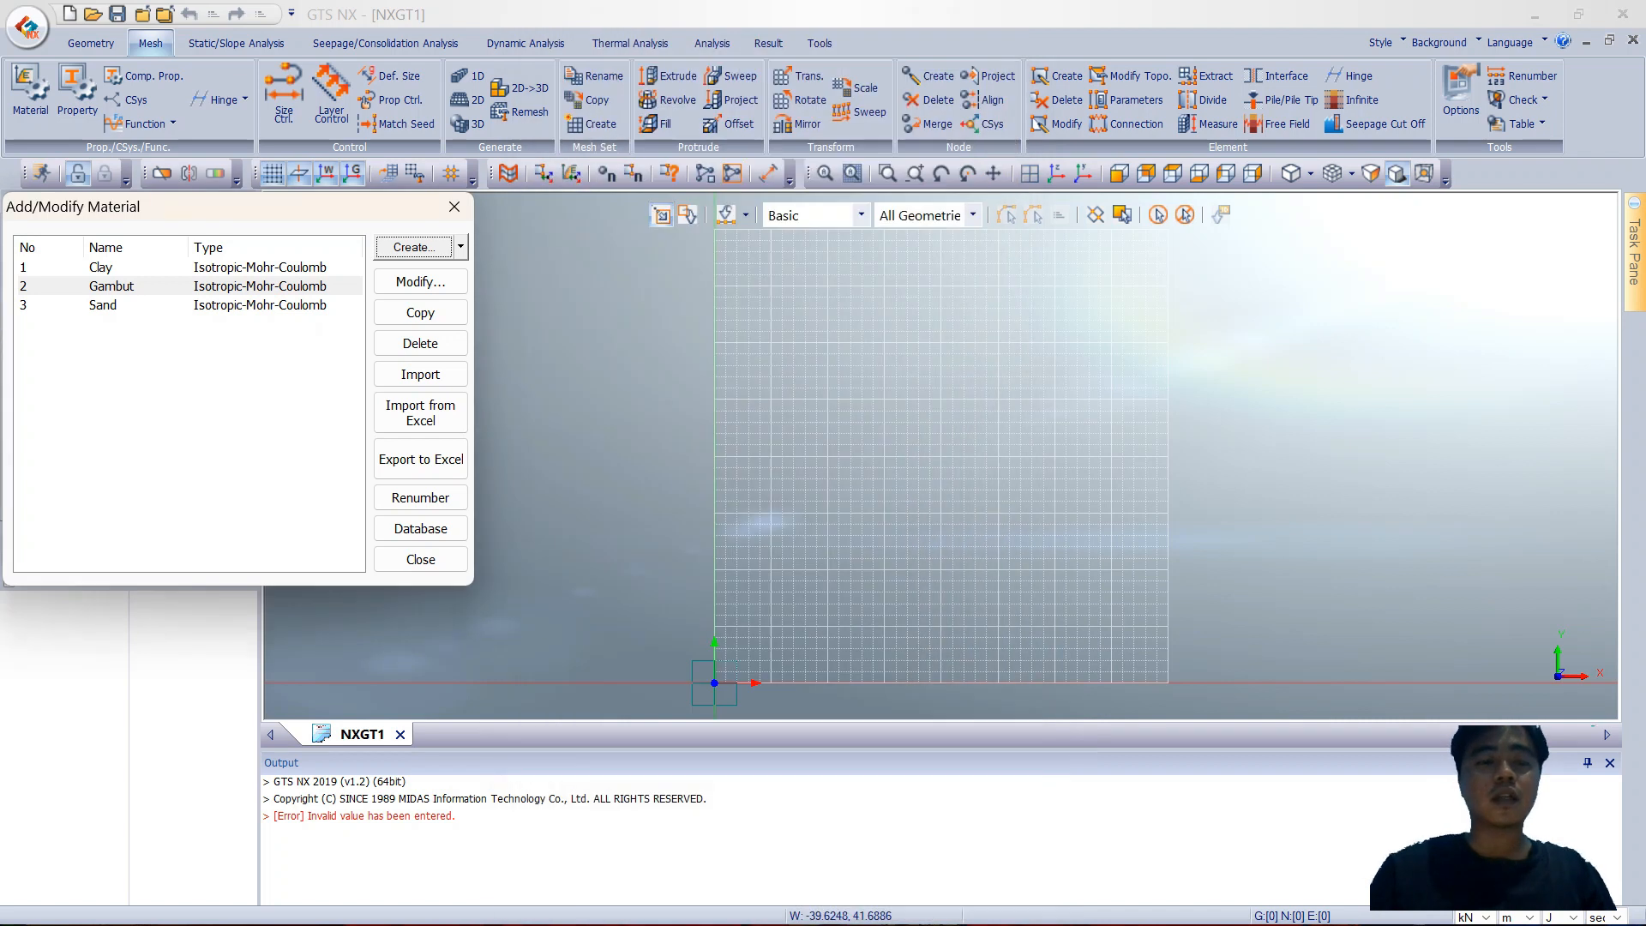
pyautogui.click(454, 207)
# Step: Create a 2D plane strain property named Clay that uses the Clay material
pyautogui.click(76, 90)
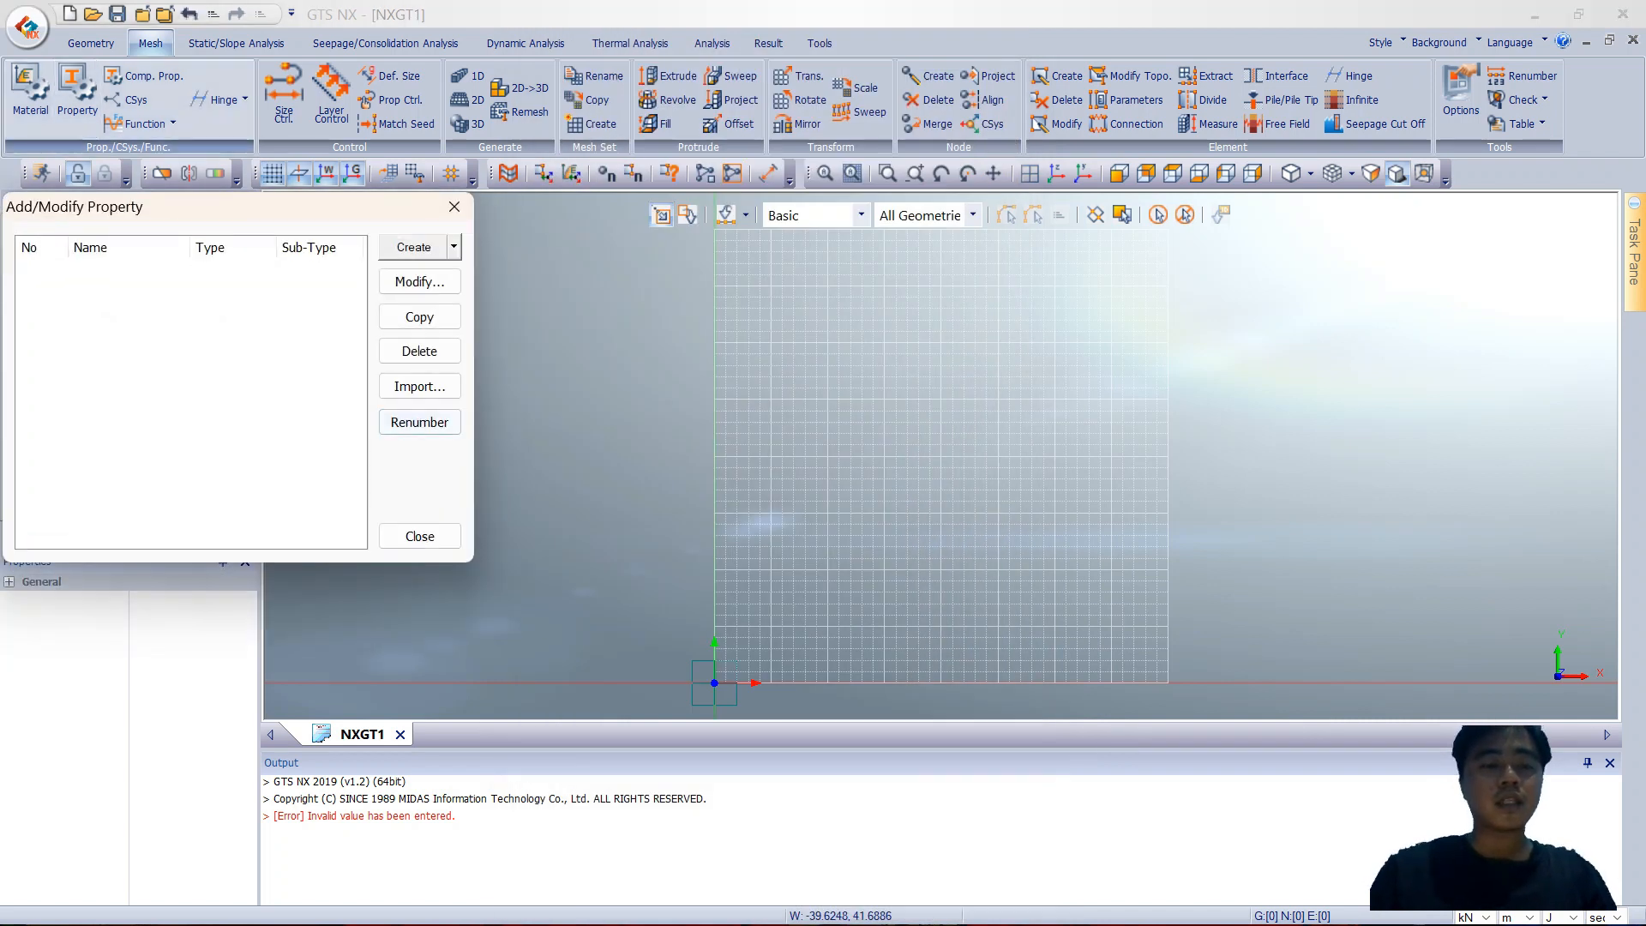
pyautogui.click(415, 247)
pyautogui.click(430, 300)
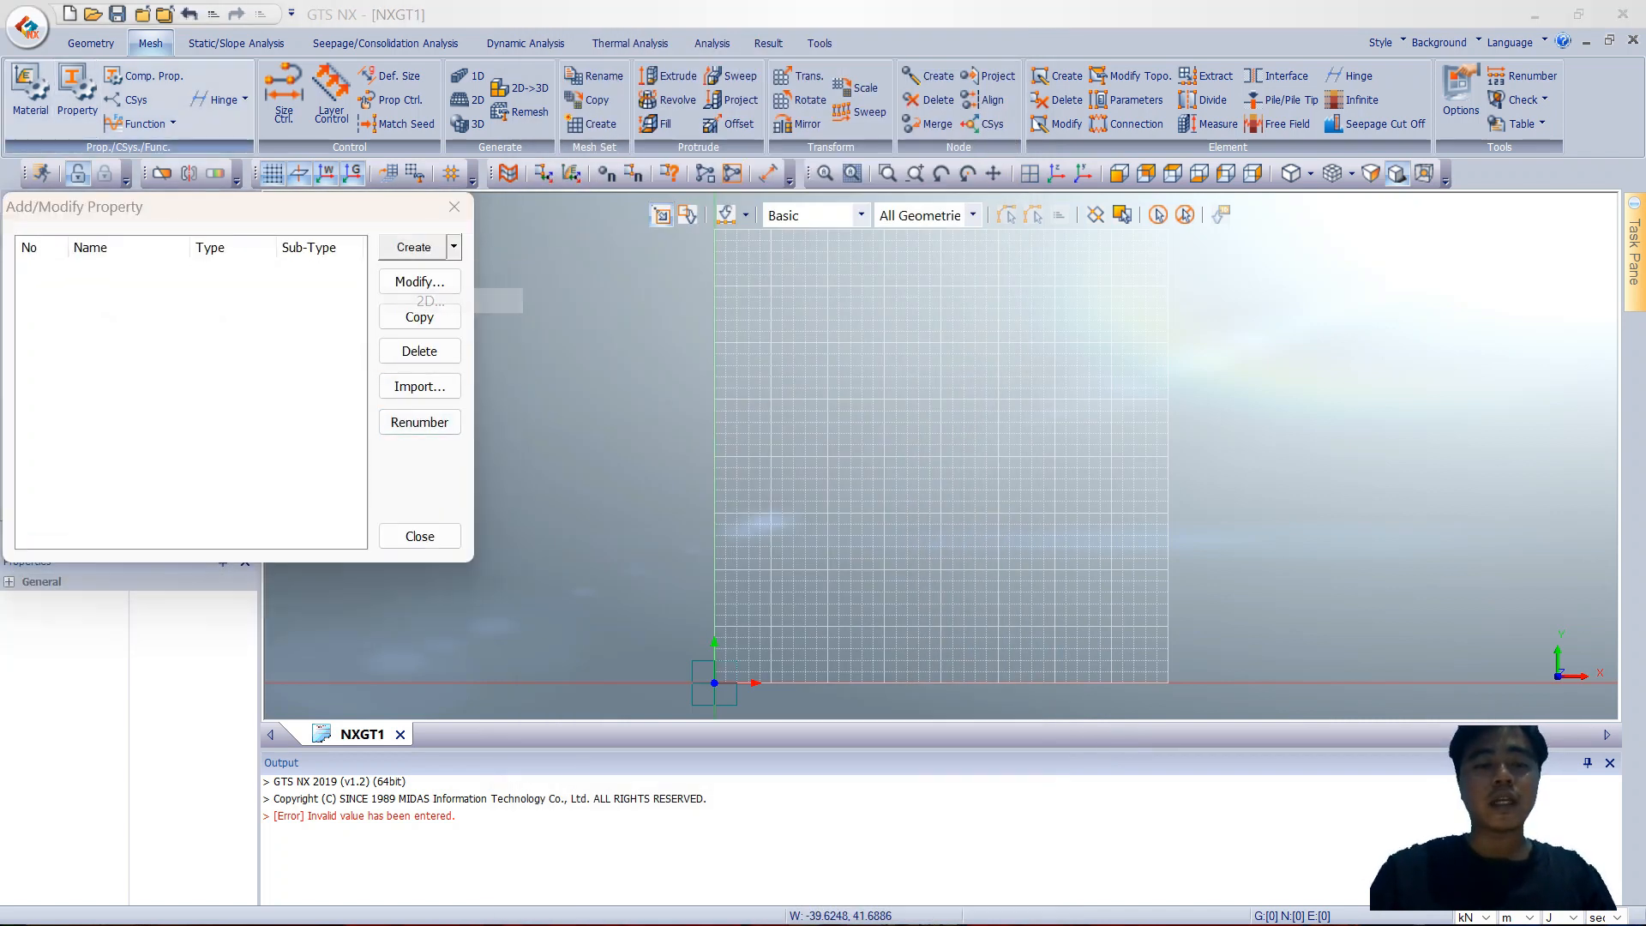
pyautogui.moveTo(784, 214); pyautogui.dragTo(875, 187)
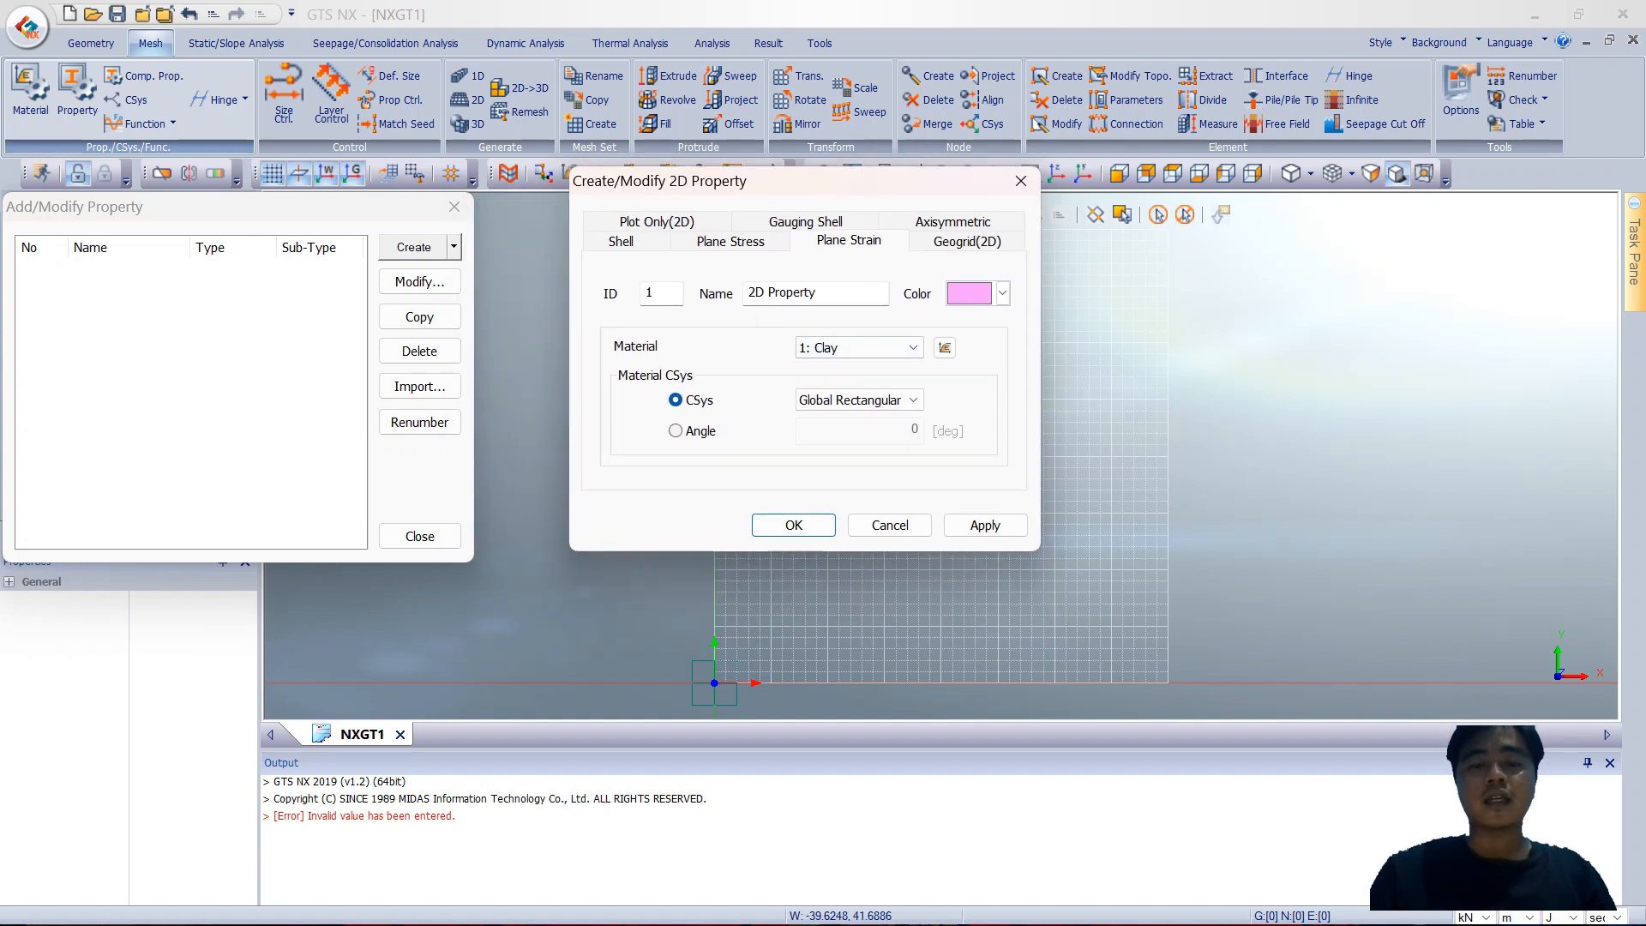
pyautogui.moveTo(817, 292); pyautogui.dragTo(746, 292)
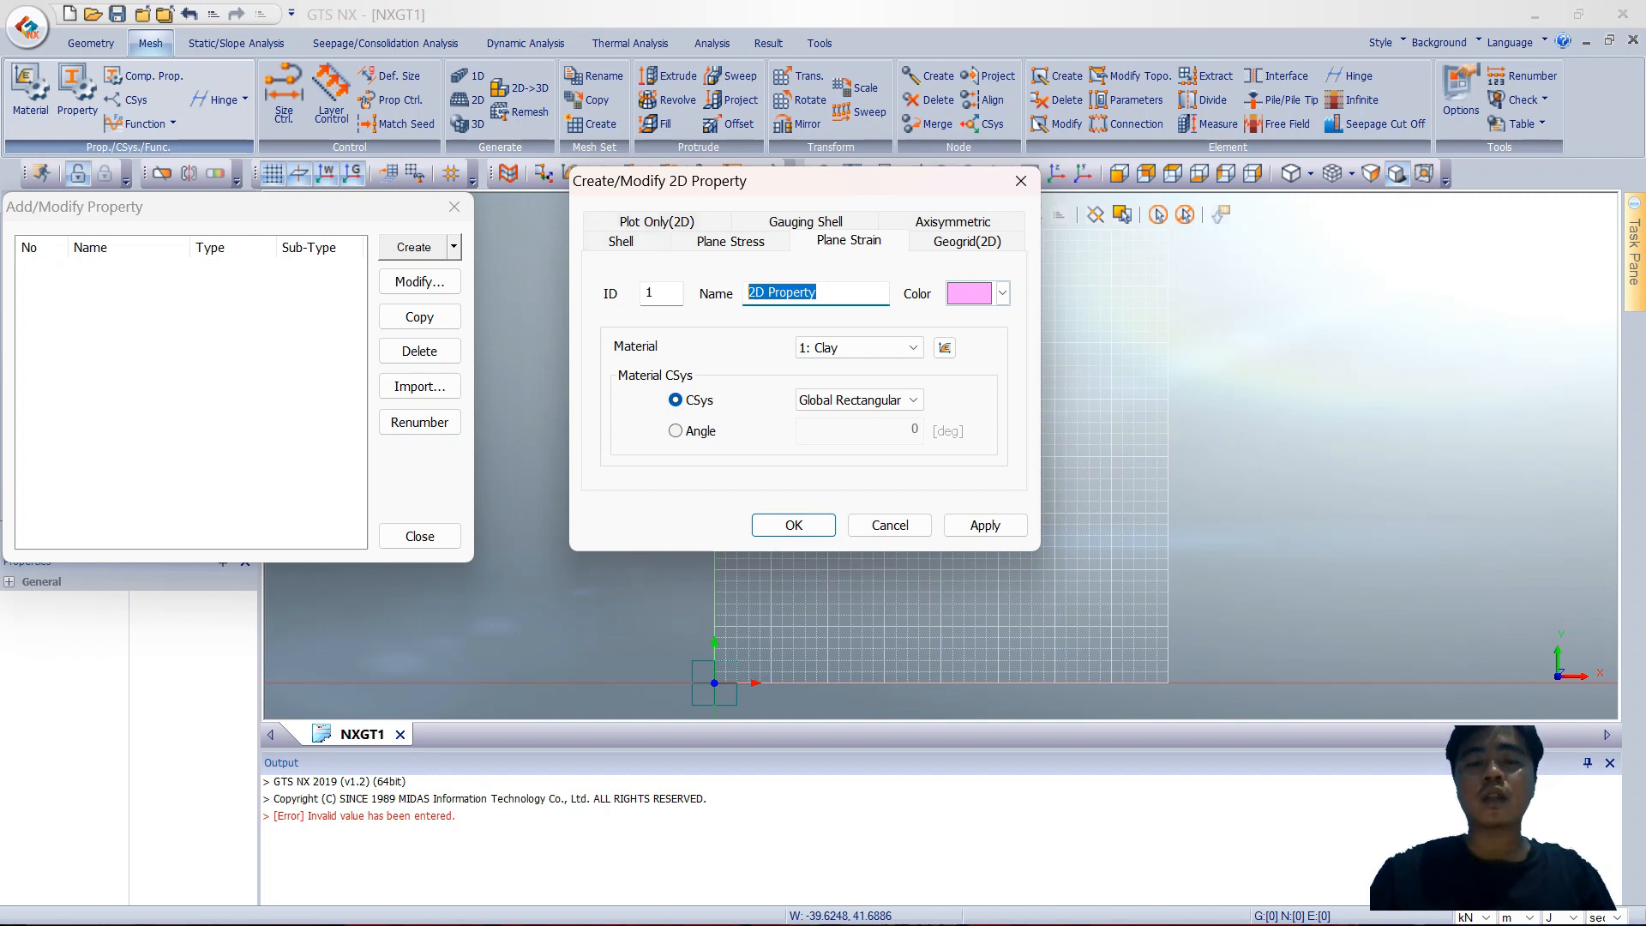
pyautogui.write('Clay')
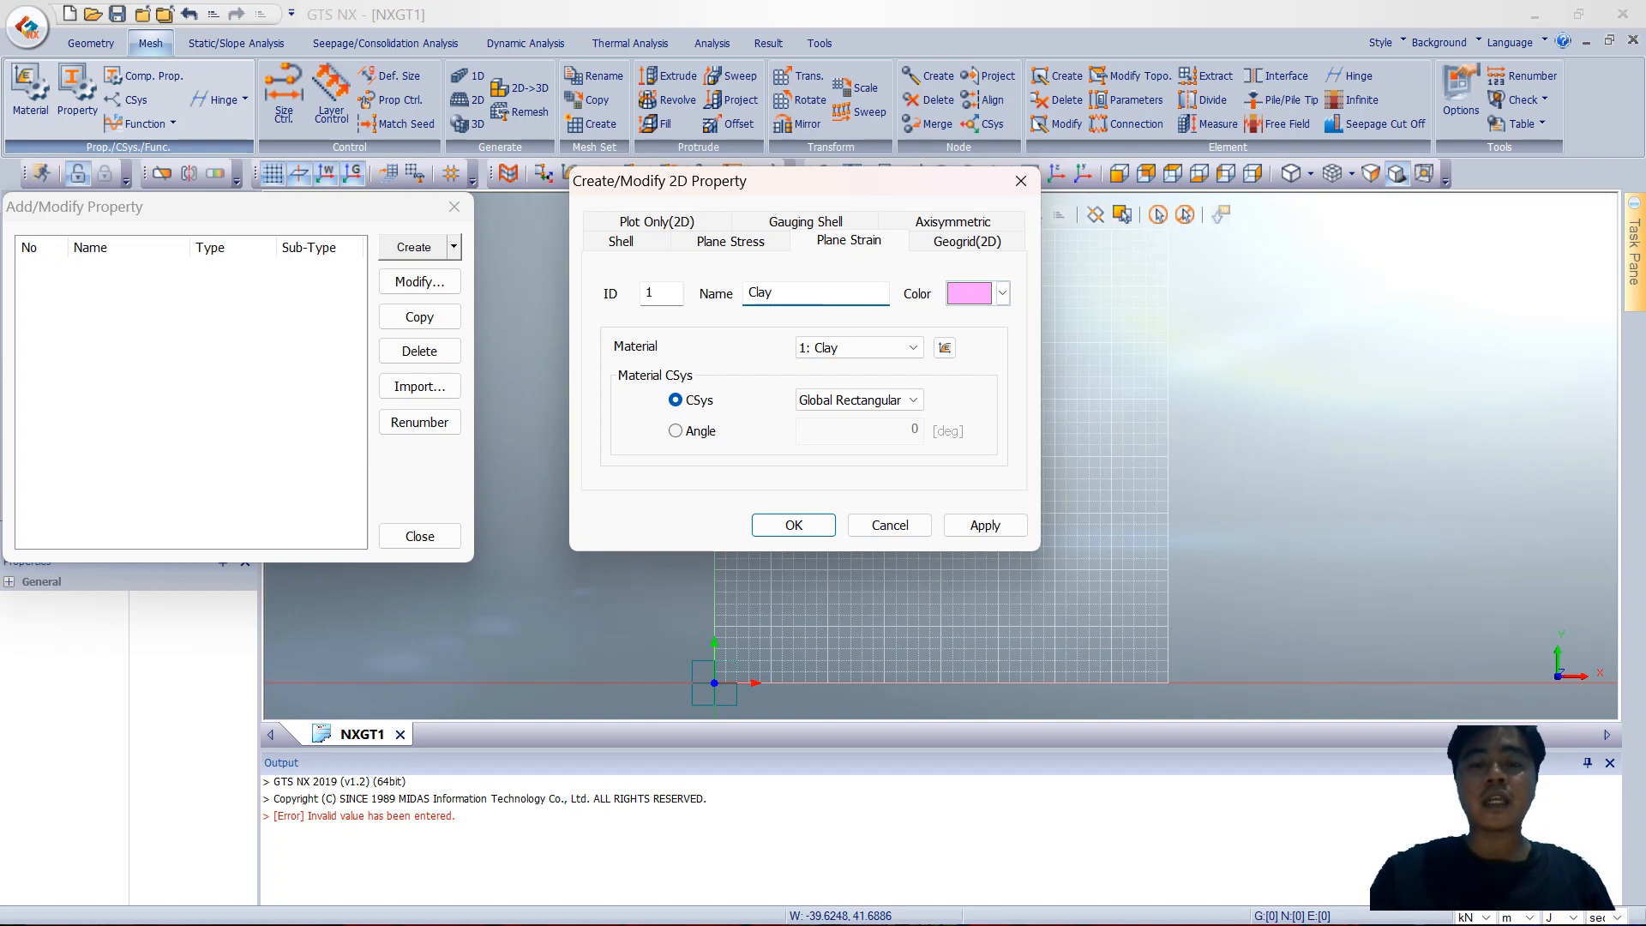
pyautogui.click(859, 347)
pyautogui.click(859, 348)
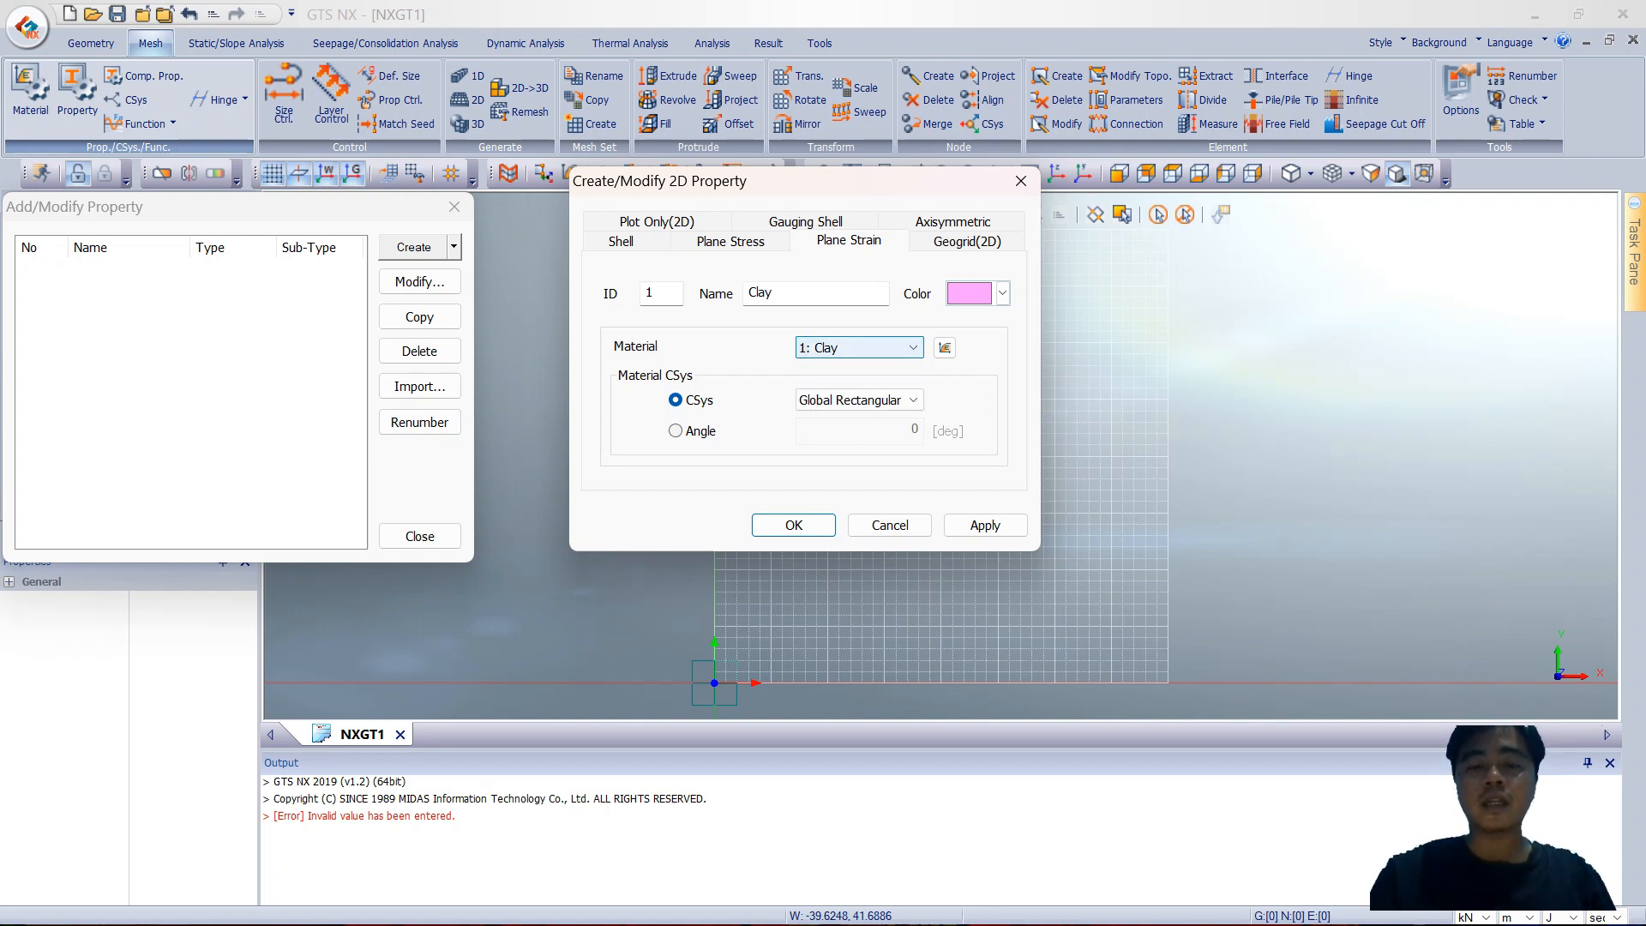
pyautogui.click(985, 525)
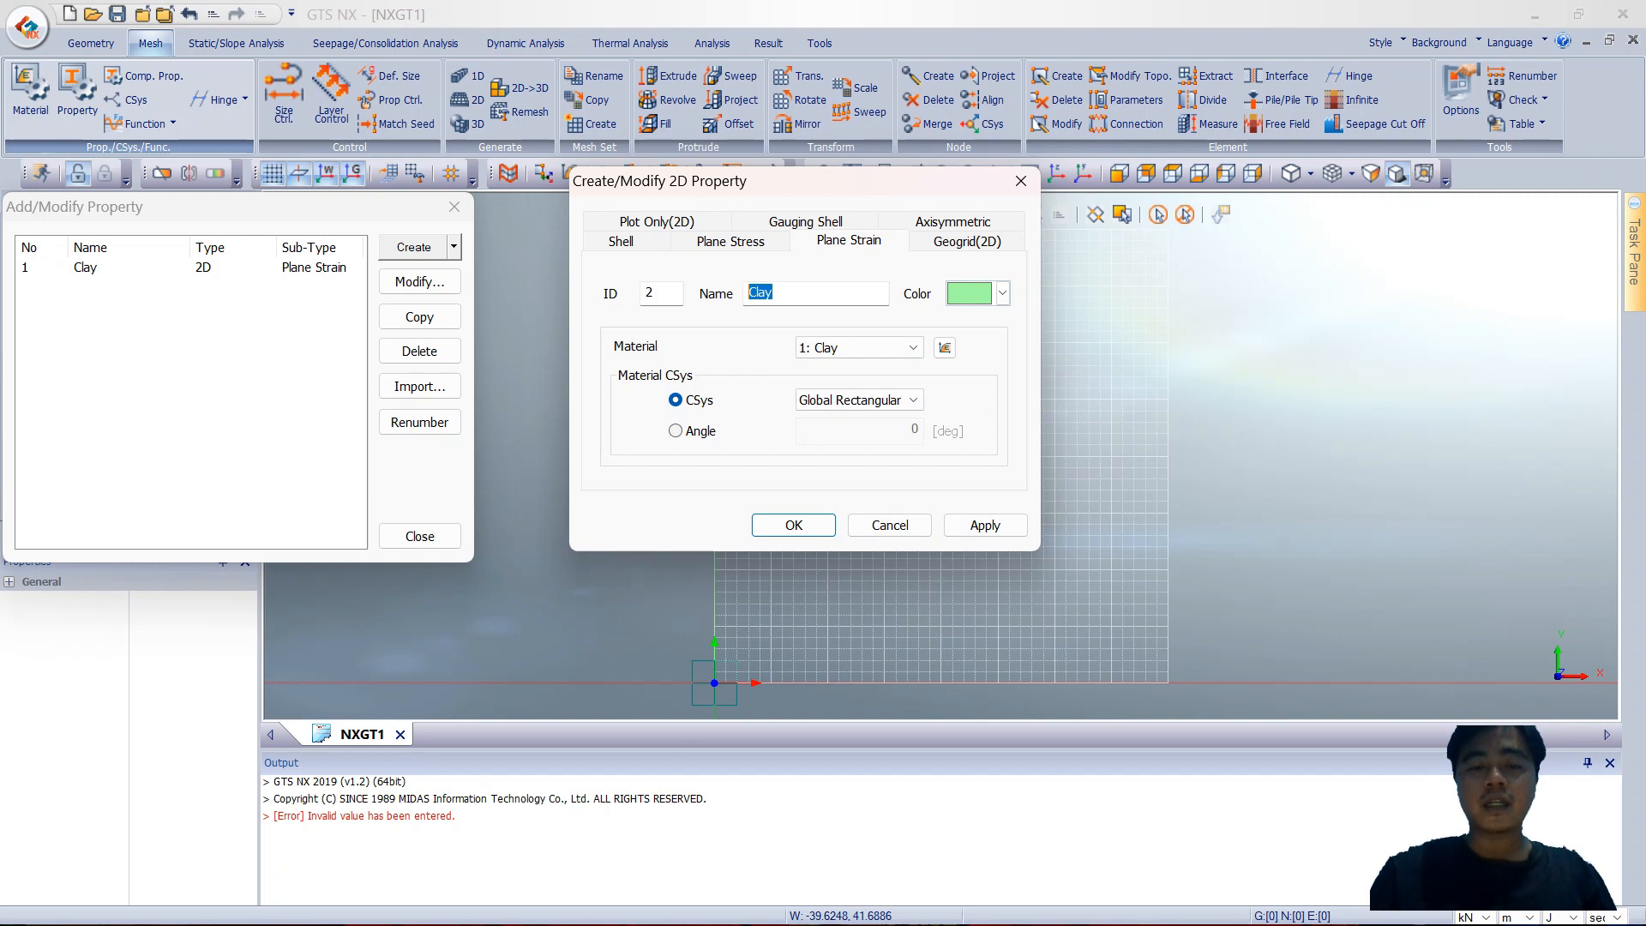
# Step: Add a 2D plane strain property named Gambut that uses the Gambut material
pyautogui.write('Gambut')
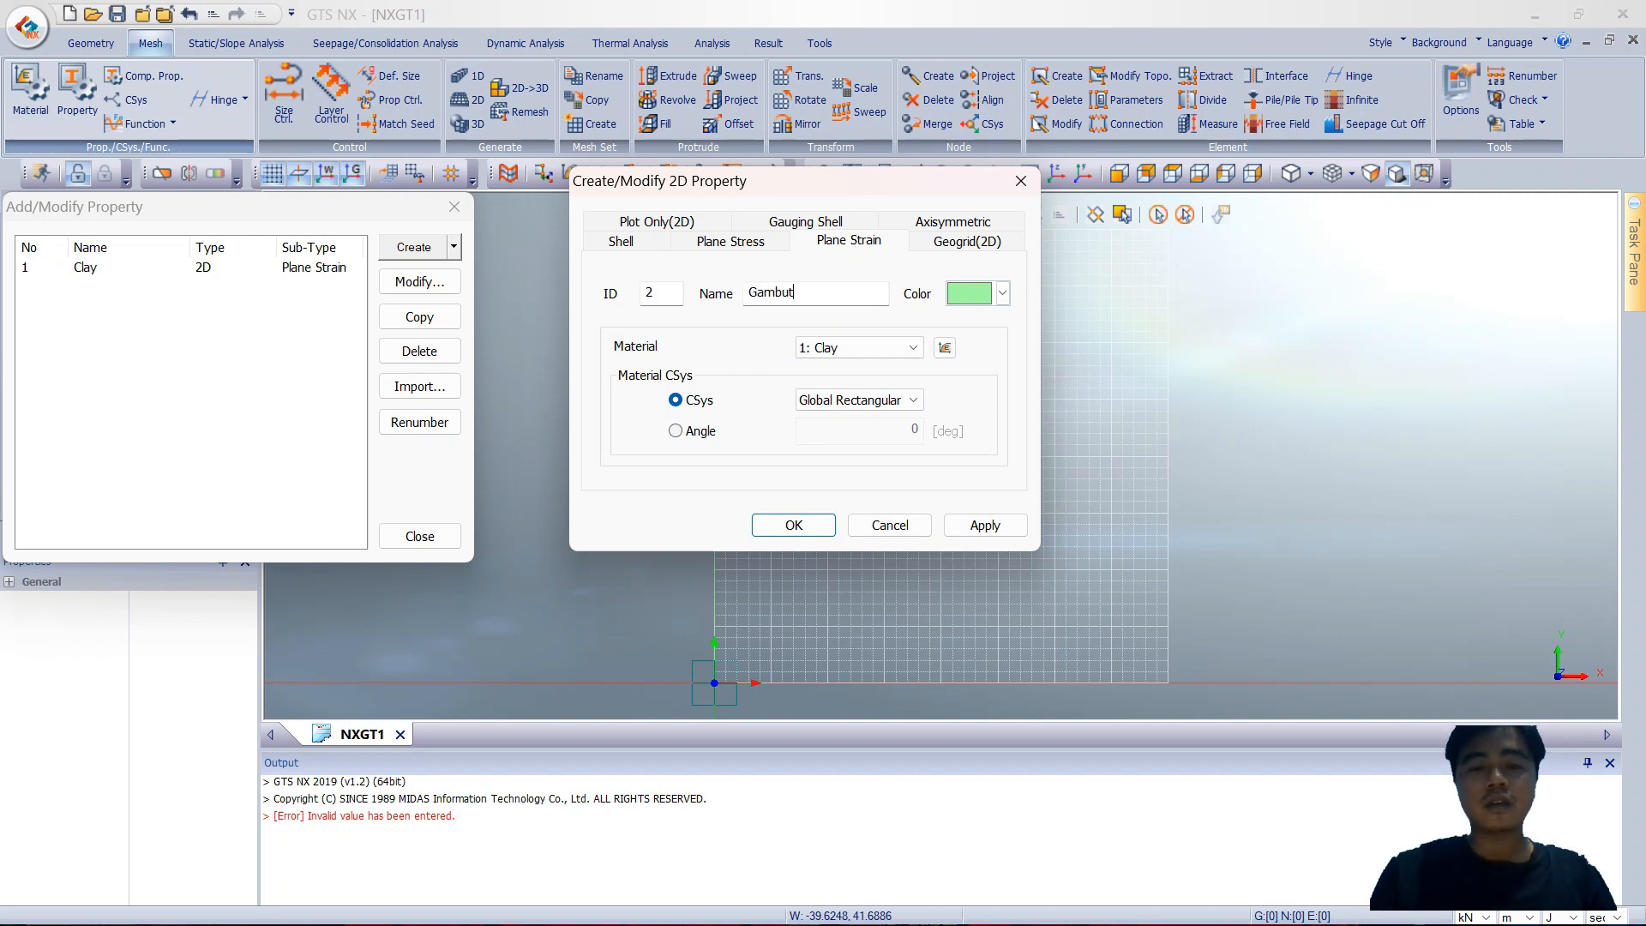
pyautogui.click(860, 348)
pyautogui.click(823, 378)
pyautogui.click(985, 525)
# Step: Add a 2D plane strain property named Sand that uses the Sand material, and finish defining properties
pyautogui.doubleClick(771, 292)
pyautogui.write('Sand')
pyautogui.click(860, 347)
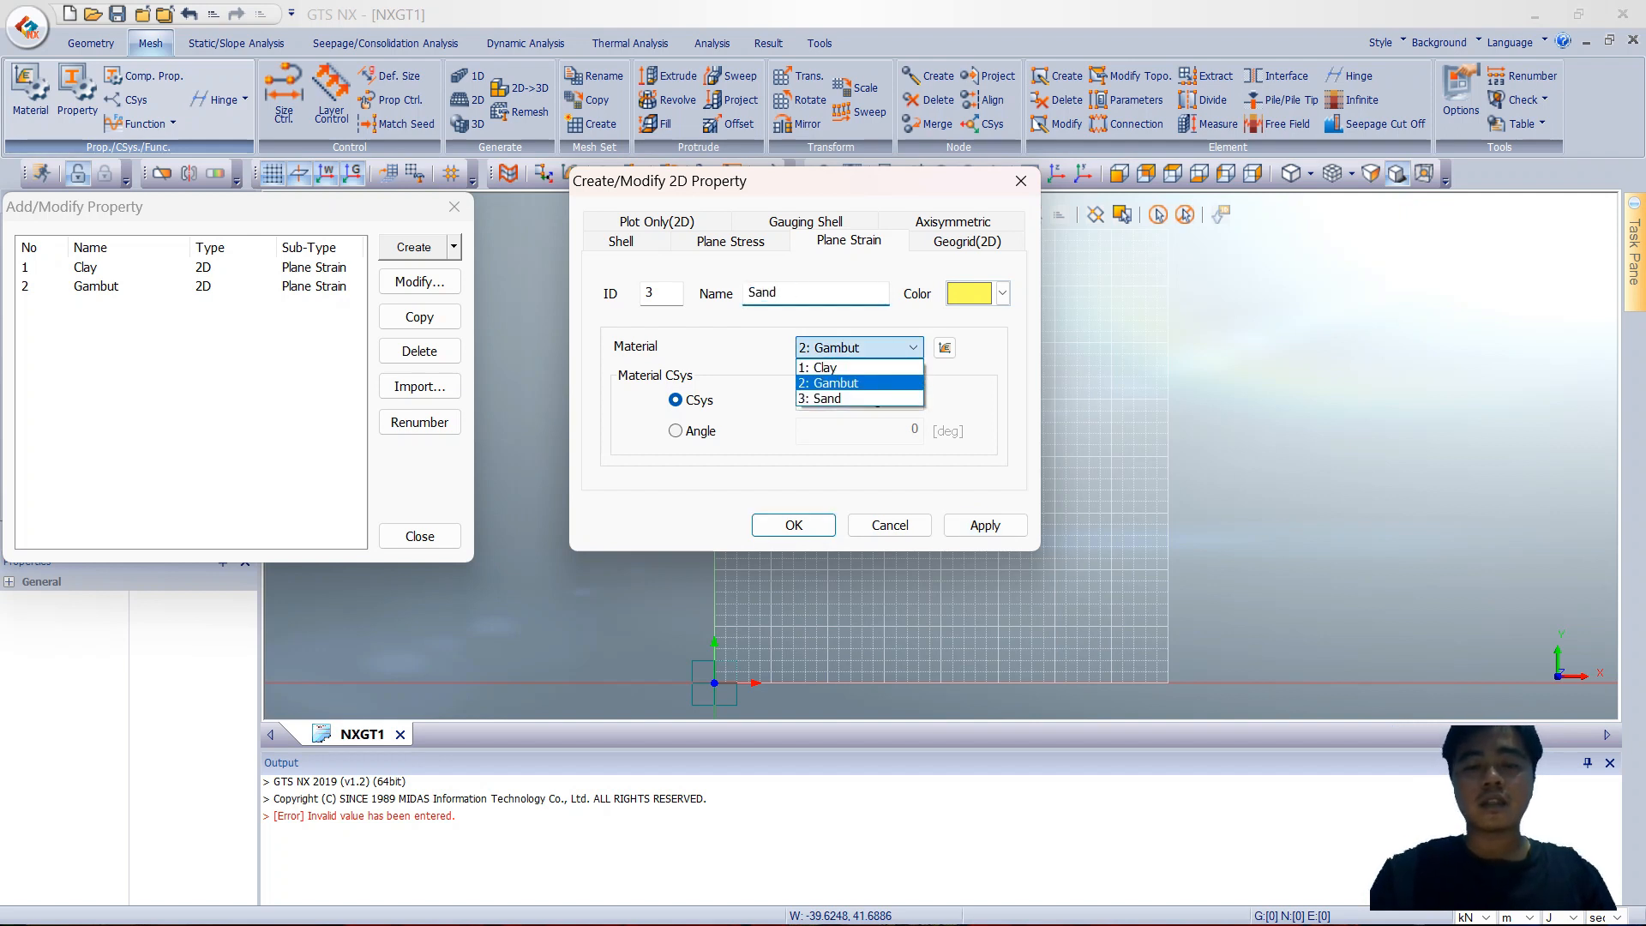
pyautogui.click(823, 393)
pyautogui.click(985, 525)
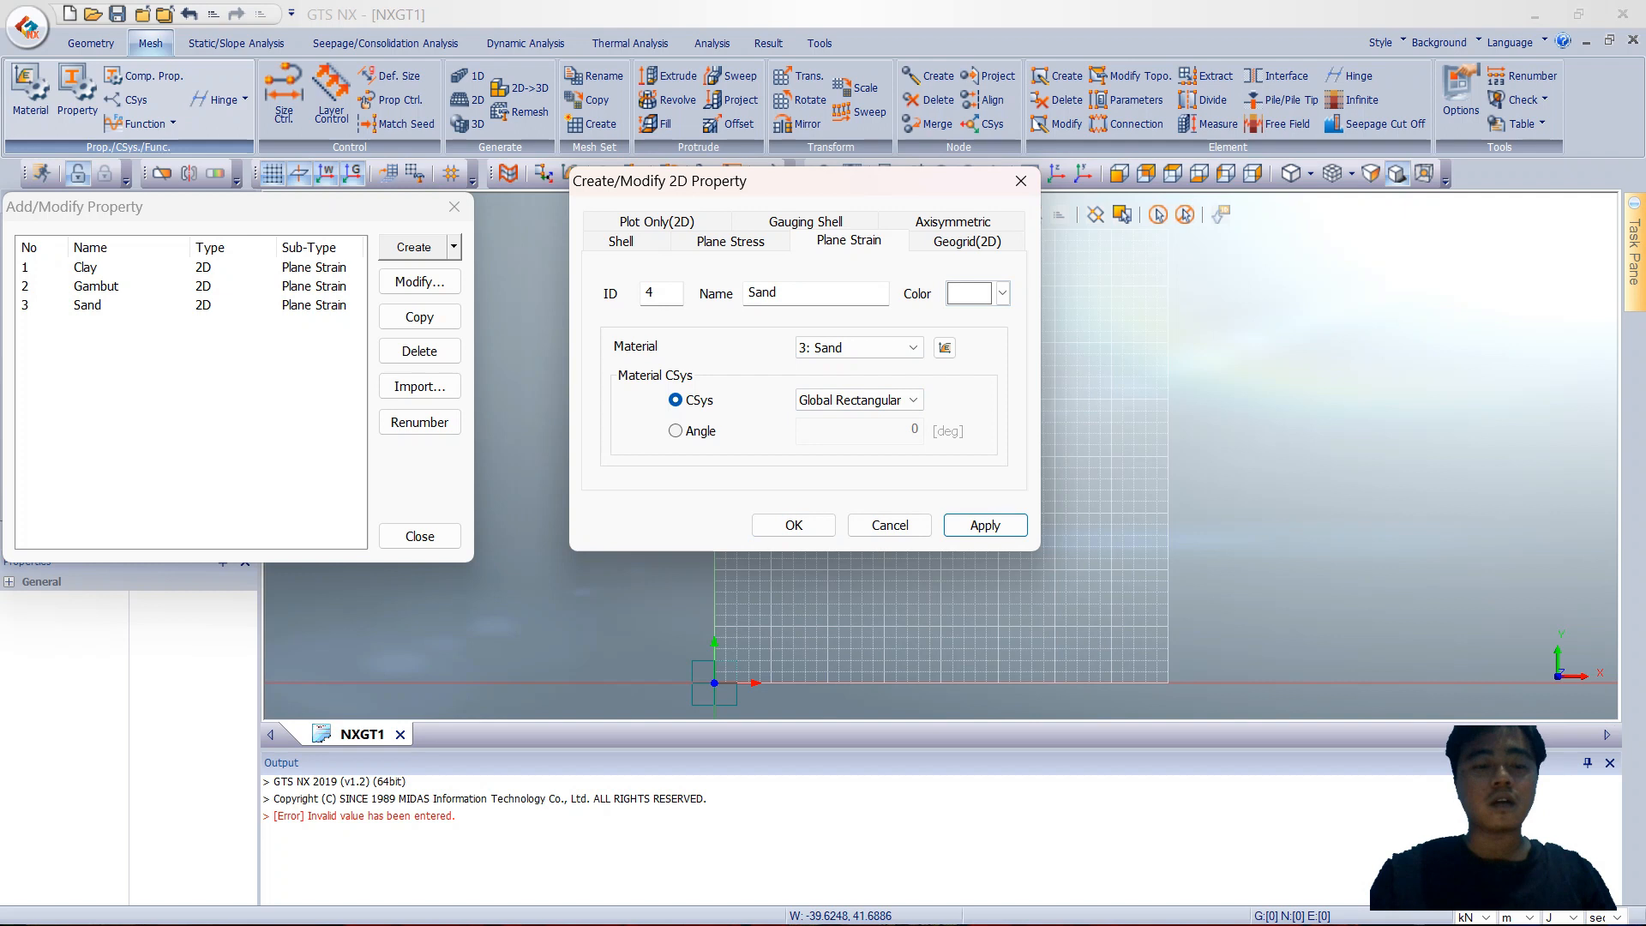
pyautogui.click(1021, 180)
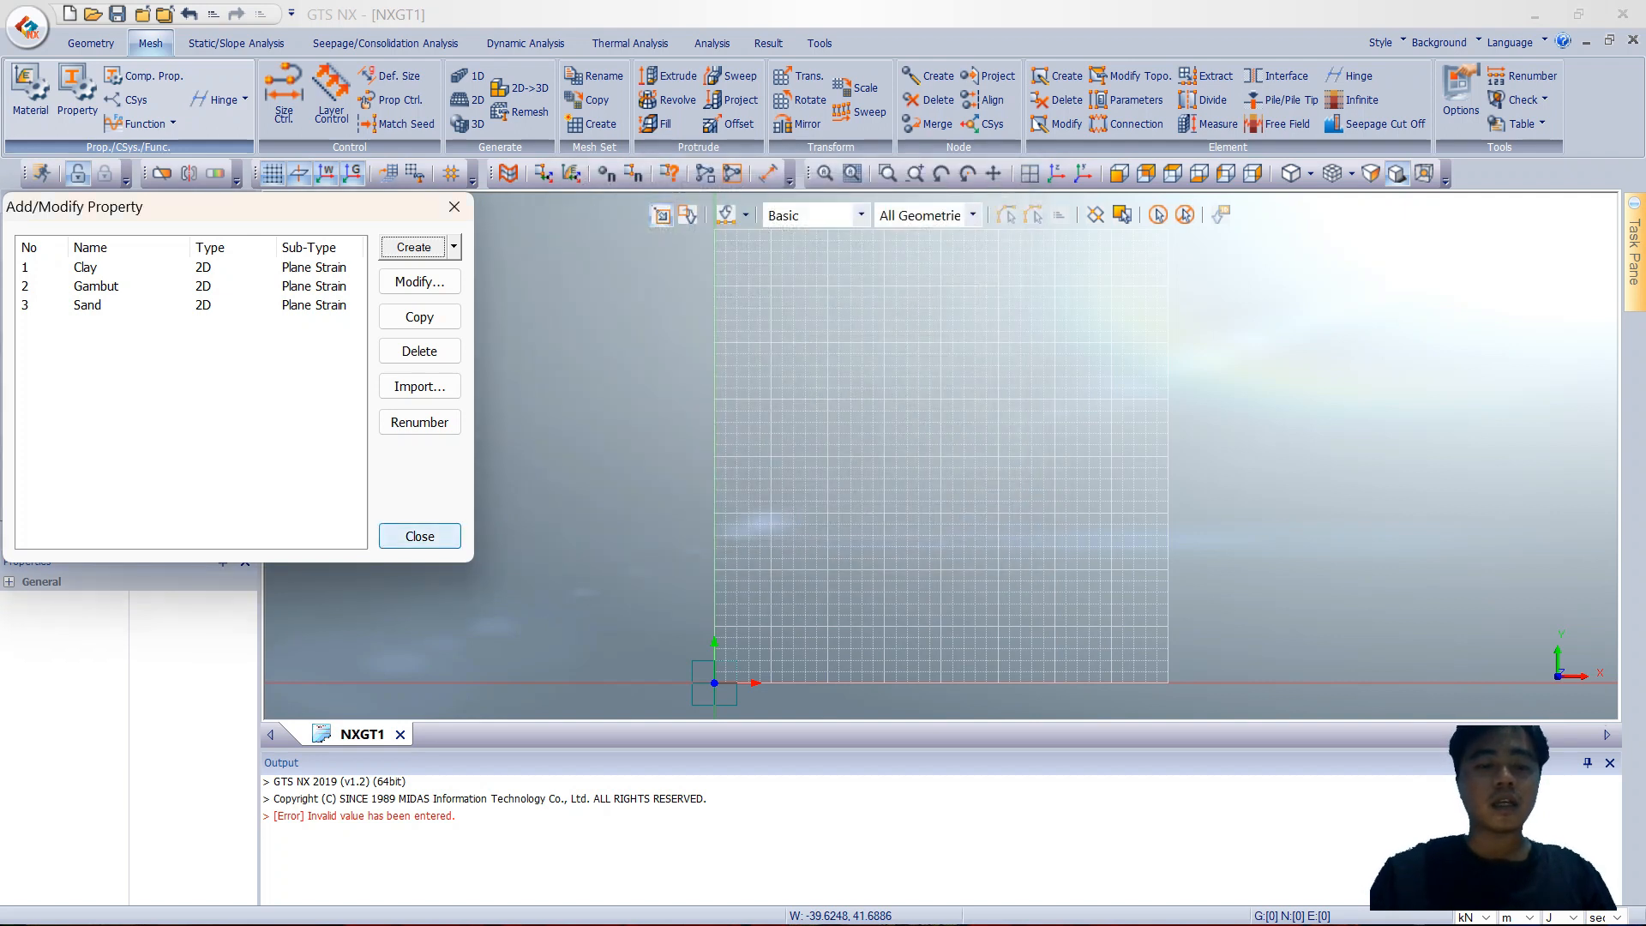
pyautogui.click(420, 536)
# Step: Draw the base soil layer as a closed polyline rectangle from the origin, 40 m wide and 5 m high, following the PowerPoint section
pyautogui.click(91, 43)
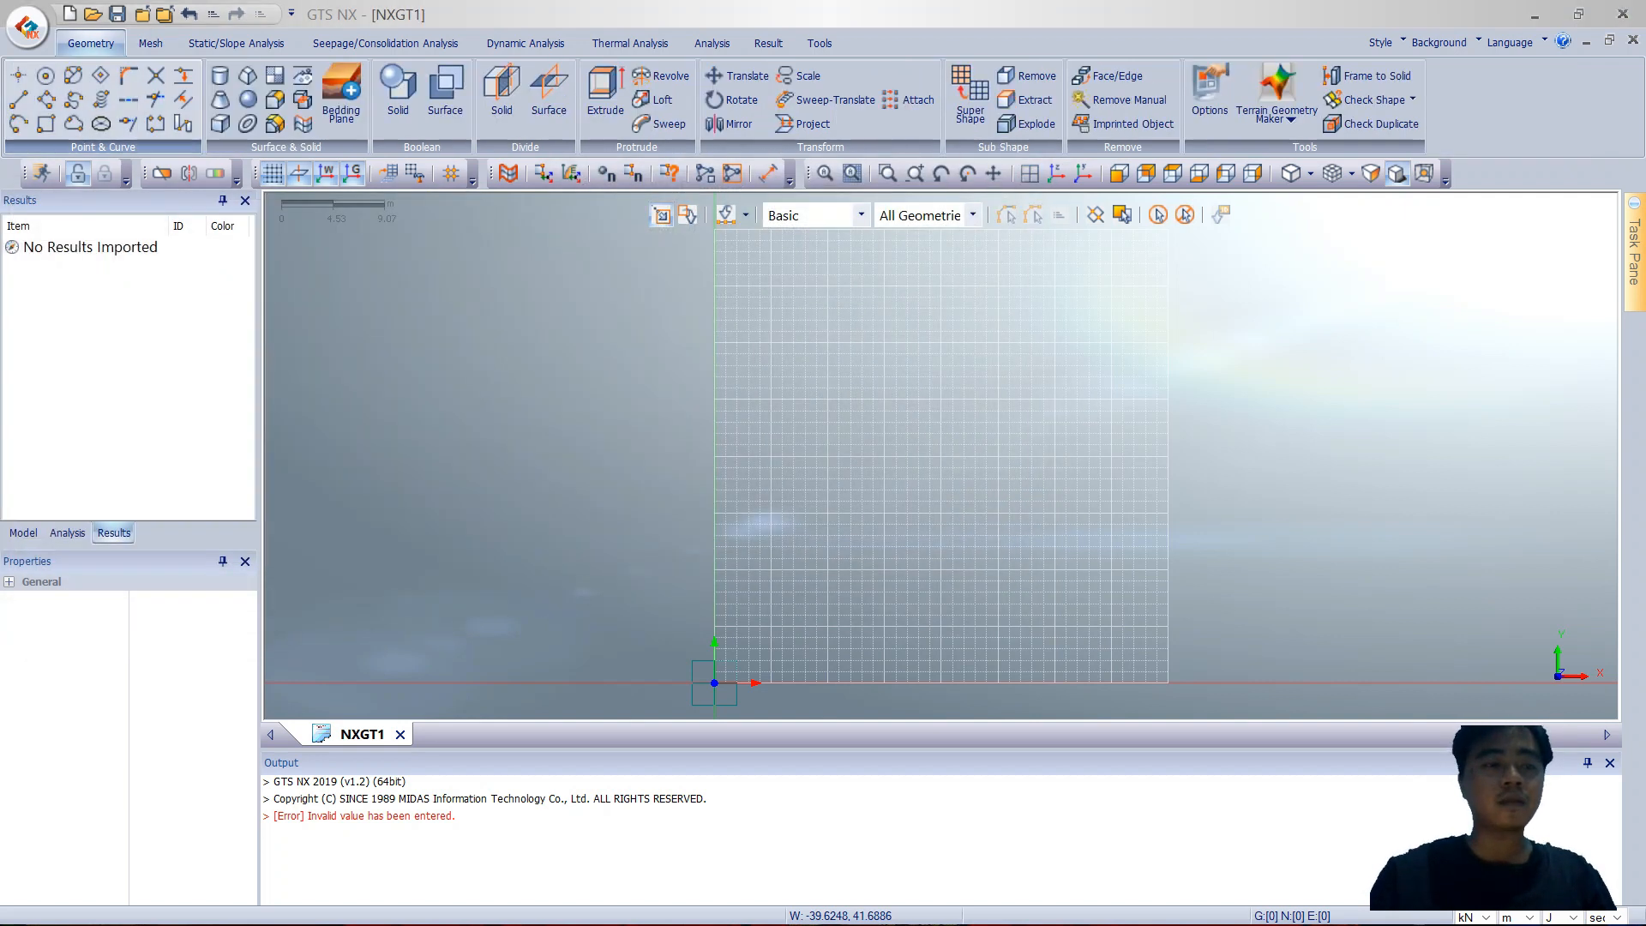
pyautogui.click(45, 100)
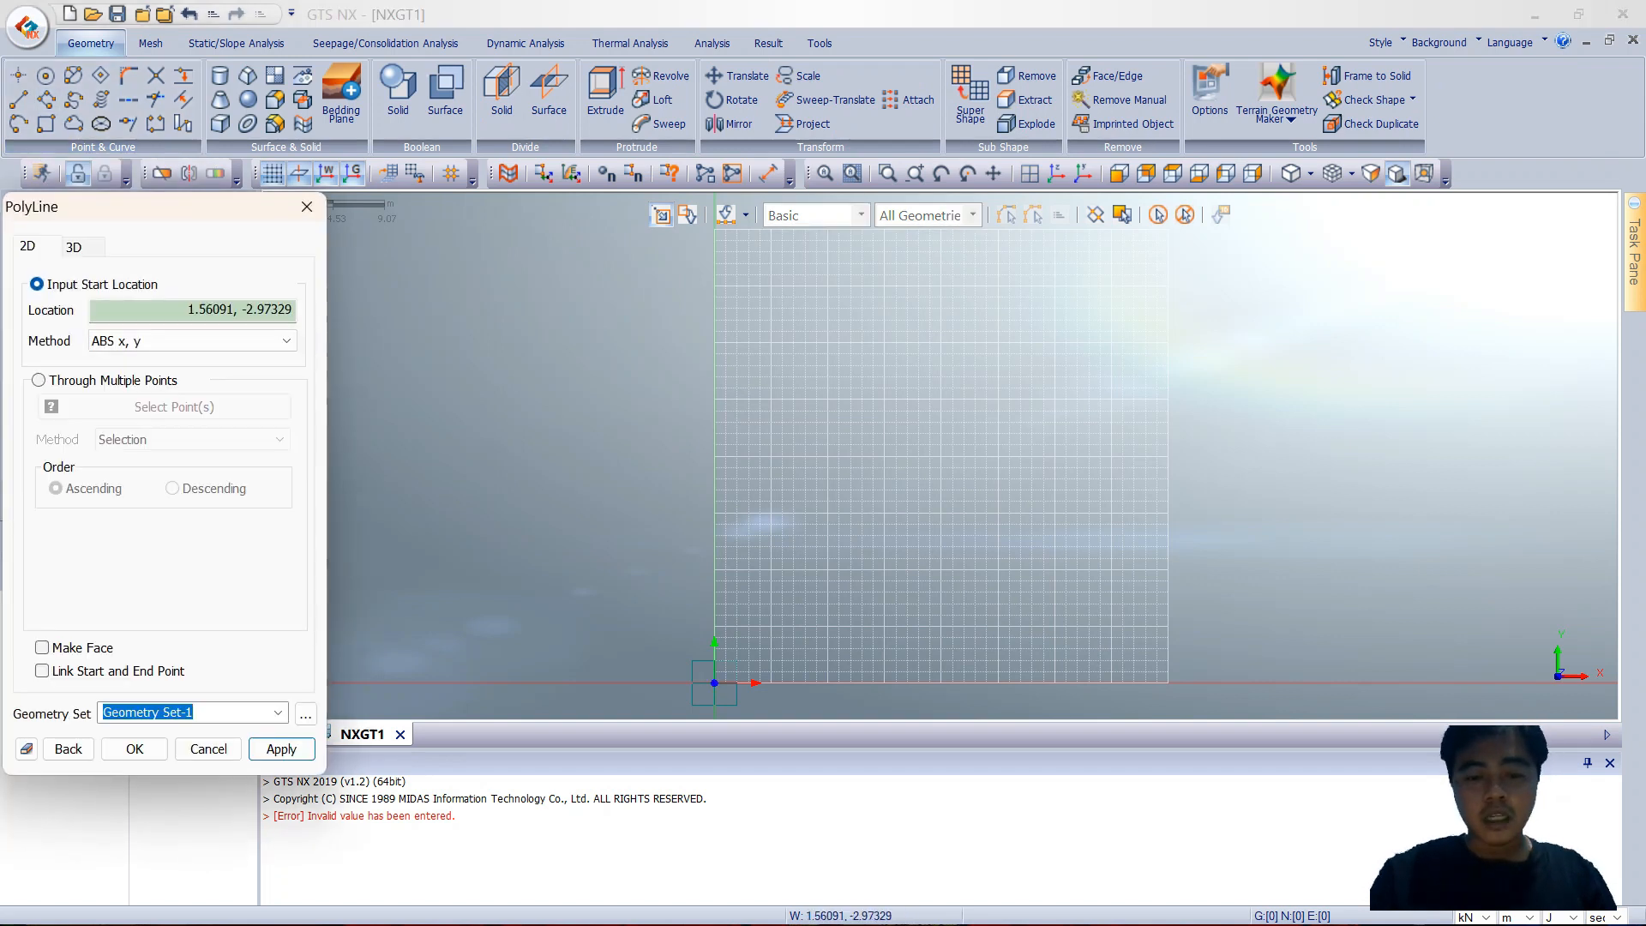
pyautogui.click(1062, 897)
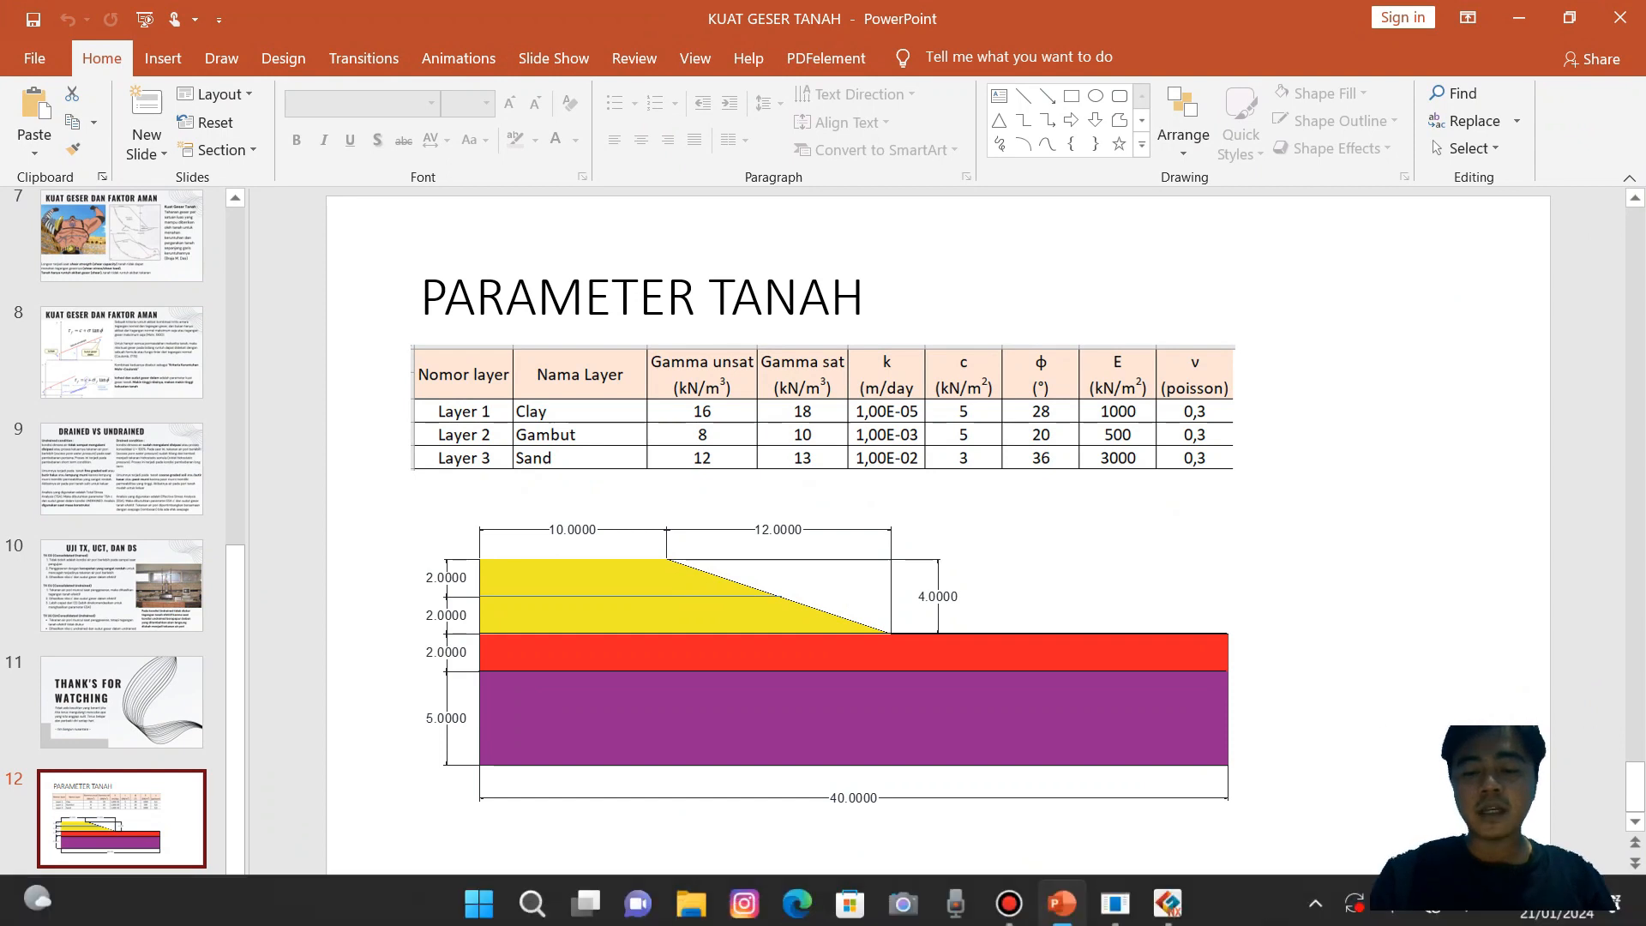
pyautogui.click(1168, 897)
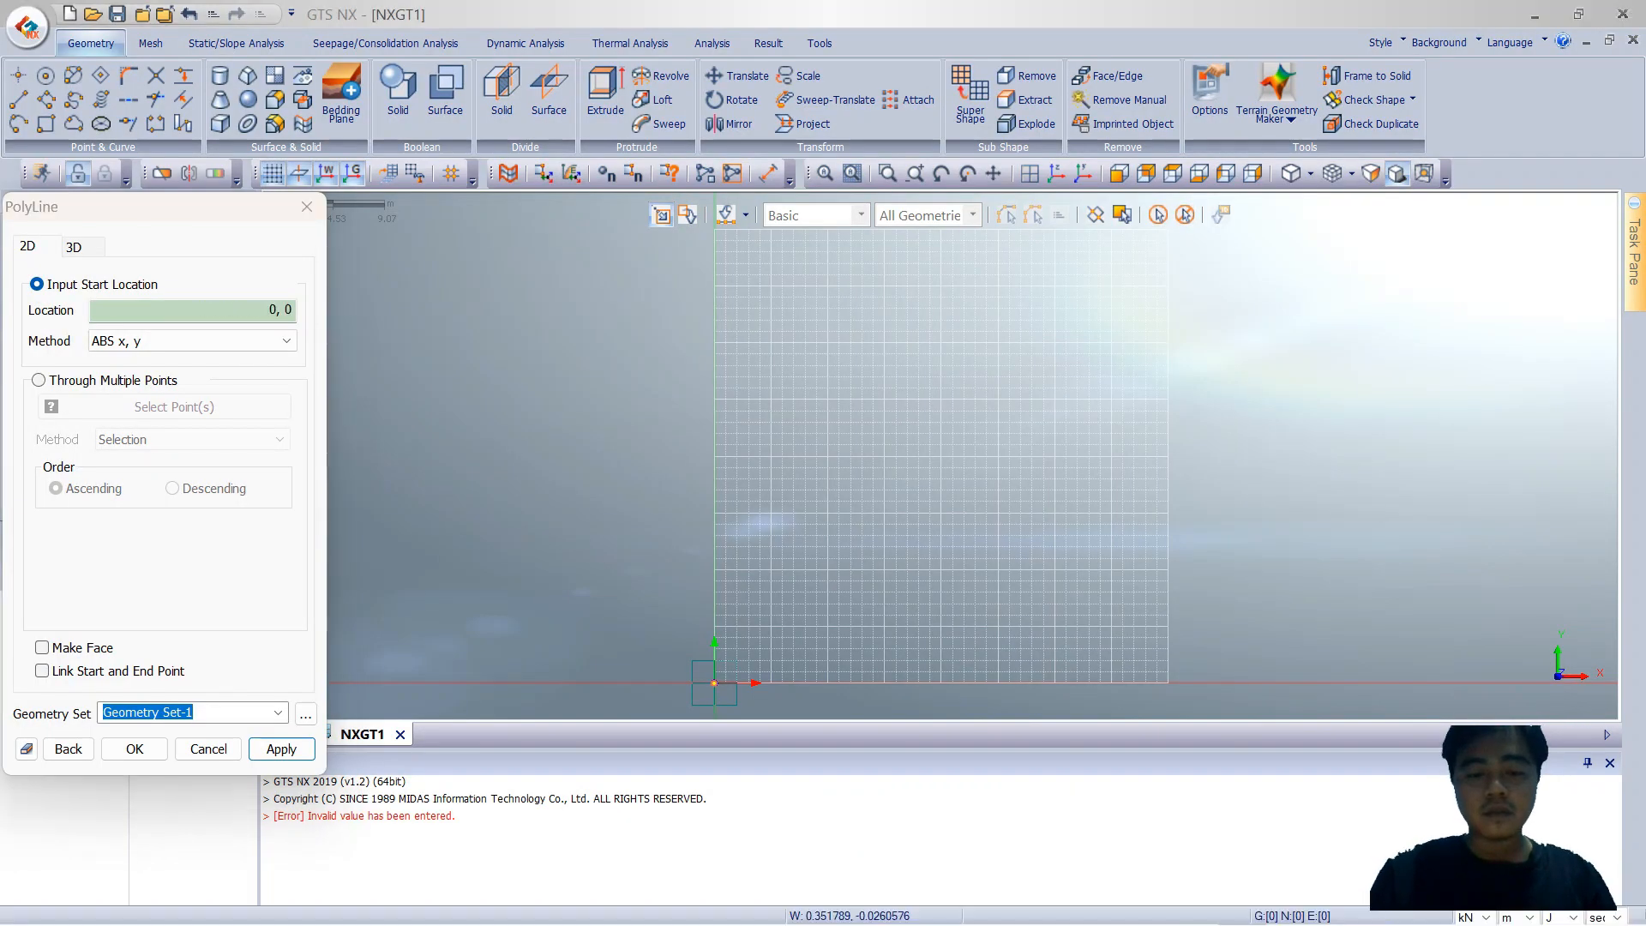
pyautogui.click(714, 683)
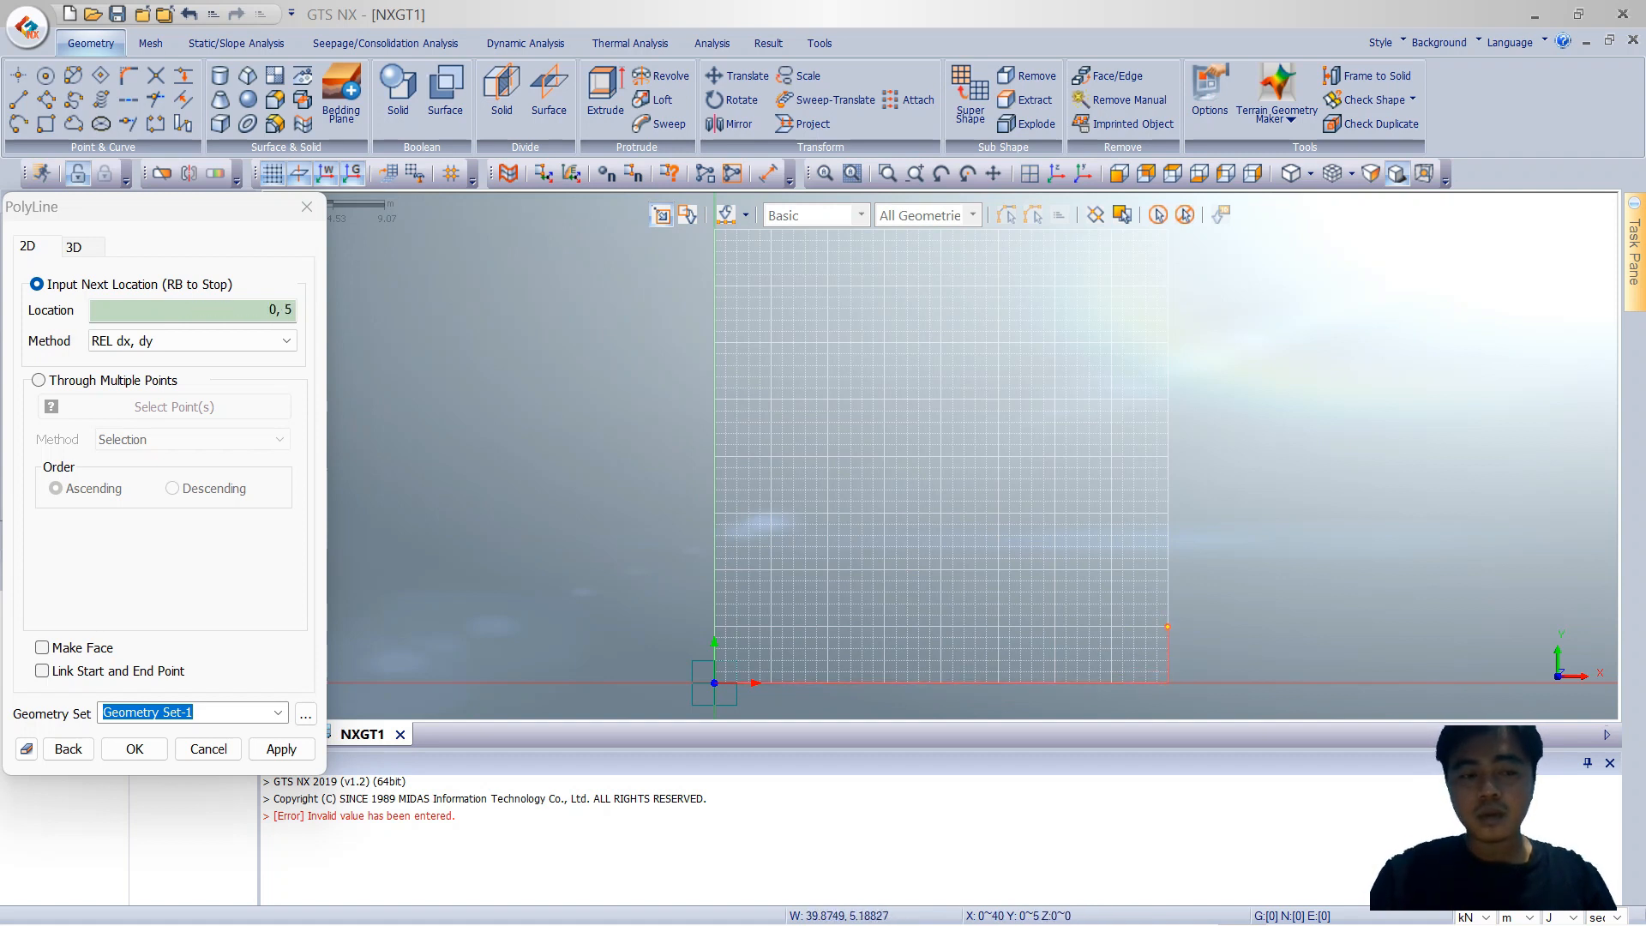
pyautogui.click(1168, 627)
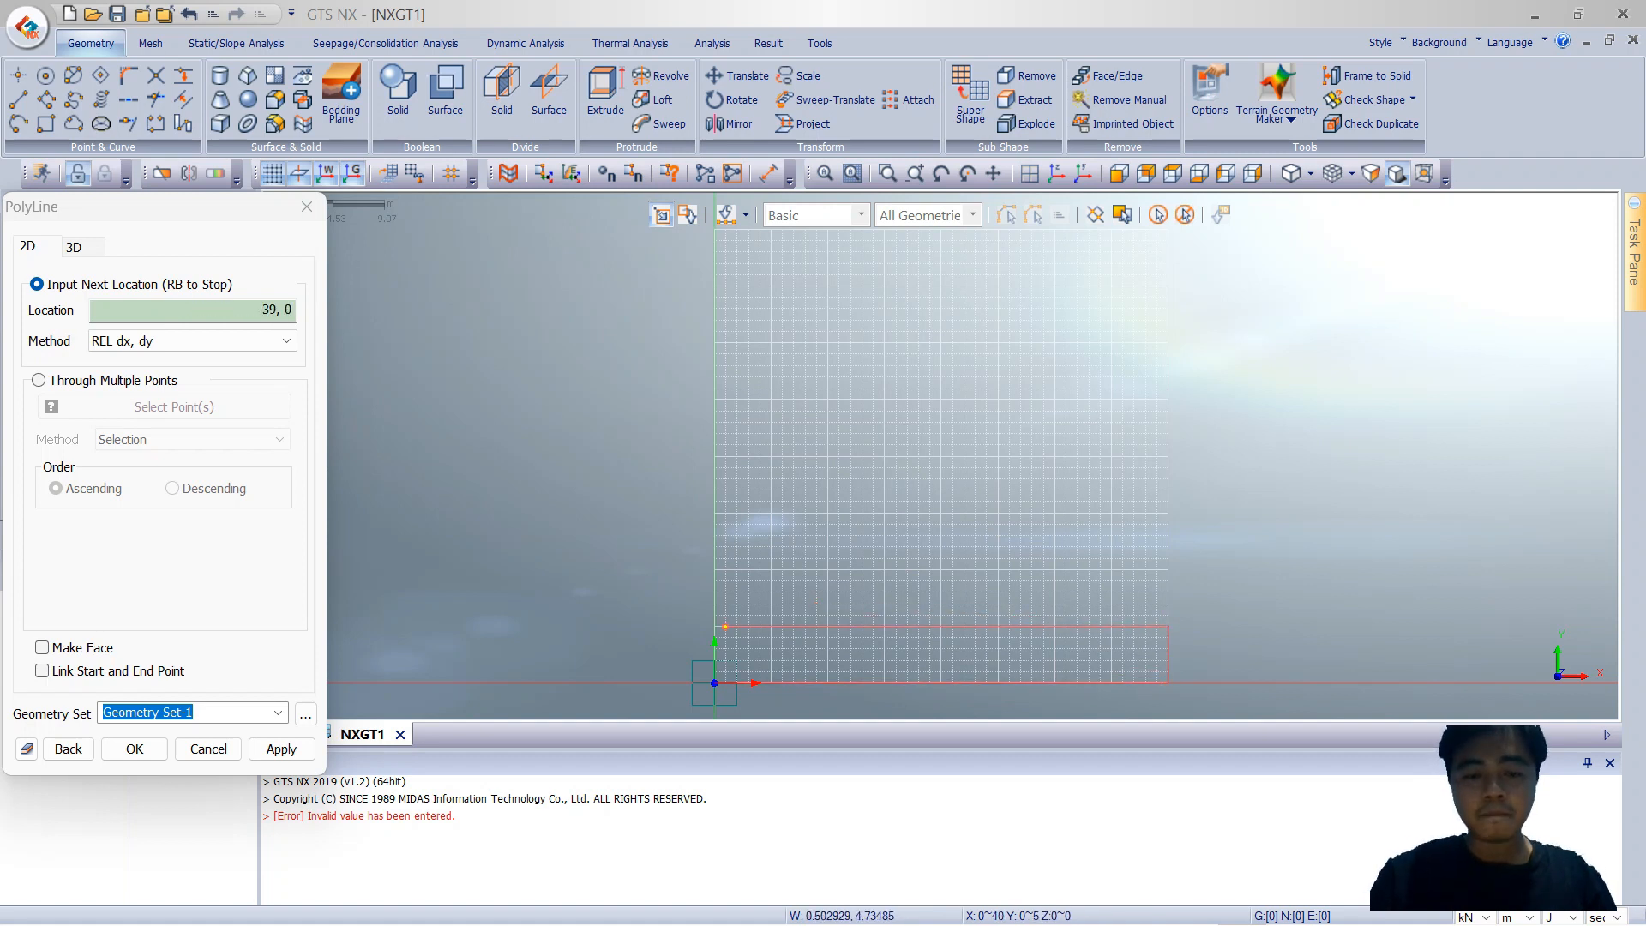
pyautogui.click(715, 627)
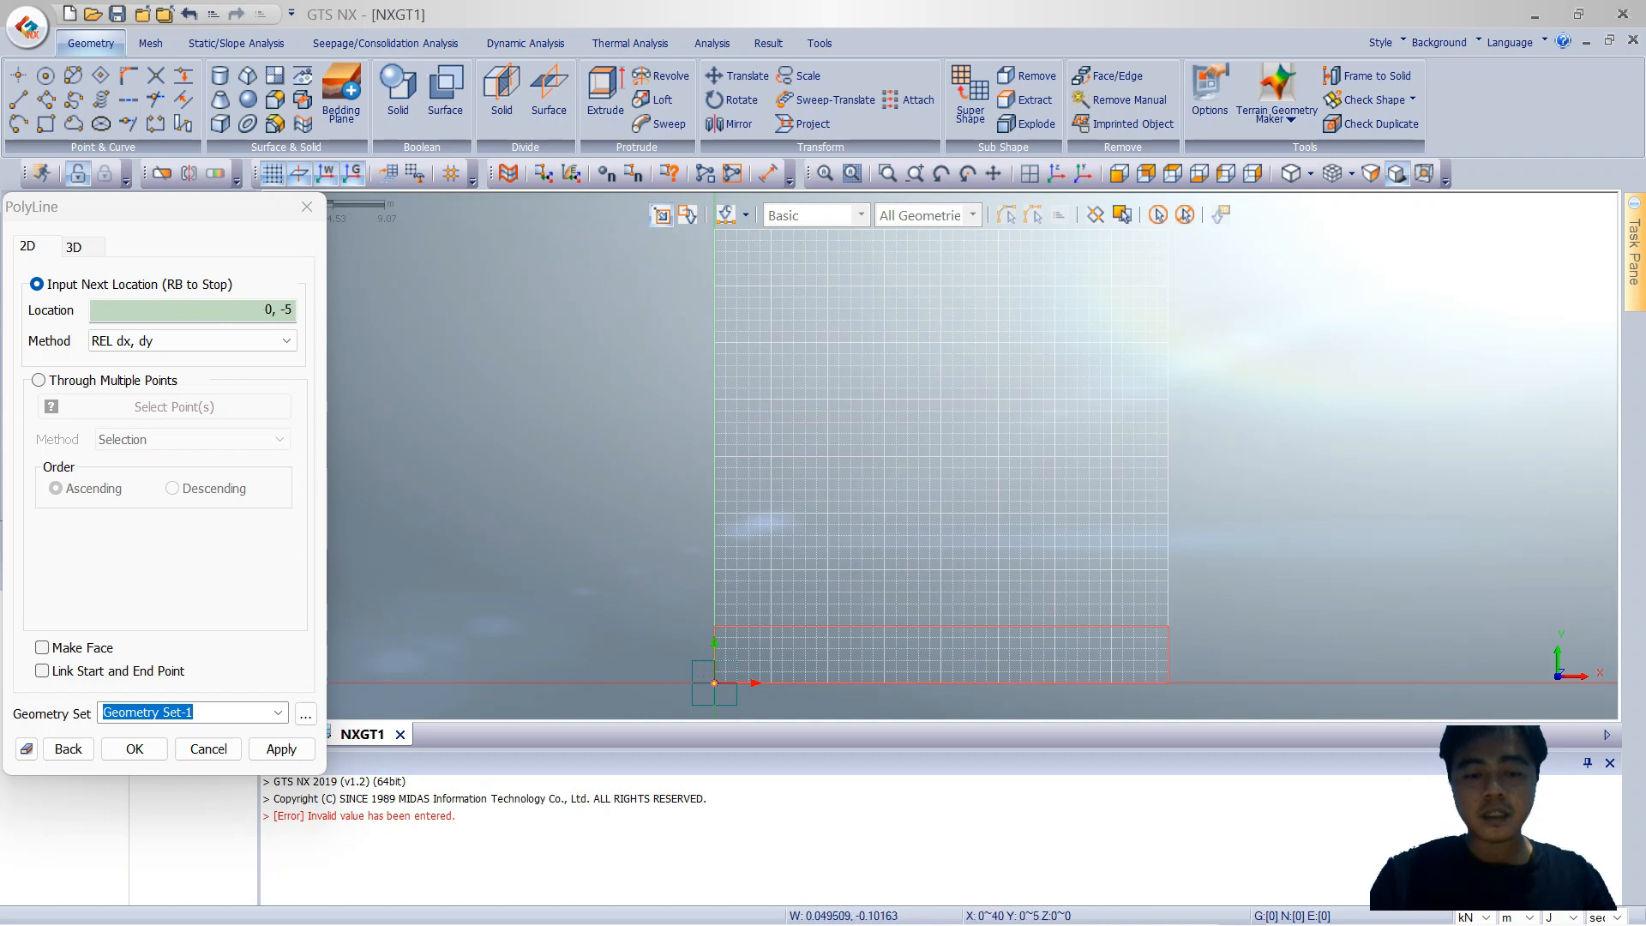
pyautogui.click(714, 683)
# Step: Draw the second soil layer as a closed polyline rectangle, 40 m wide and 2 m high, starting at (0, 5) on the base layer
pyautogui.scroll(3, 770, 659)
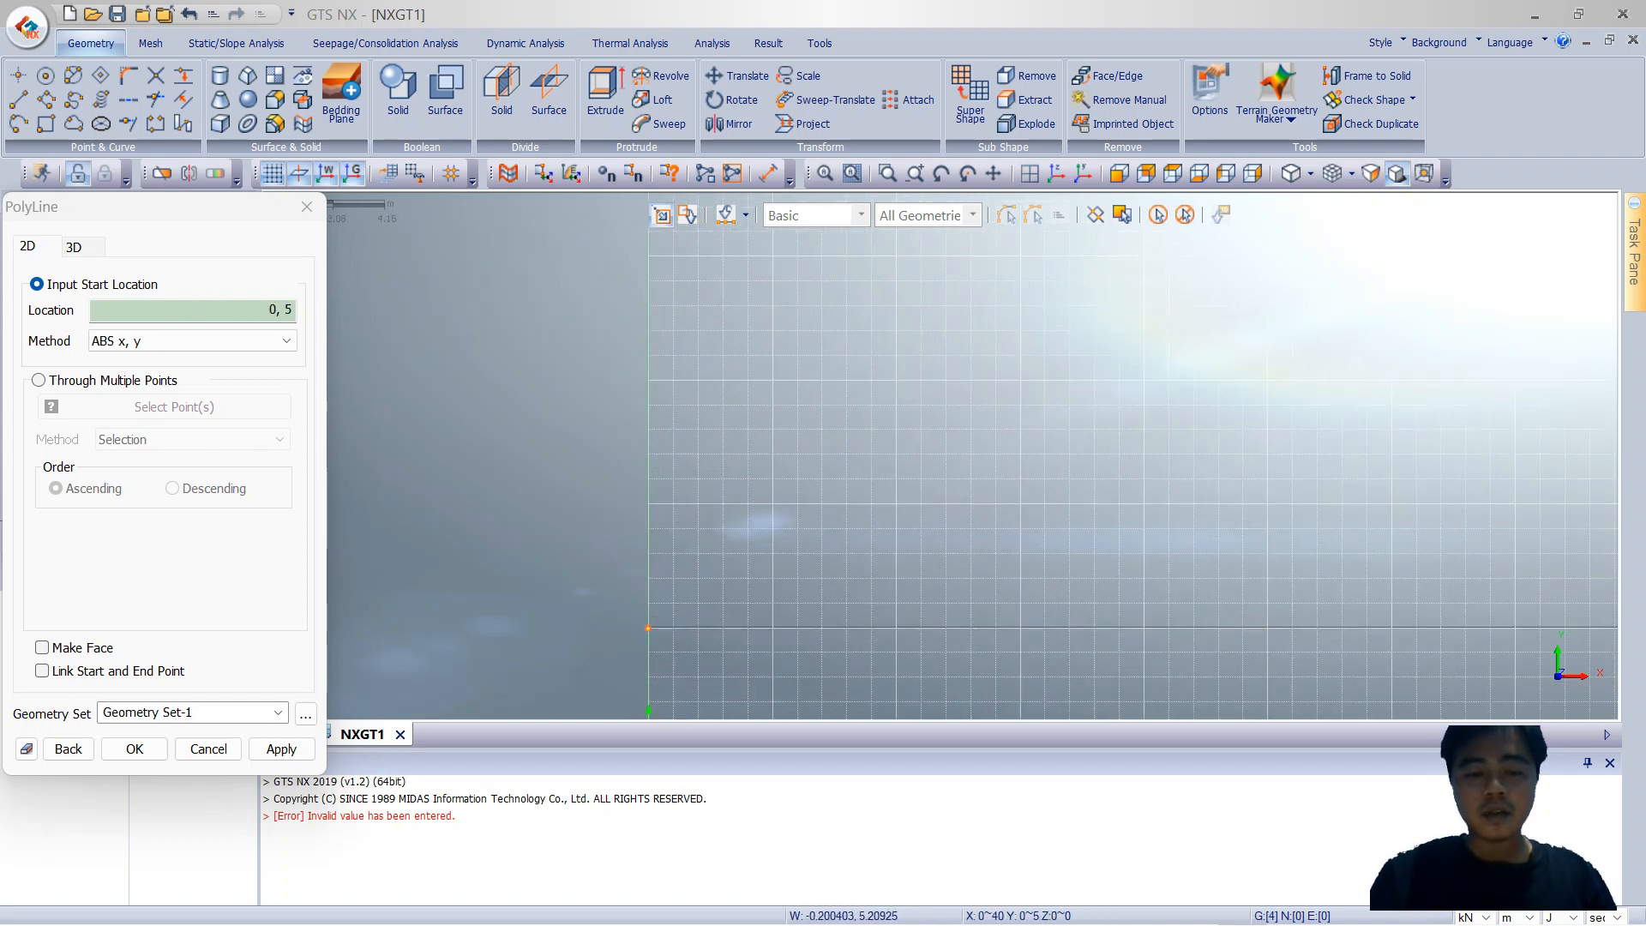
pyautogui.click(648, 628)
pyautogui.scroll(-1, 763, 601)
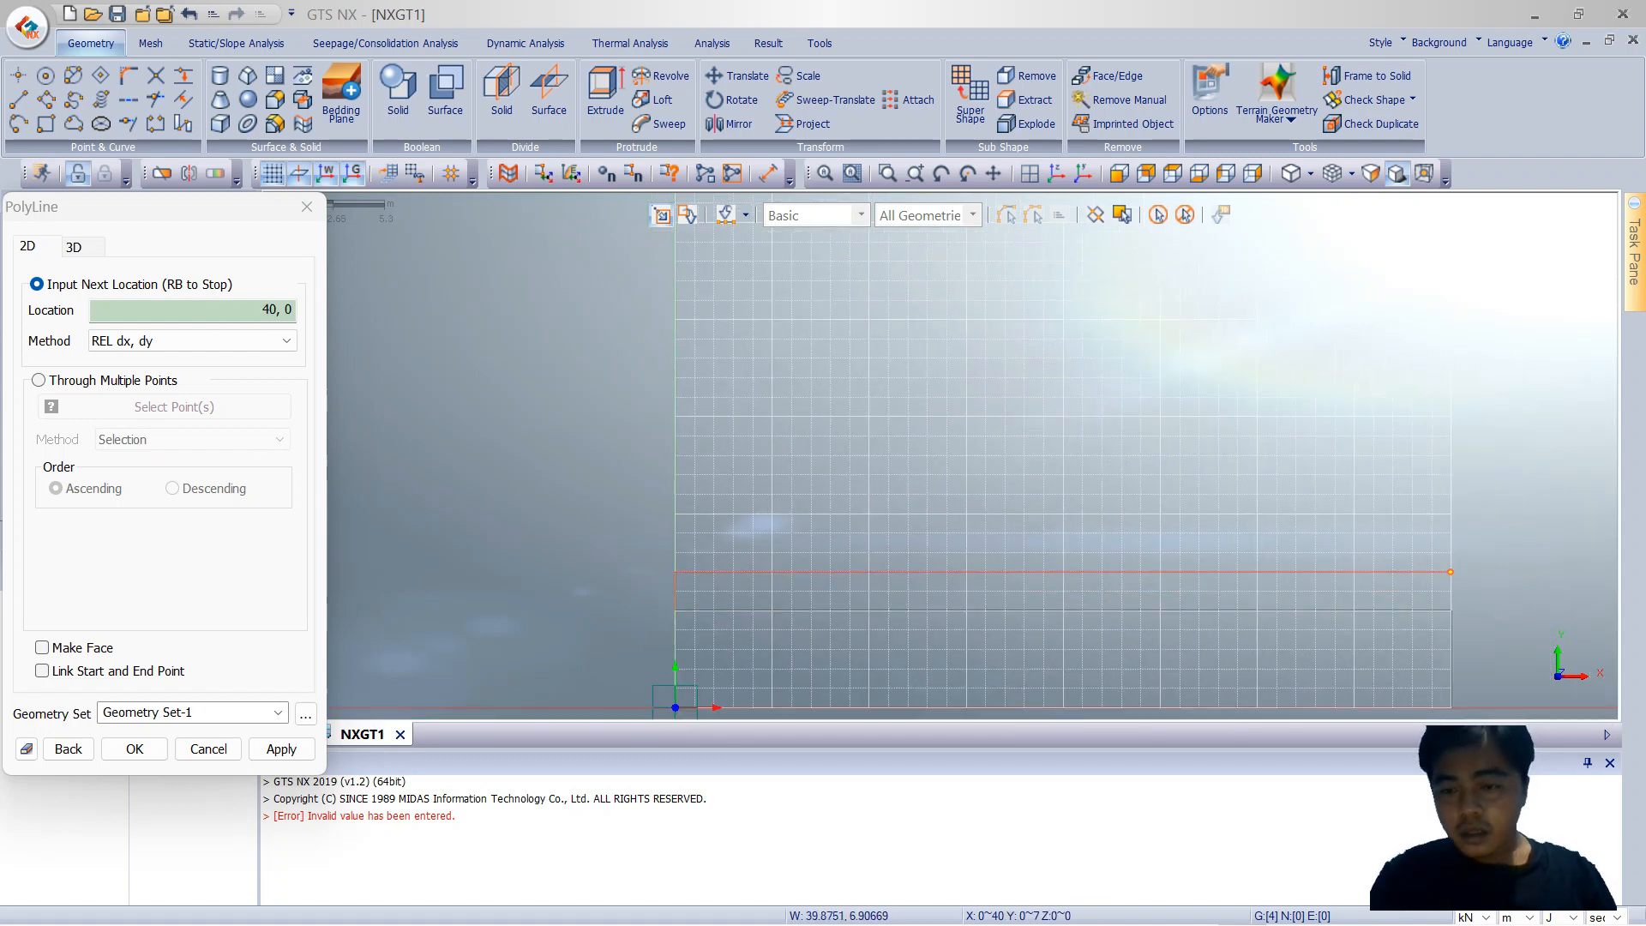
pyautogui.click(1450, 572)
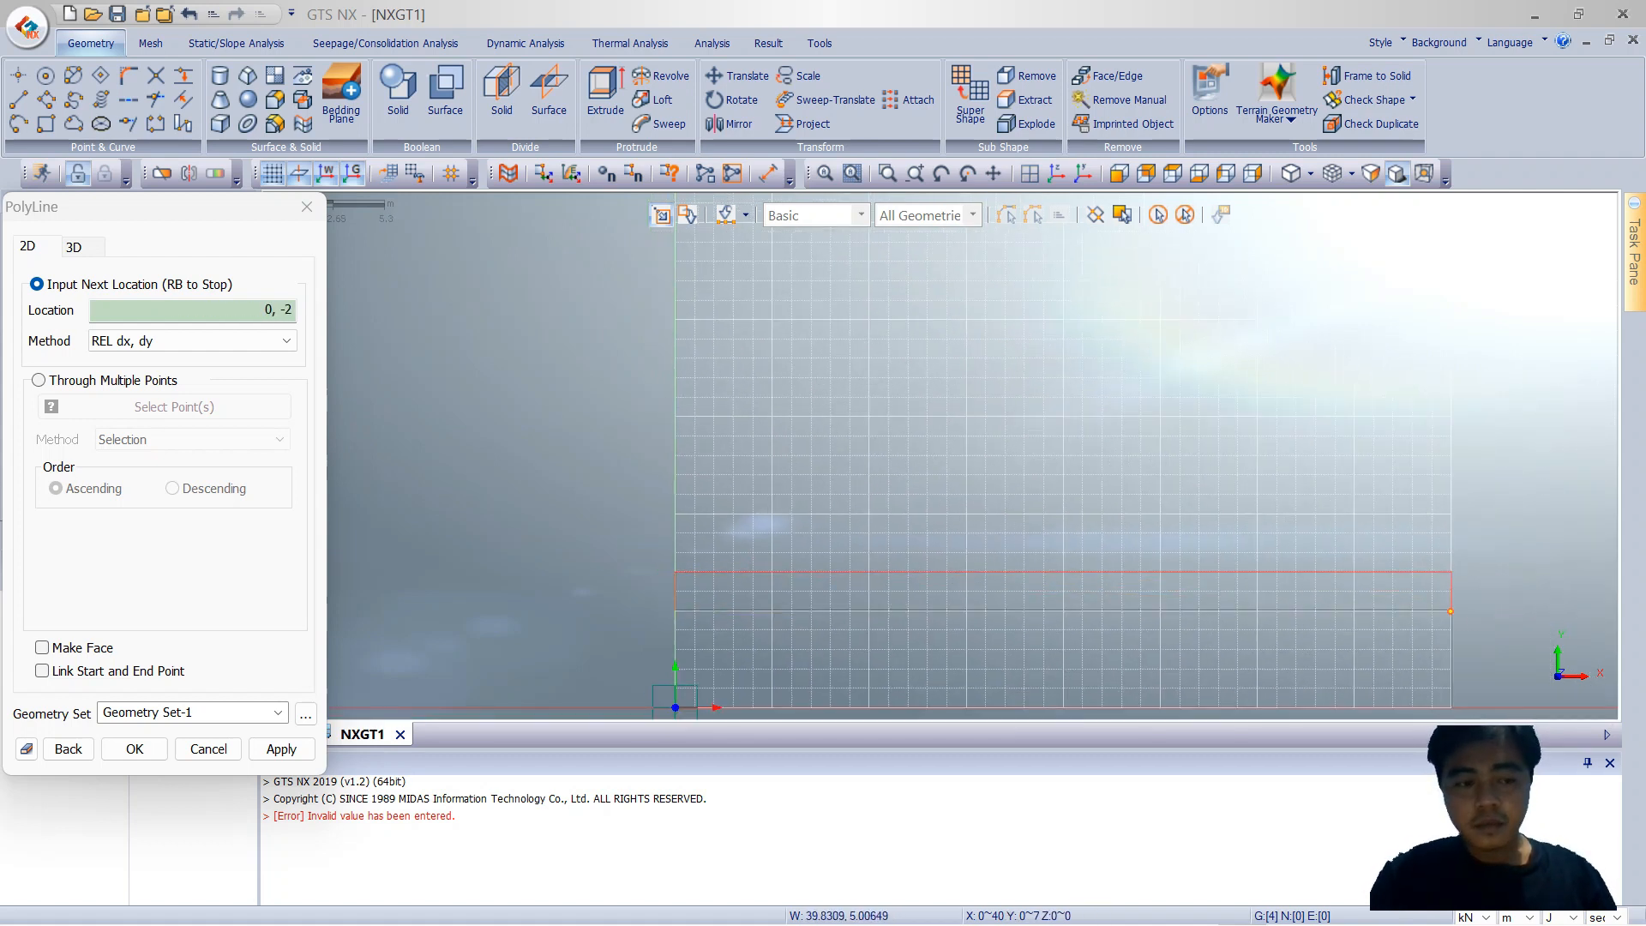
pyautogui.click(1450, 611)
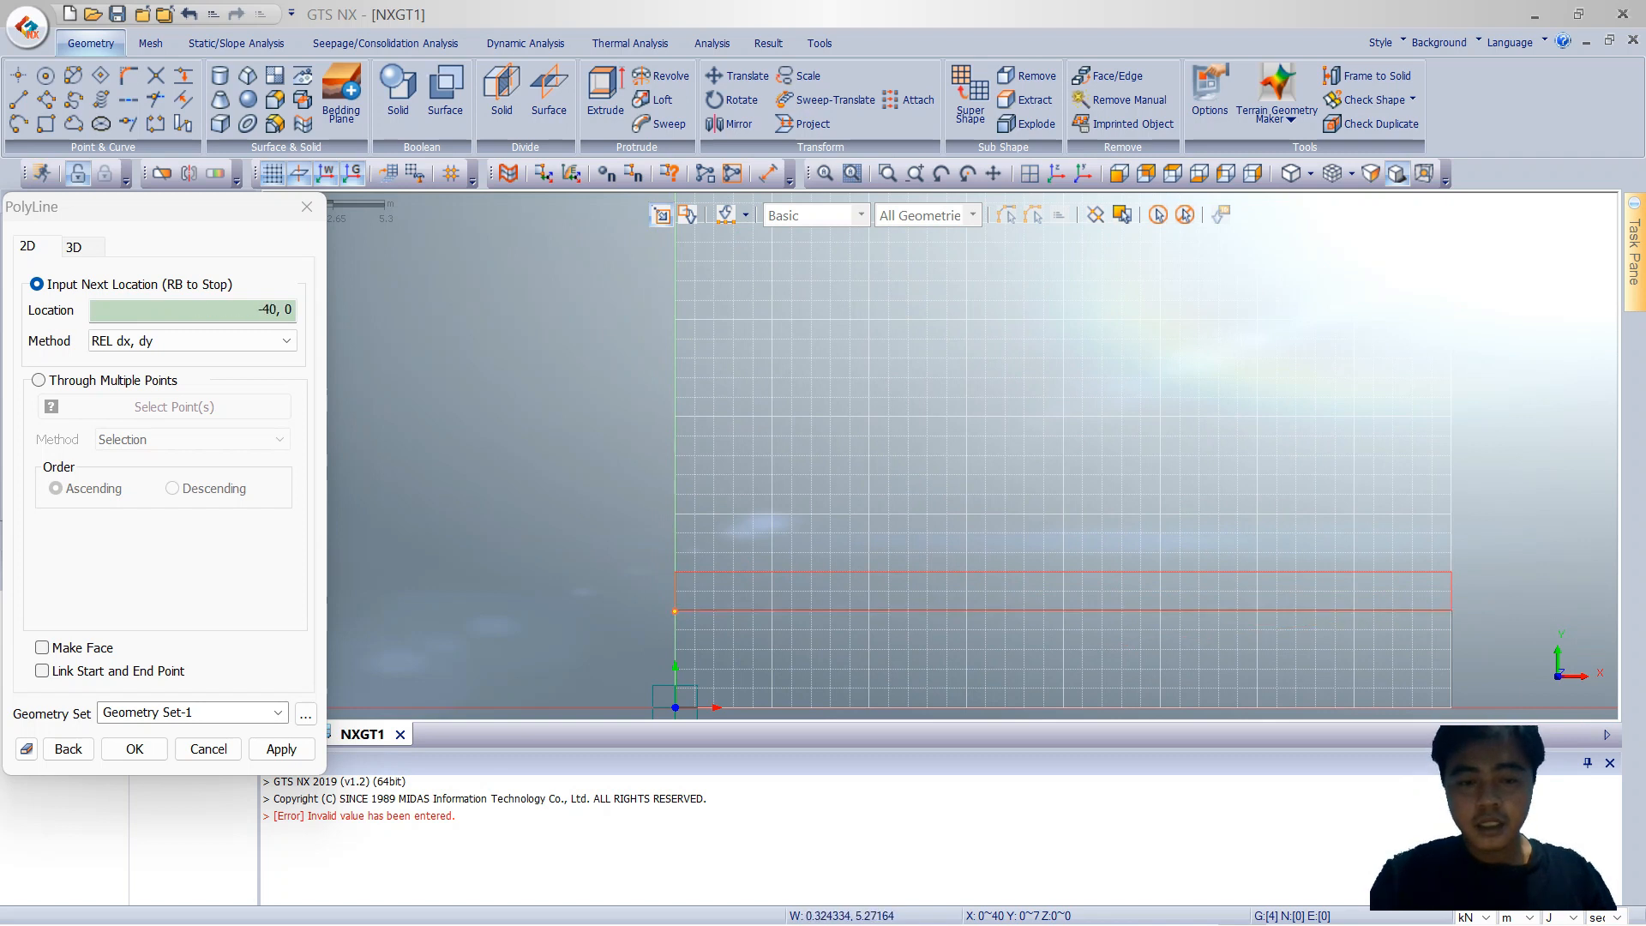
pyautogui.click(675, 611)
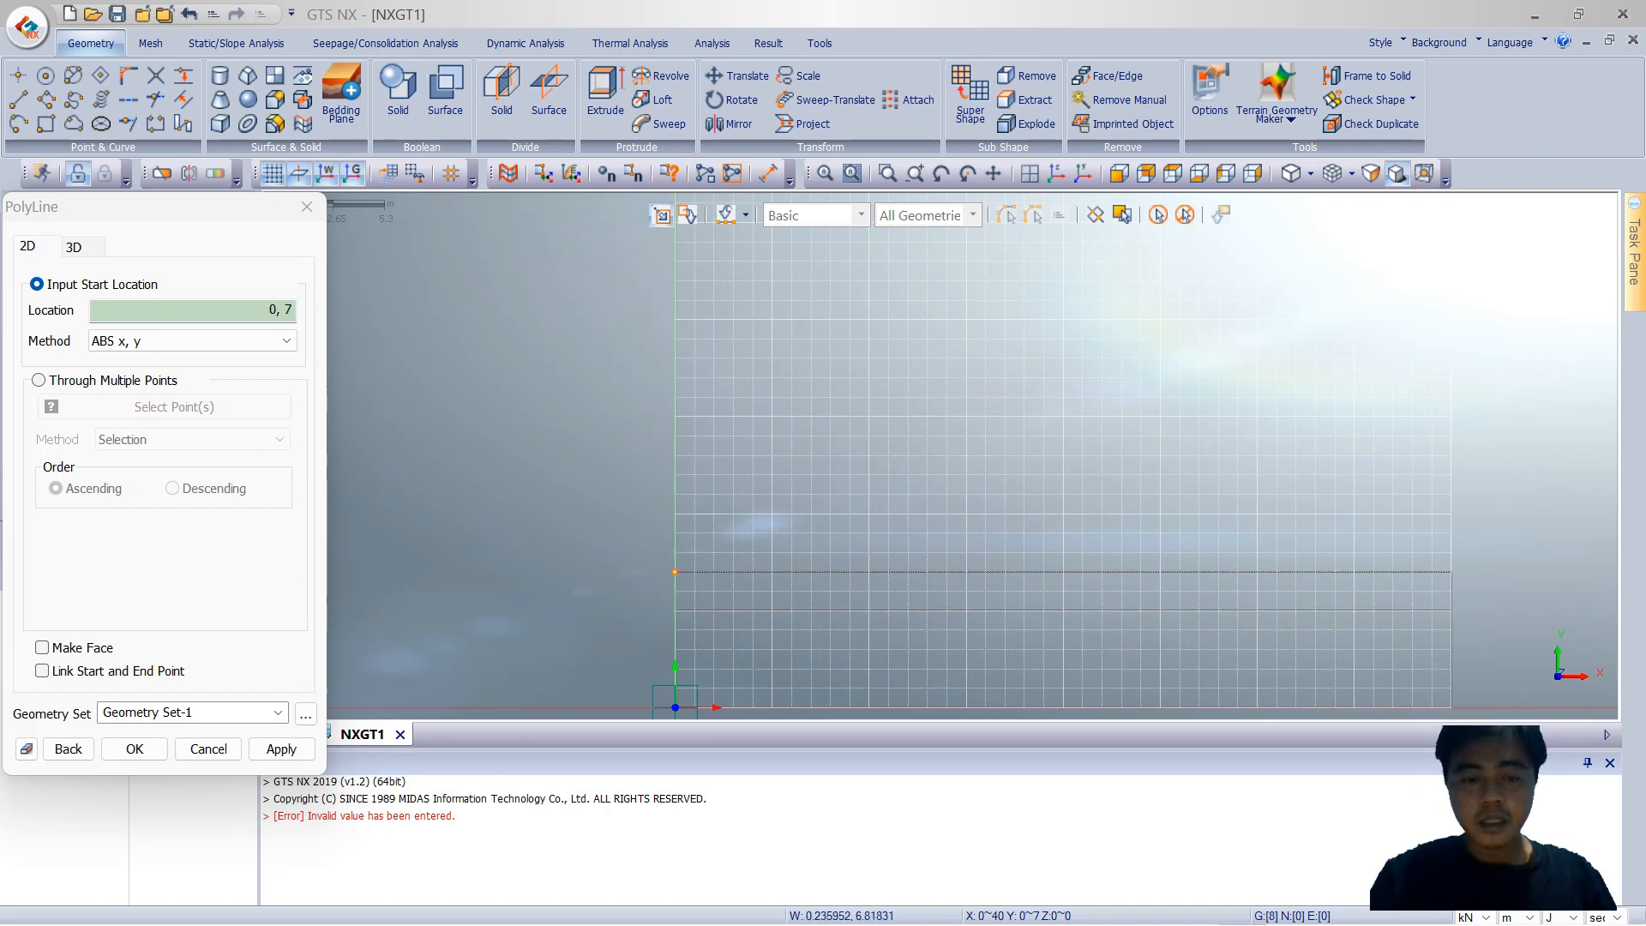
# Step: Draw the closed embankment outline from (0, 7): 4 m up, 10 m across, sloping 12 m across and 4 m down, checking the PowerPoint dimensions
pyautogui.click(675, 572)
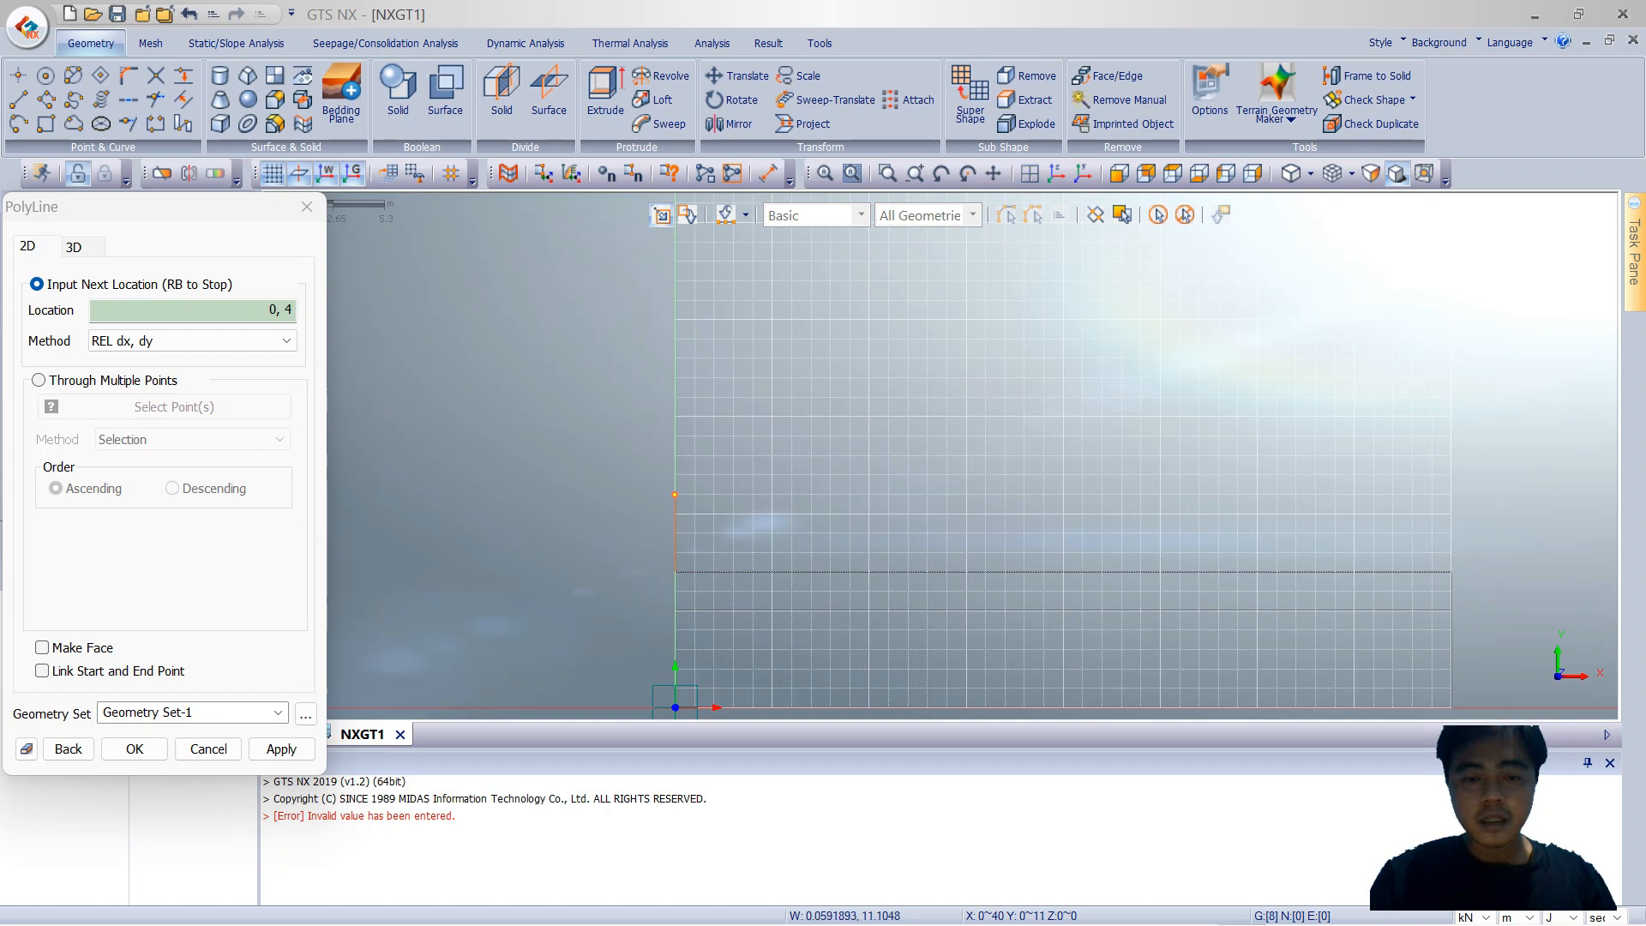
pyautogui.click(1062, 897)
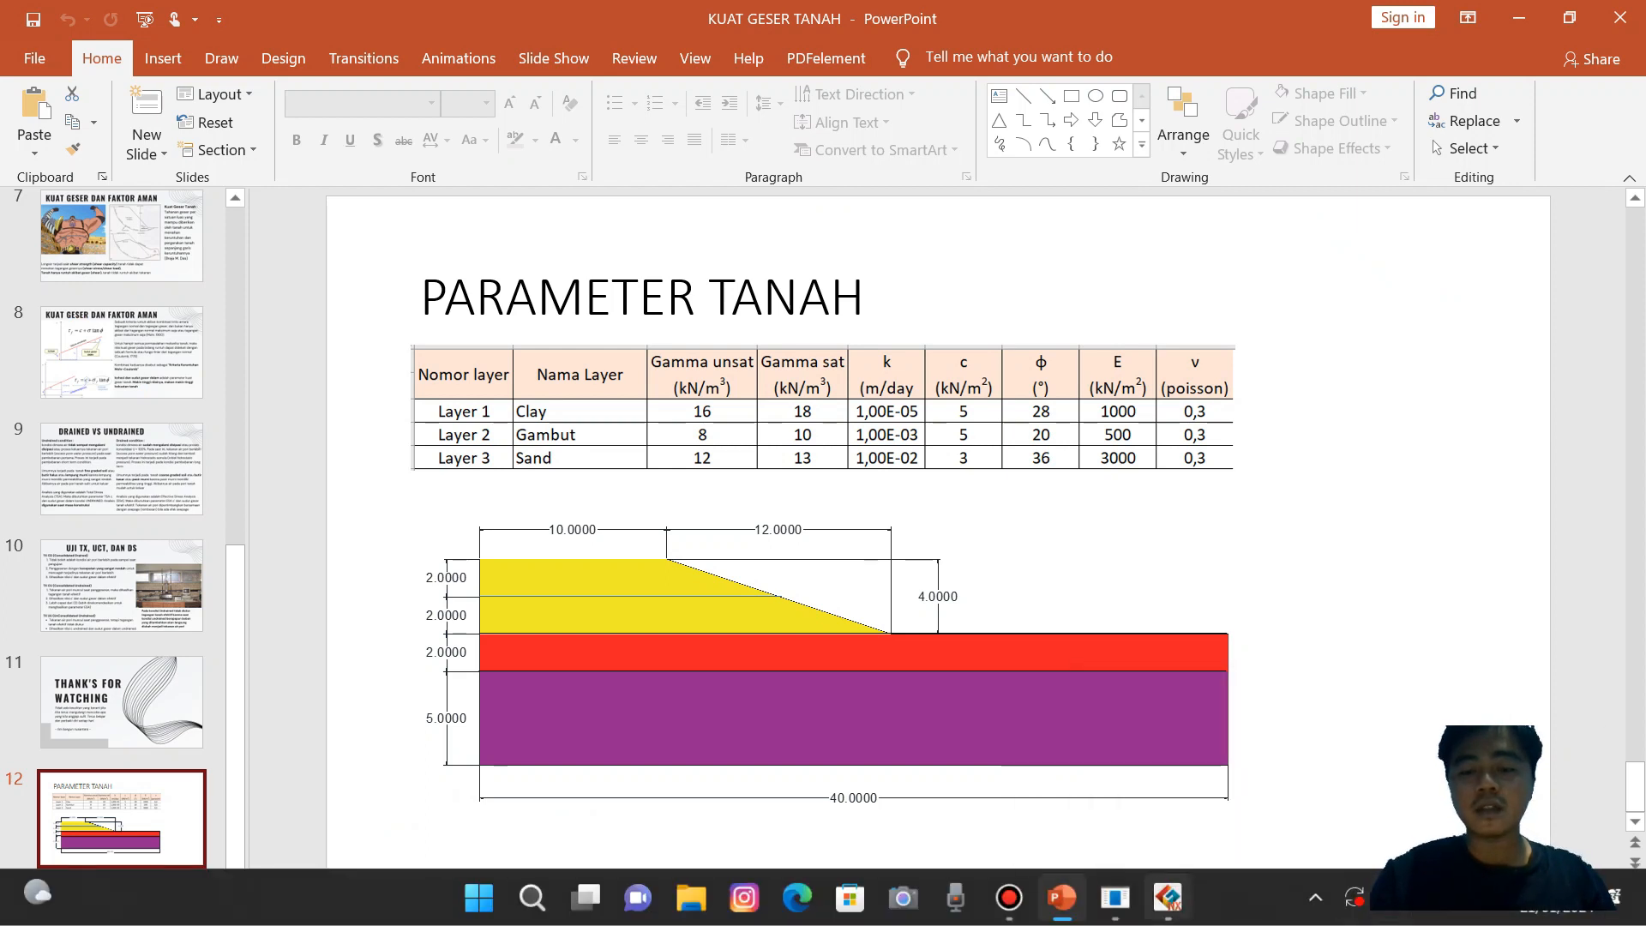
pyautogui.click(1168, 897)
pyautogui.write('9, 0')
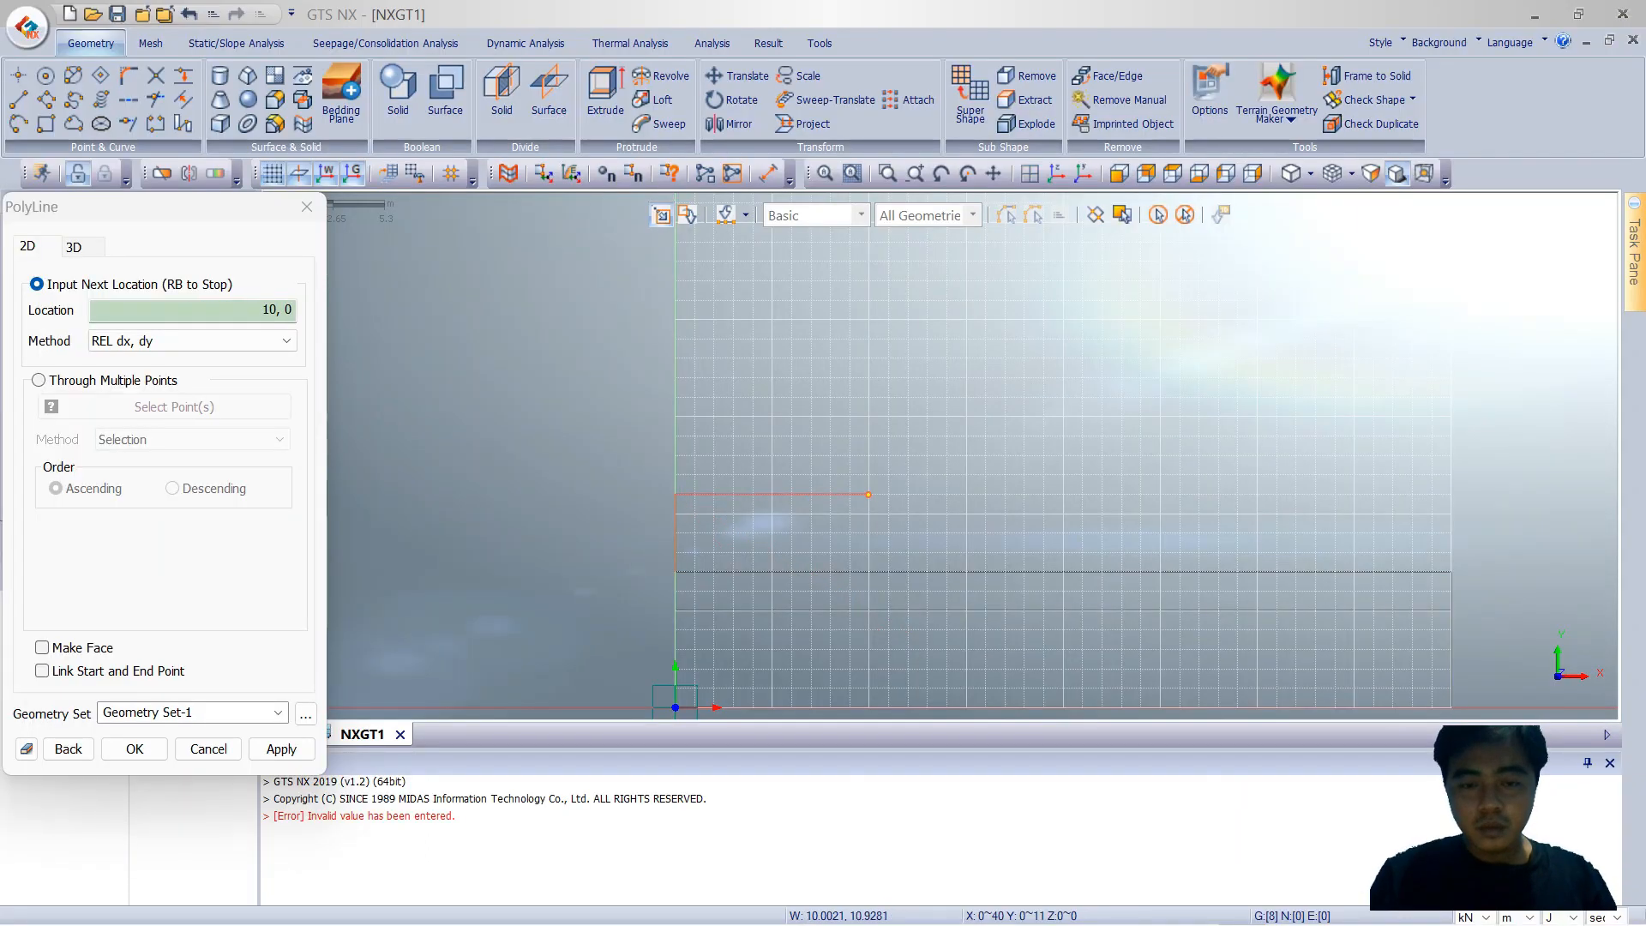
pyautogui.write('10, -4')
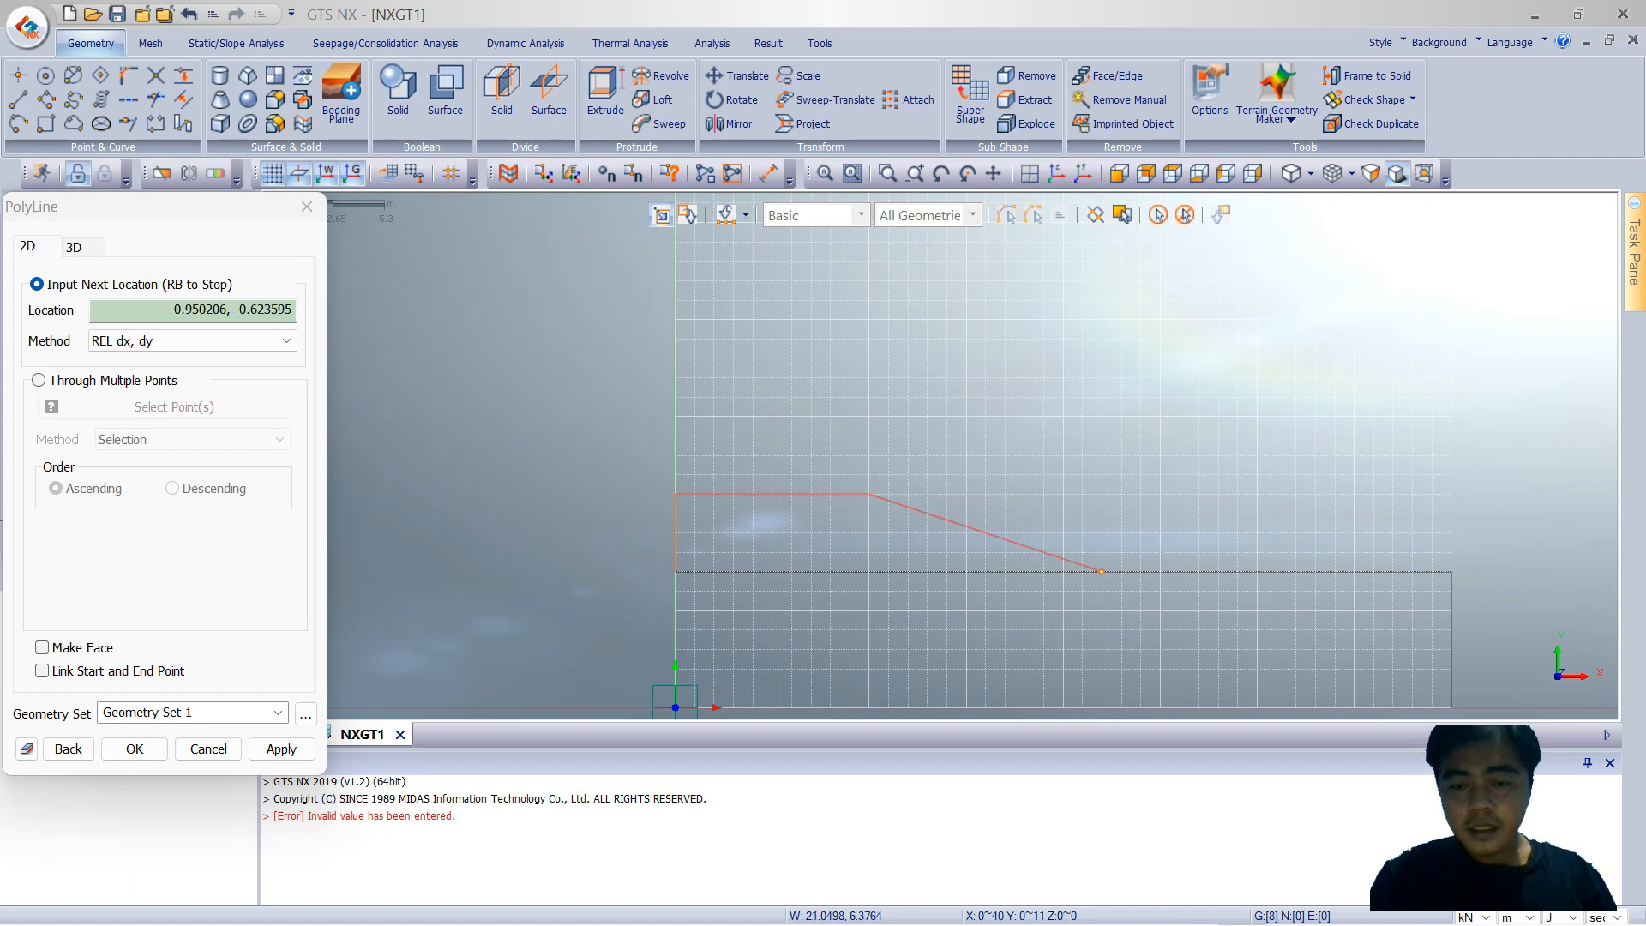
pyautogui.click(675, 572)
pyautogui.rightClick(675, 571)
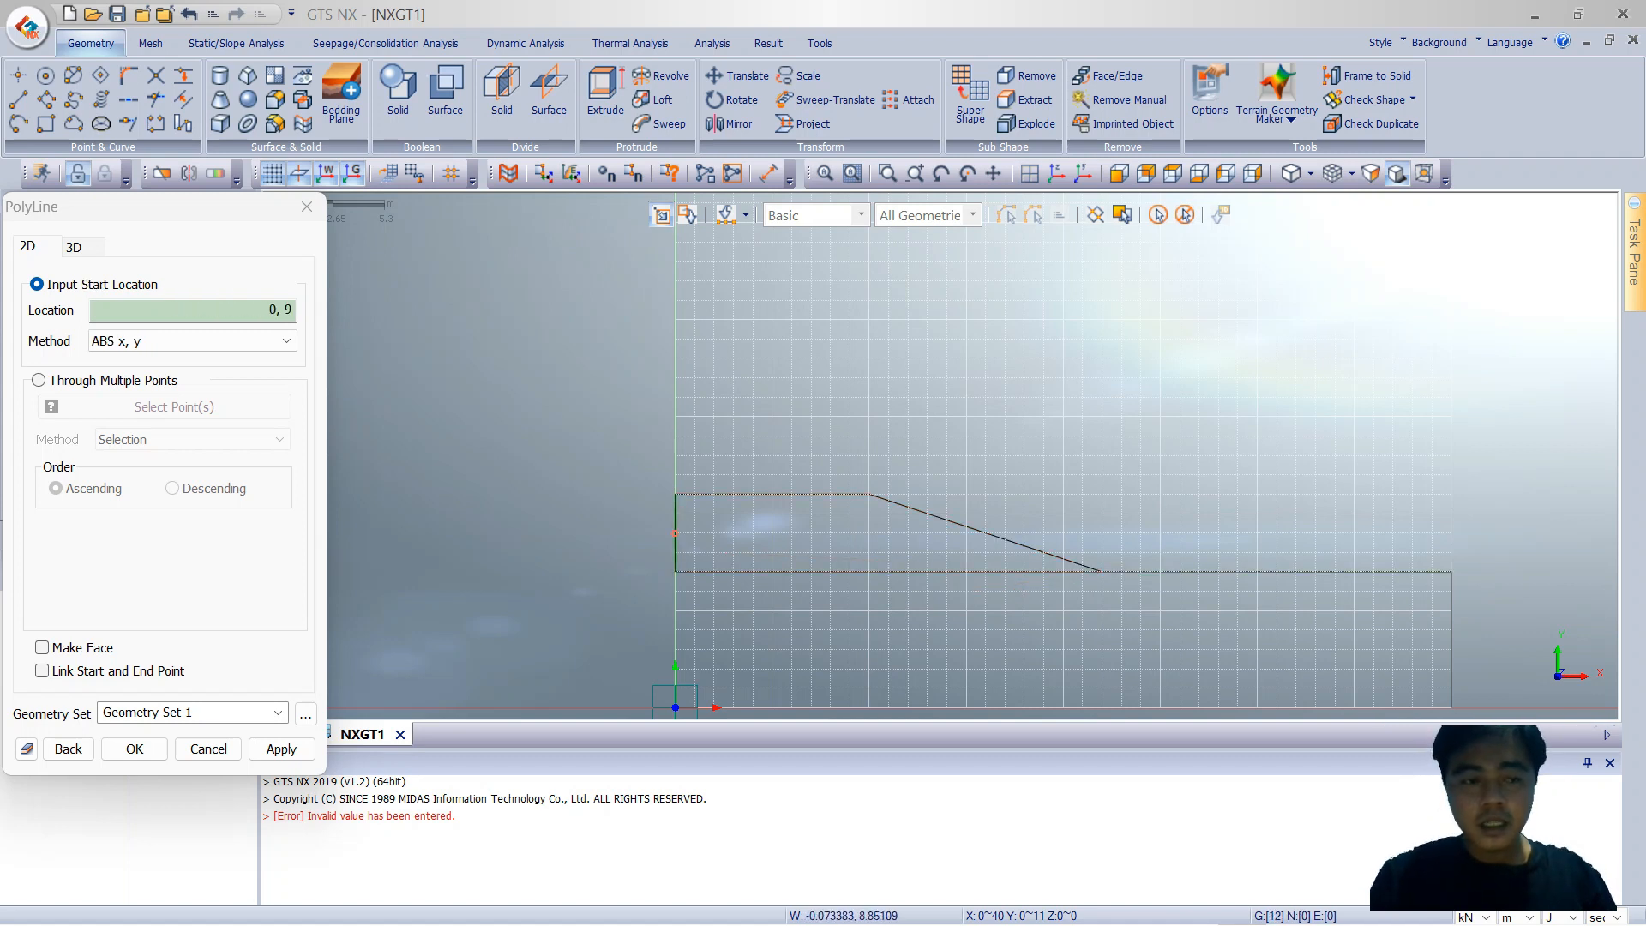
# Step: Draw a horizontal dividing line in the embankment from (0, 9), running 16 m across to the slope, and finish the polyline
pyautogui.click(675, 532)
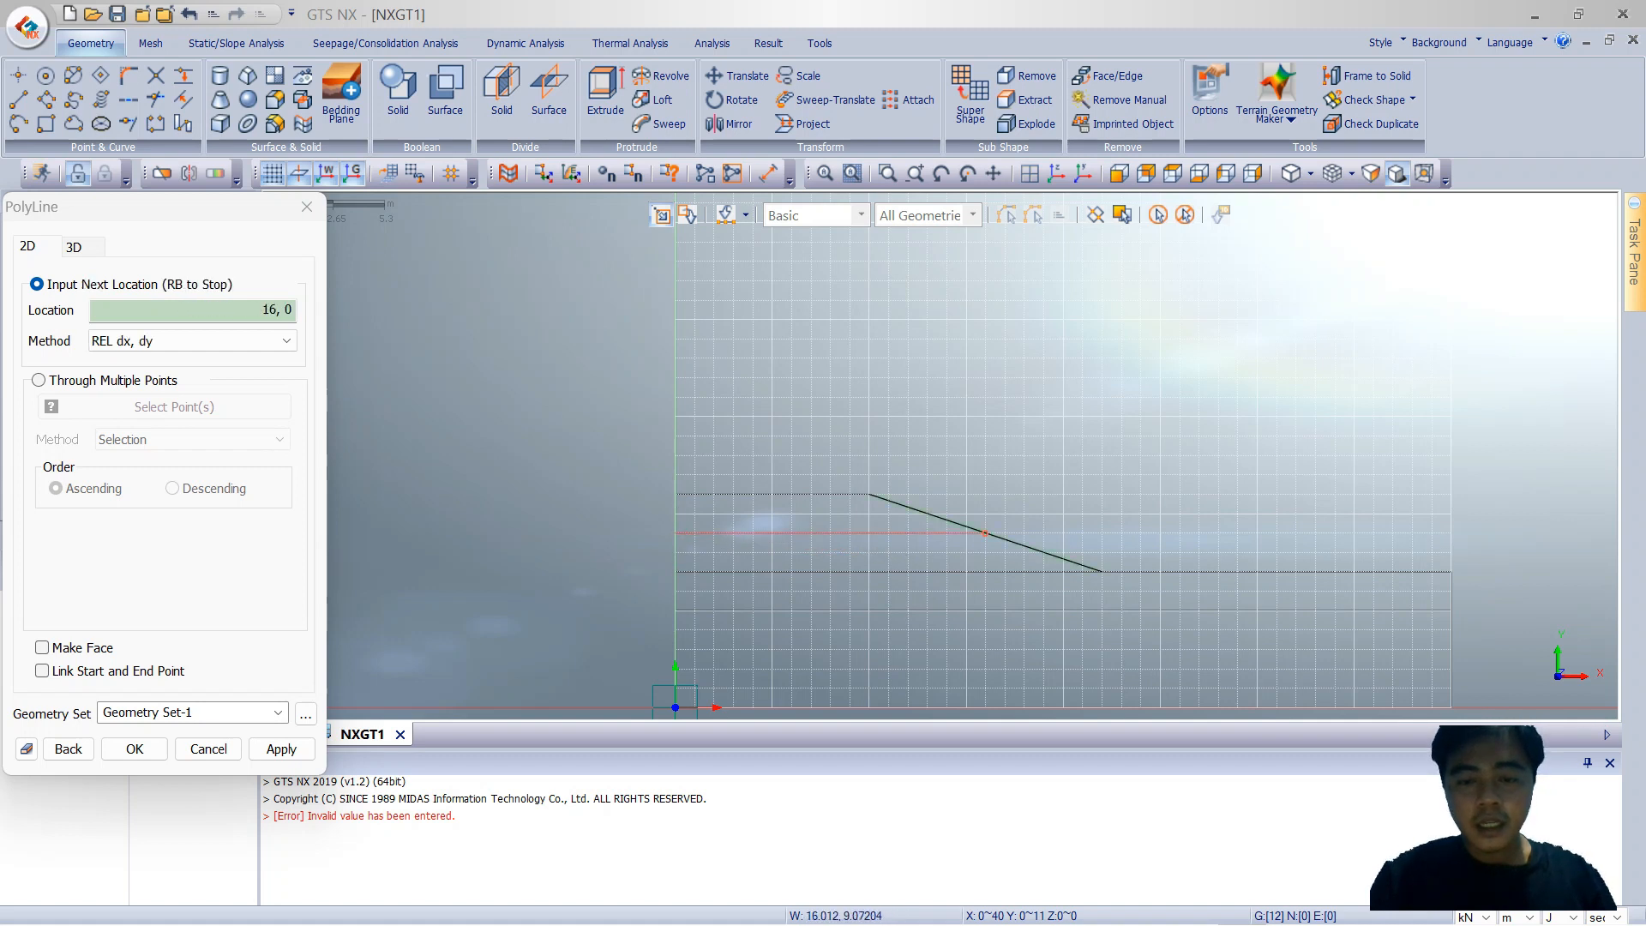
pyautogui.click(985, 533)
pyautogui.rightClick(864, 357)
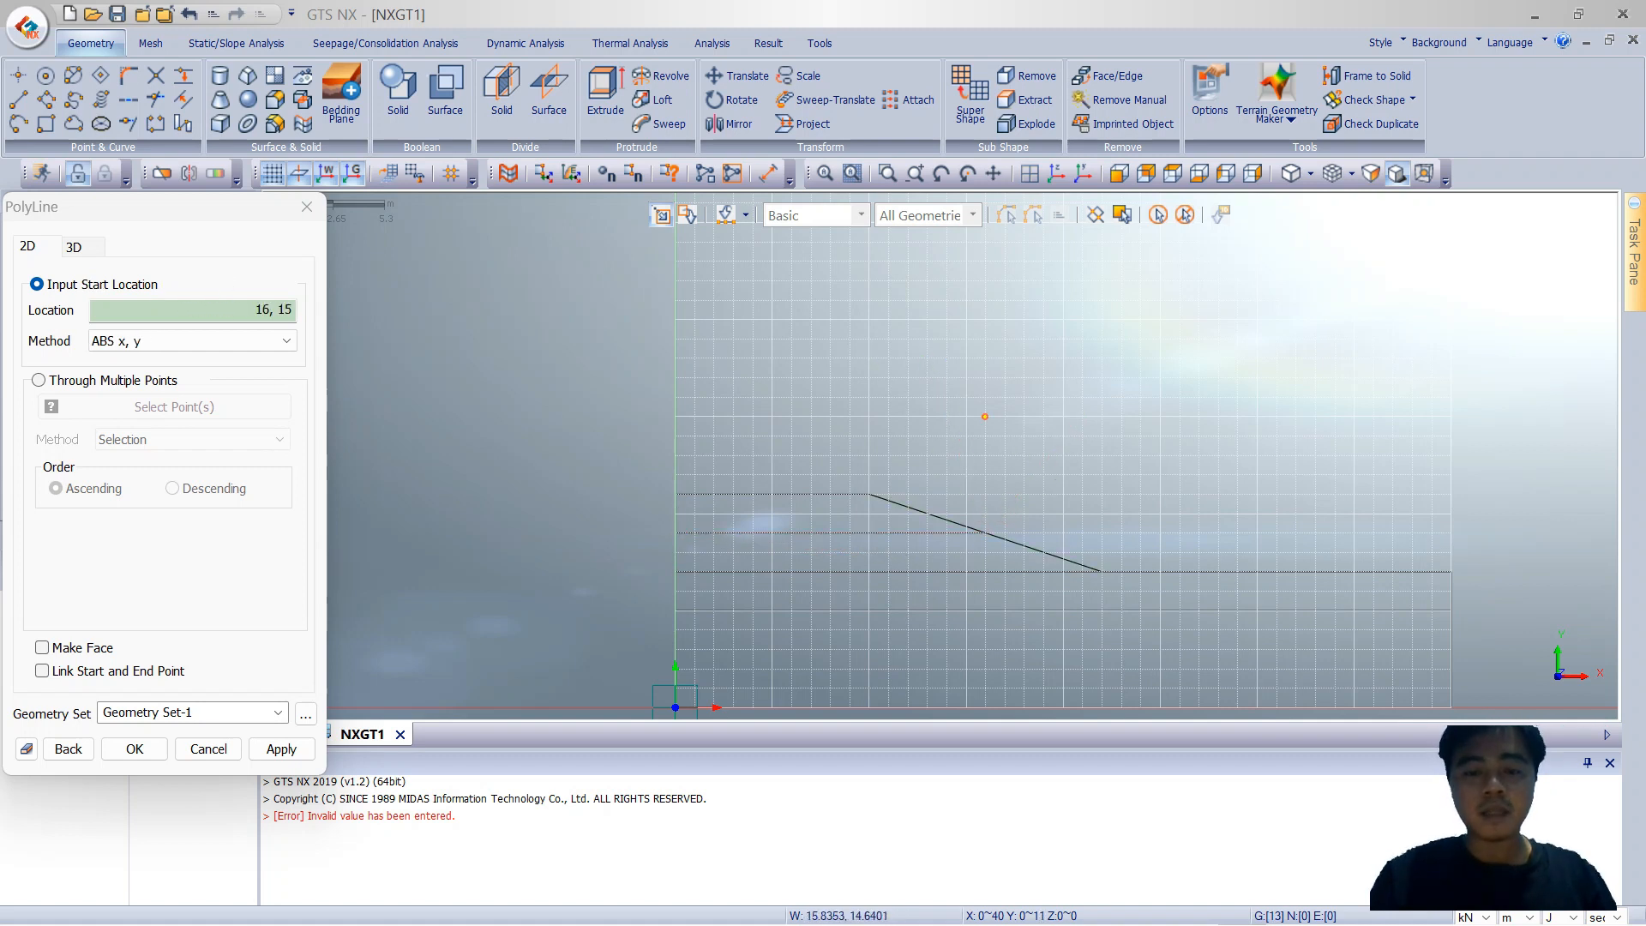
pyautogui.click(306, 207)
# Step: Intersect all curves of the slope section at their crossing points
pyautogui.click(1185, 214)
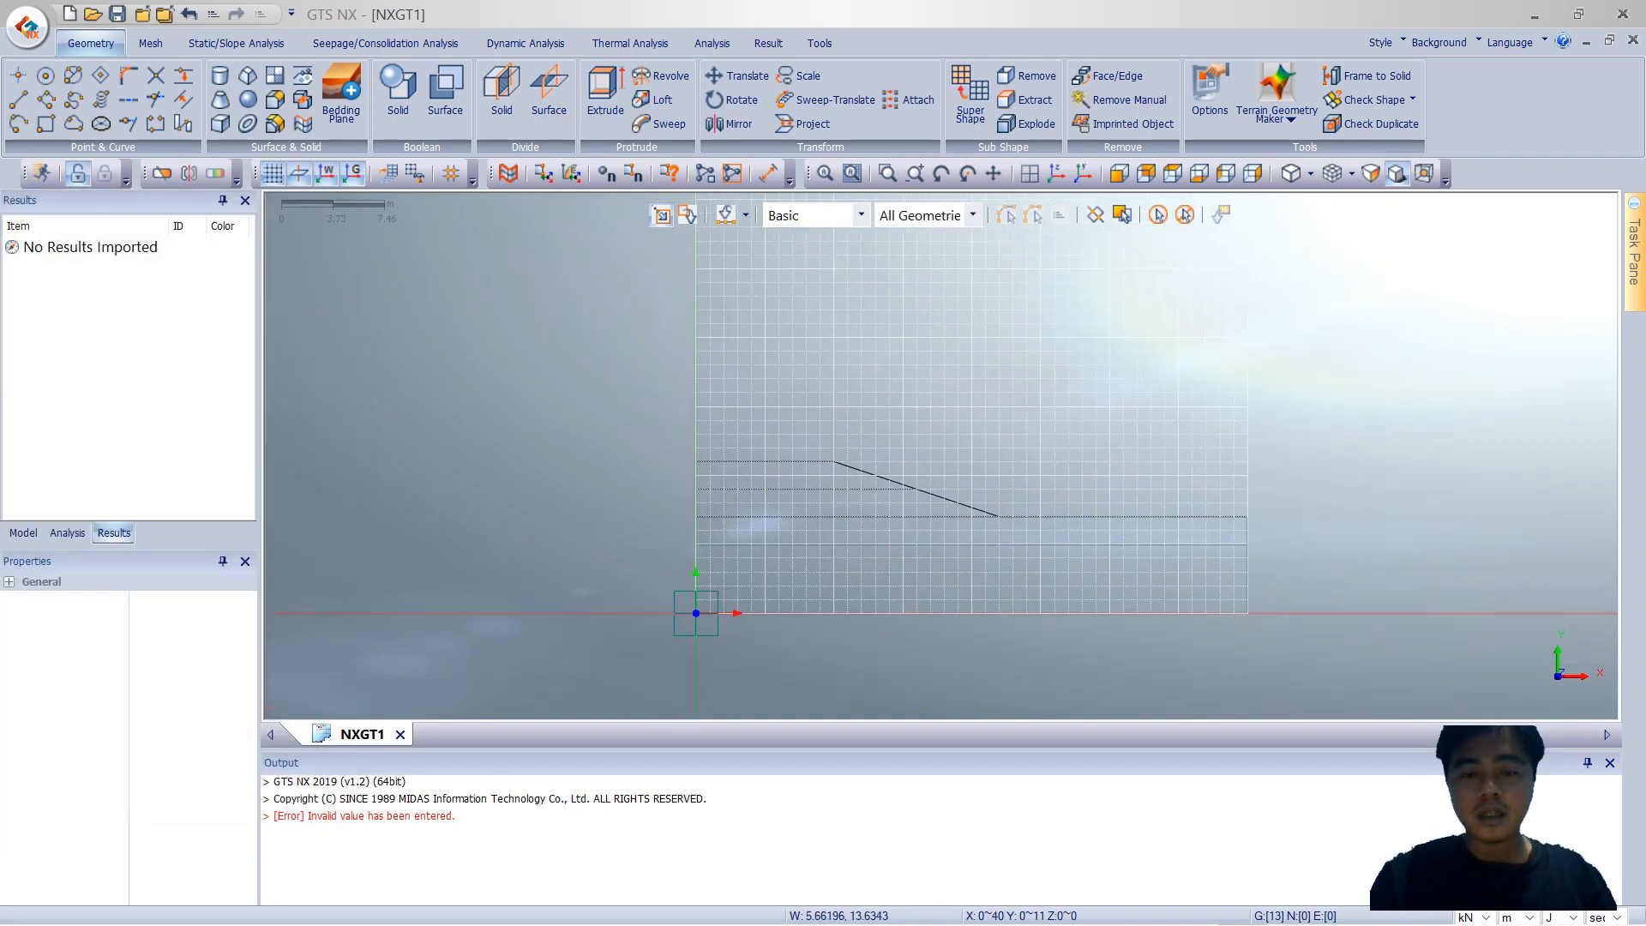
pyautogui.moveTo(625, 403); pyautogui.dragTo(1296, 678)
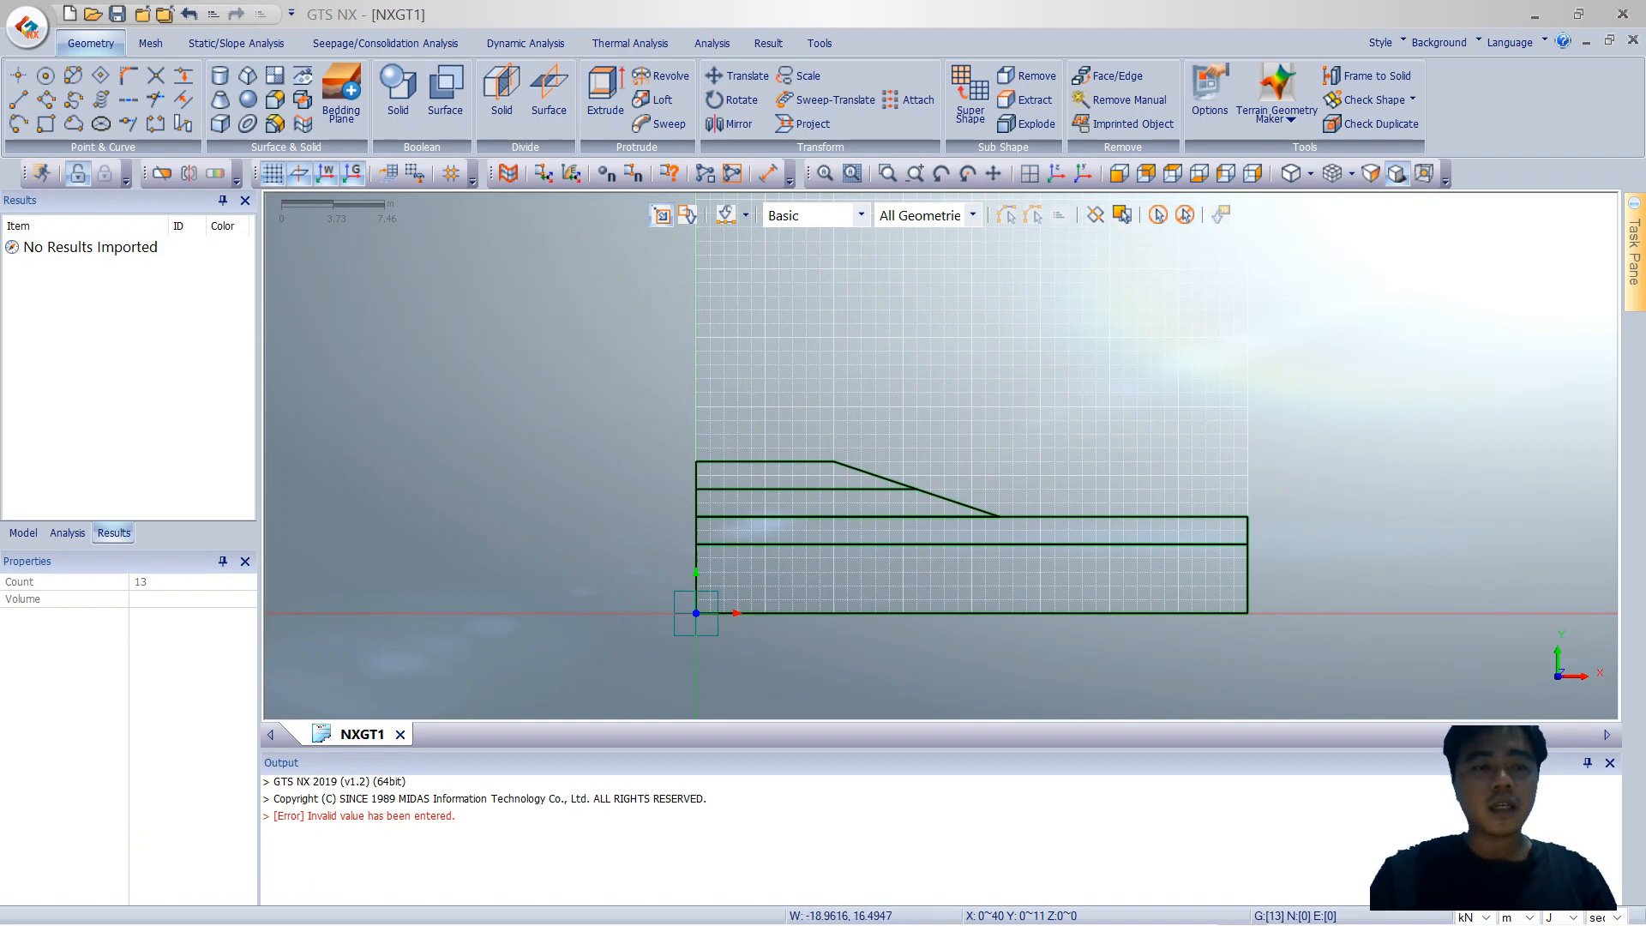
pyautogui.click(1185, 214)
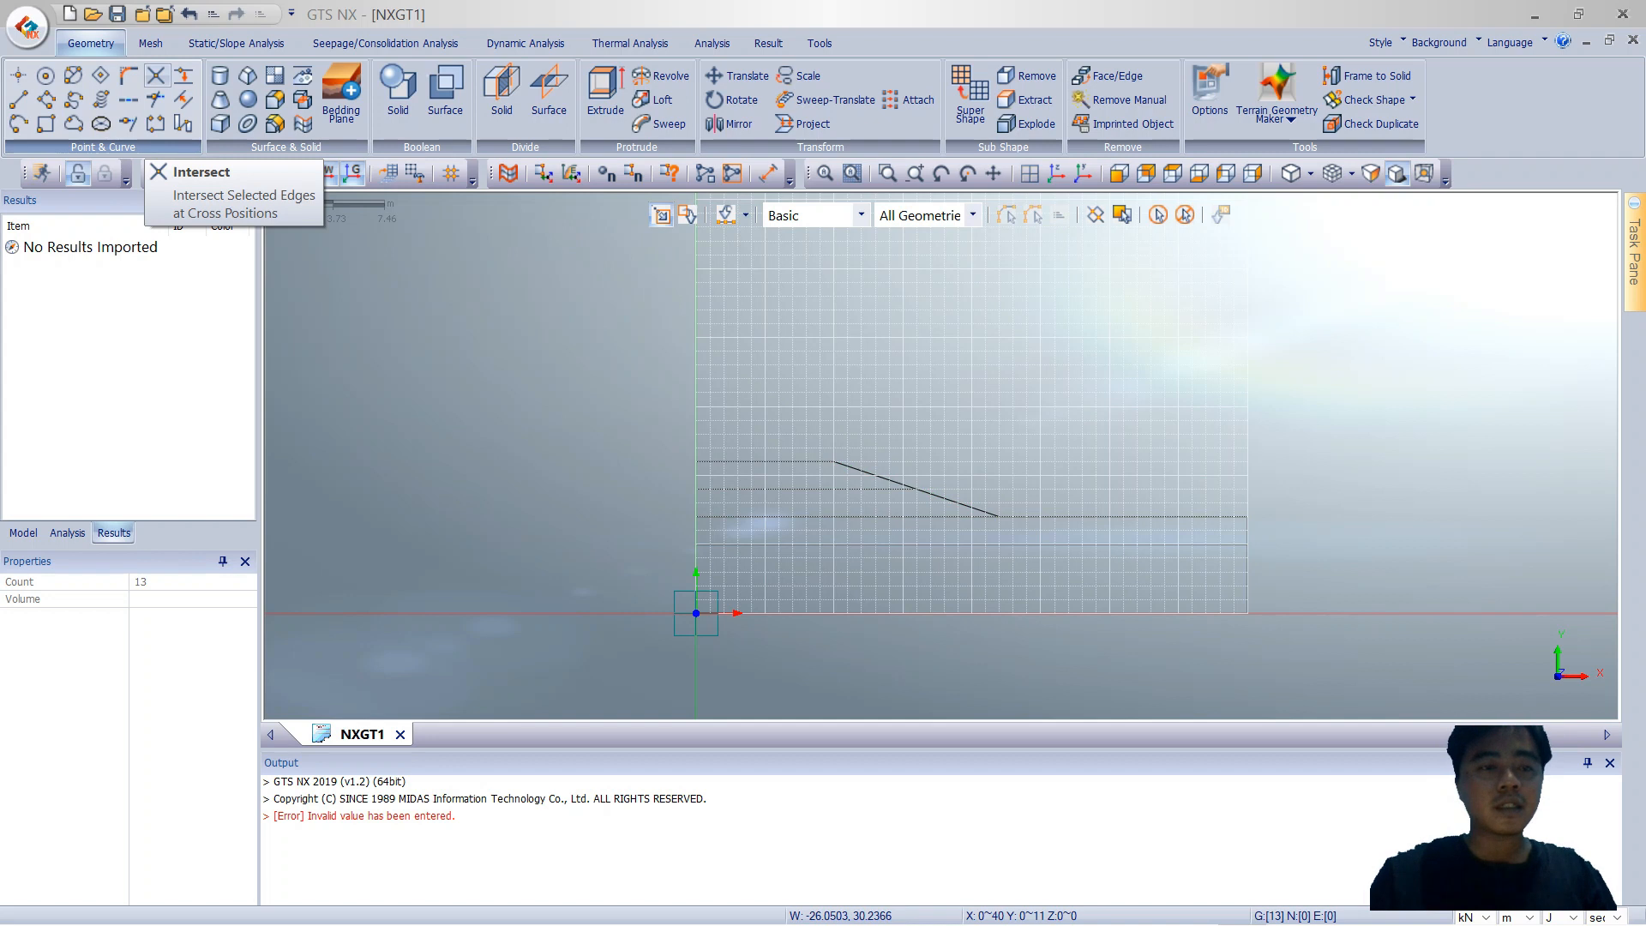
pyautogui.click(155, 76)
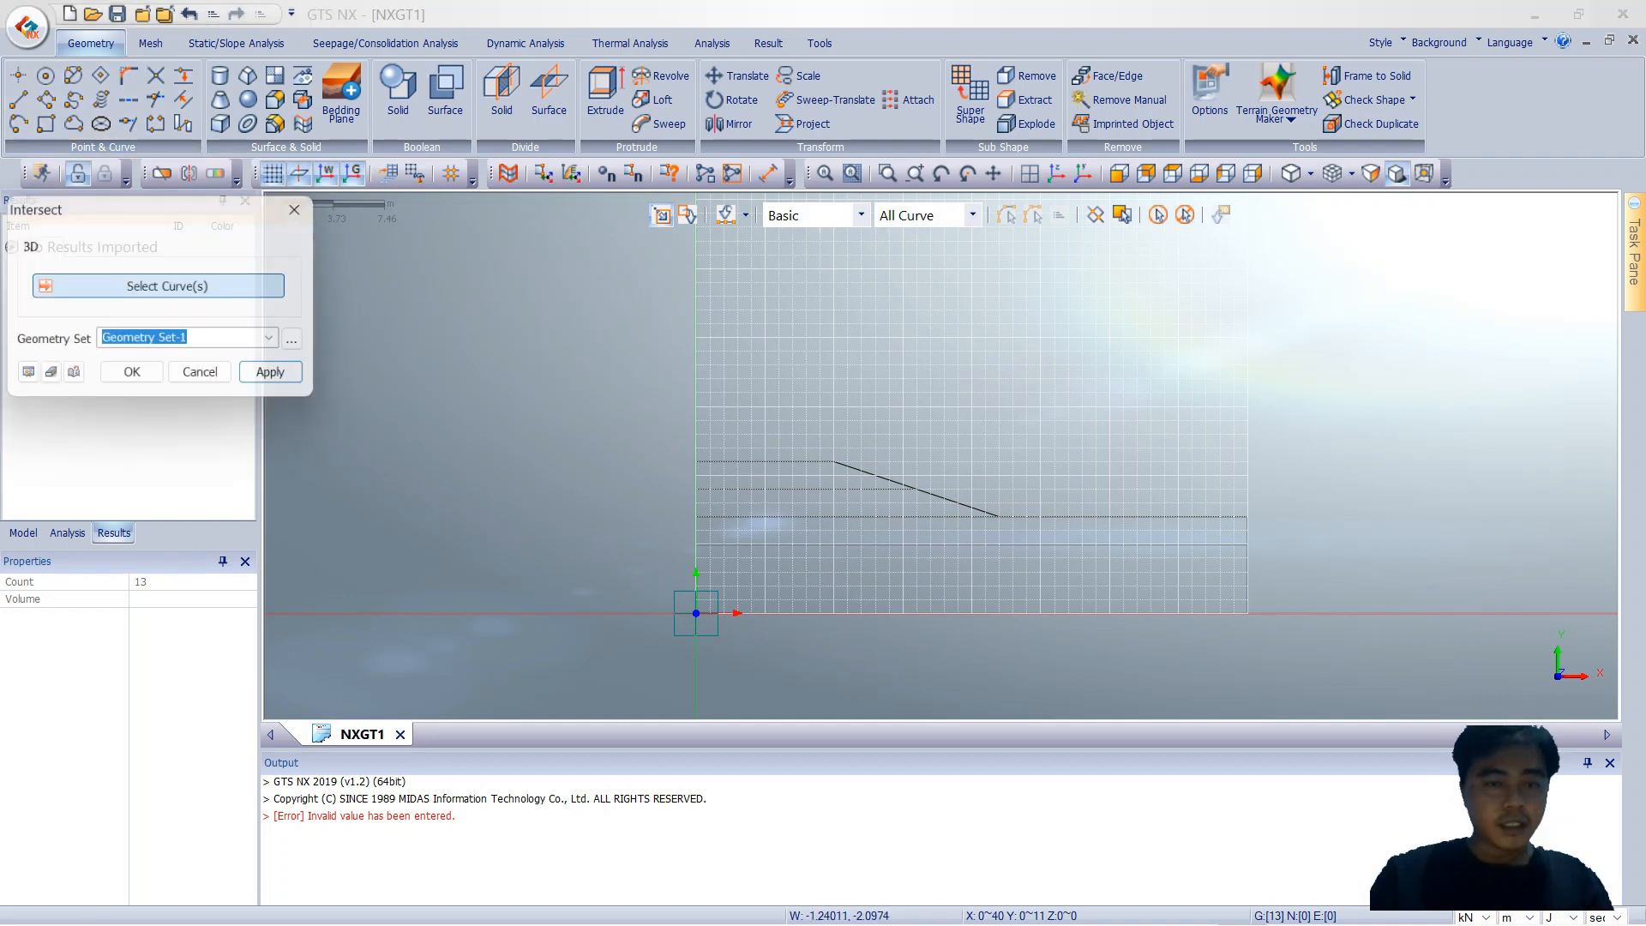
pyautogui.click(1159, 215)
pyautogui.click(280, 378)
pyautogui.click(306, 206)
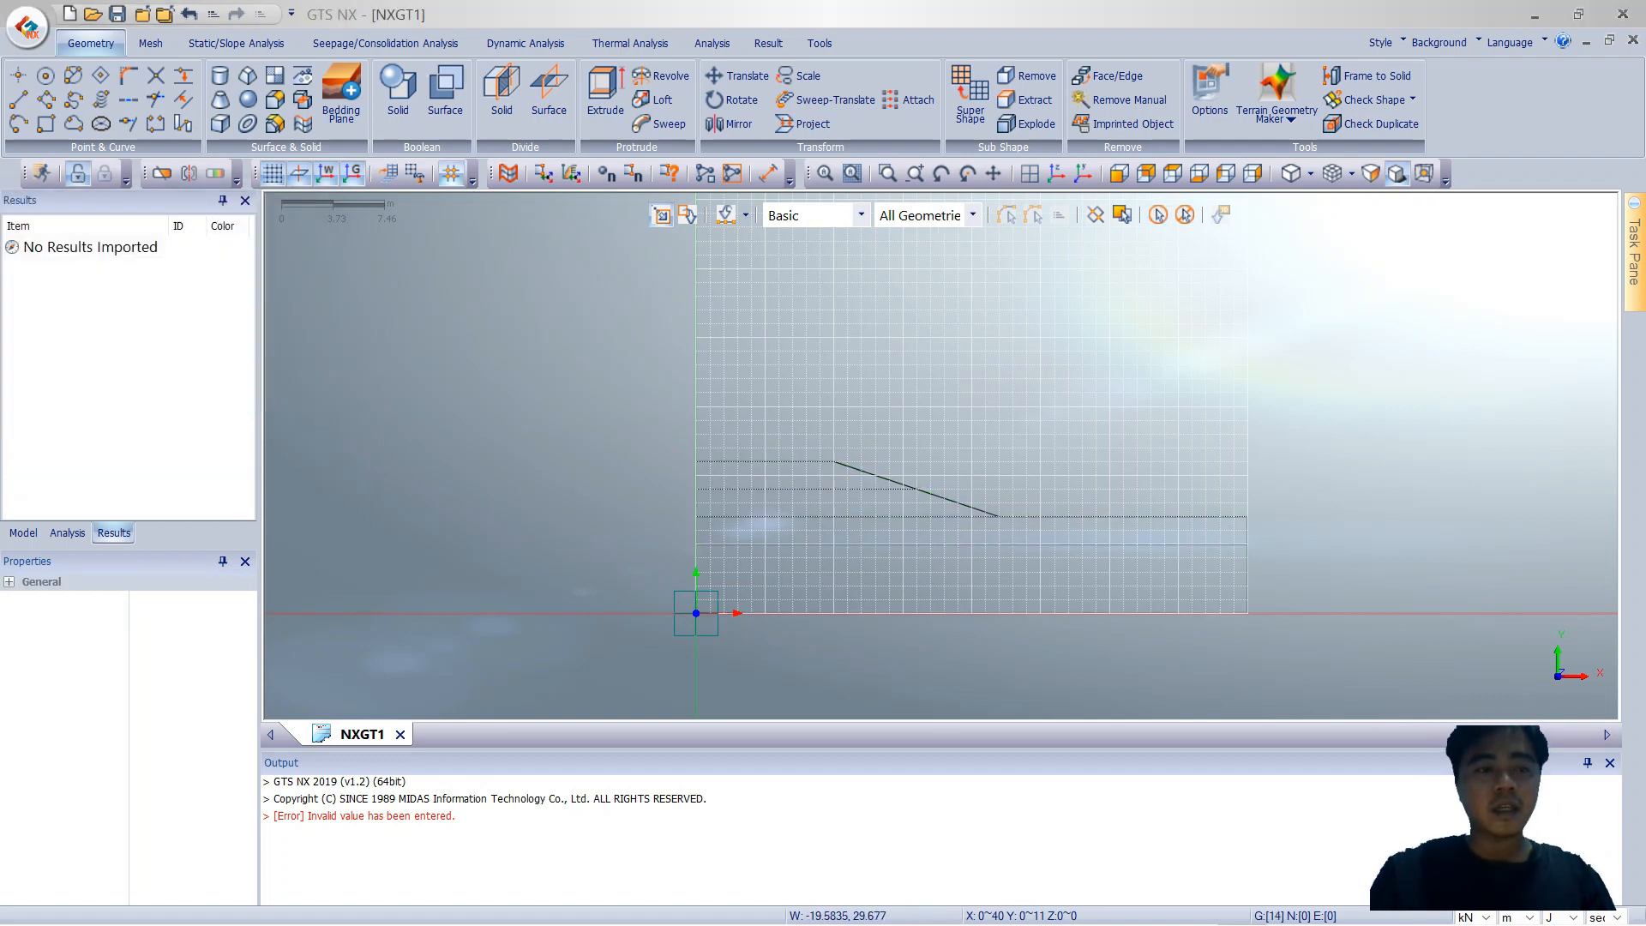
# Step: Set up 2D auto-area mesh generation with the Clay property, checking the layer order in the PowerPoint section
pyautogui.click(150, 43)
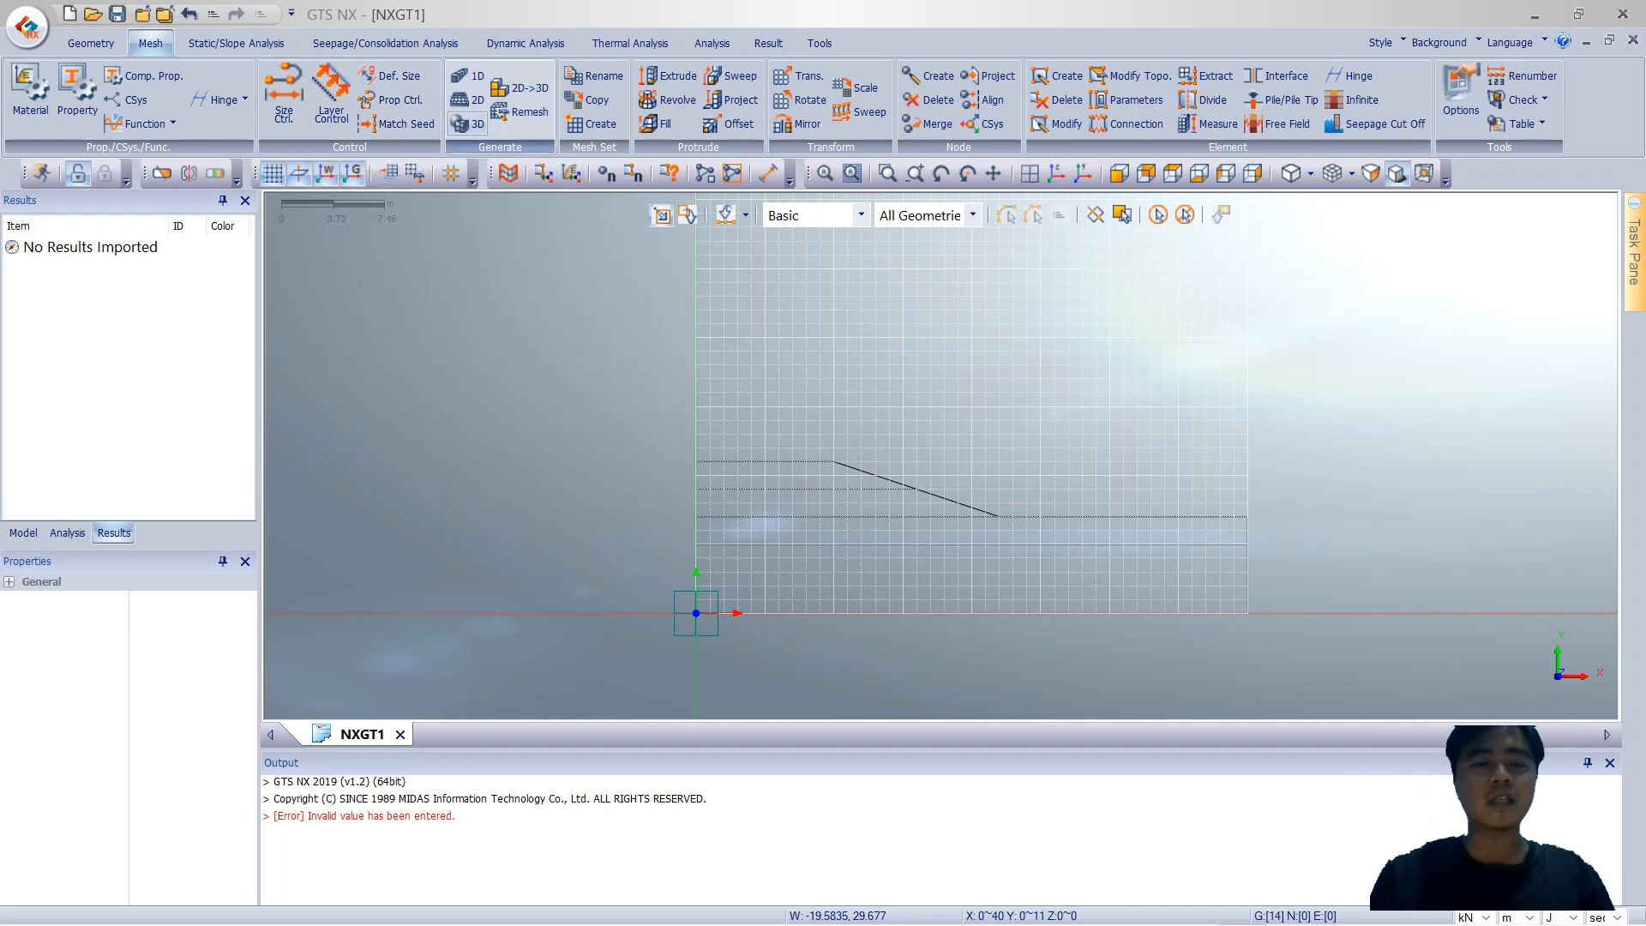
pyautogui.click(467, 100)
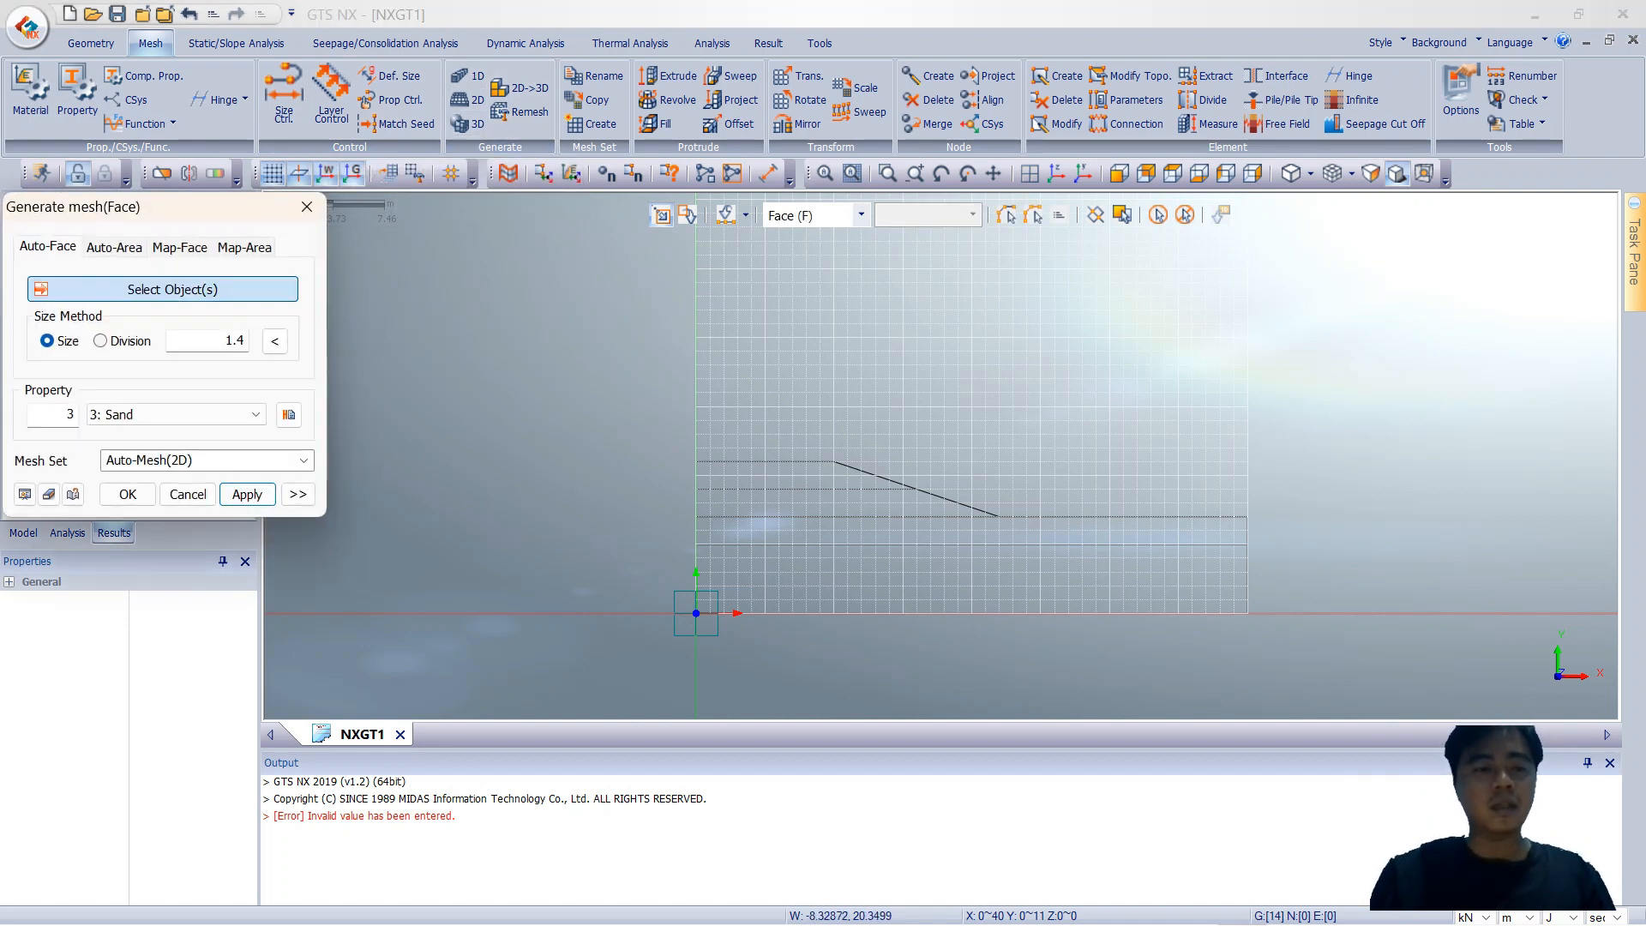
pyautogui.moveTo(203, 207); pyautogui.dragTo(240, 193)
pyautogui.click(151, 233)
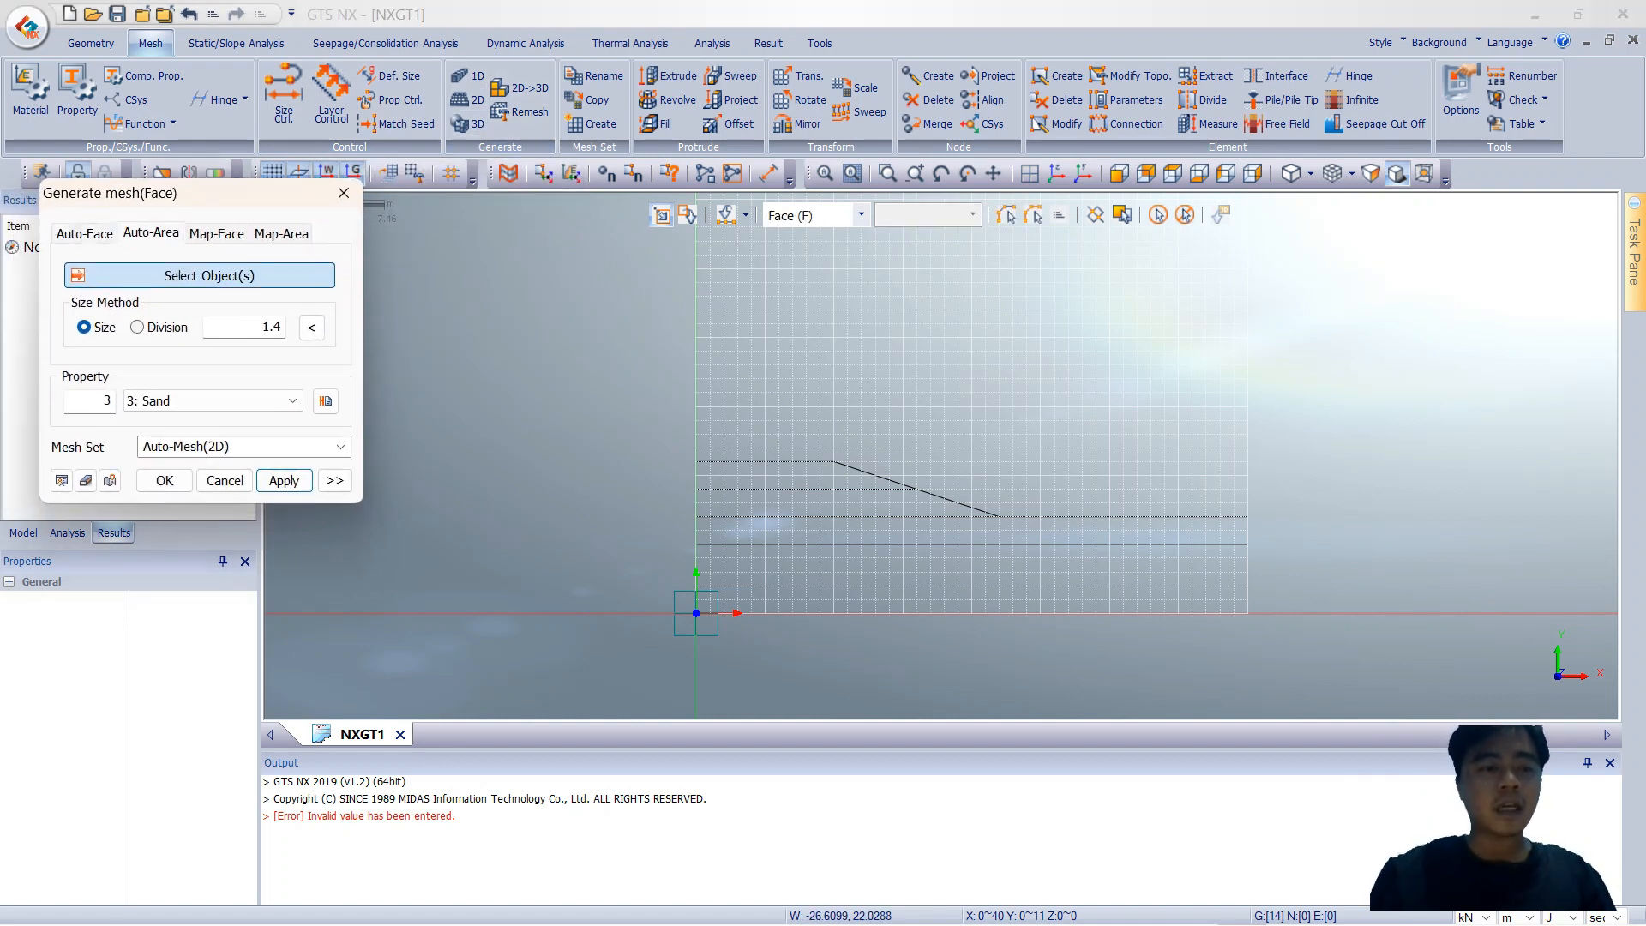
pyautogui.click(215, 484)
pyautogui.click(154, 504)
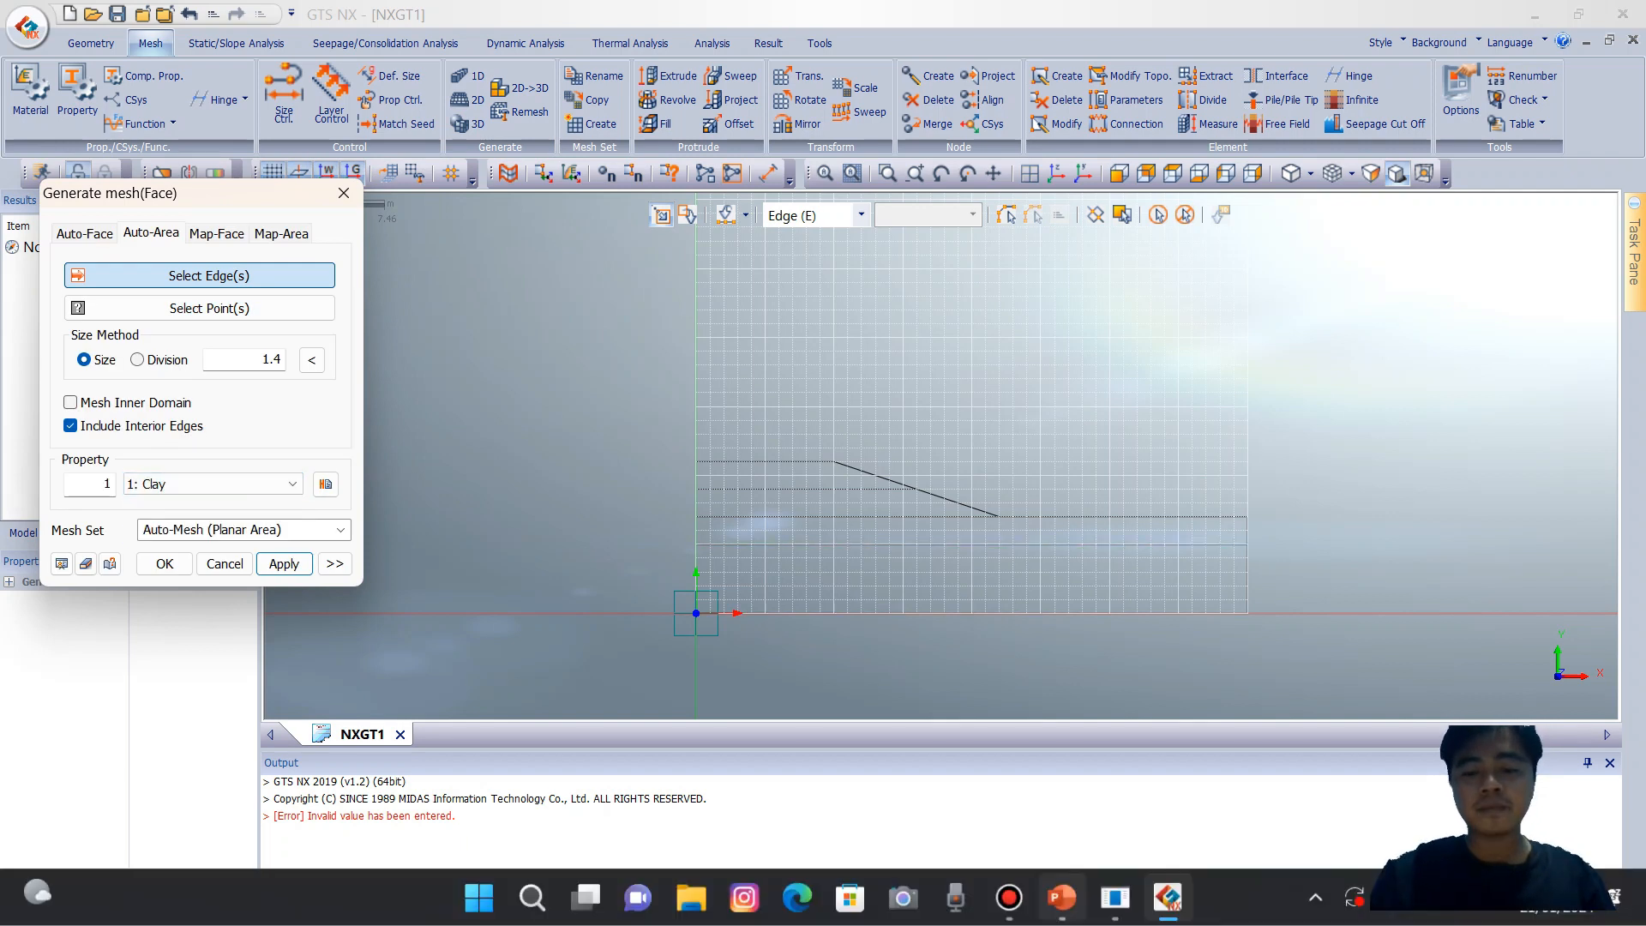
pyautogui.click(1062, 911)
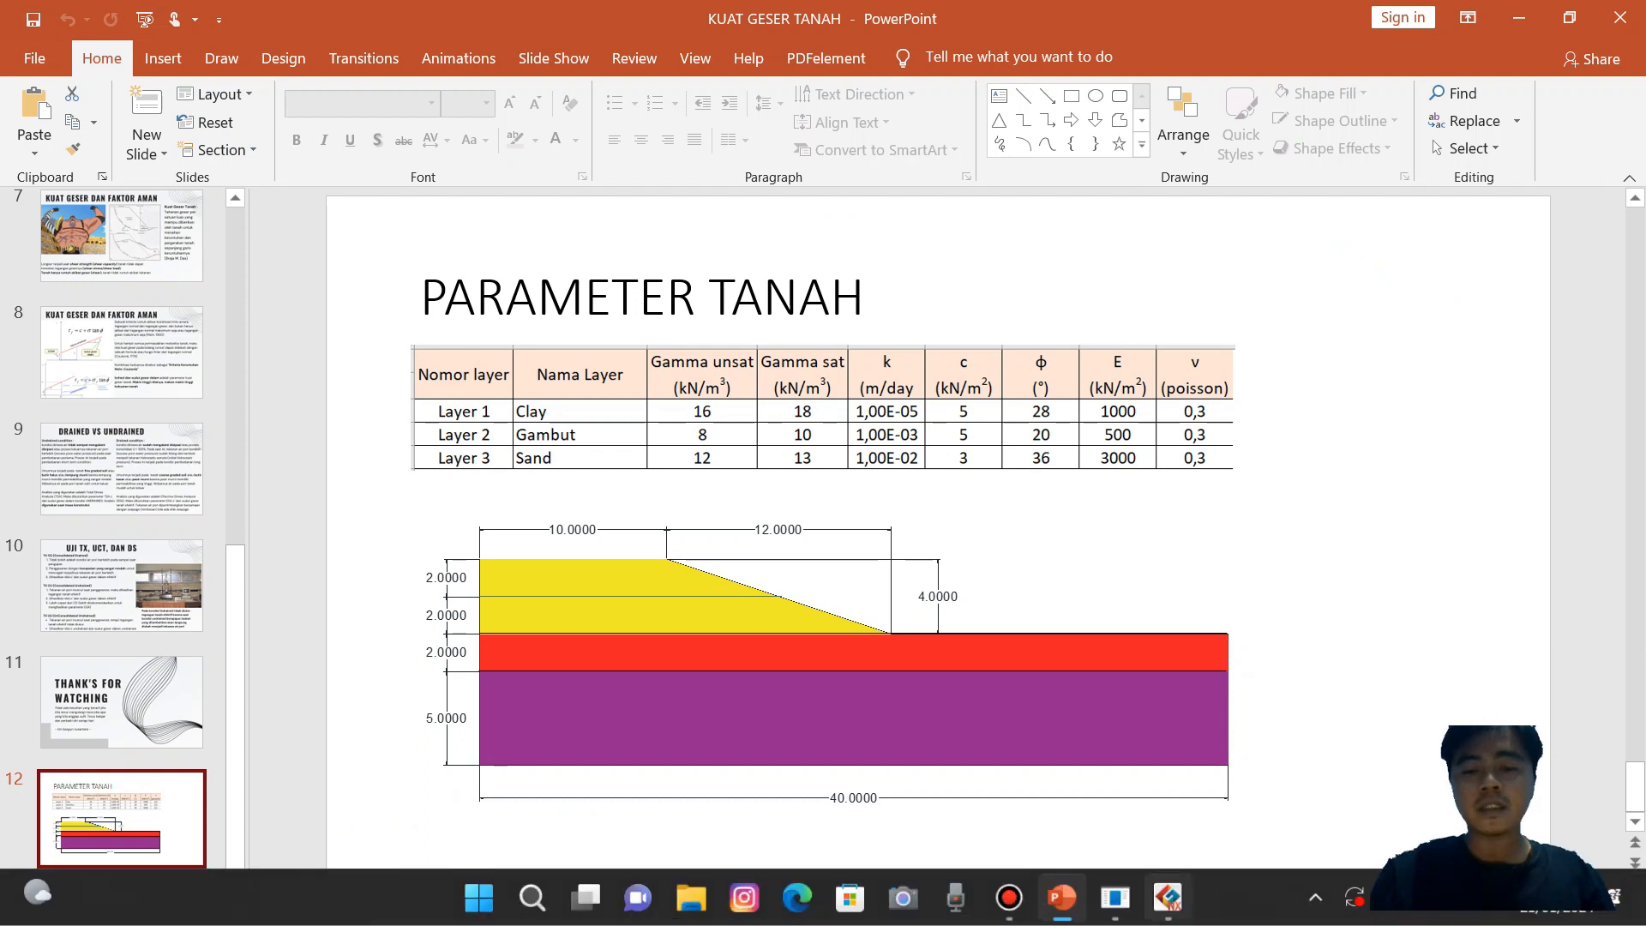
pyautogui.click(1169, 897)
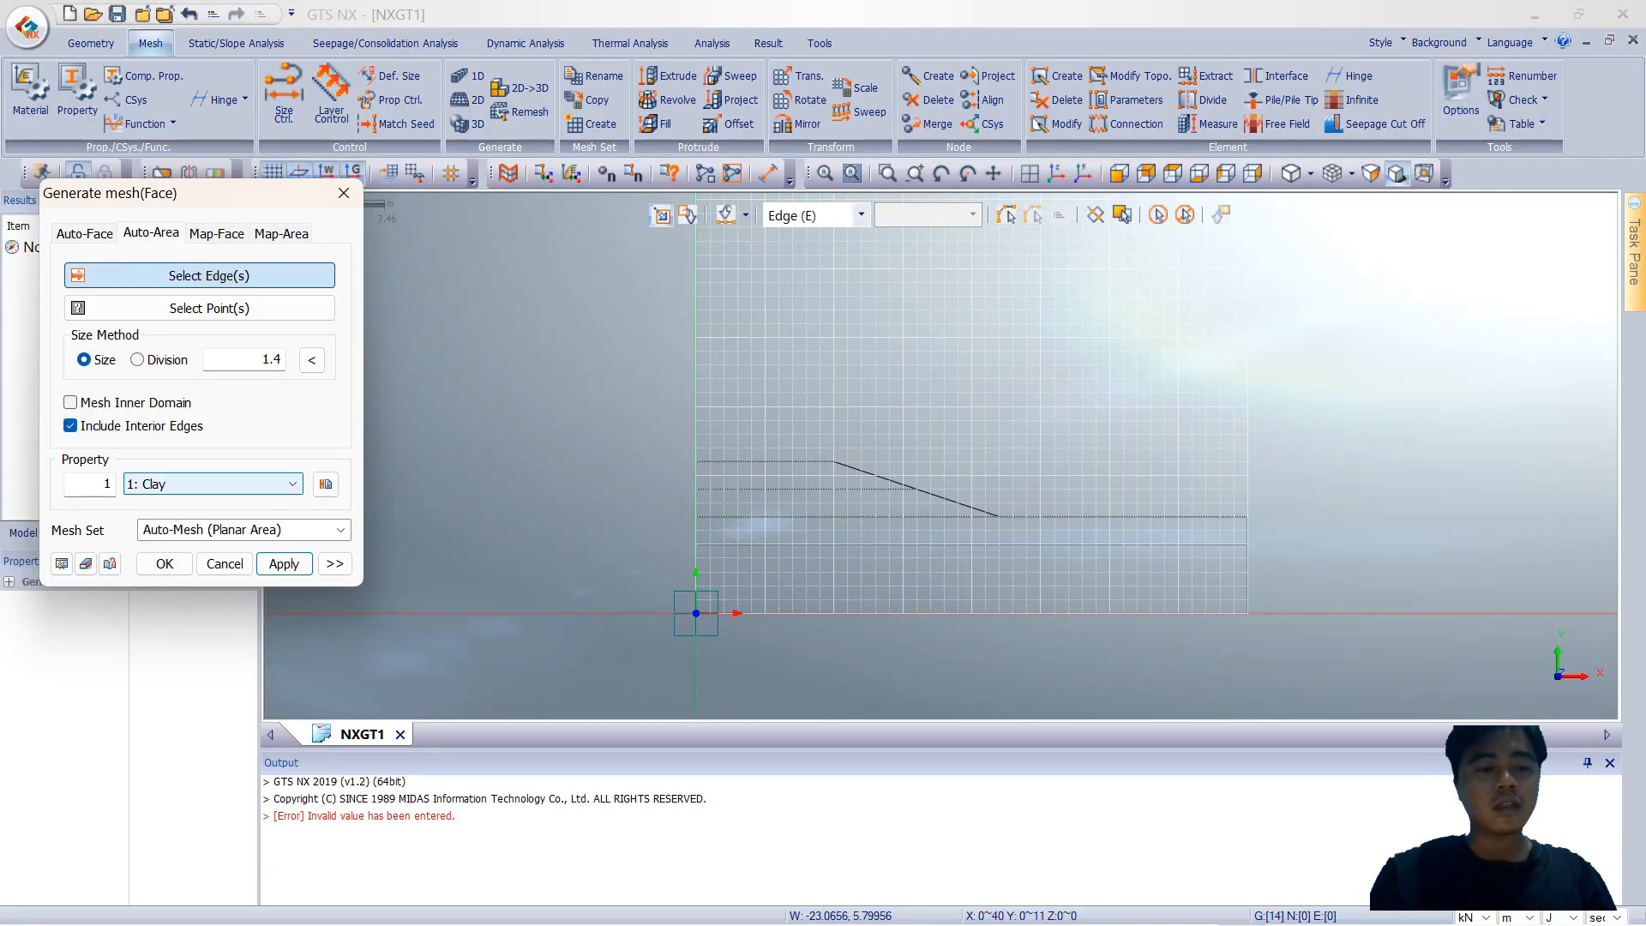
# Step: Mesh the 5 m base layer as mesh set Clay with element size 1 and inner domain meshing enabled
pyautogui.click(243, 529)
pyautogui.write('Clay')
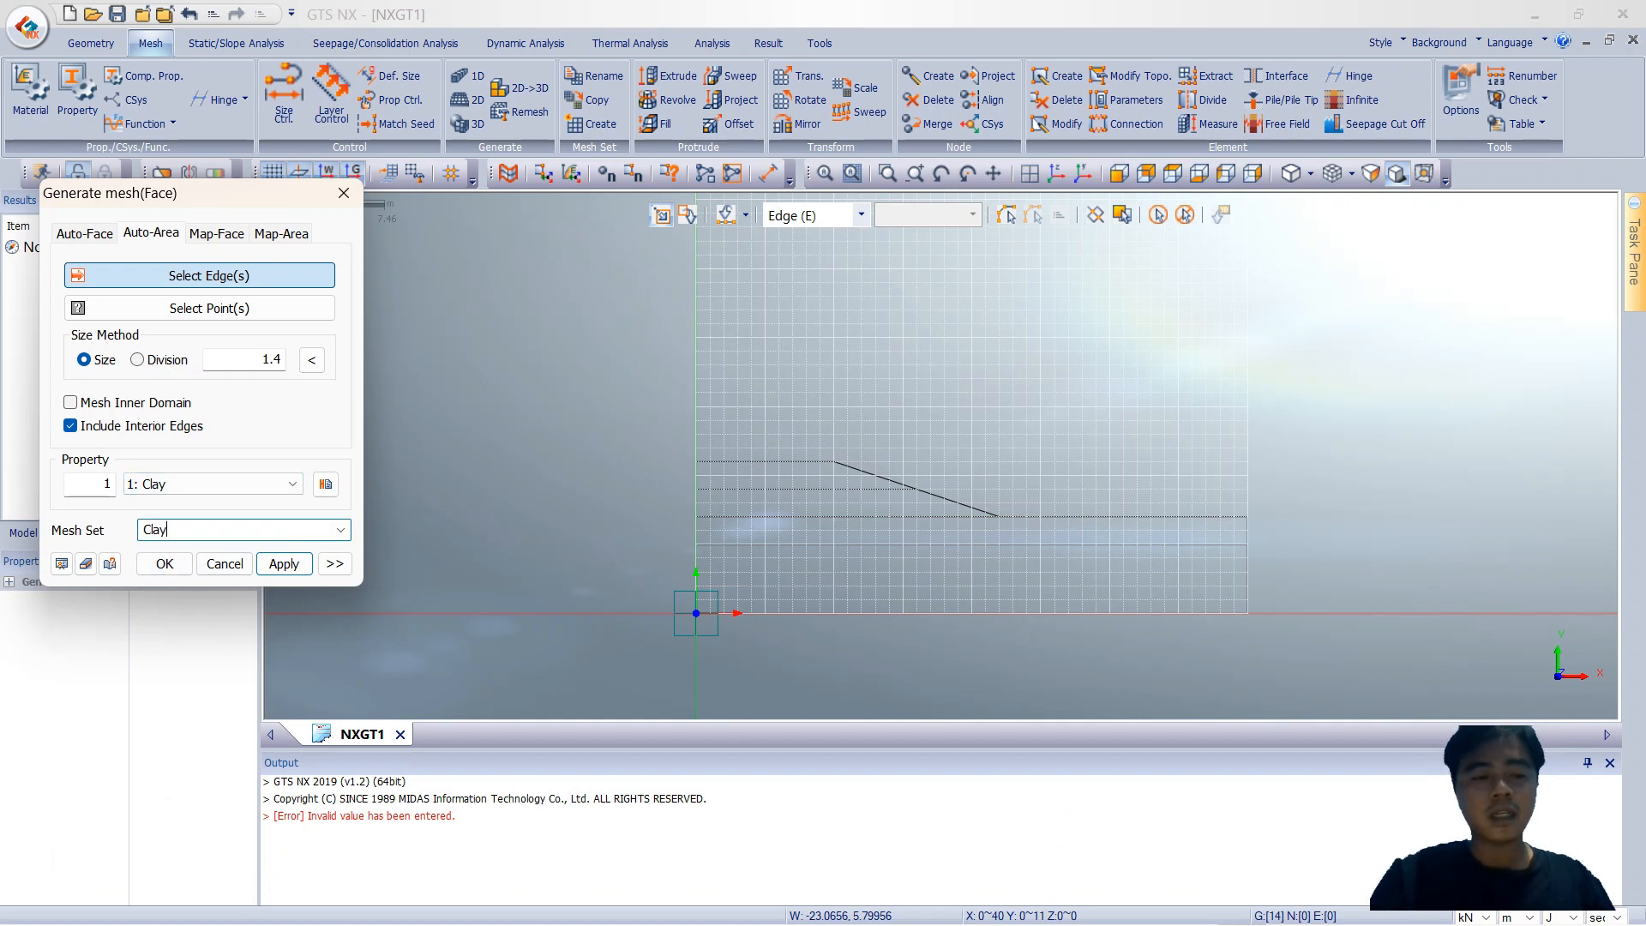
pyautogui.click(70, 402)
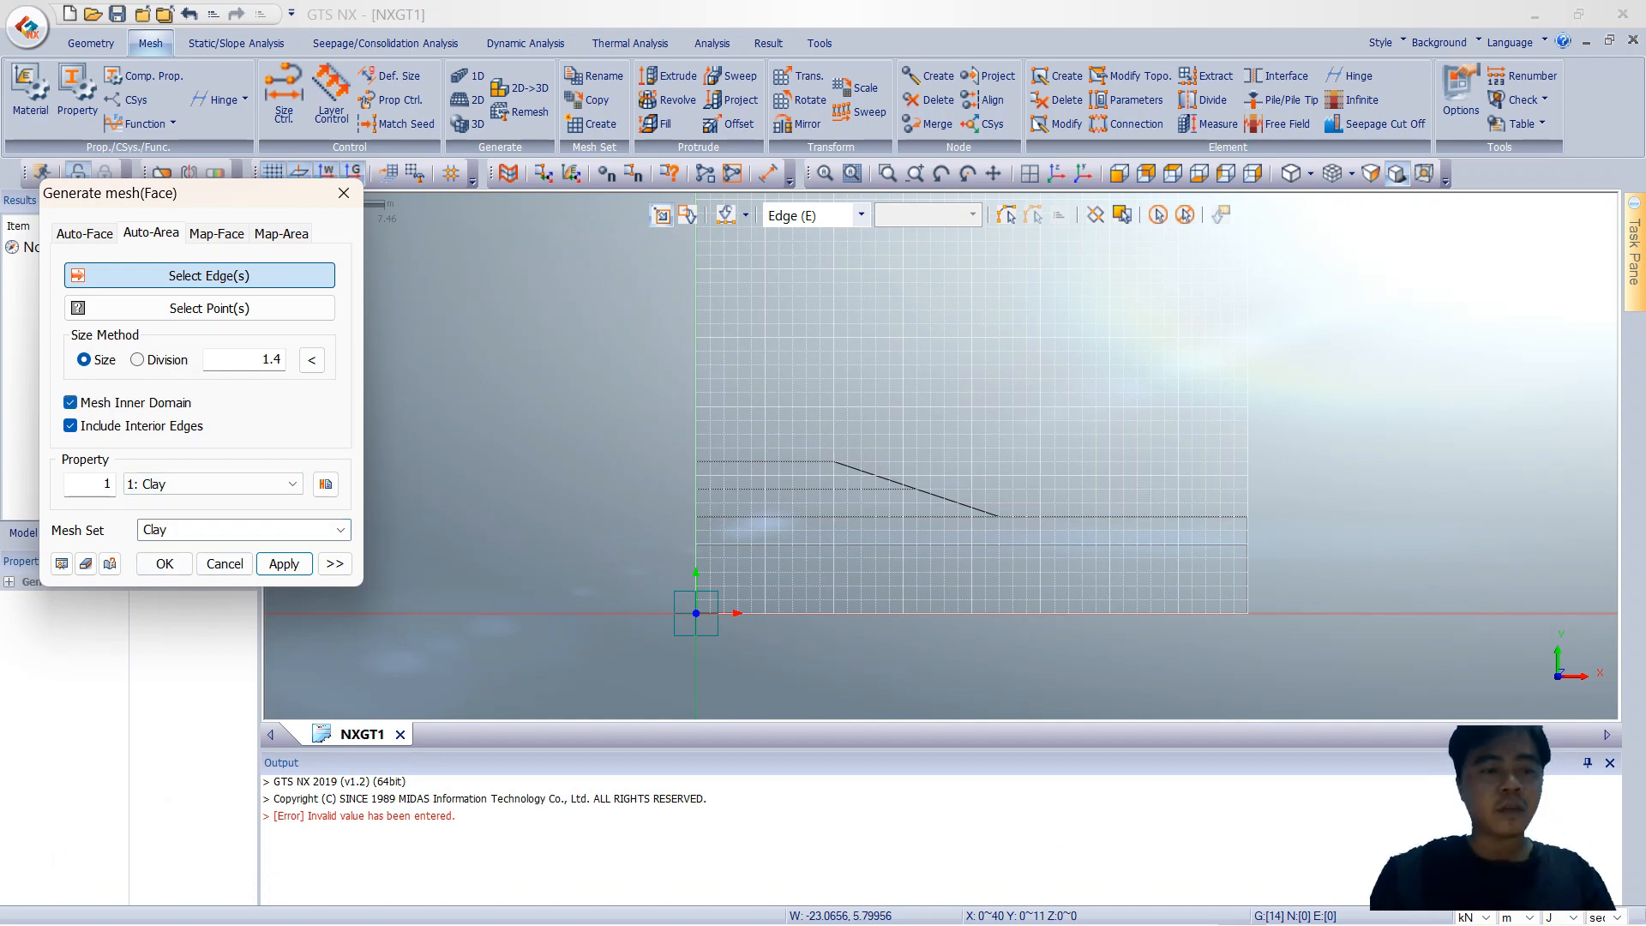
pyautogui.doubleClick(271, 360)
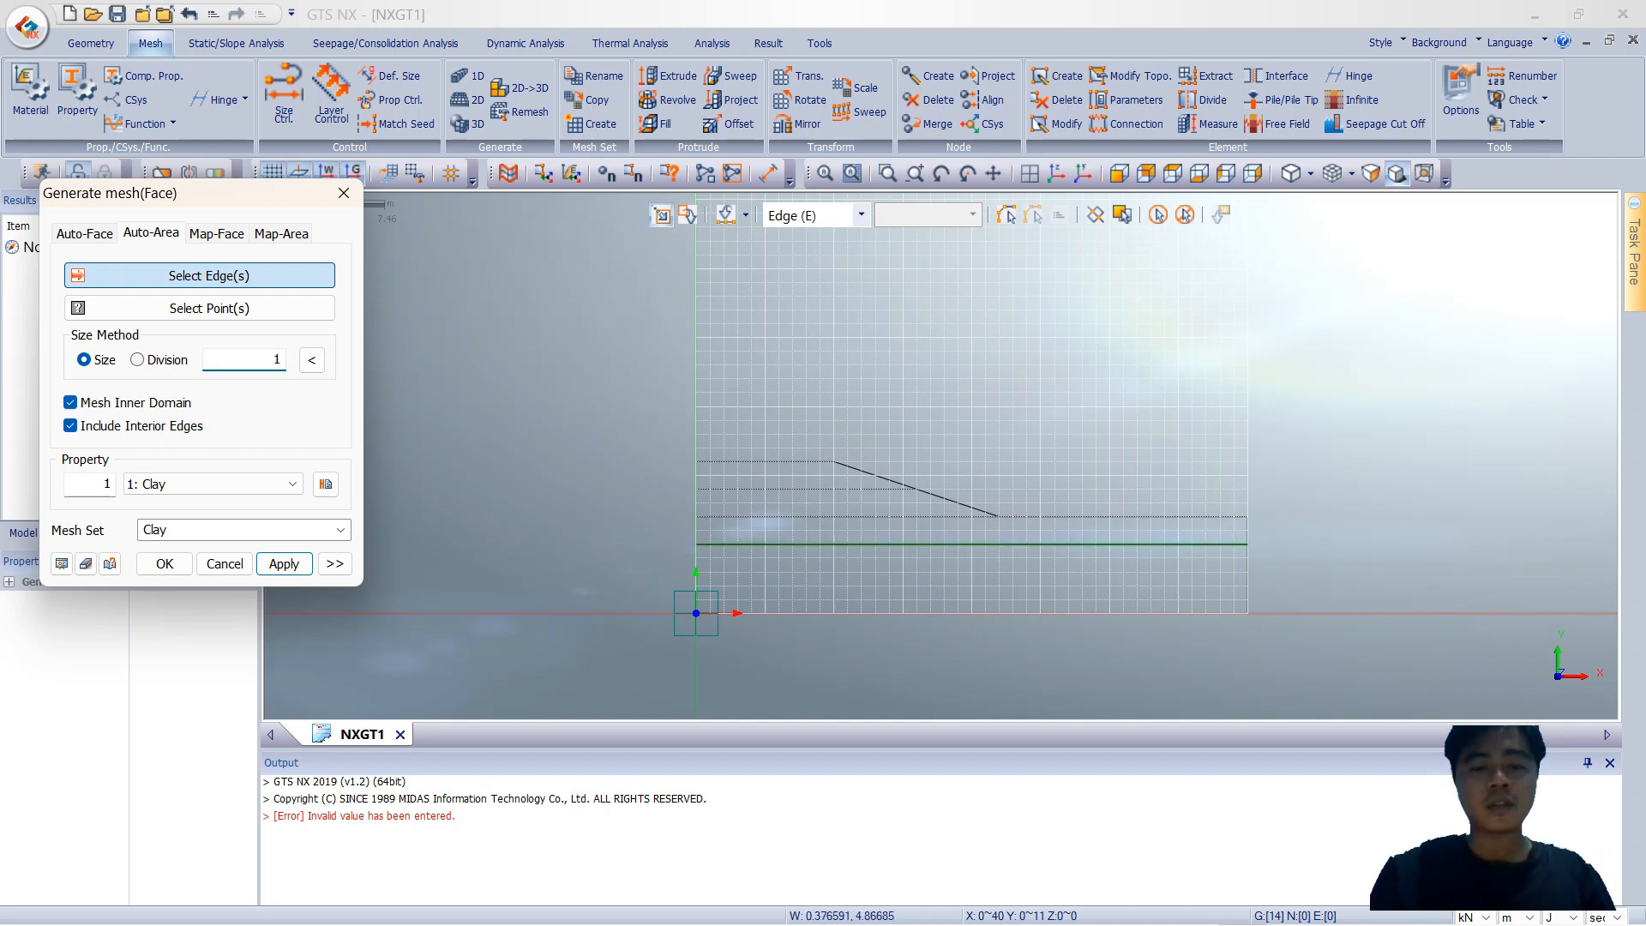
pyautogui.moveTo(683, 544); pyautogui.dragTo(1361, 638)
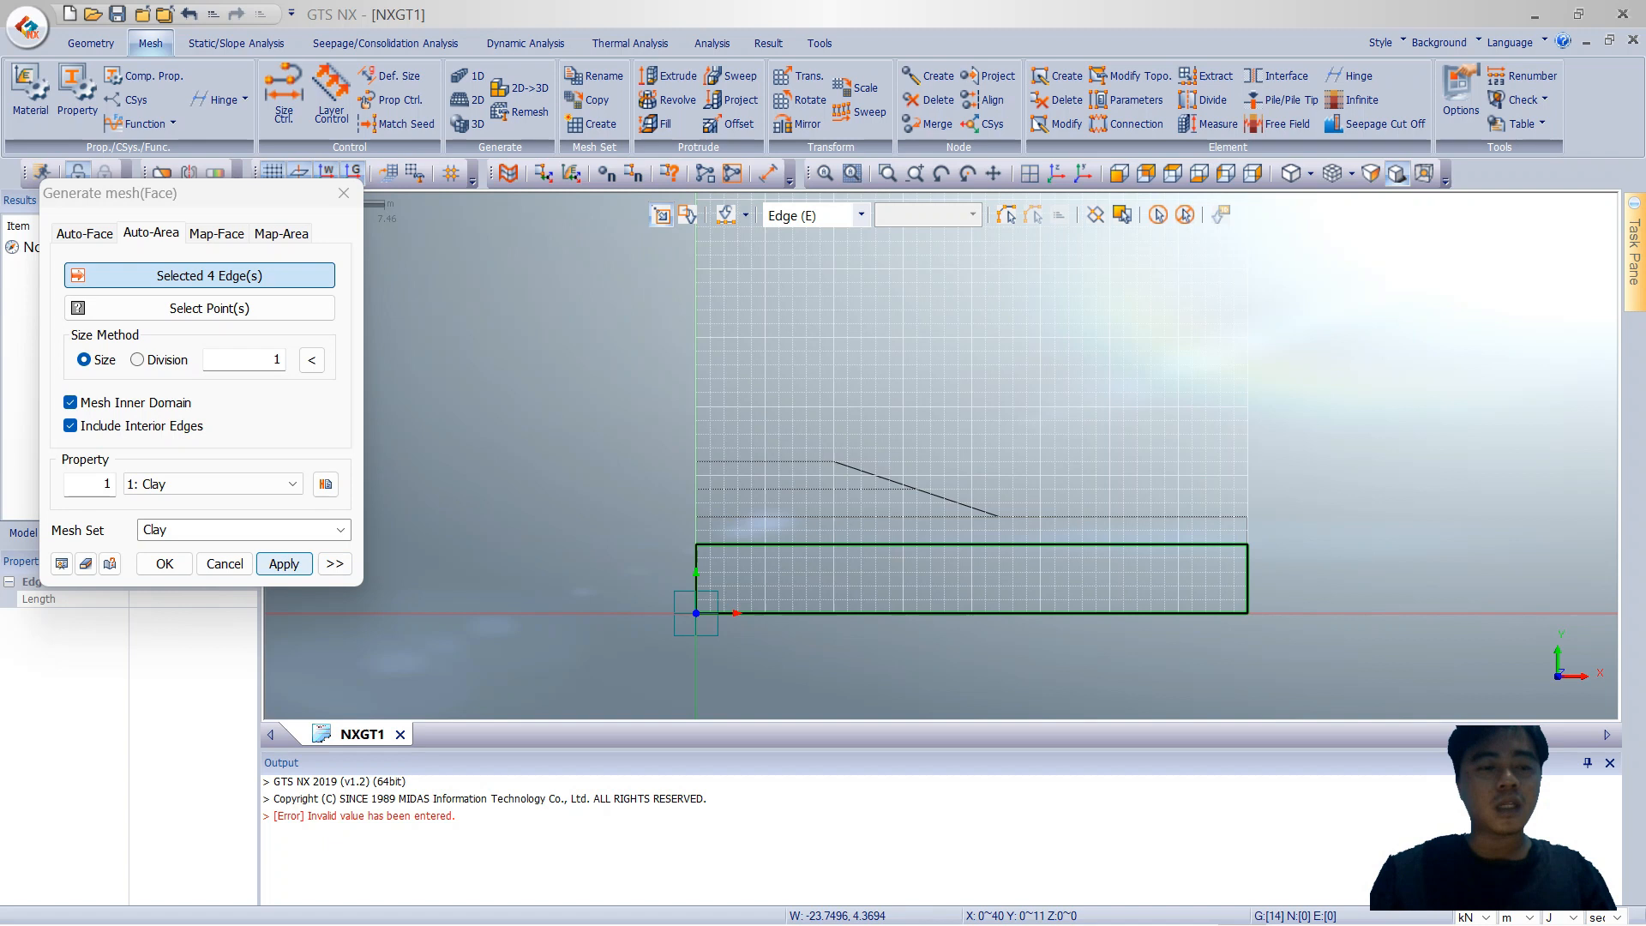
pyautogui.click(284, 563)
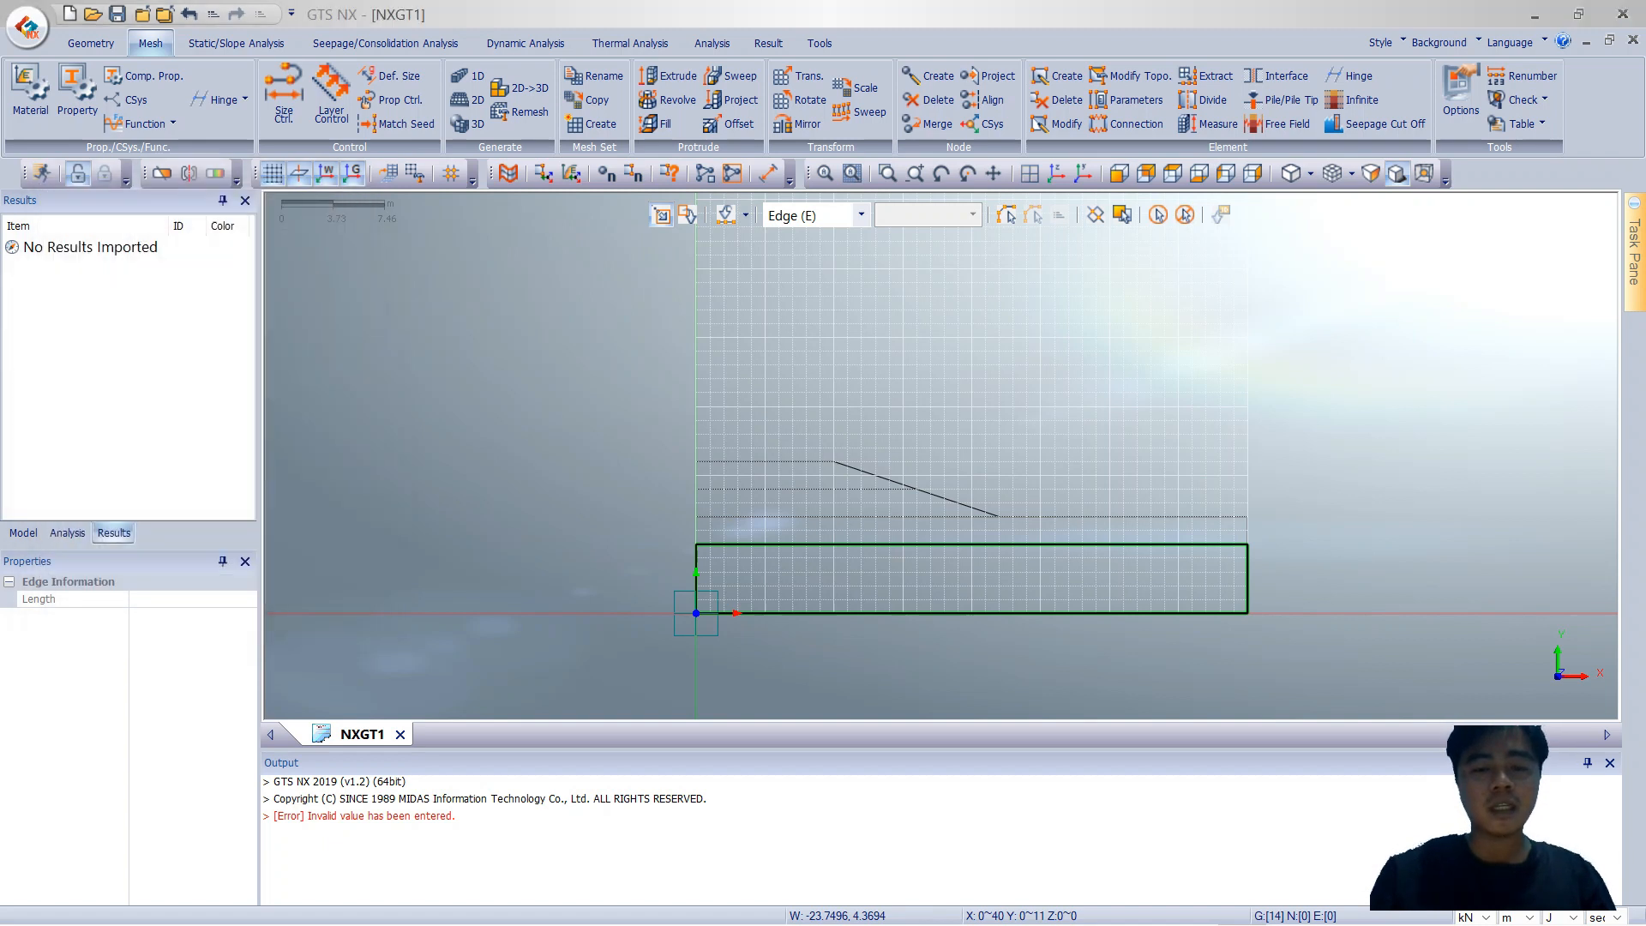
# Step: Mesh the 2 m second layer above the base with the Gambut property, naming the mesh set Gambut
pyautogui.click(213, 484)
pyautogui.click(171, 518)
pyautogui.doubleClick(160, 529)
pyautogui.write('Gambut')
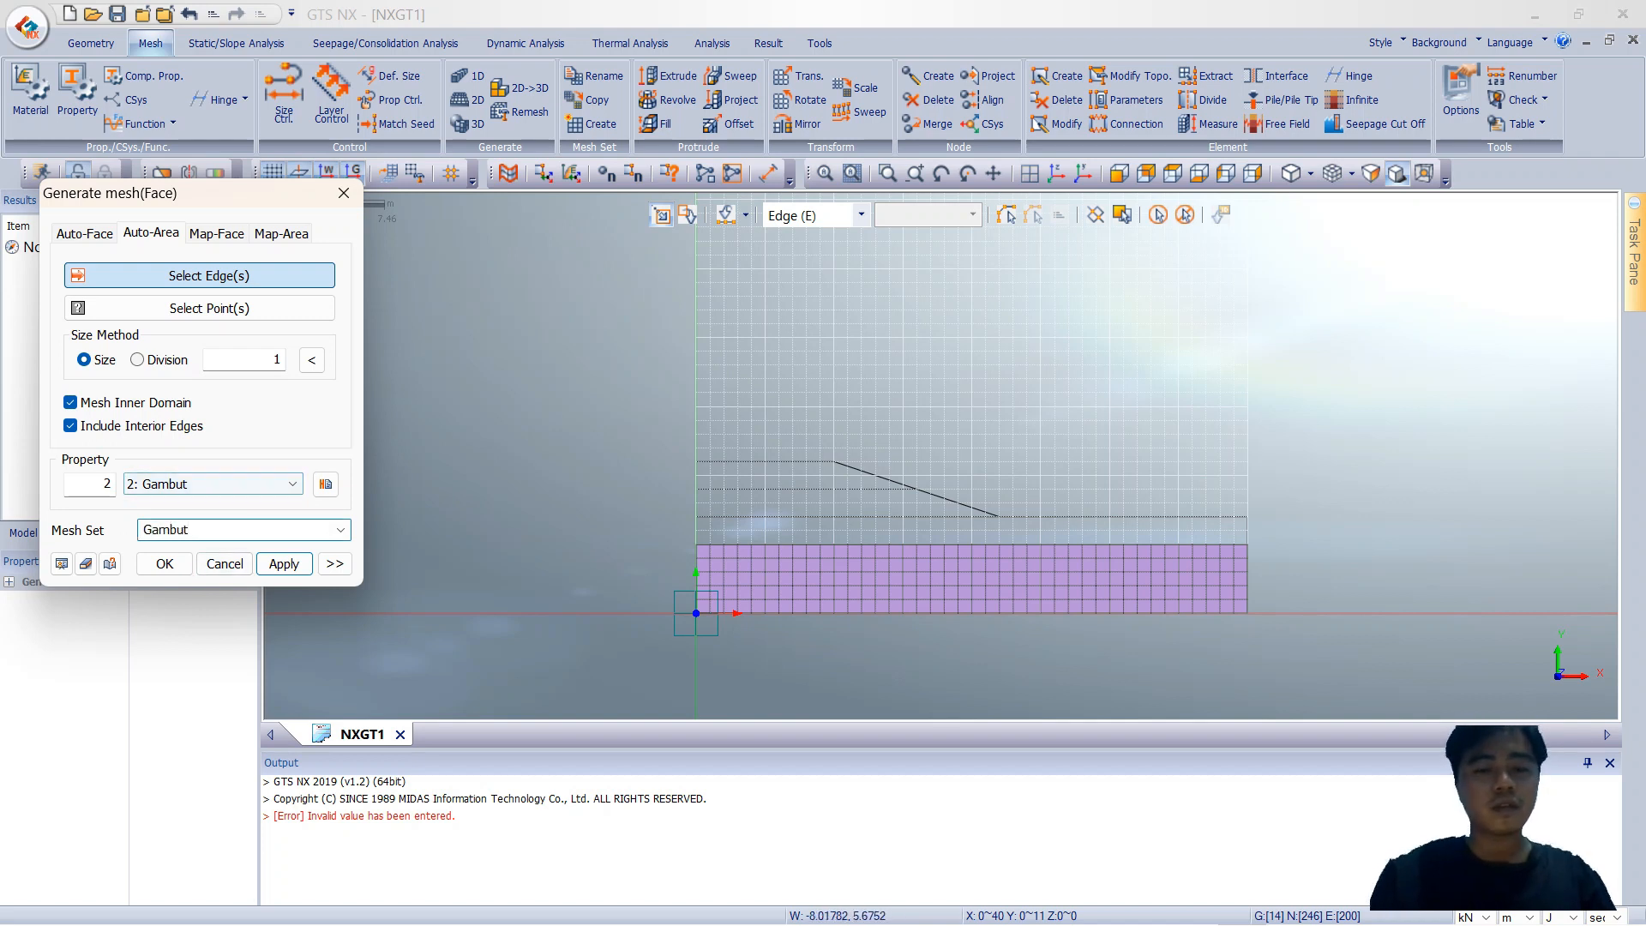
pyautogui.moveTo(680, 509); pyautogui.dragTo(1249, 569)
pyautogui.click(284, 564)
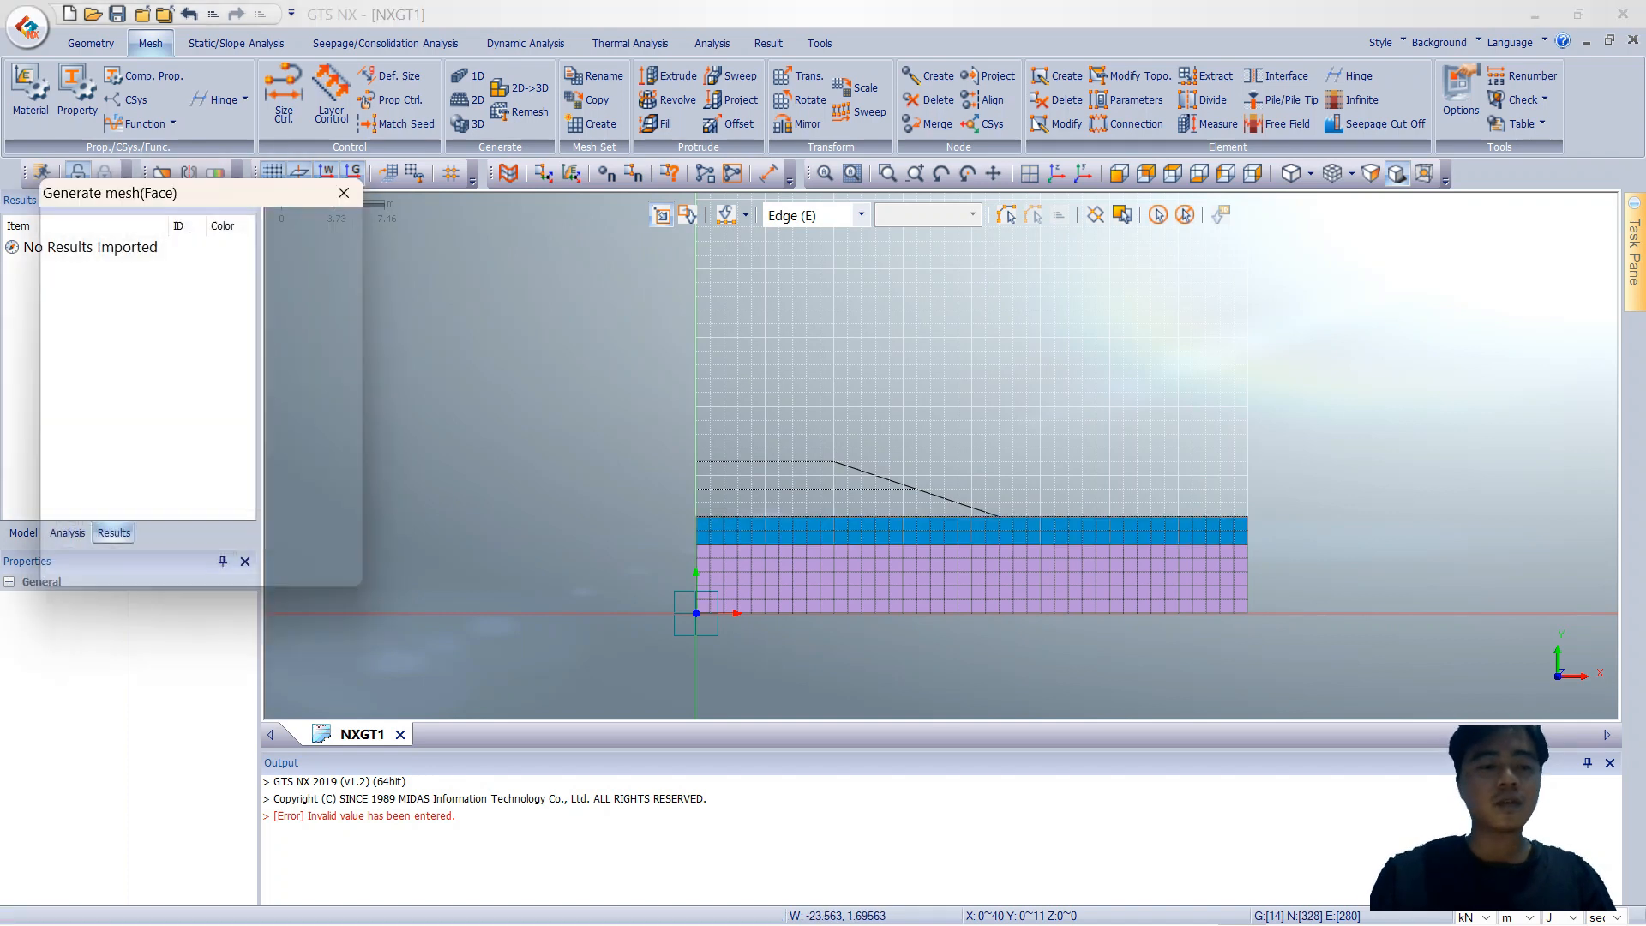
# Step: Mesh the lower half of the embankment with the Sand property, naming the mesh set Timbunan 1
pyautogui.click(213, 484)
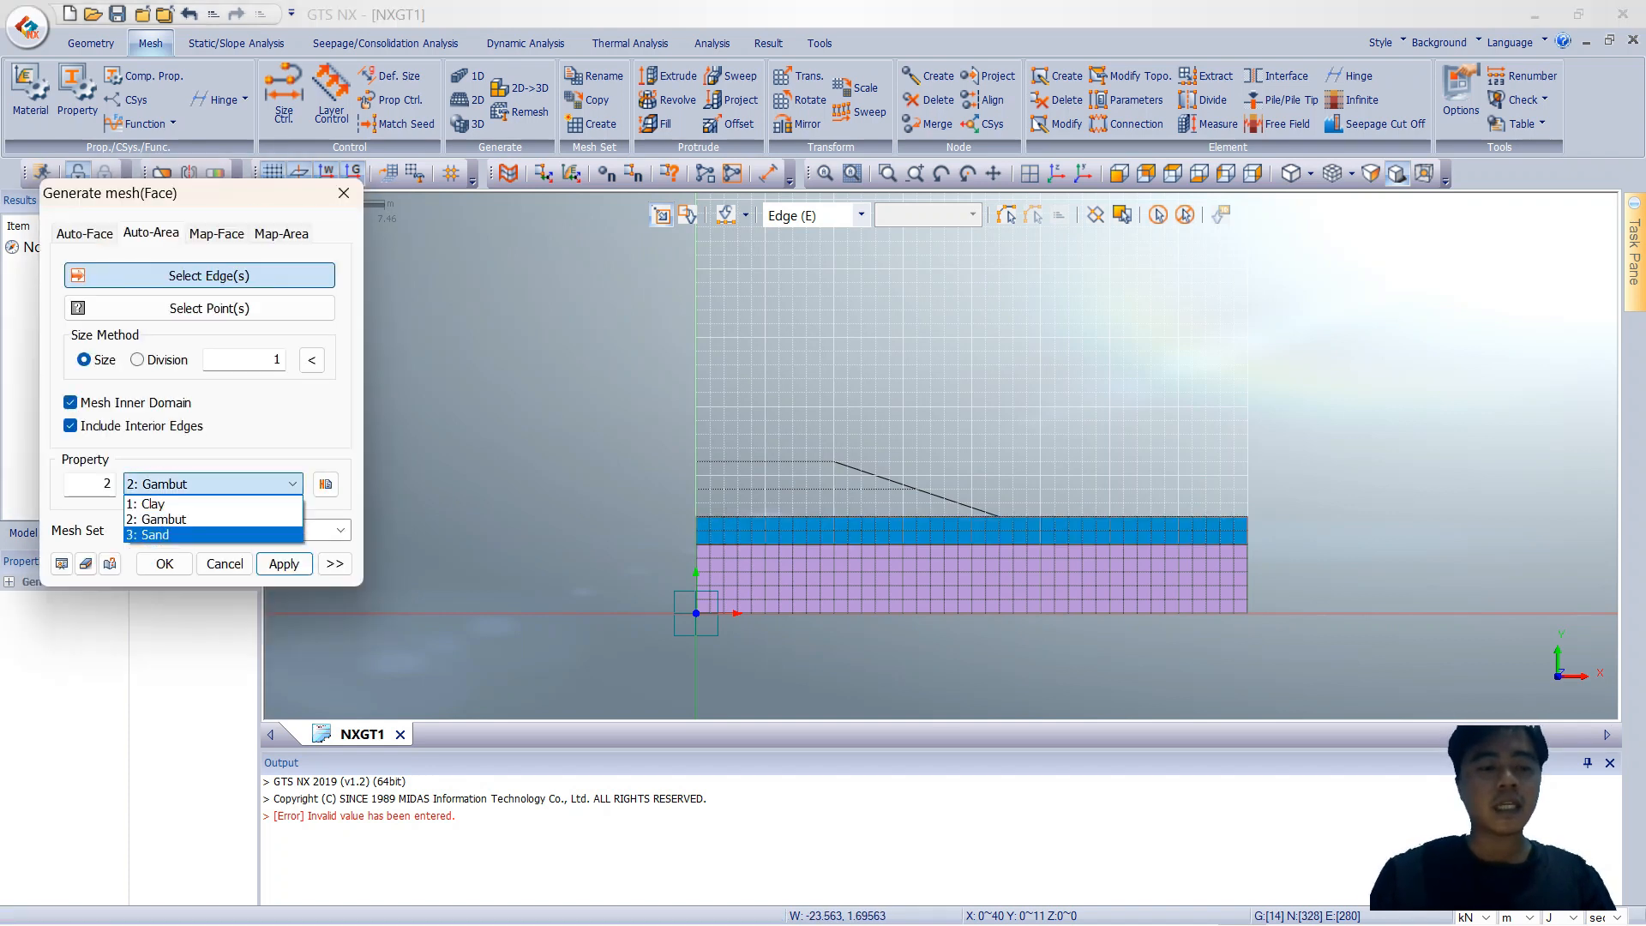
pyautogui.click(154, 534)
pyautogui.doubleClick(172, 529)
pyautogui.write('Timbunan 1')
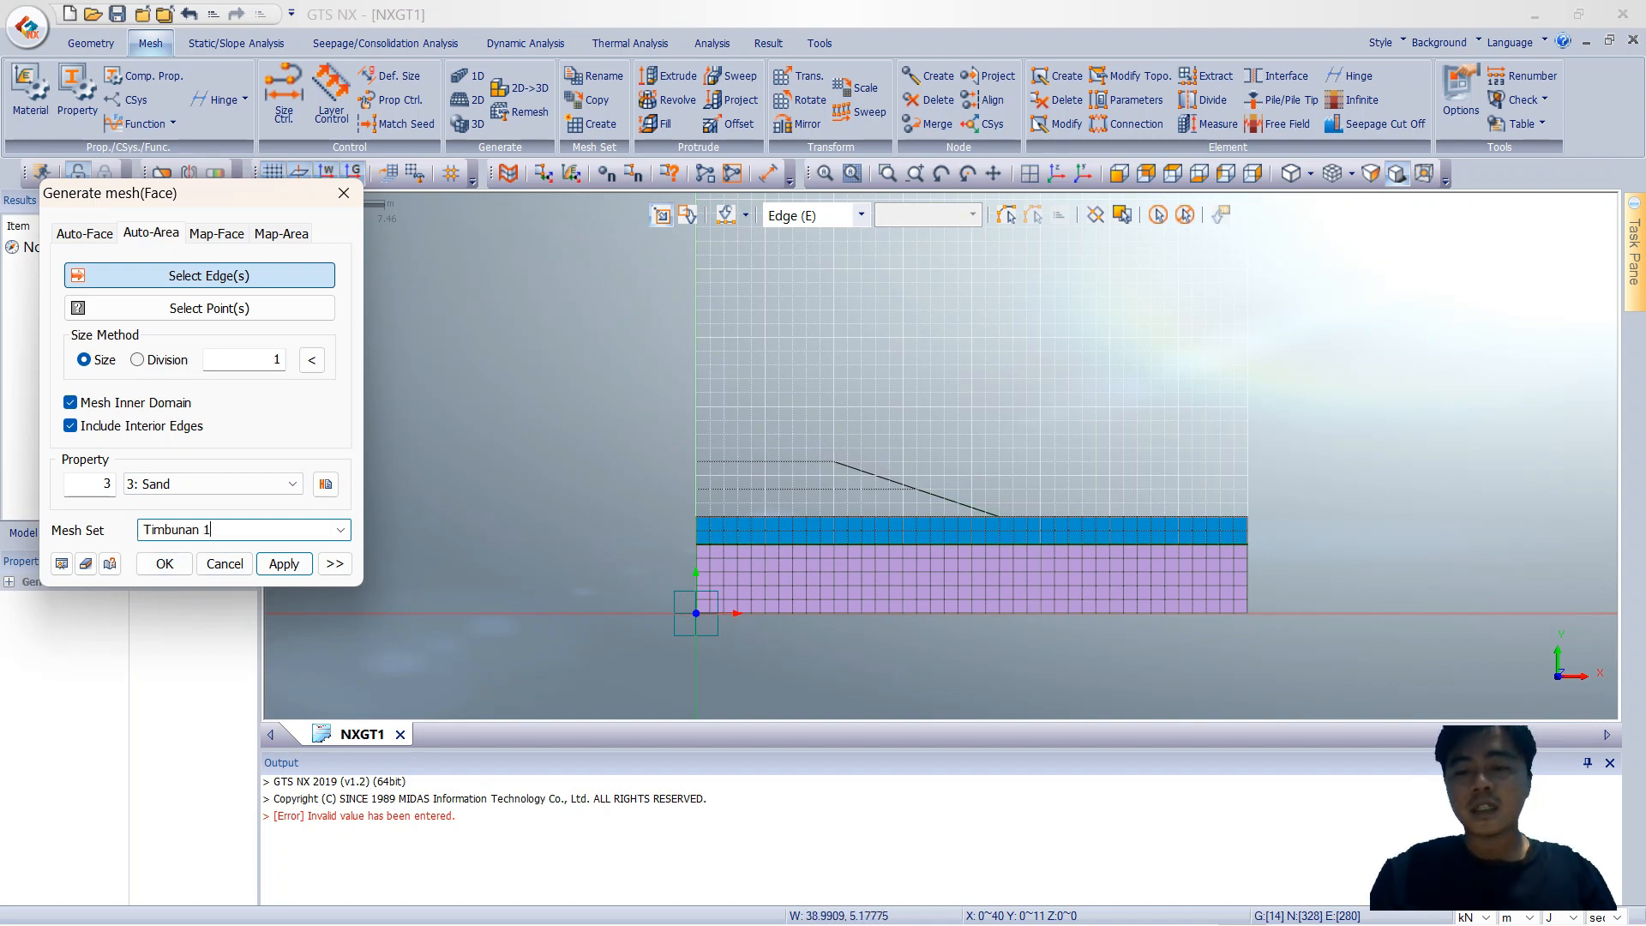
pyautogui.click(681, 476)
pyautogui.moveTo(681, 476); pyautogui.dragTo(1026, 520)
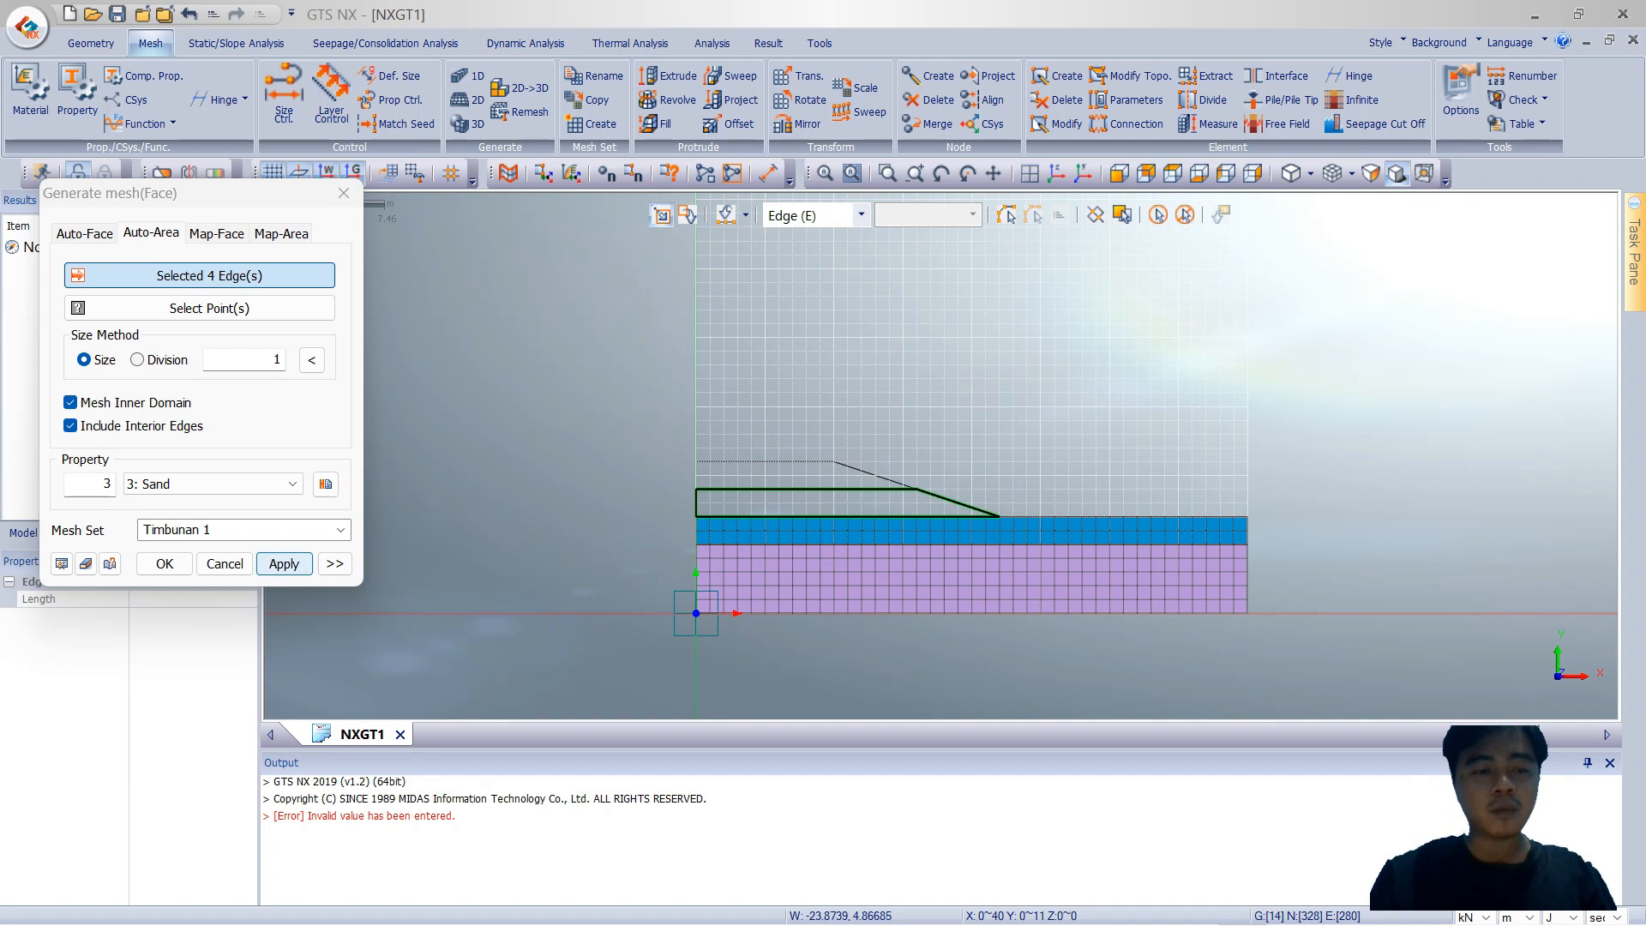
pyautogui.click(284, 563)
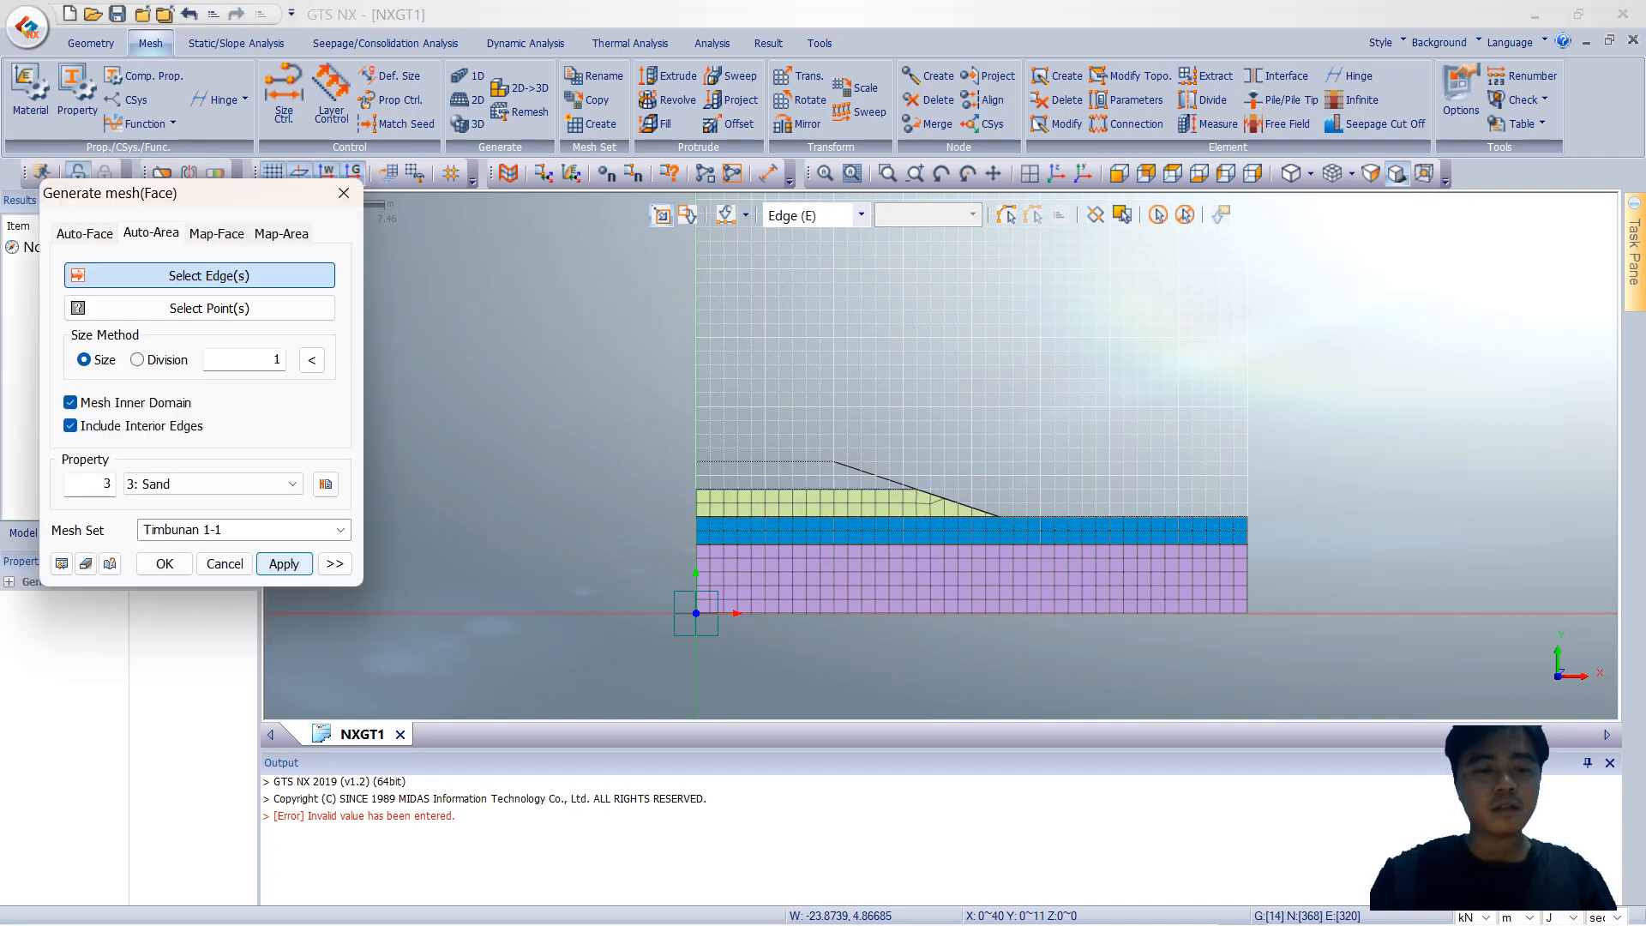
# Step: Mesh the upper half of the embankment with the Sand property as mesh set Timbunan 2, and finish meshing
pyautogui.click(240, 529)
pyautogui.click(240, 529)
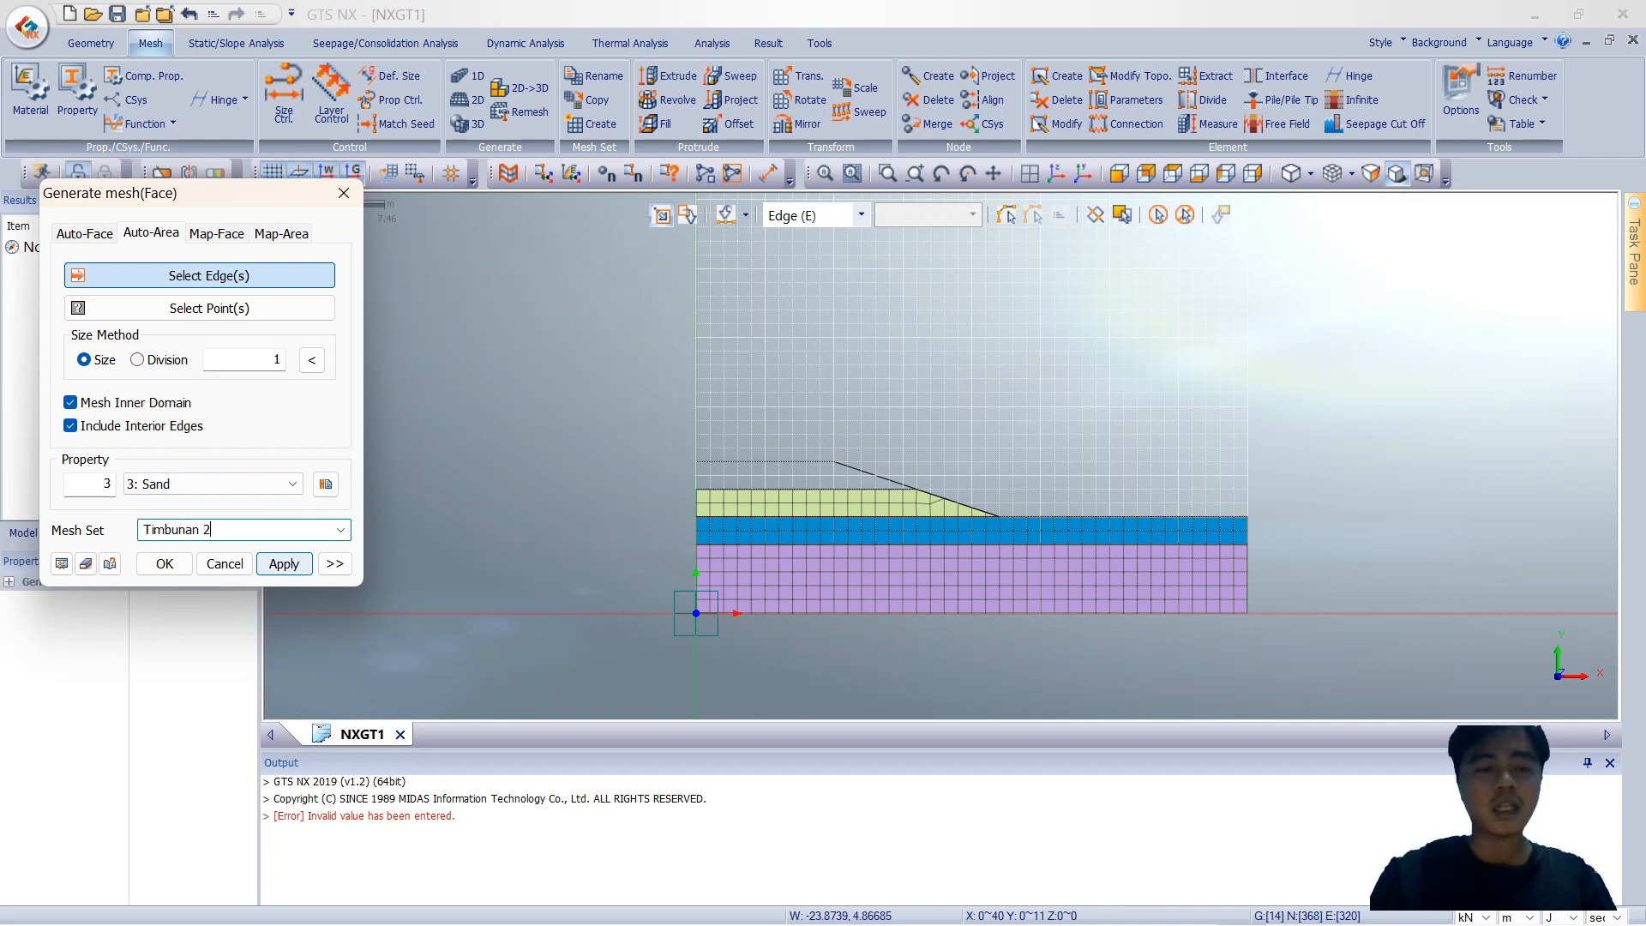
pyautogui.moveTo(661, 435); pyautogui.dragTo(944, 499)
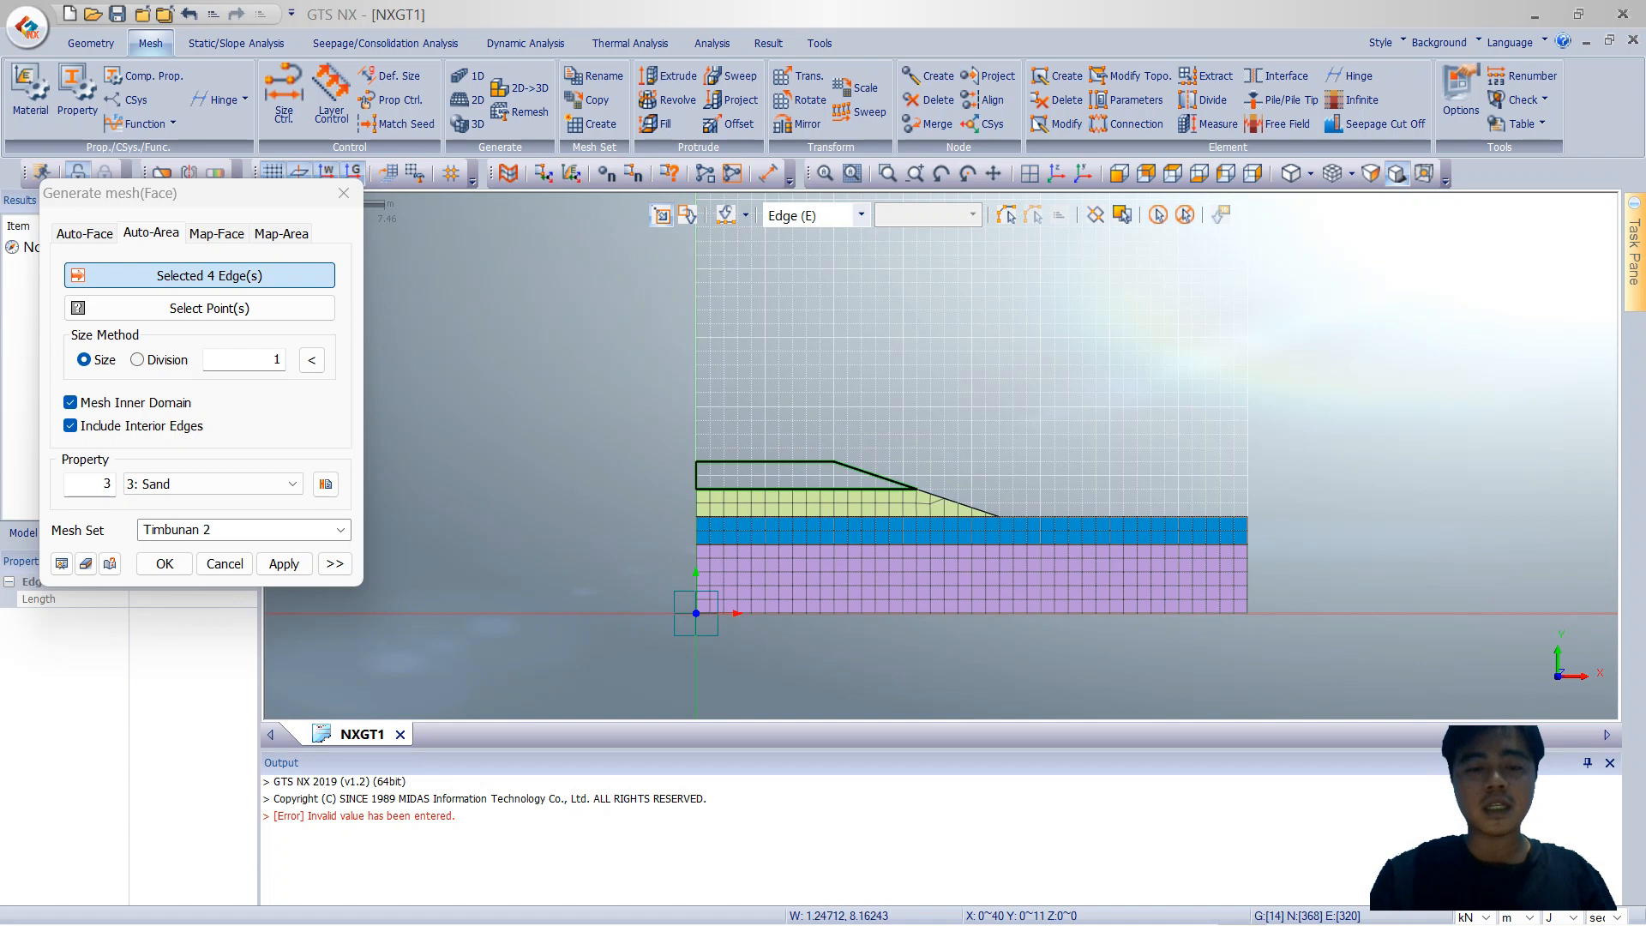
pyautogui.click(284, 563)
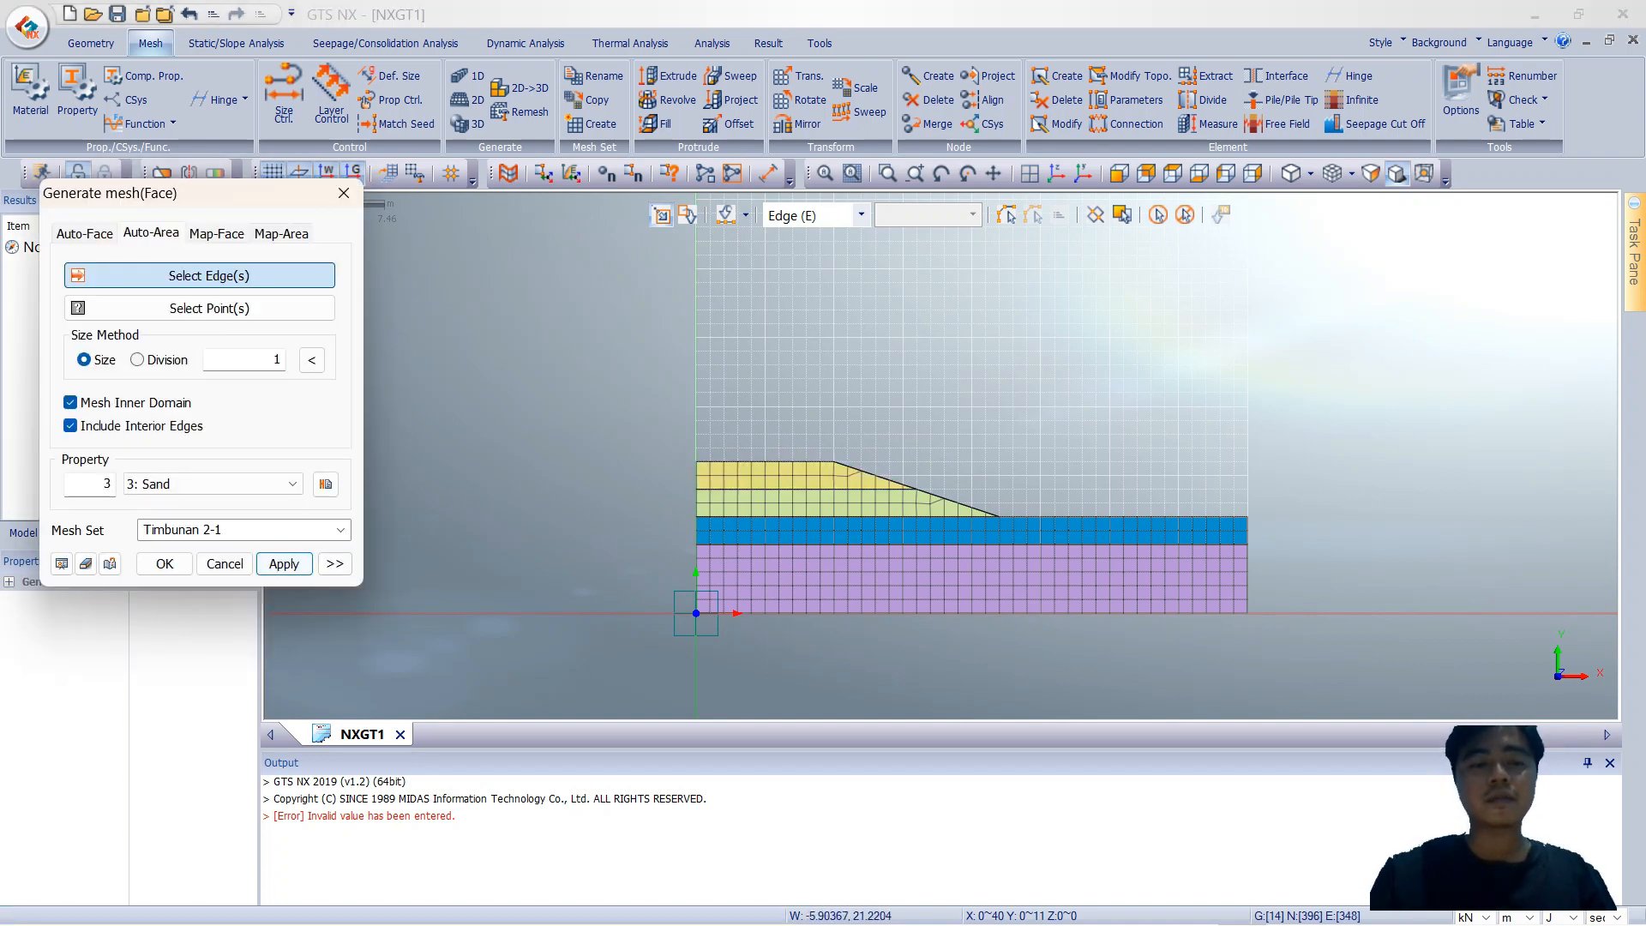
pyautogui.click(347, 192)
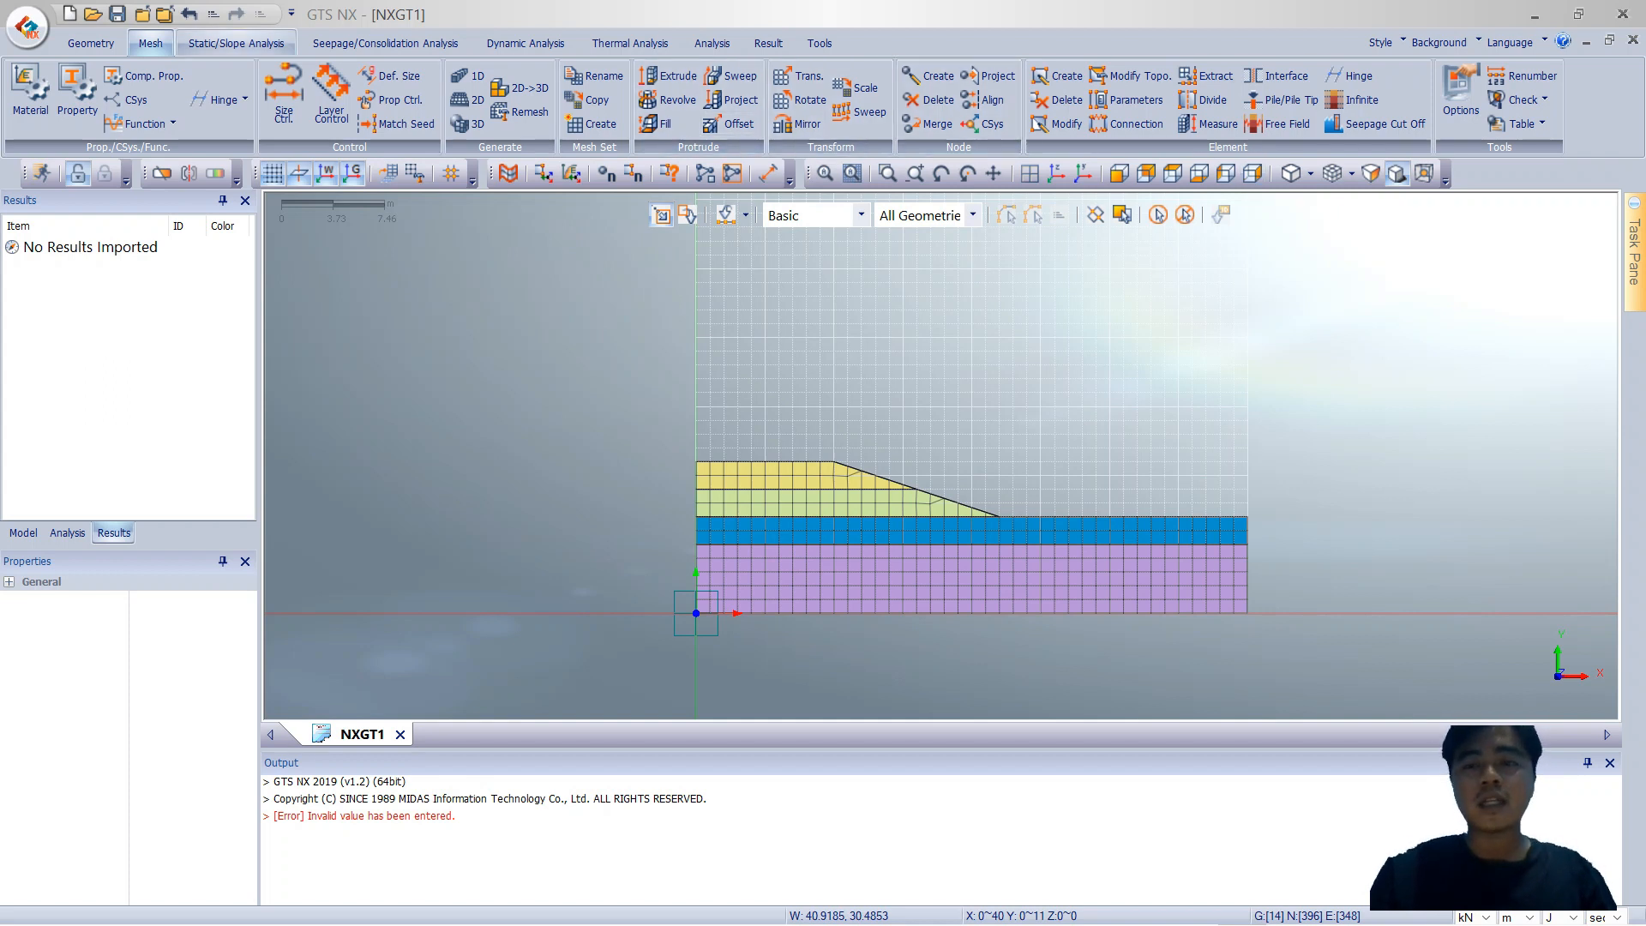
# Step: Define a water level along the two top edges of the Gambut layer, with variable axis X and interval 1
pyautogui.click(237, 43)
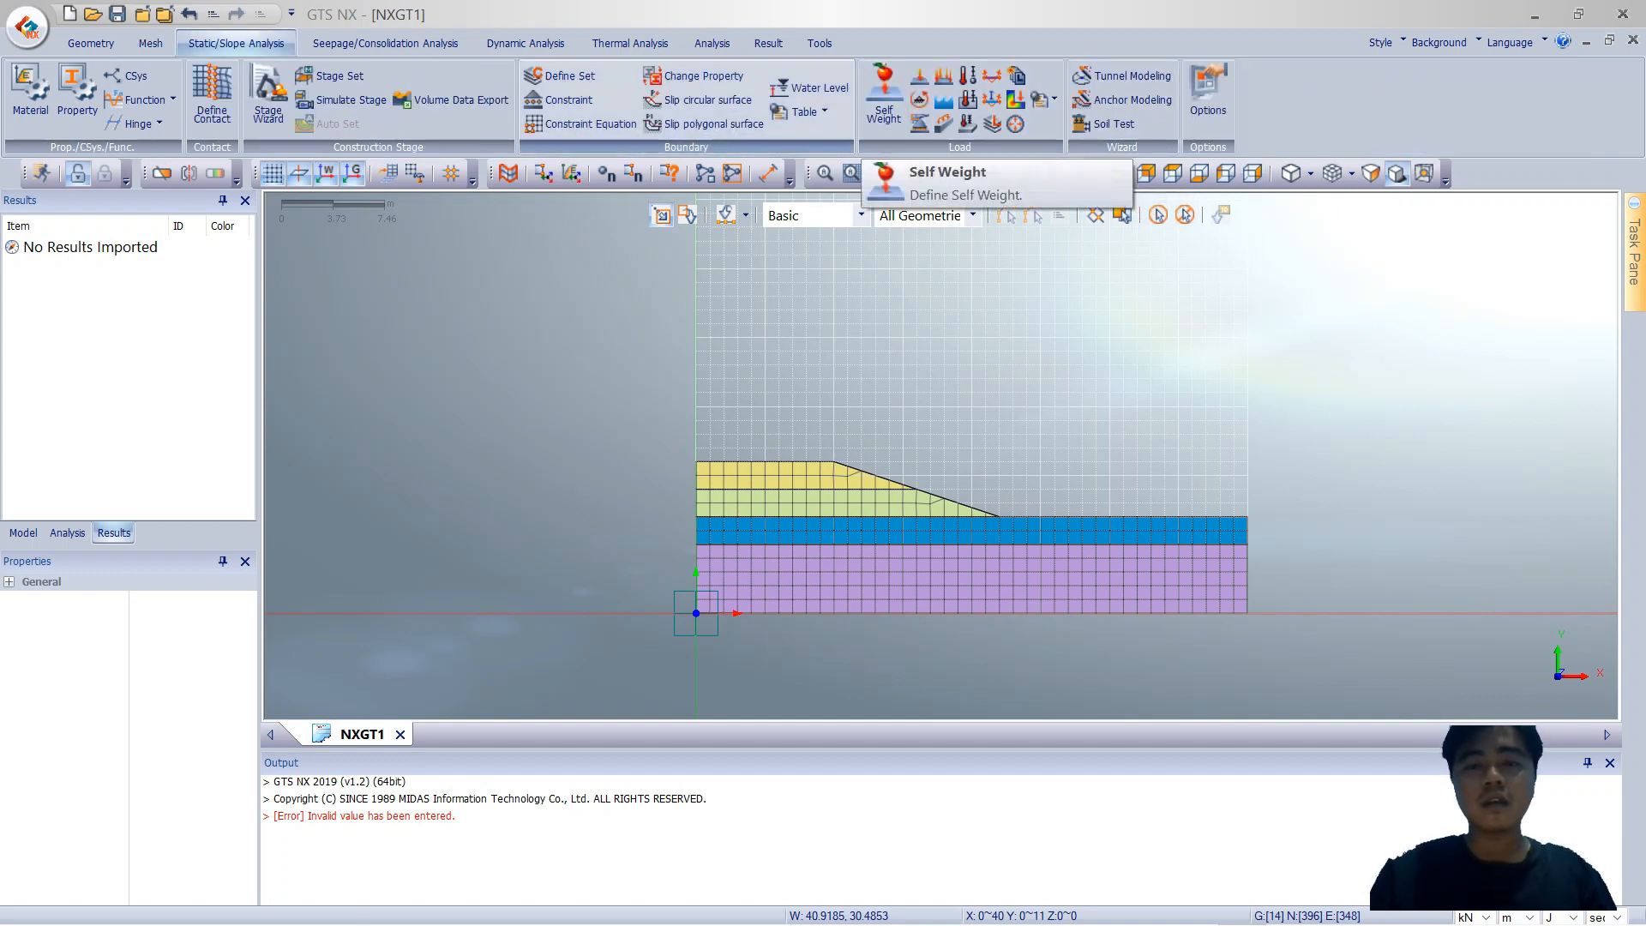
pyautogui.click(810, 87)
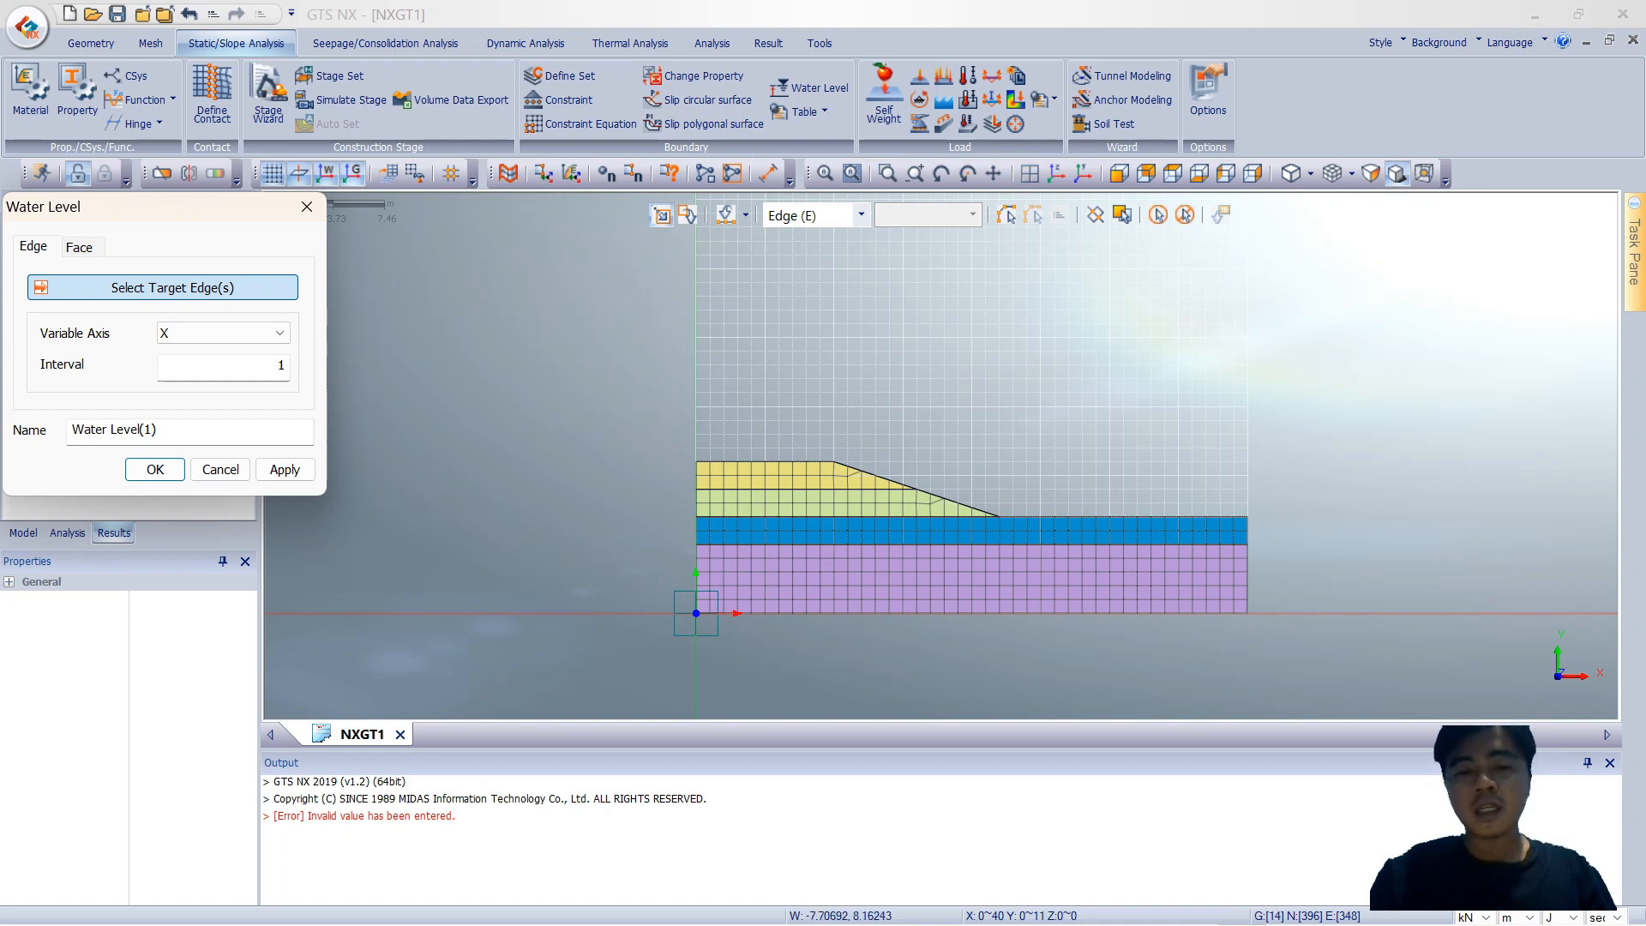
pyautogui.moveTo(675, 509); pyautogui.dragTo(1289, 526)
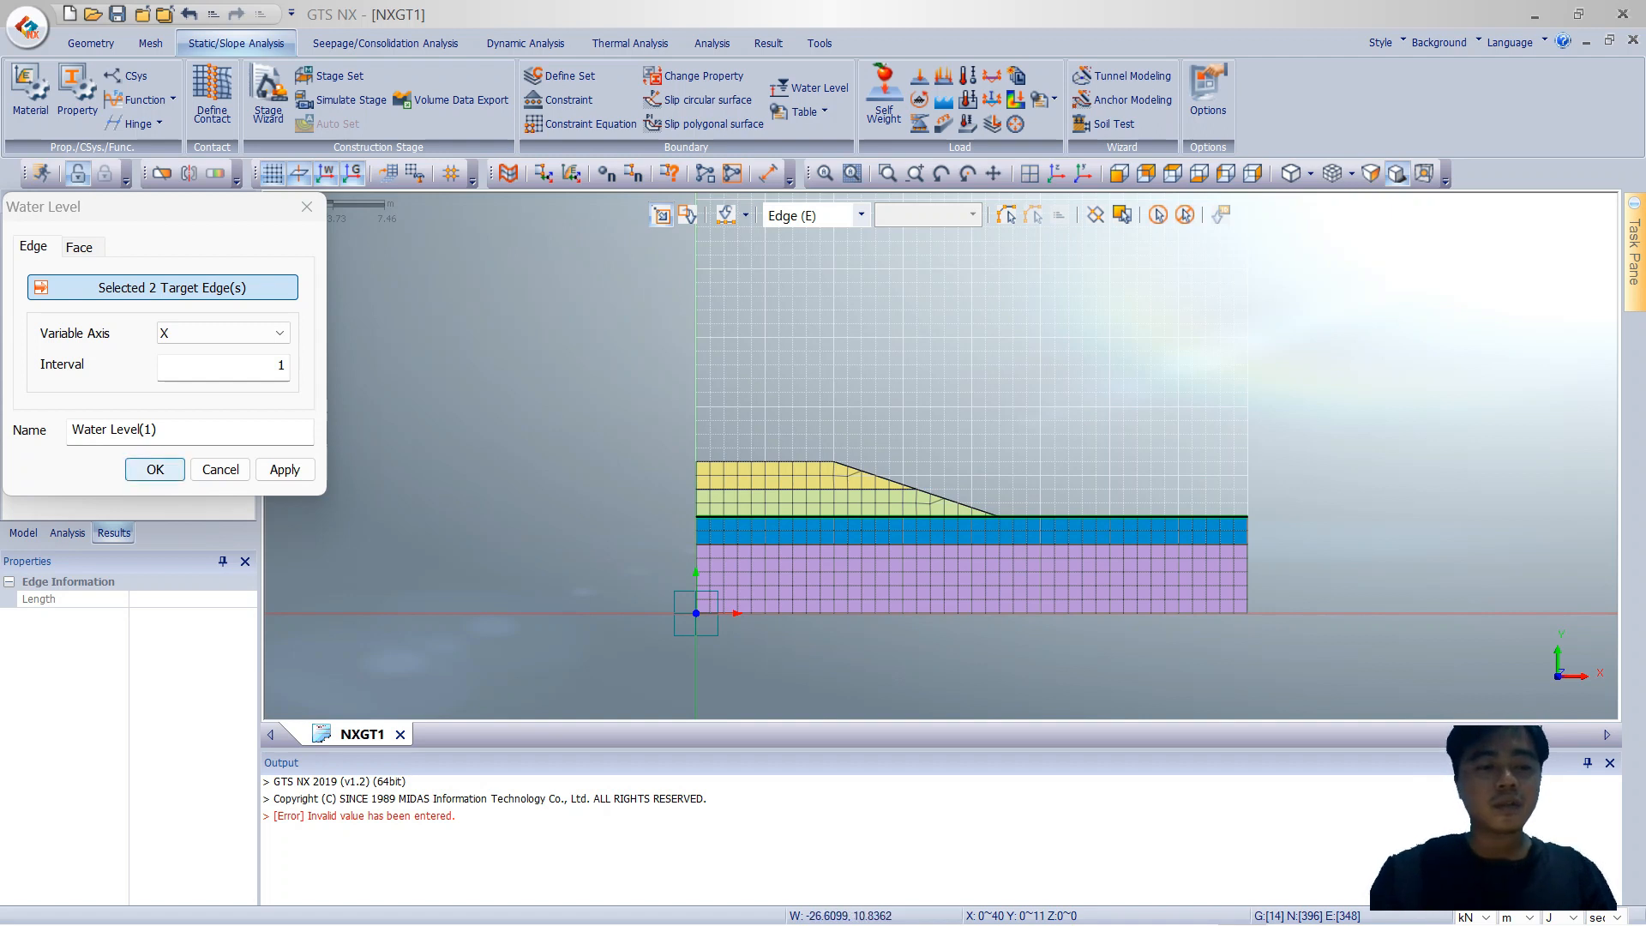
pyautogui.click(154, 469)
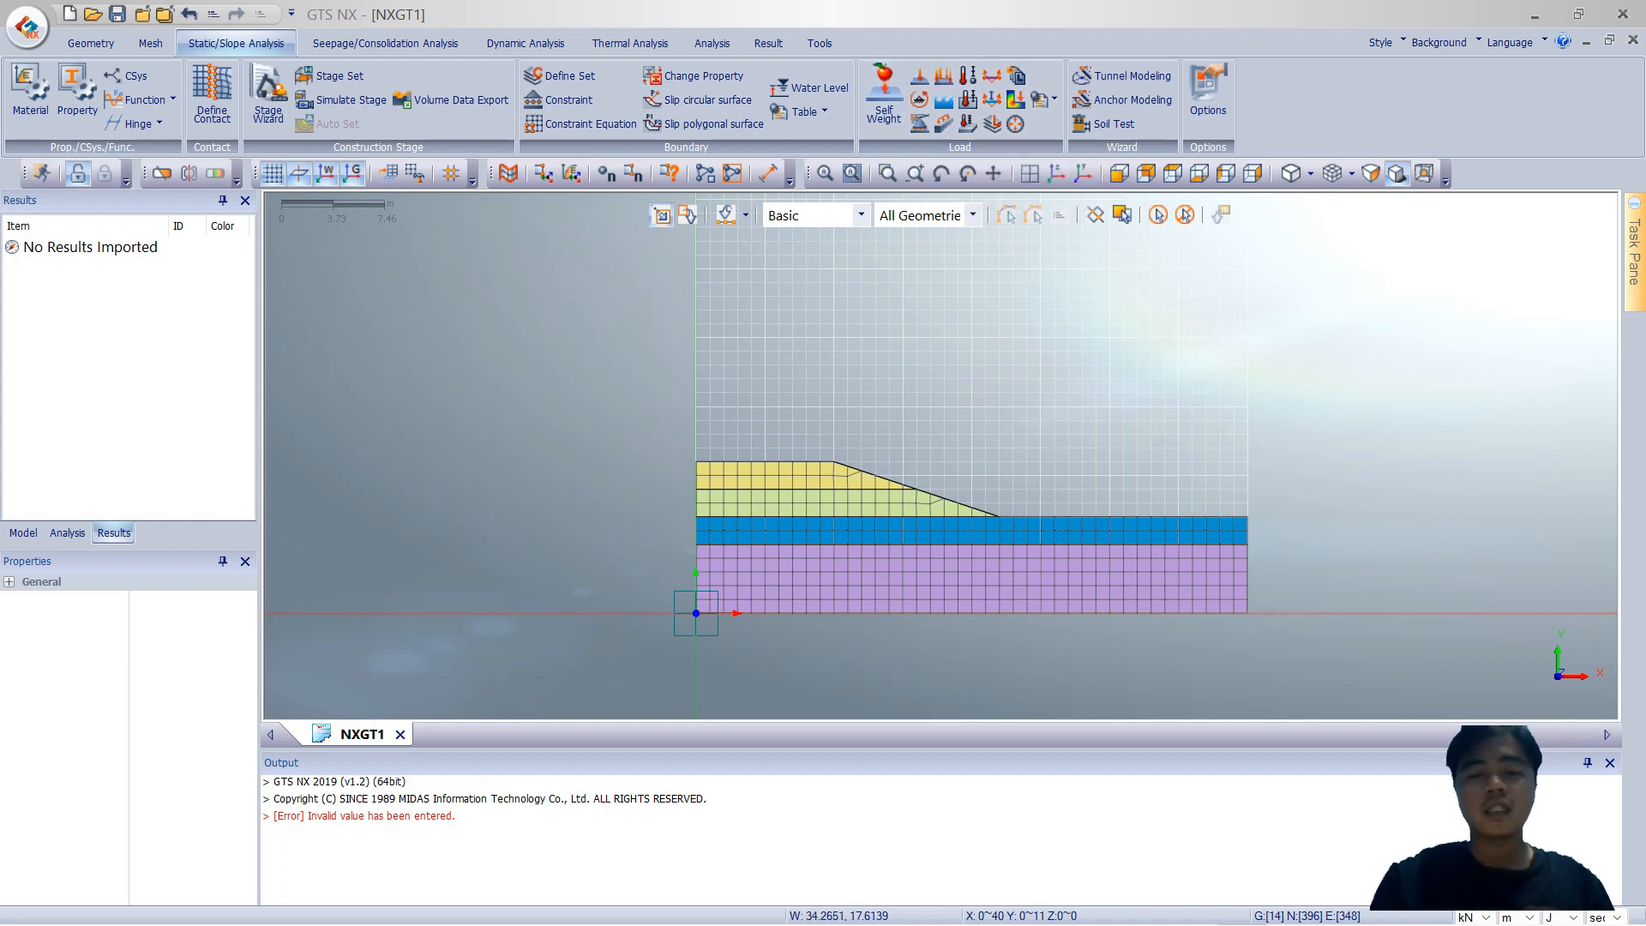
# Step: Open the slope model from the PLAXIS folder inside TUTORIAL SLOPE to view it in Plaxis, and switch back to GTS NX
pyautogui.click(1535, 15)
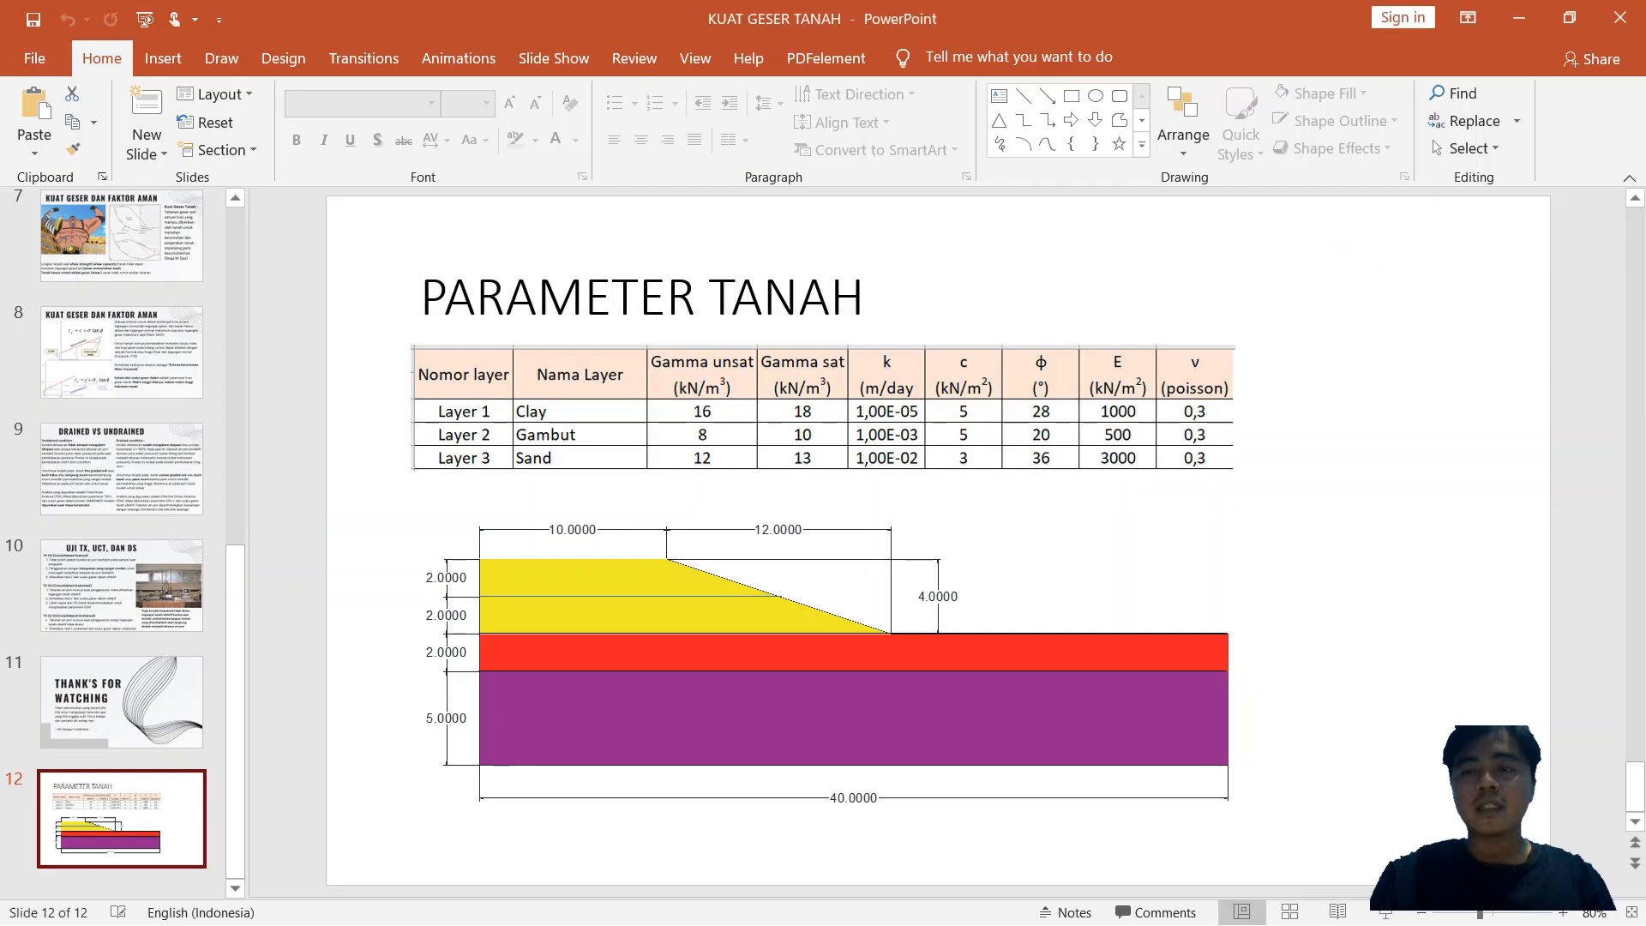
pyautogui.click(1519, 17)
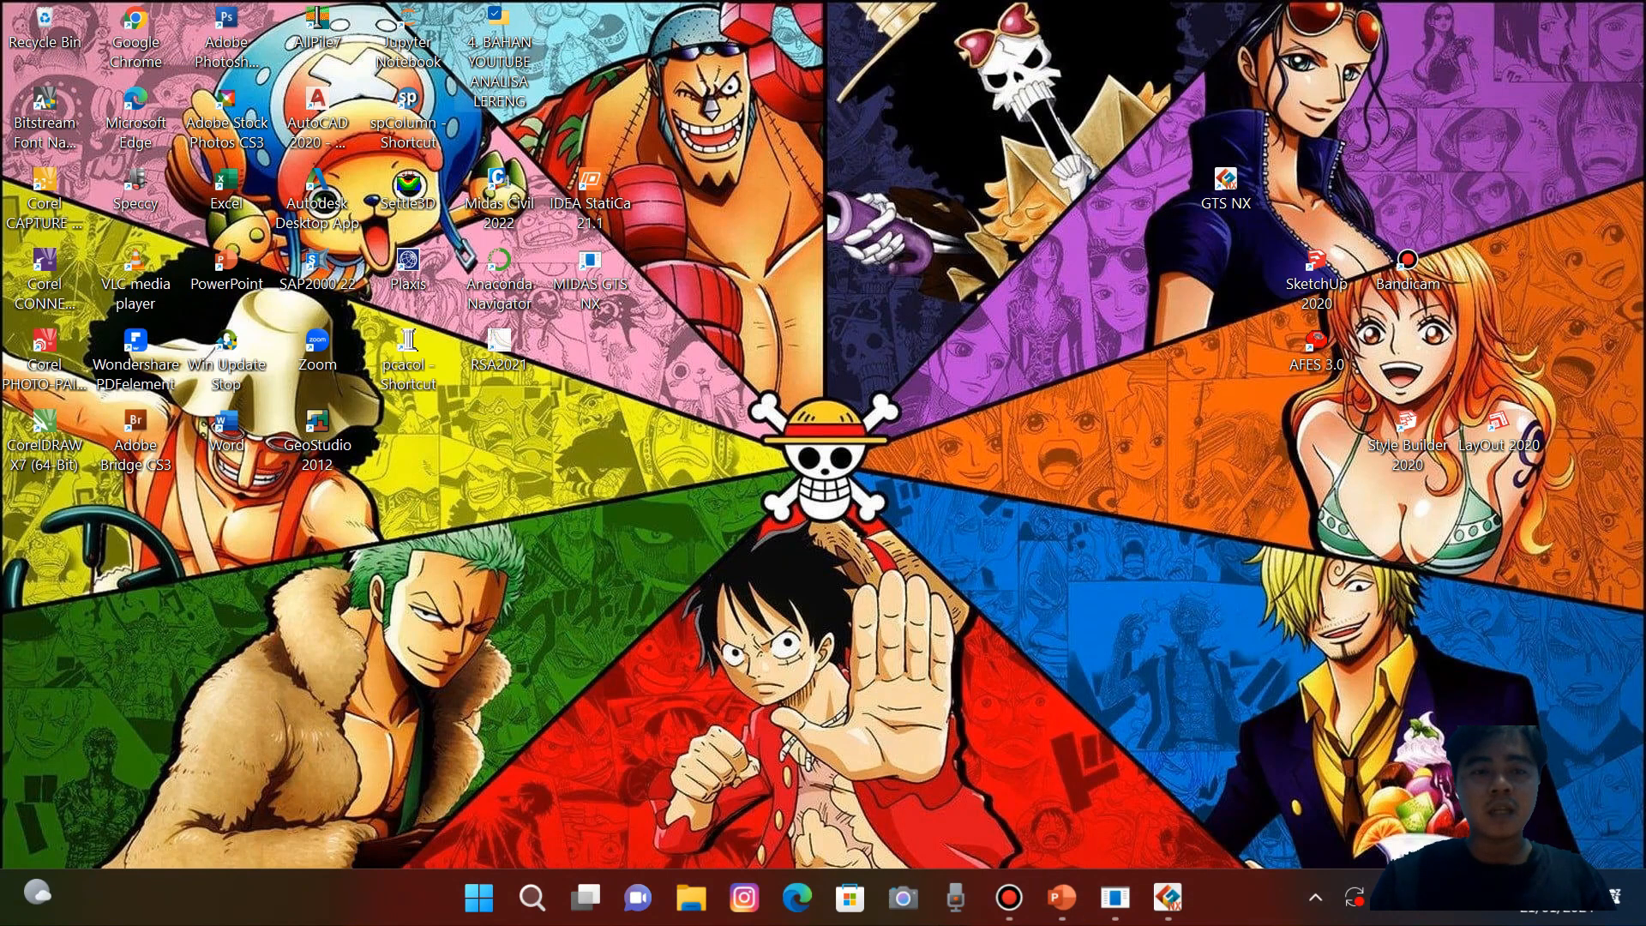
pyautogui.doubleClick(498, 52)
pyautogui.click(368, 248)
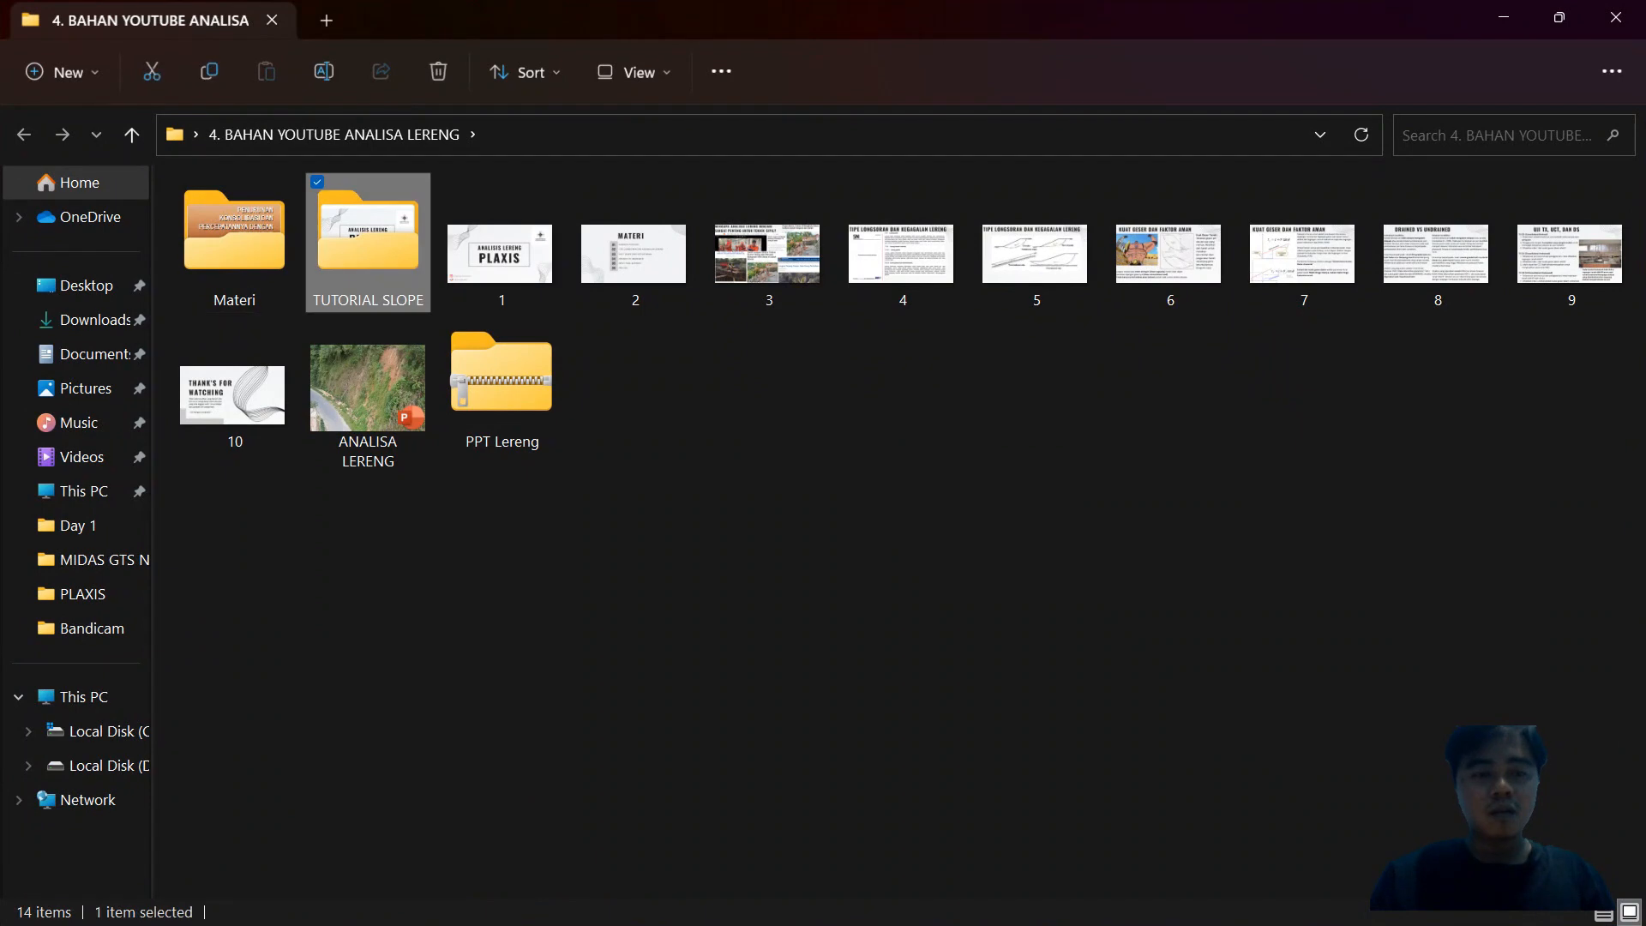
pyautogui.doubleClick(368, 249)
pyautogui.click(237, 296)
pyautogui.click(238, 258)
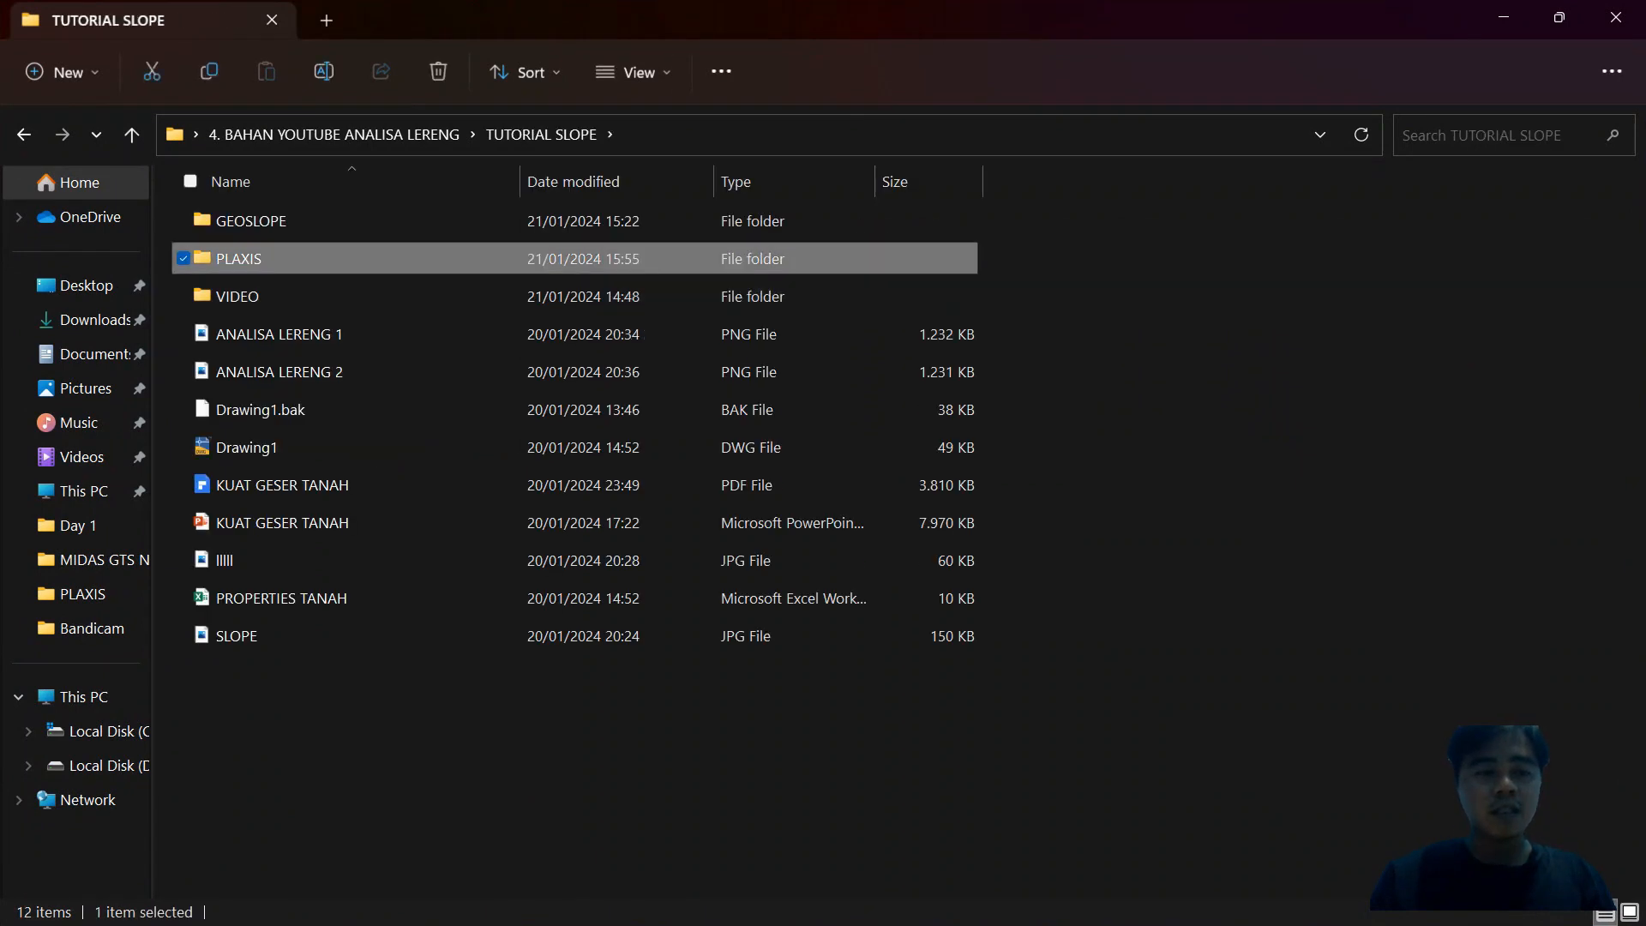
pyautogui.doubleClick(238, 258)
pyautogui.doubleClick(233, 258)
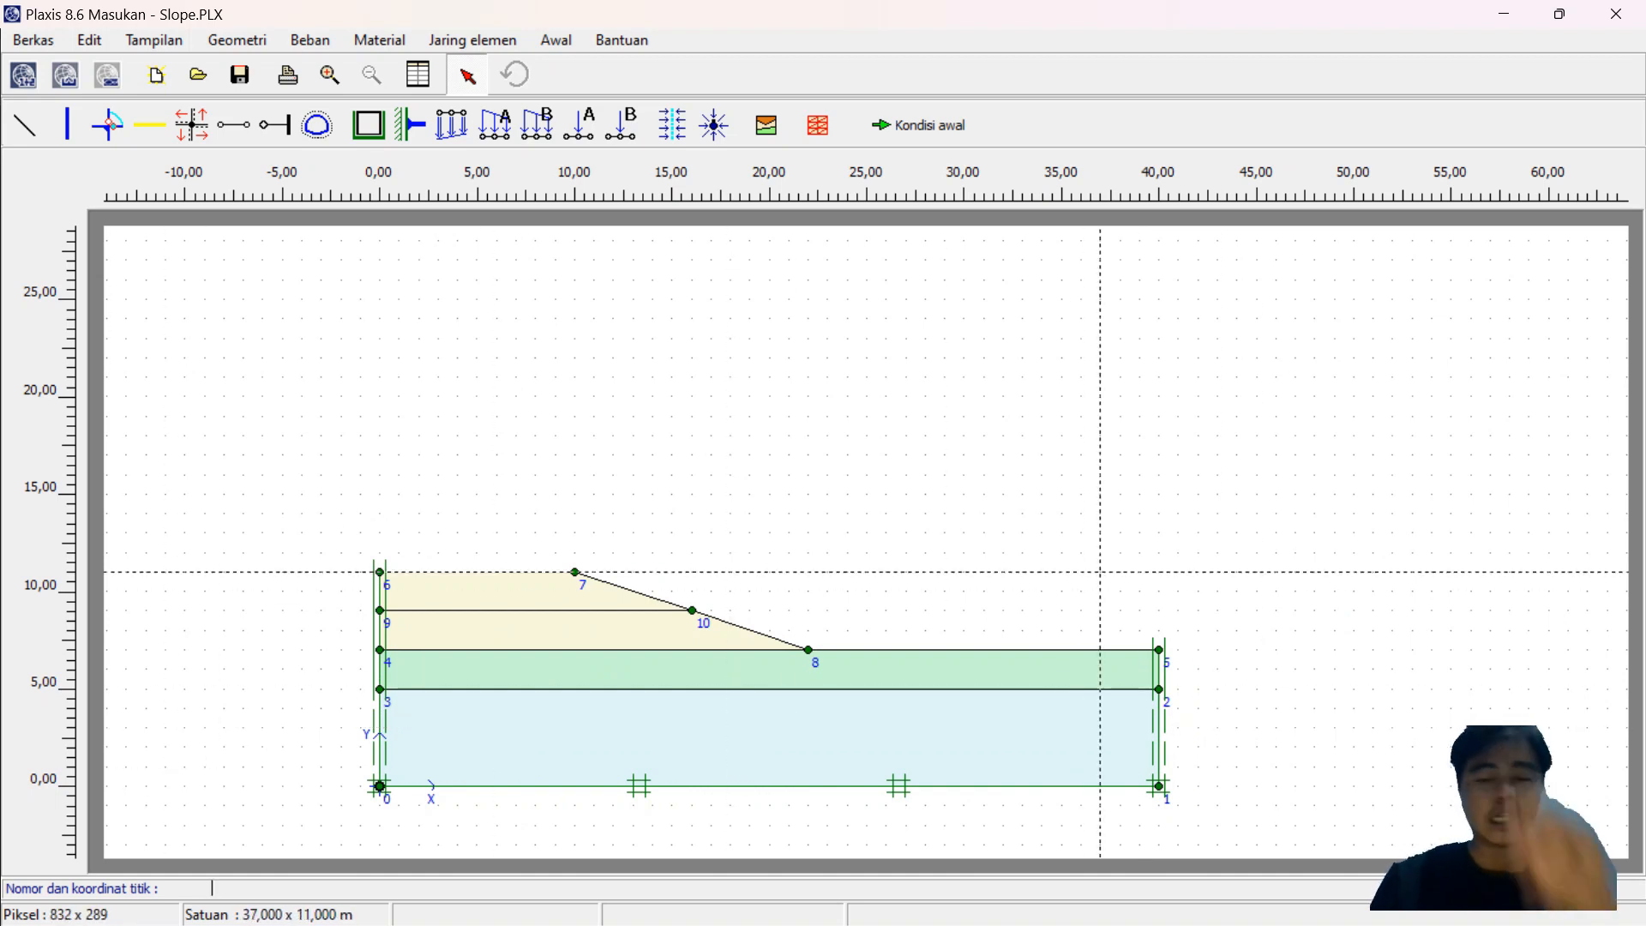
pyautogui.moveTo(1141, 898)
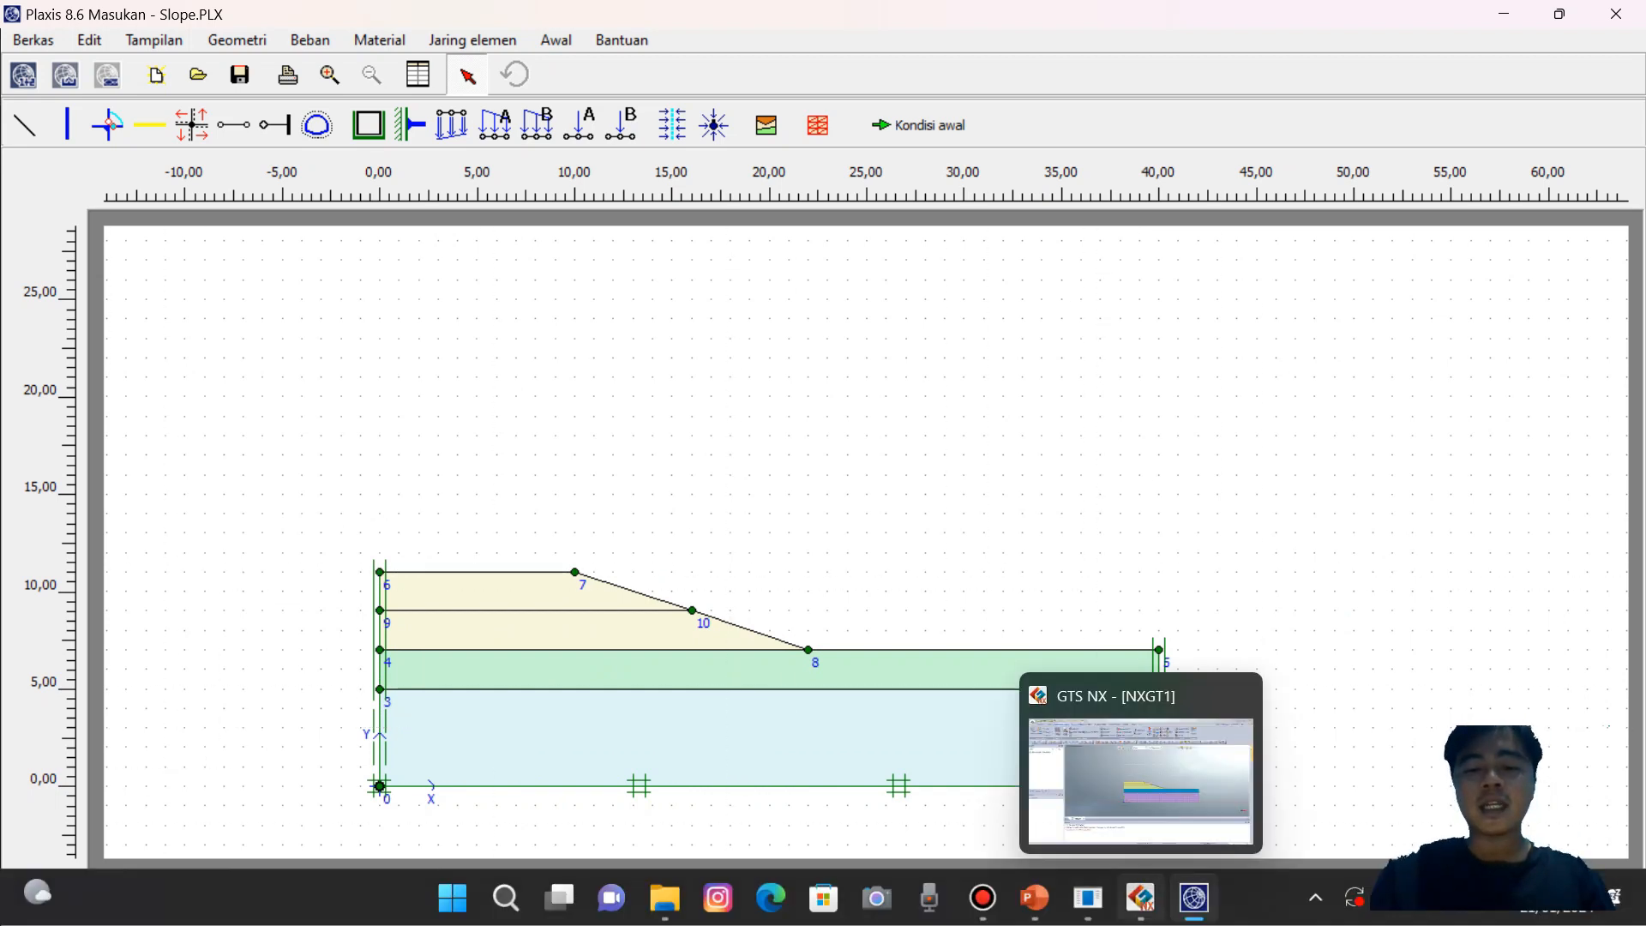
pyautogui.click(1141, 776)
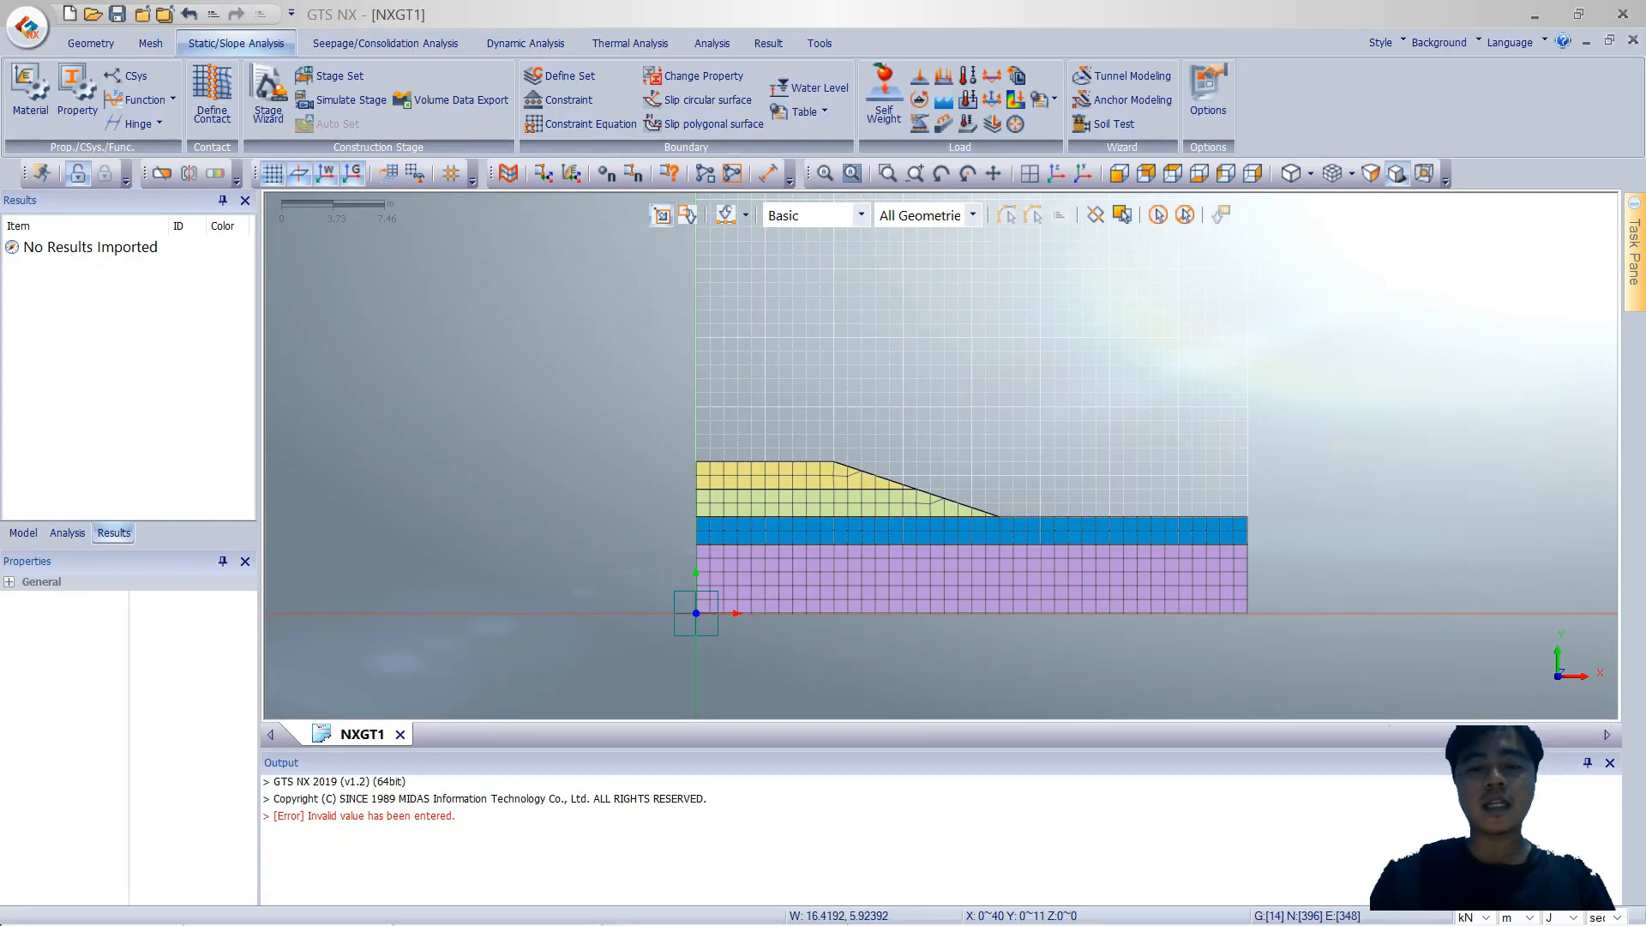
# Step: Add a self-weight gravity load to the model in a load set named SW
pyautogui.click(883, 94)
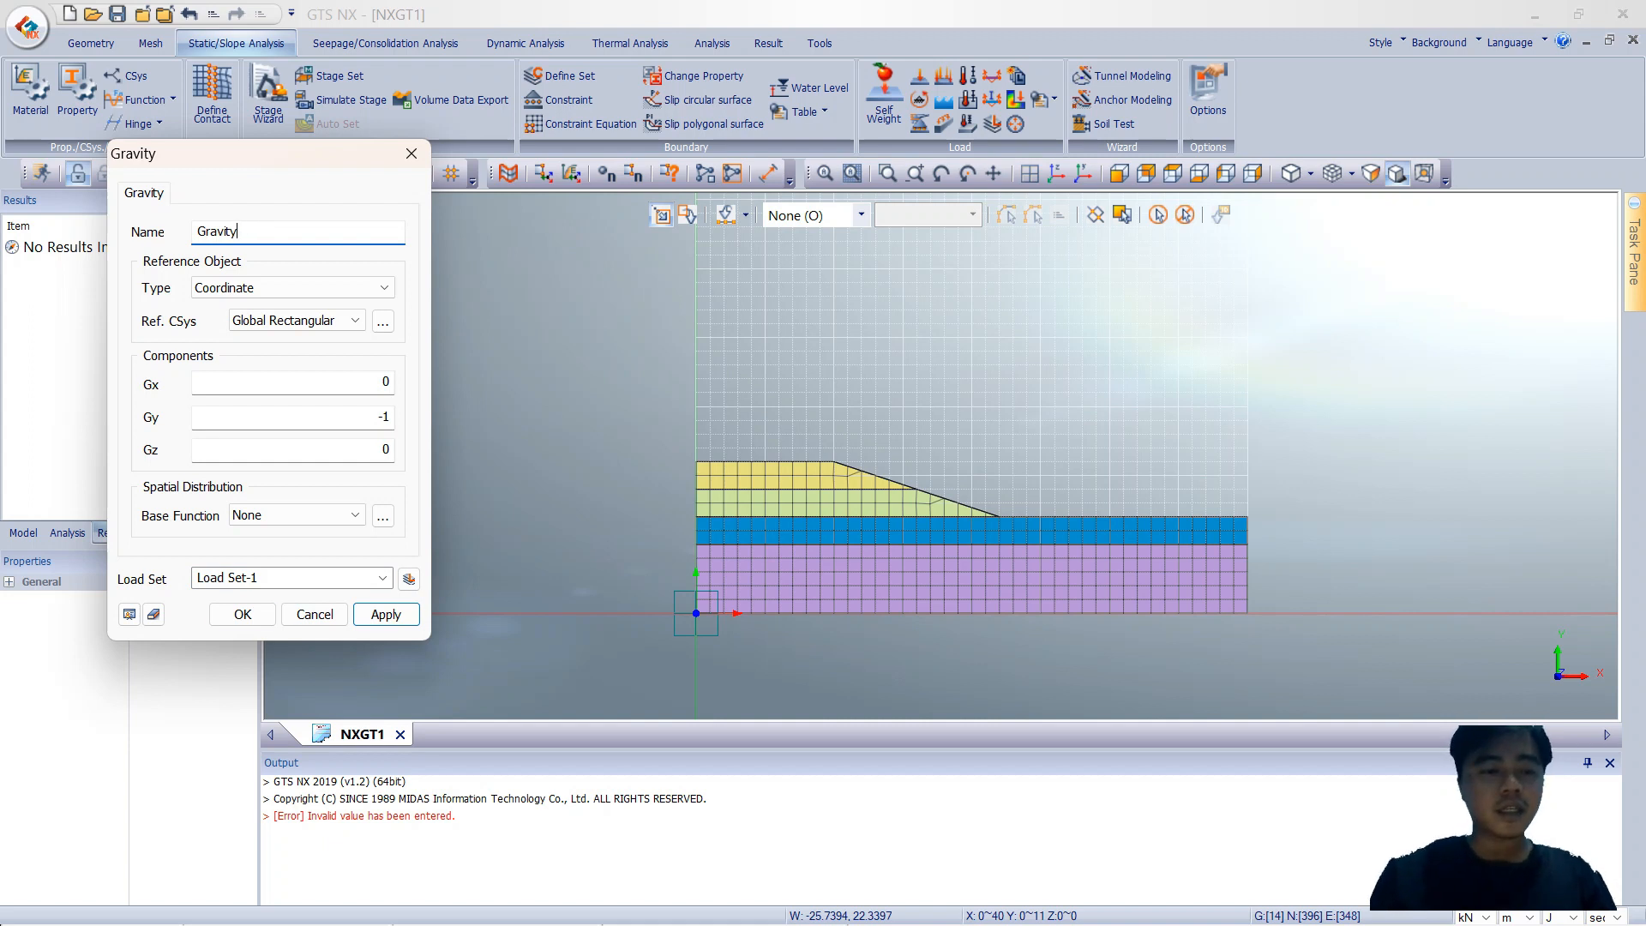
pyautogui.click(227, 578)
pyautogui.write('SW')
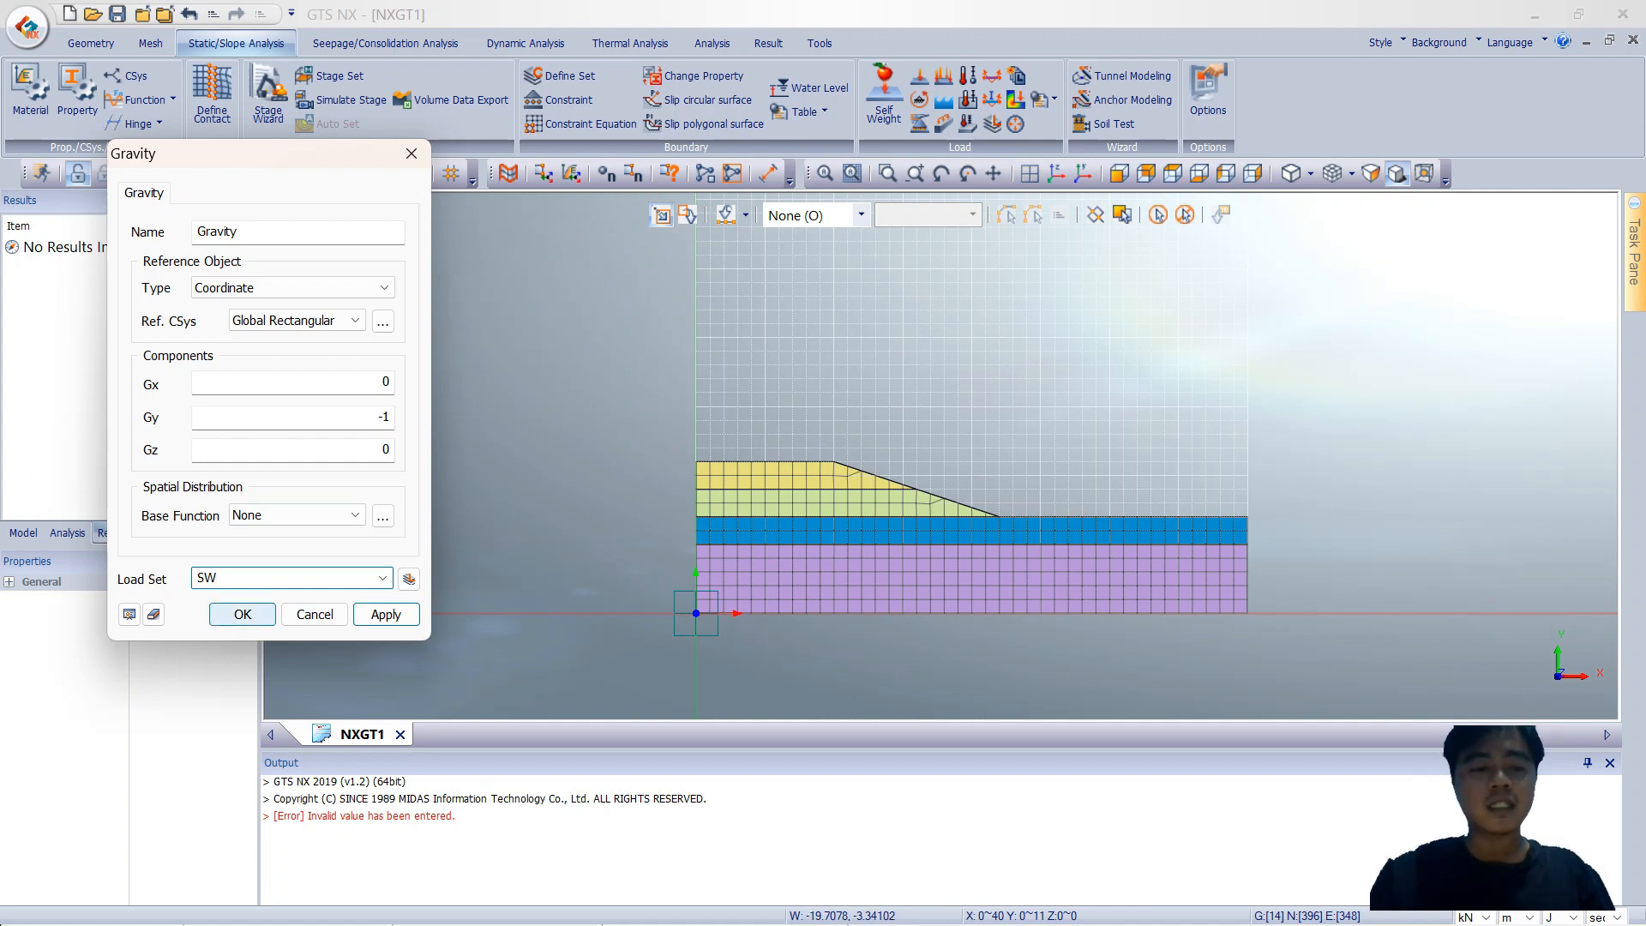
pyautogui.click(242, 614)
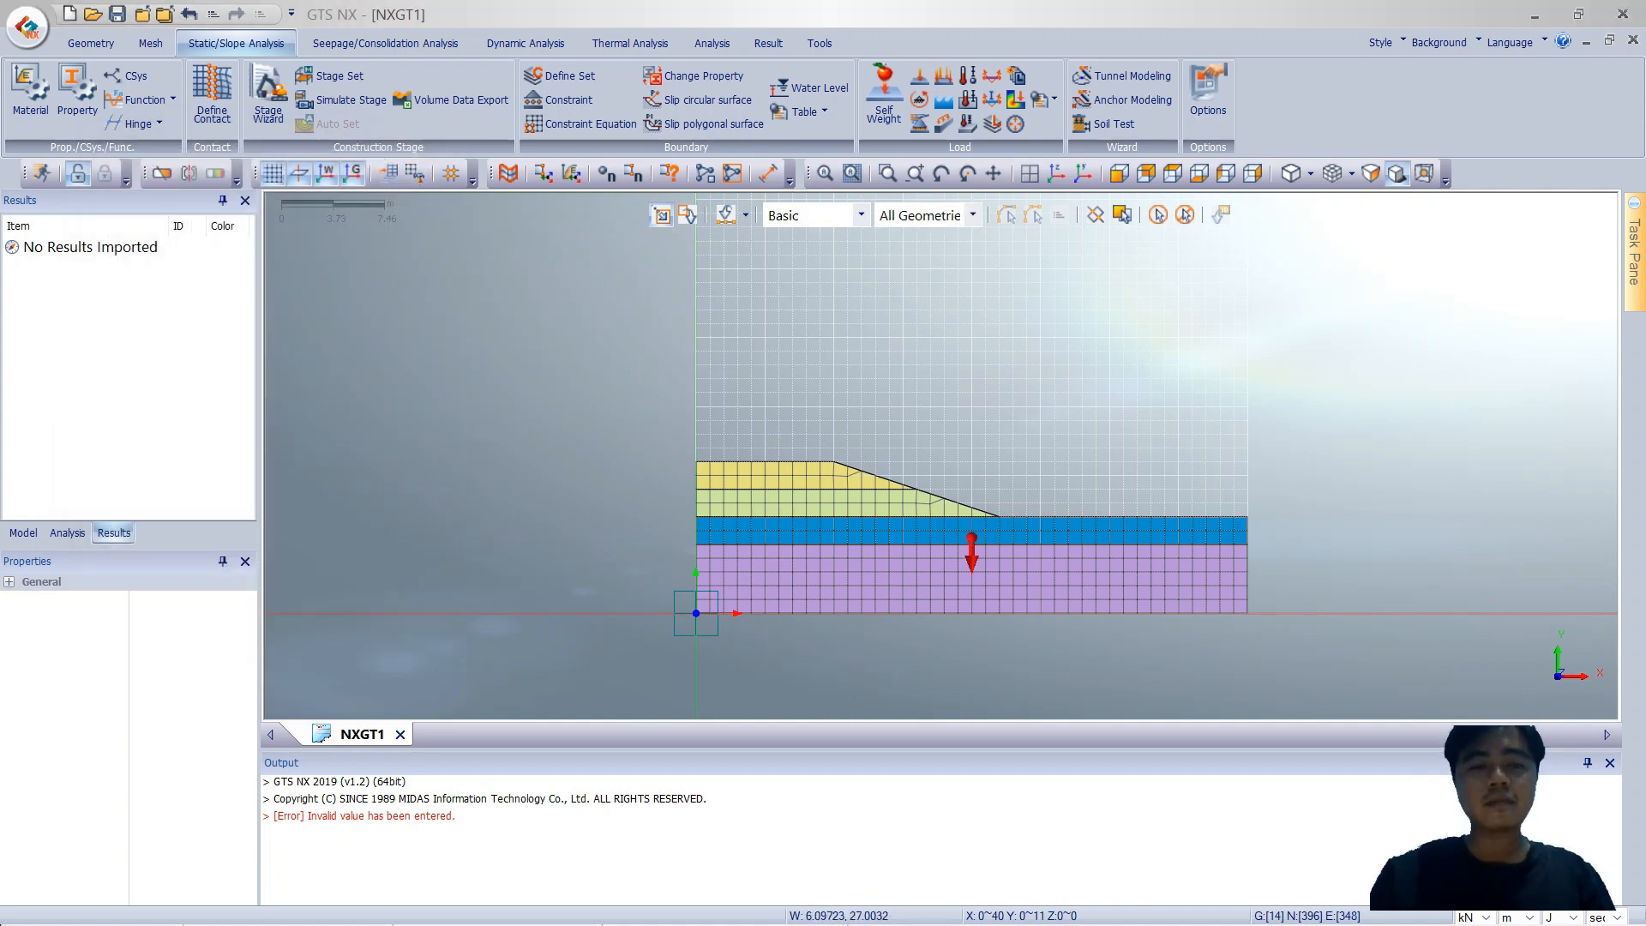
# Step: Apply automatic constraints considering all mesh sets, in Boundary Set-1
pyautogui.click(558, 99)
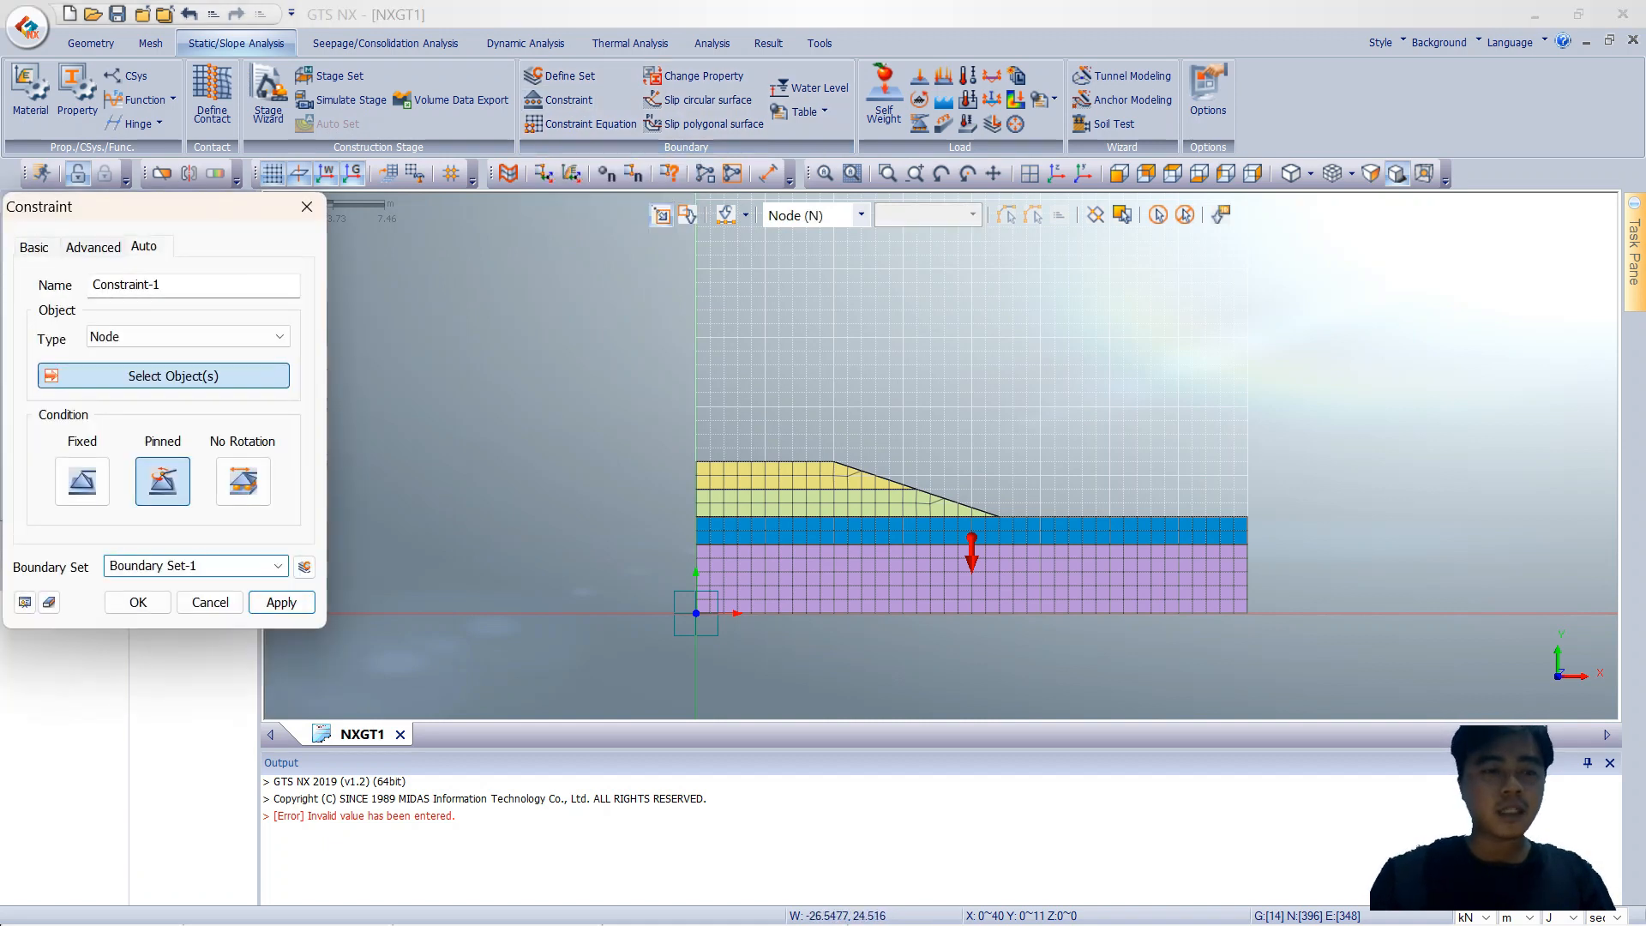
pyautogui.click(143, 247)
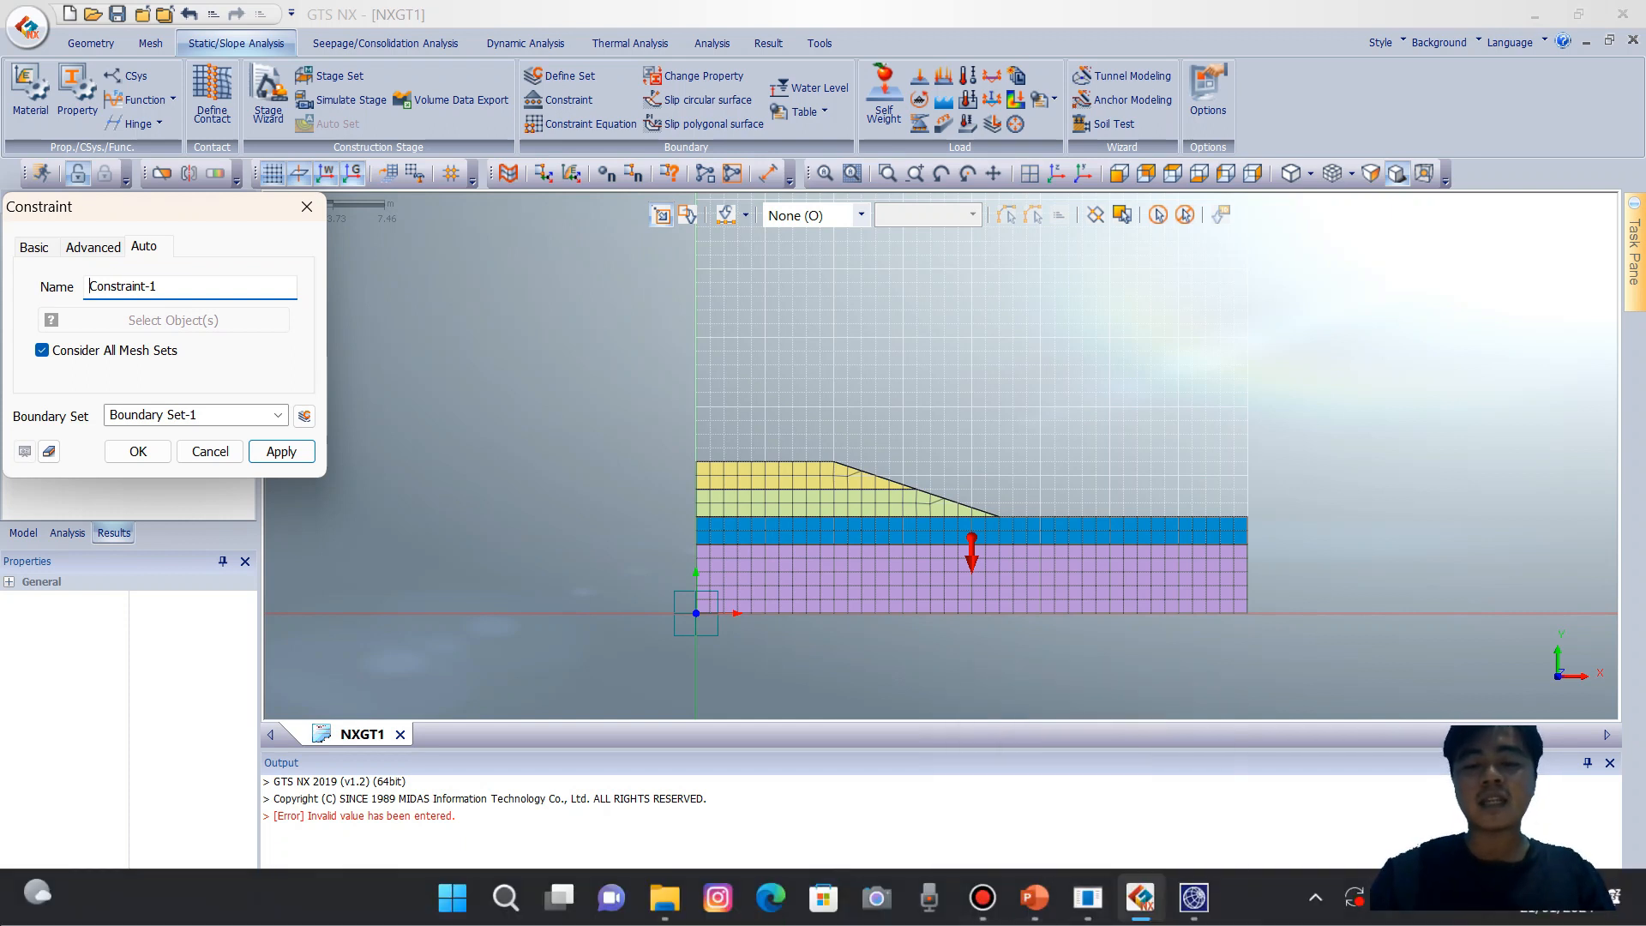
pyautogui.click(1194, 898)
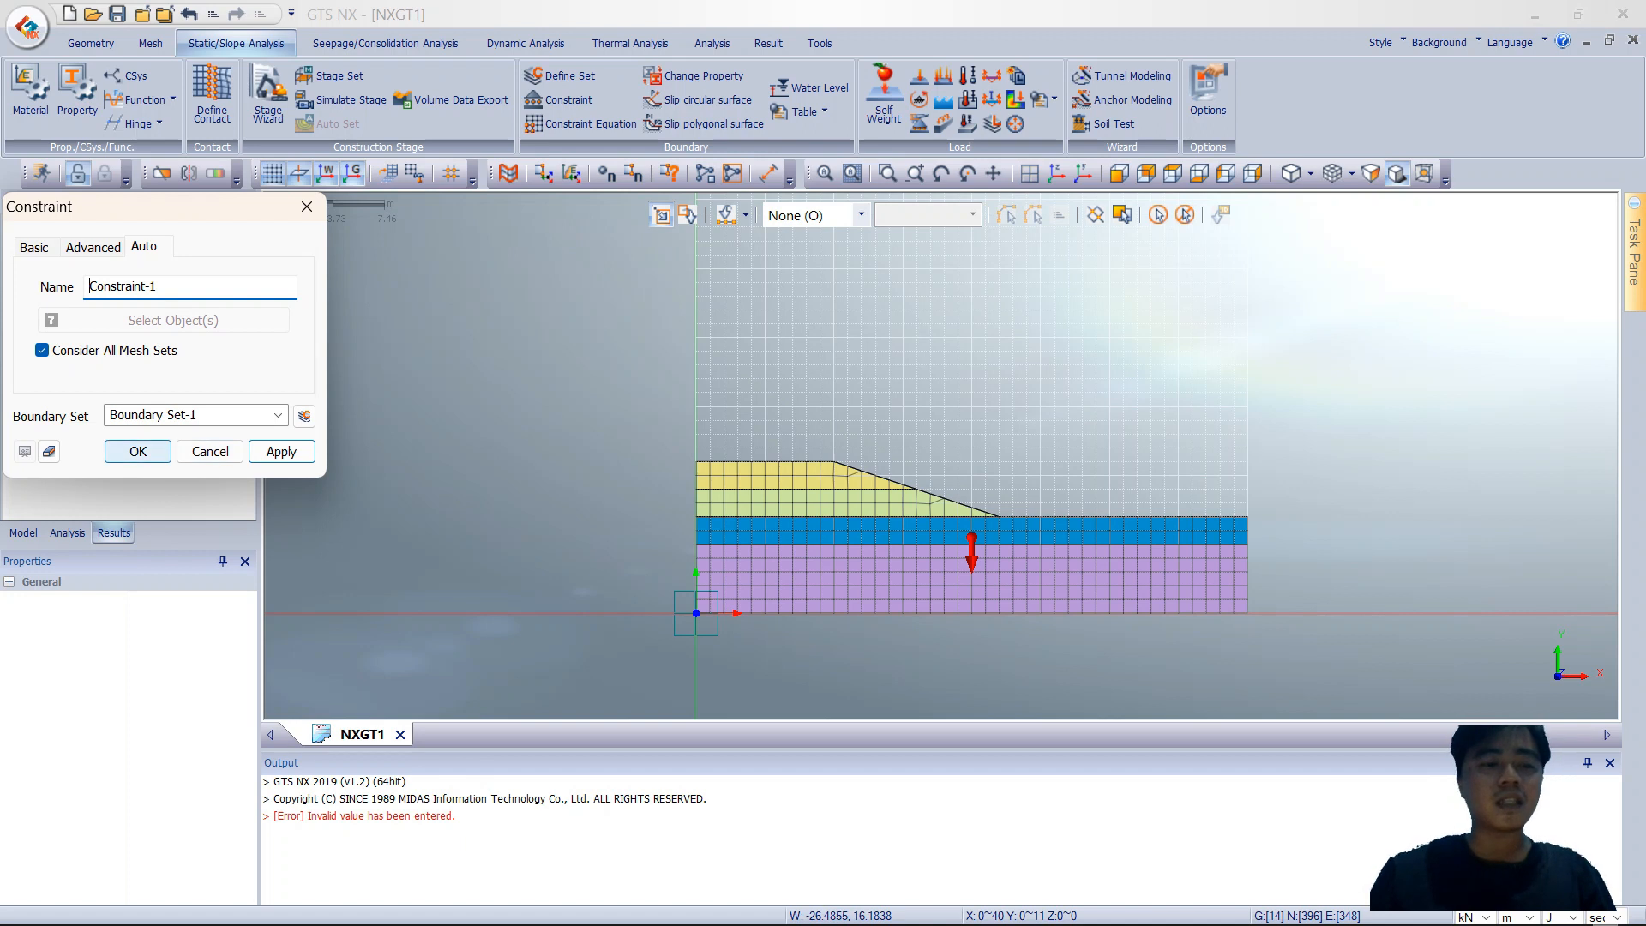
pyautogui.click(33, 247)
pyautogui.click(144, 246)
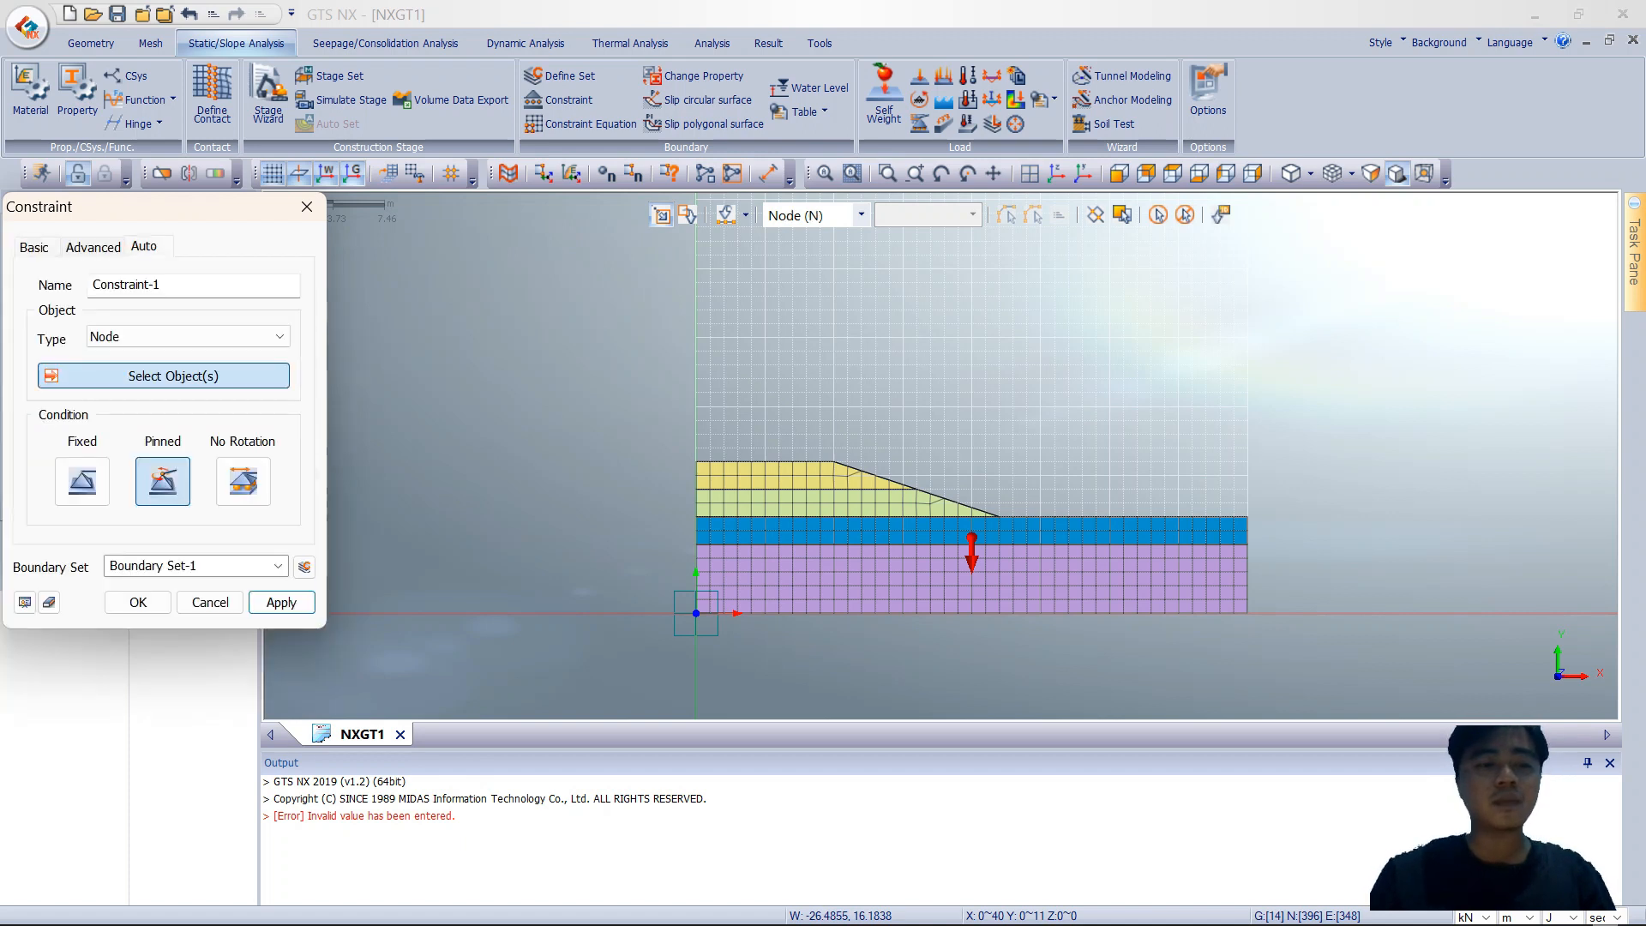
pyautogui.click(138, 451)
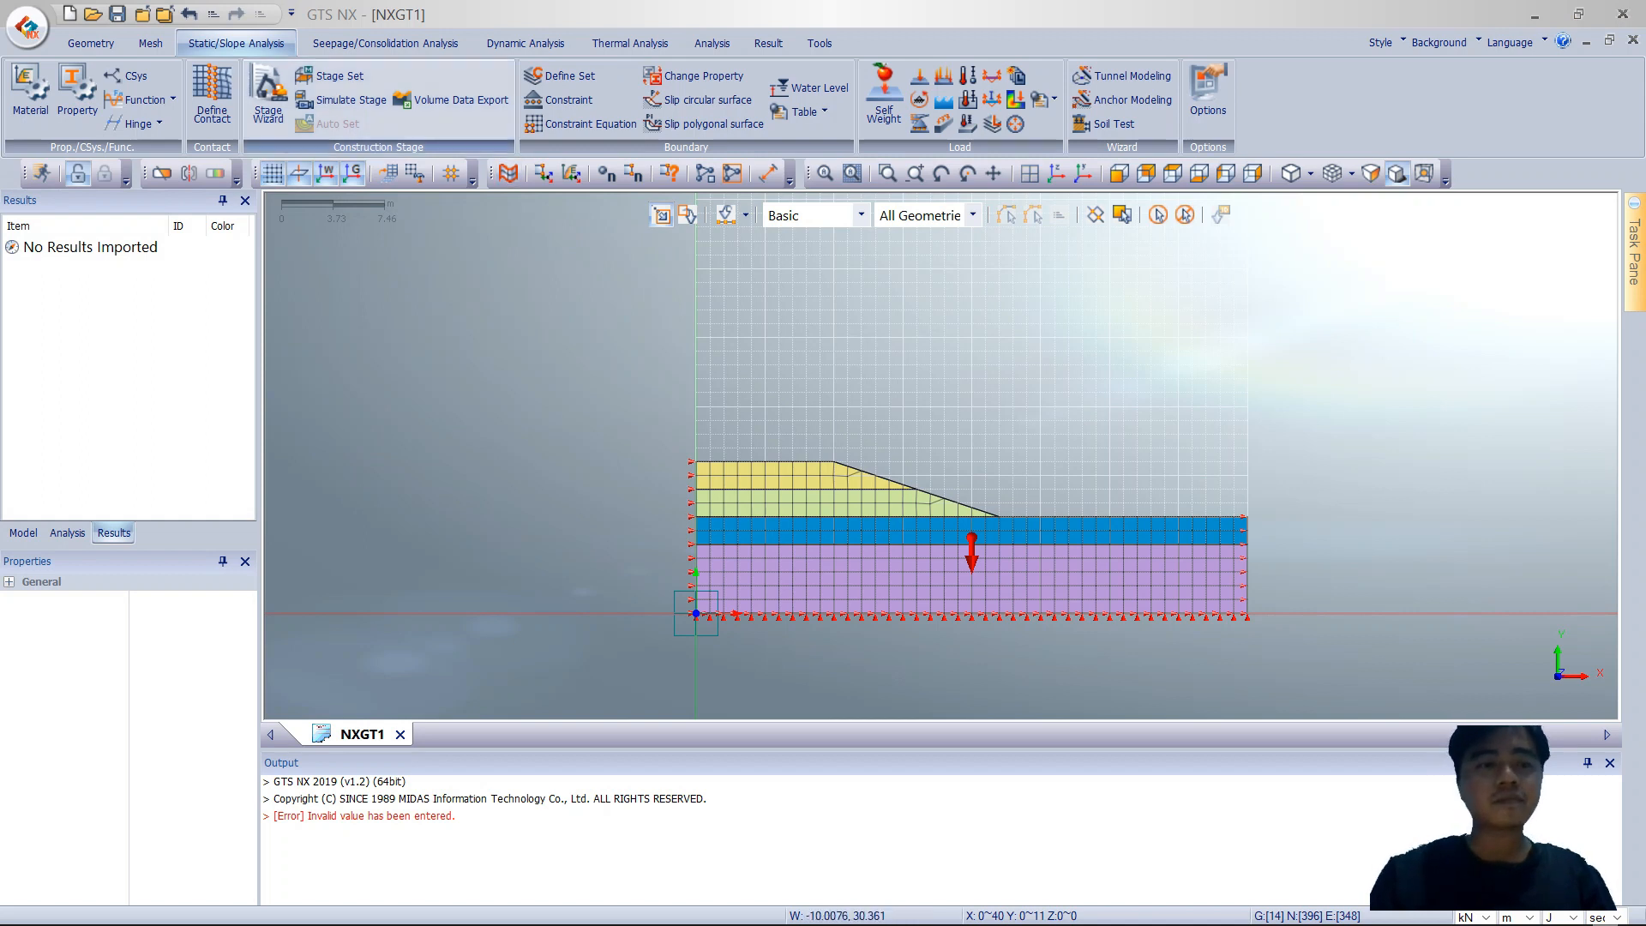
# Step: Add a Stress construction stage set named Timbunan and open its stage definition
pyautogui.click(330, 75)
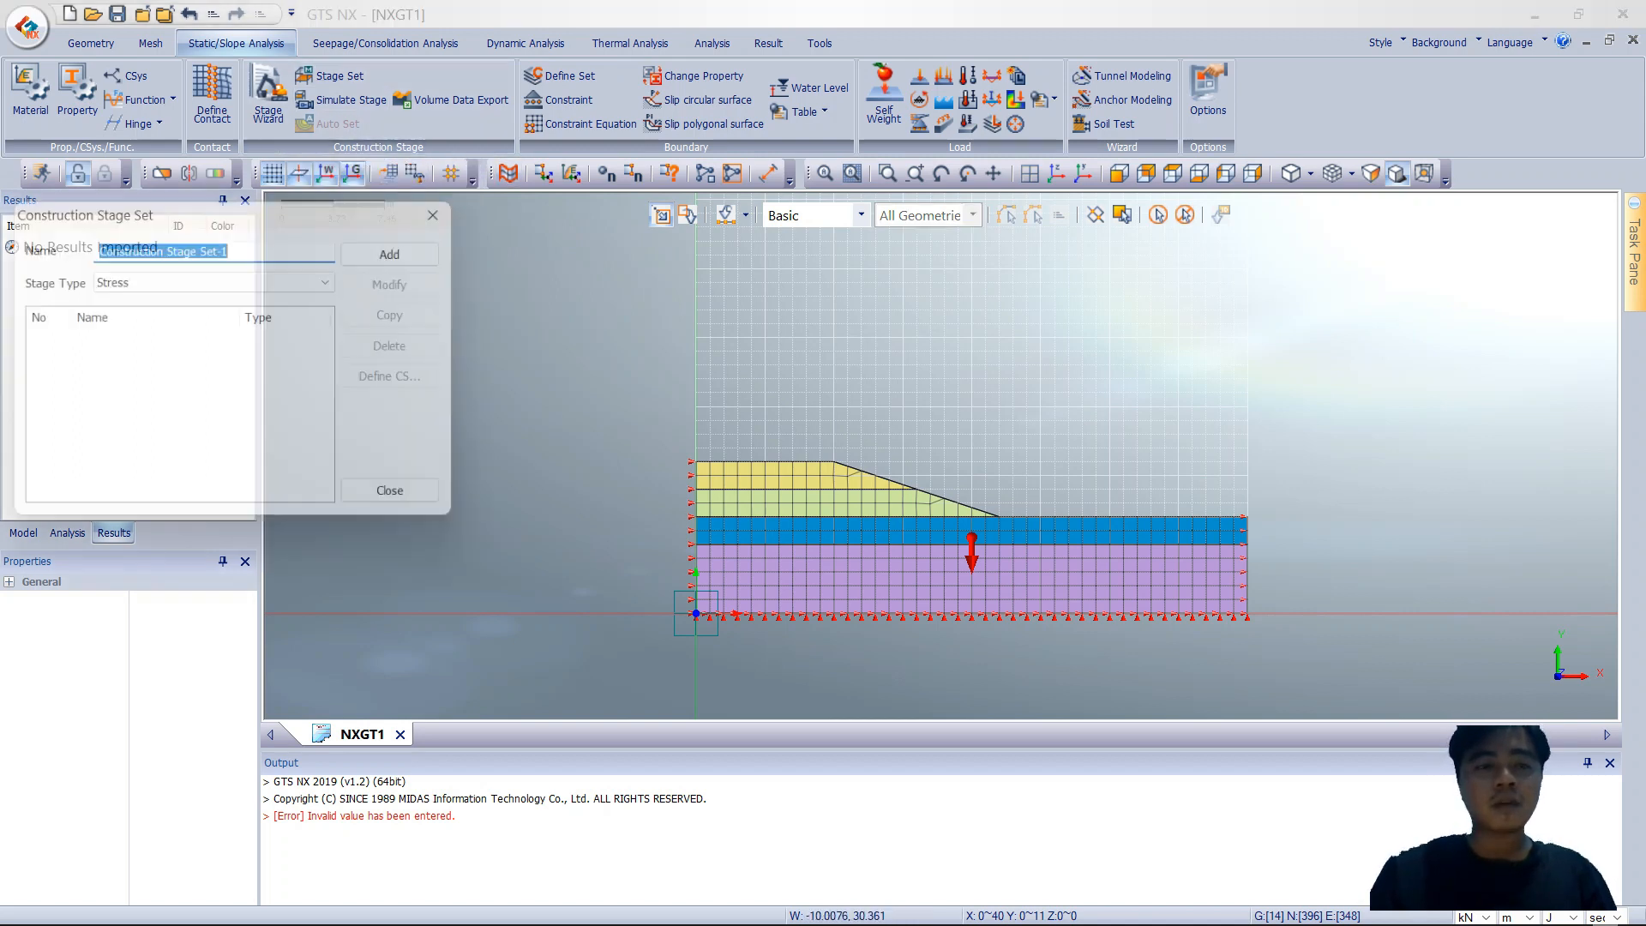
pyautogui.write('Timbunan')
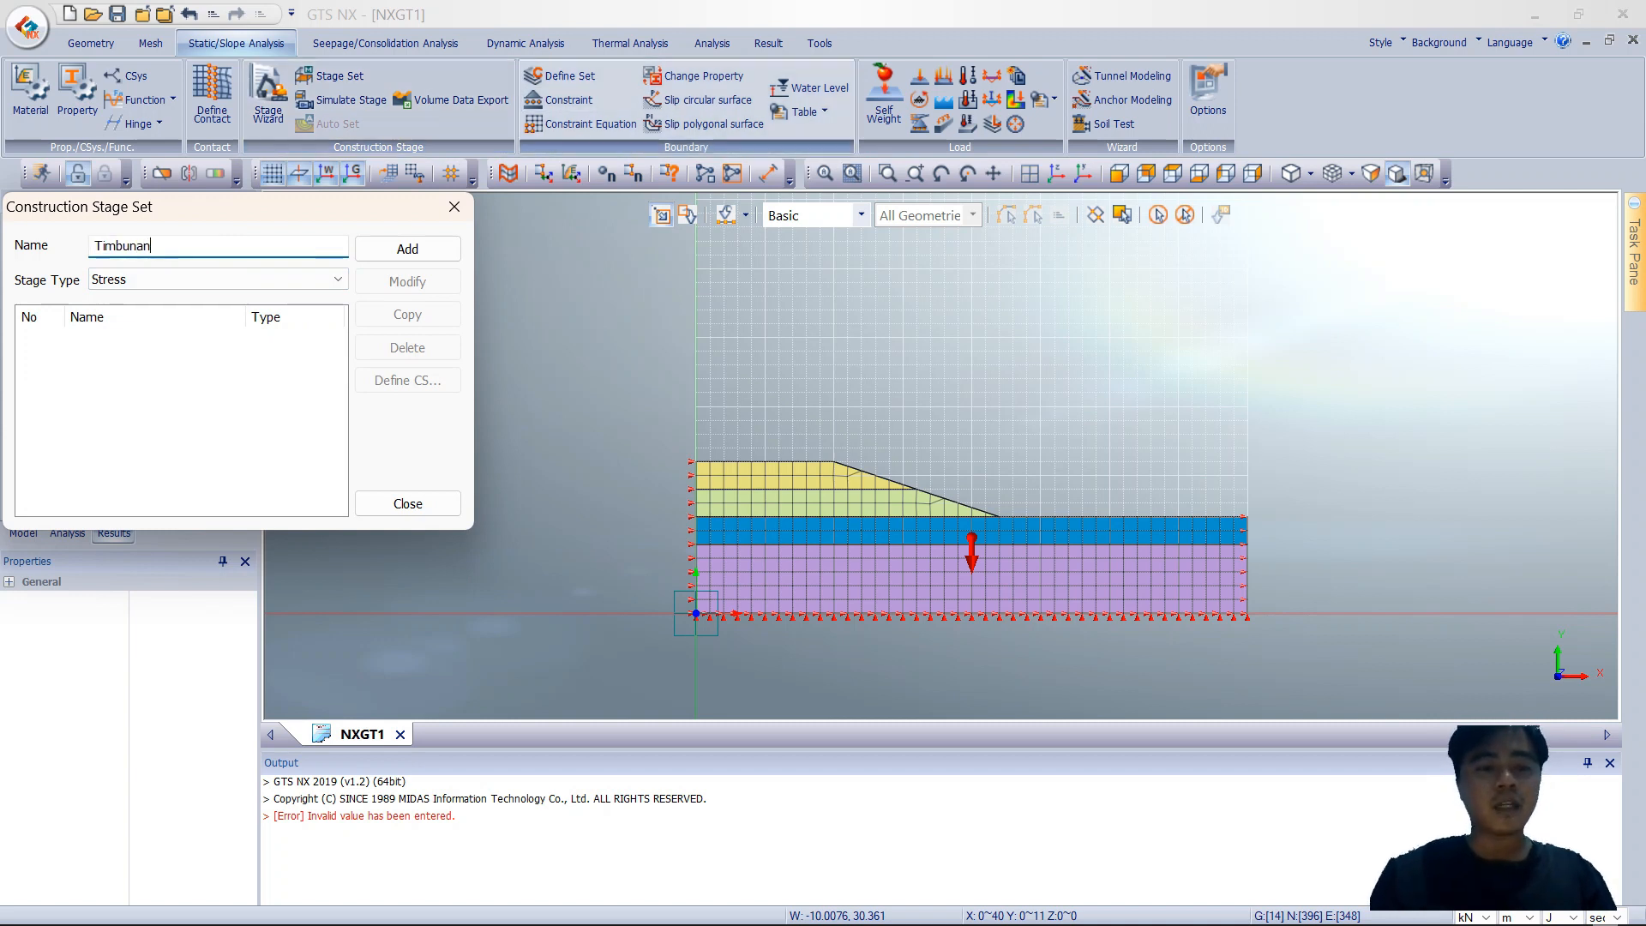
pyautogui.click(407, 248)
pyautogui.doubleClick(154, 336)
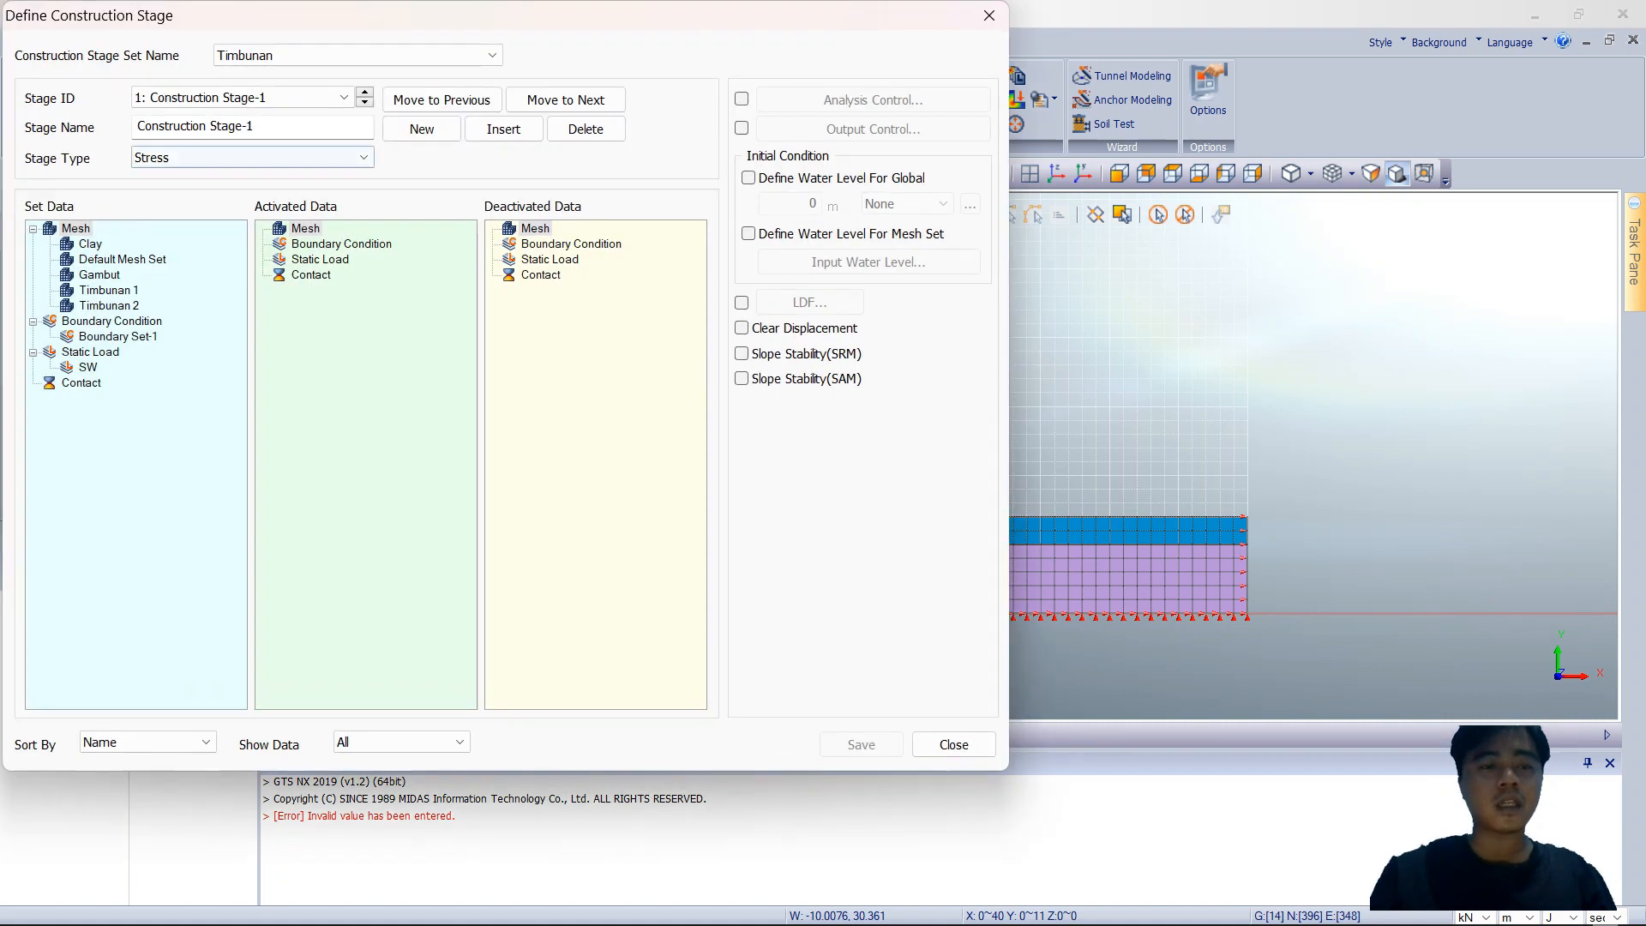
# Step: Name the first stage Initial Condition and activate all mesh sets except Timbunan 1 and Timbunan 2
pyautogui.write('I')
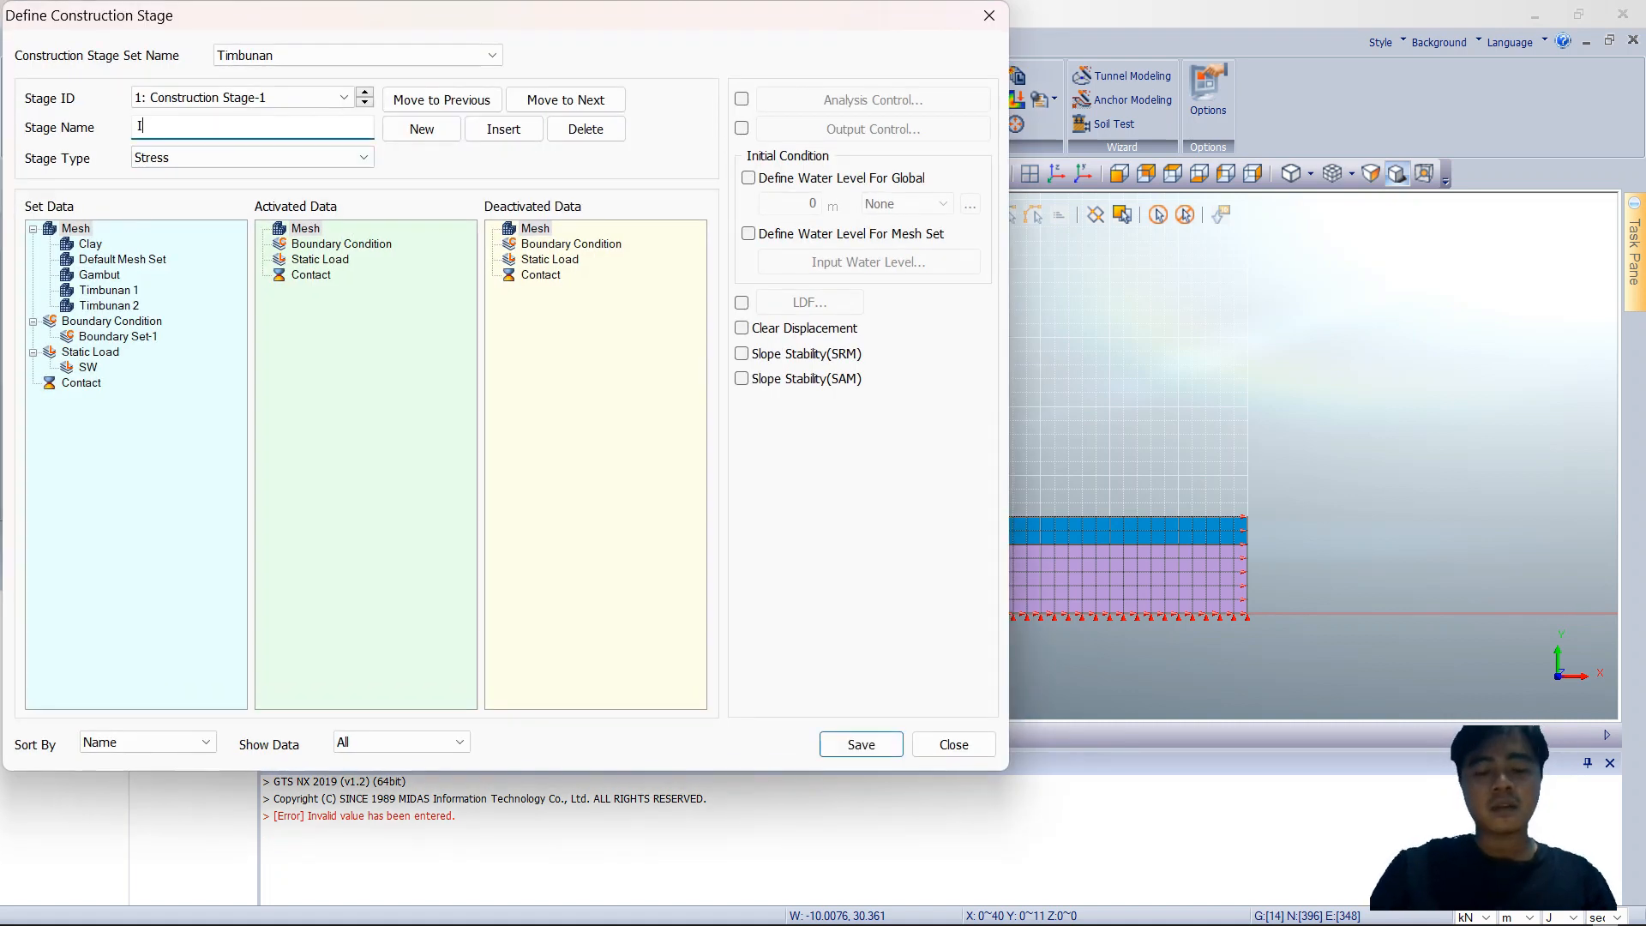
pyautogui.write('nitial Condition')
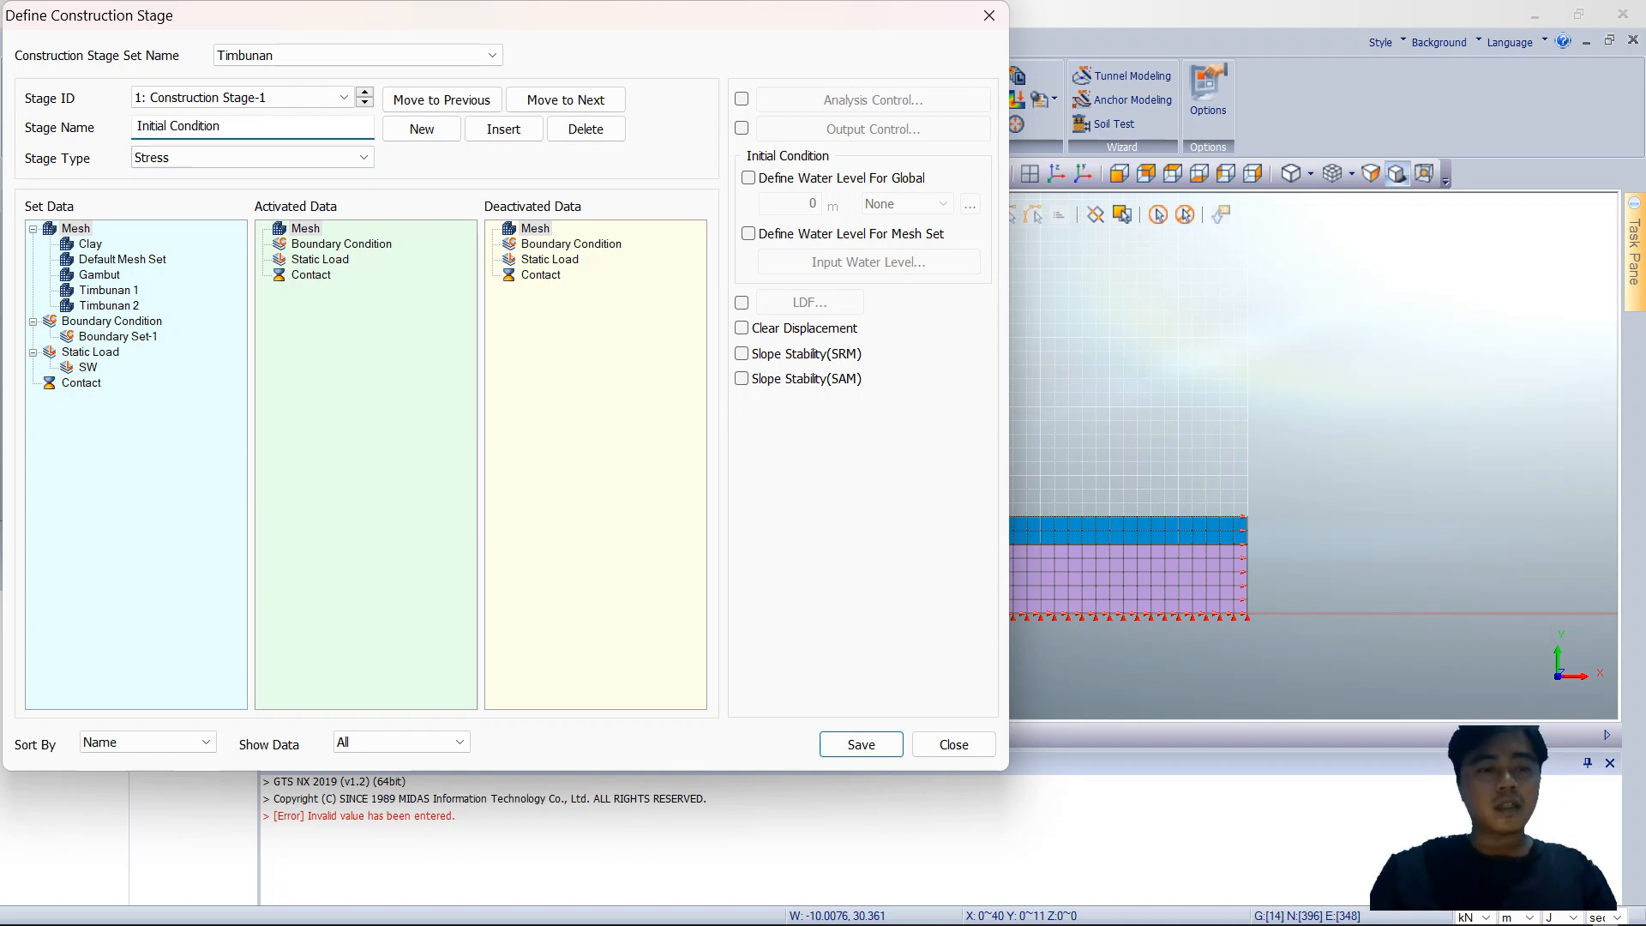
pyautogui.click(76, 228)
pyautogui.moveTo(76, 228); pyautogui.dragTo(305, 228)
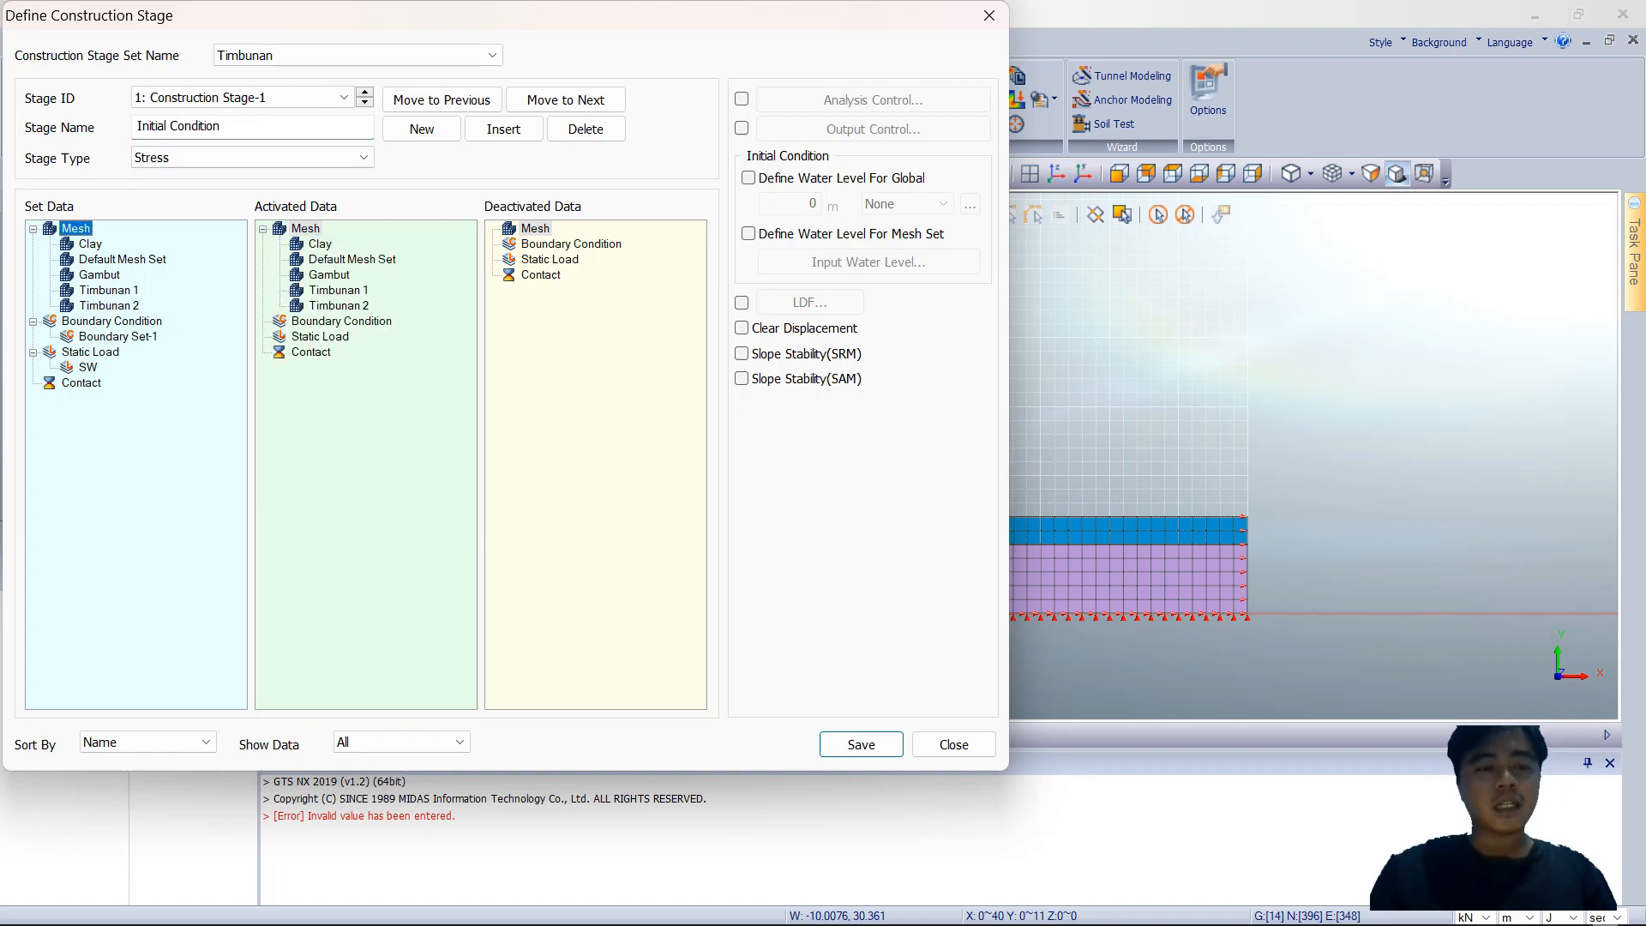
pyautogui.click(338, 290)
pyautogui.keyDown('ctrl'); pyautogui.click(337, 306); pyautogui.keyUp('ctrl')
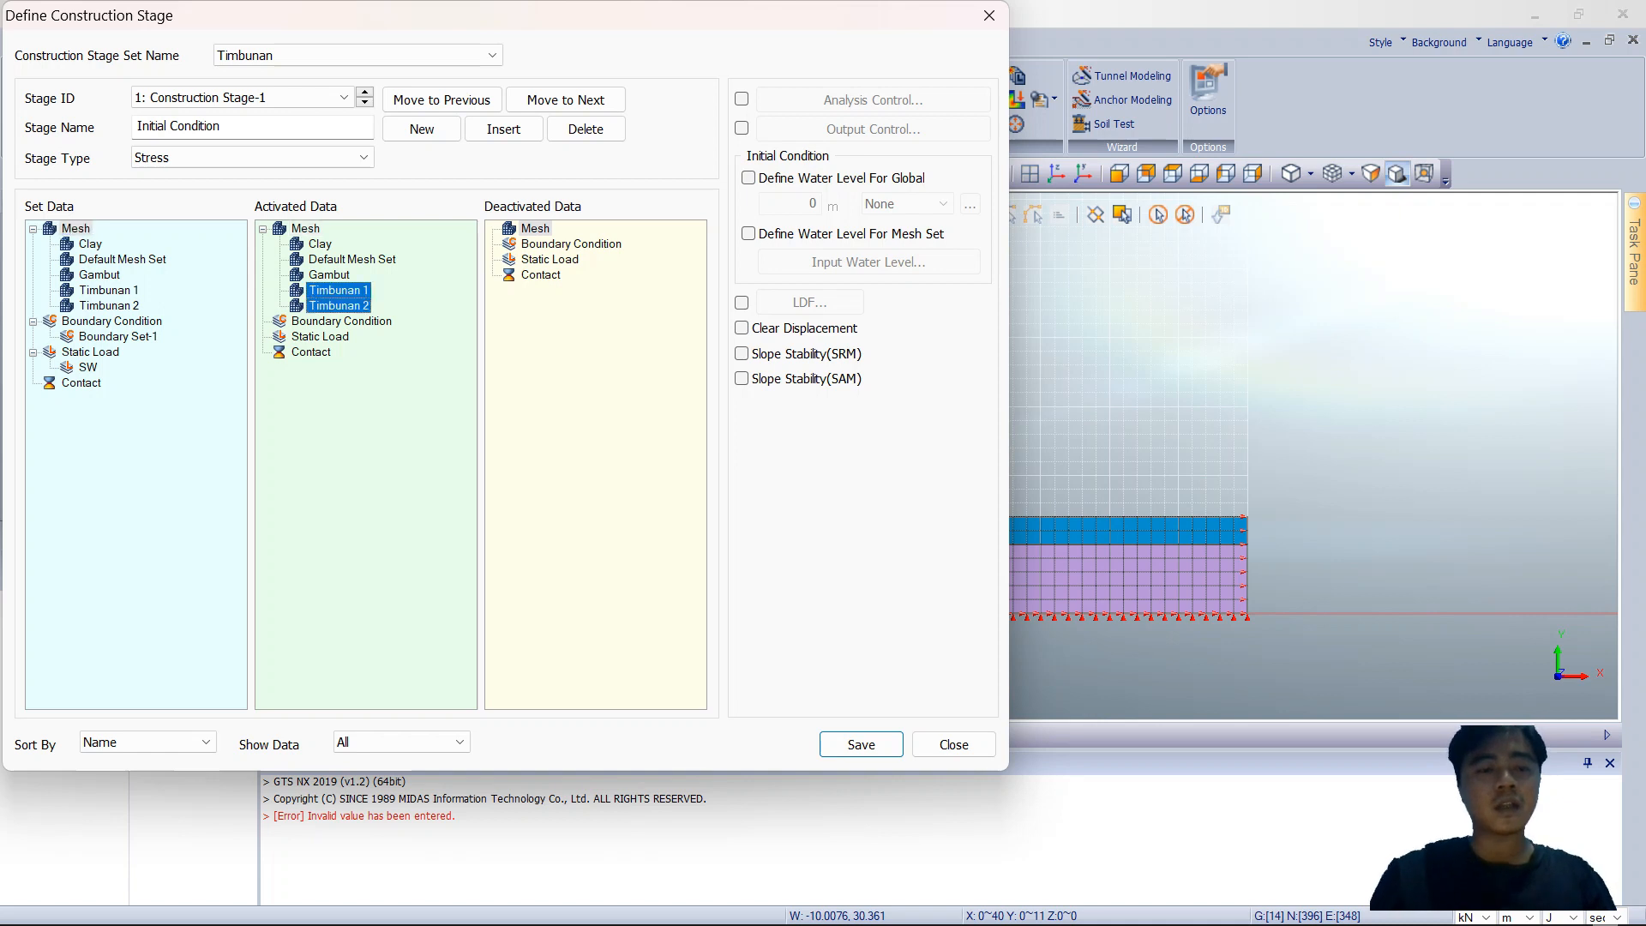
pyautogui.press('Delete')
# Step: Activate Boundary Set-1 and the SW static load in the Initial Condition stage, and save the stage
pyautogui.moveTo(111, 321); pyautogui.dragTo(342, 290)
pyautogui.click(90, 351)
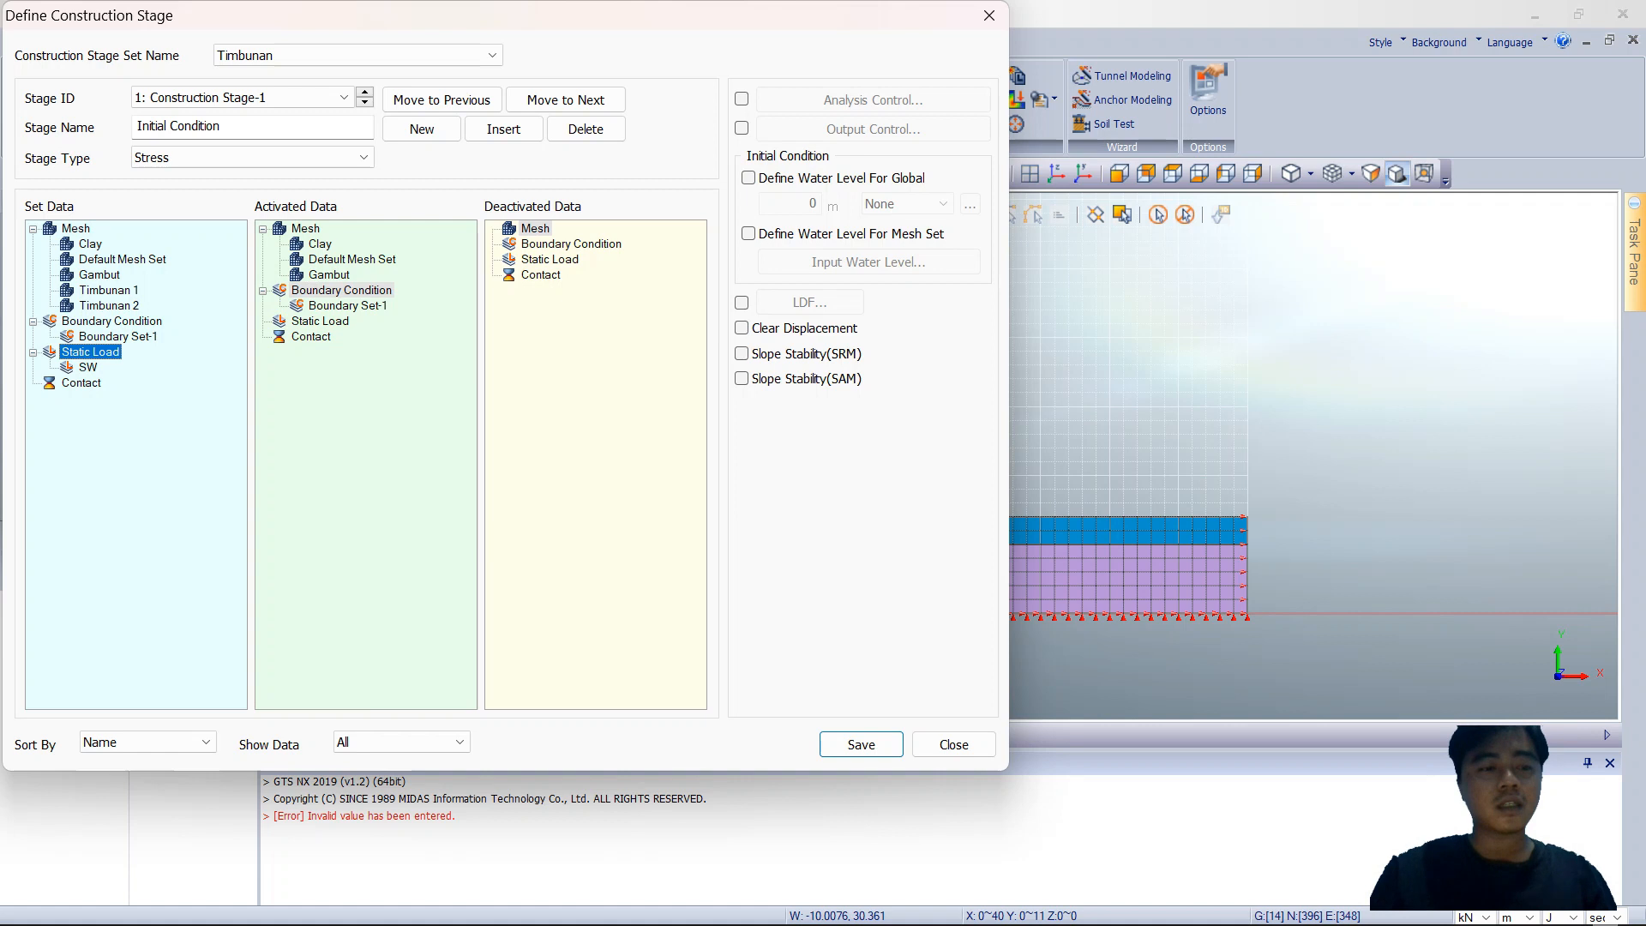
pyautogui.click(262, 322)
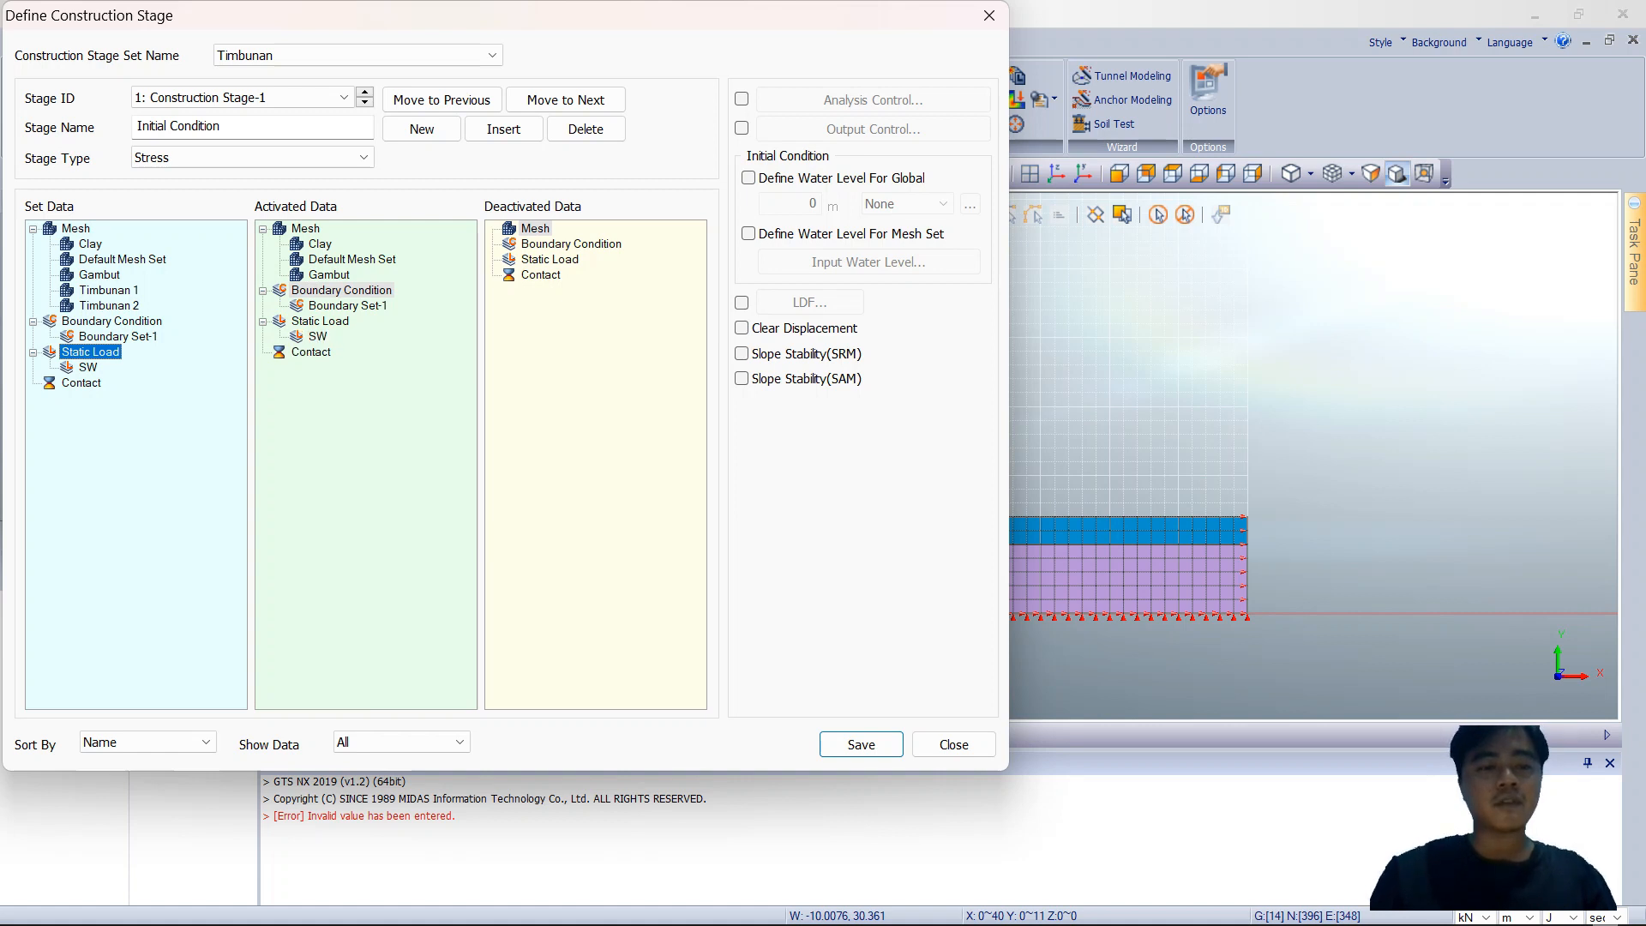
pyautogui.click(860, 744)
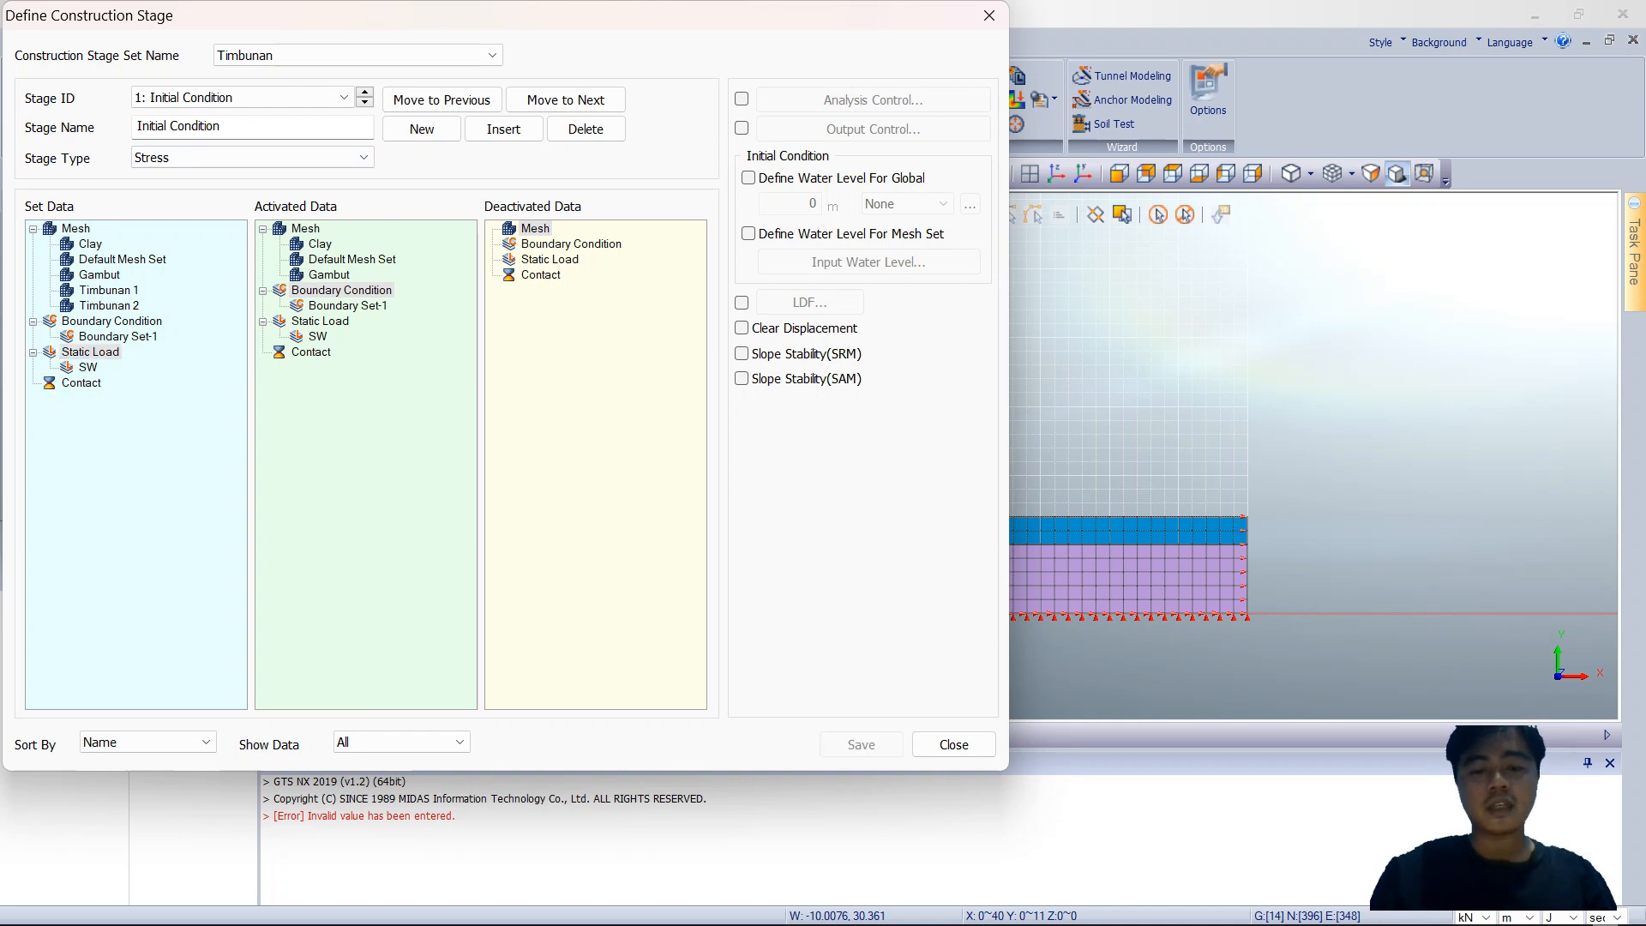
# Step: Create and save a second stage named Timbunan Pertama with mesh set Timbunan 1, Boundary Set-1 and the SW load activated
pyautogui.click(421, 129)
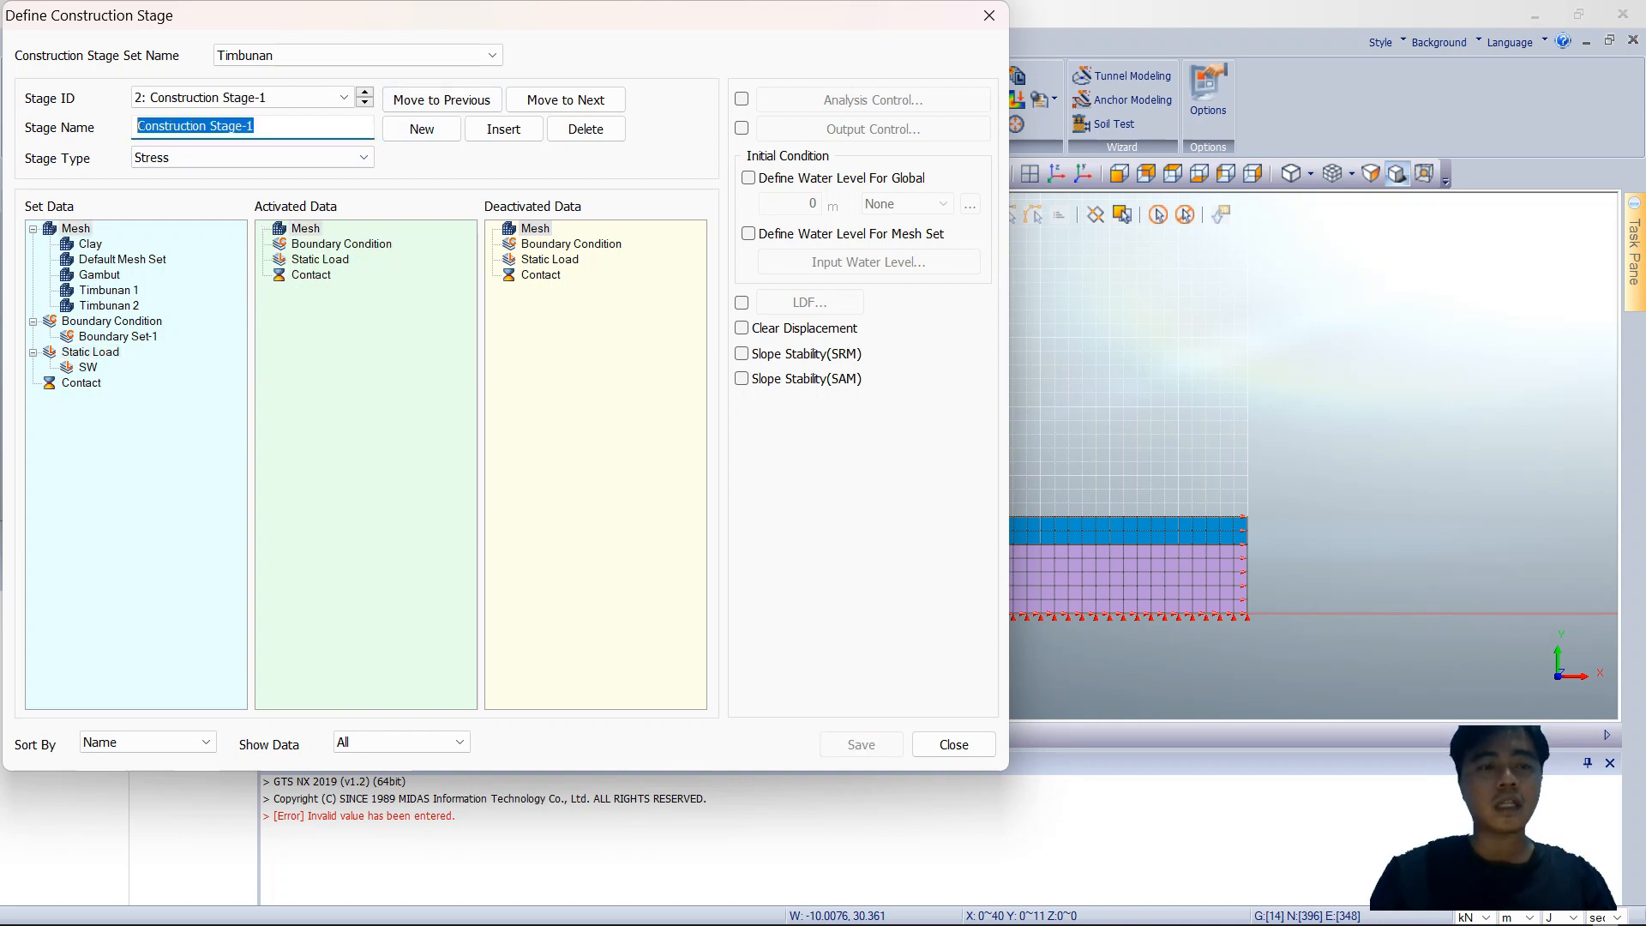
pyautogui.write('Timbunan ')
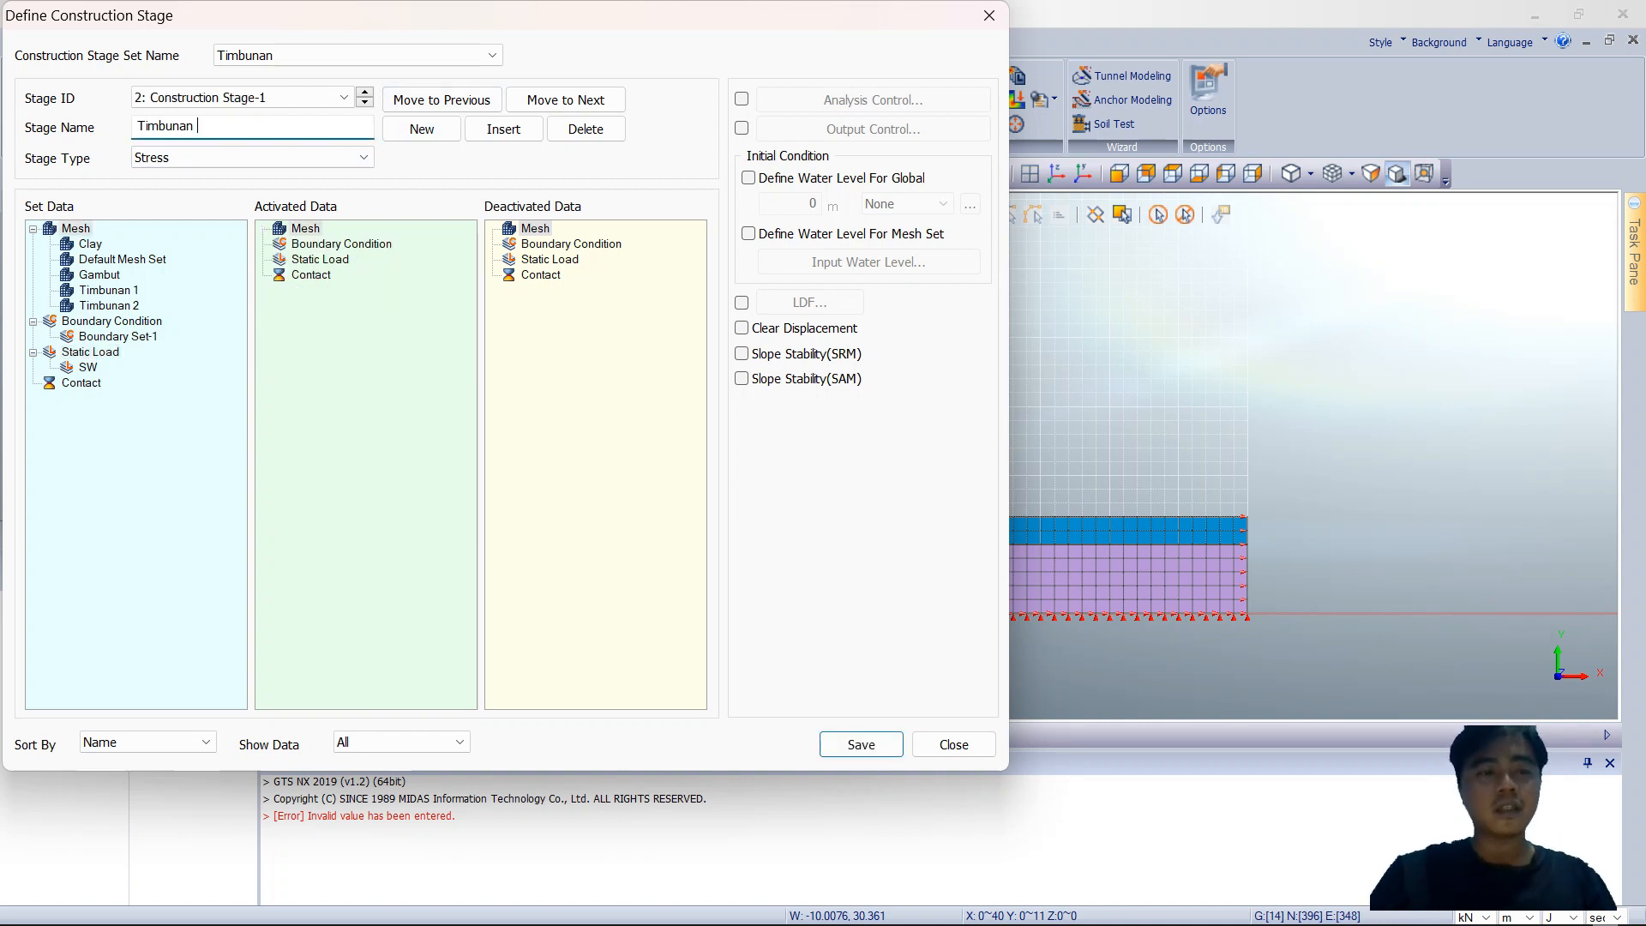
pyautogui.write('Pertama')
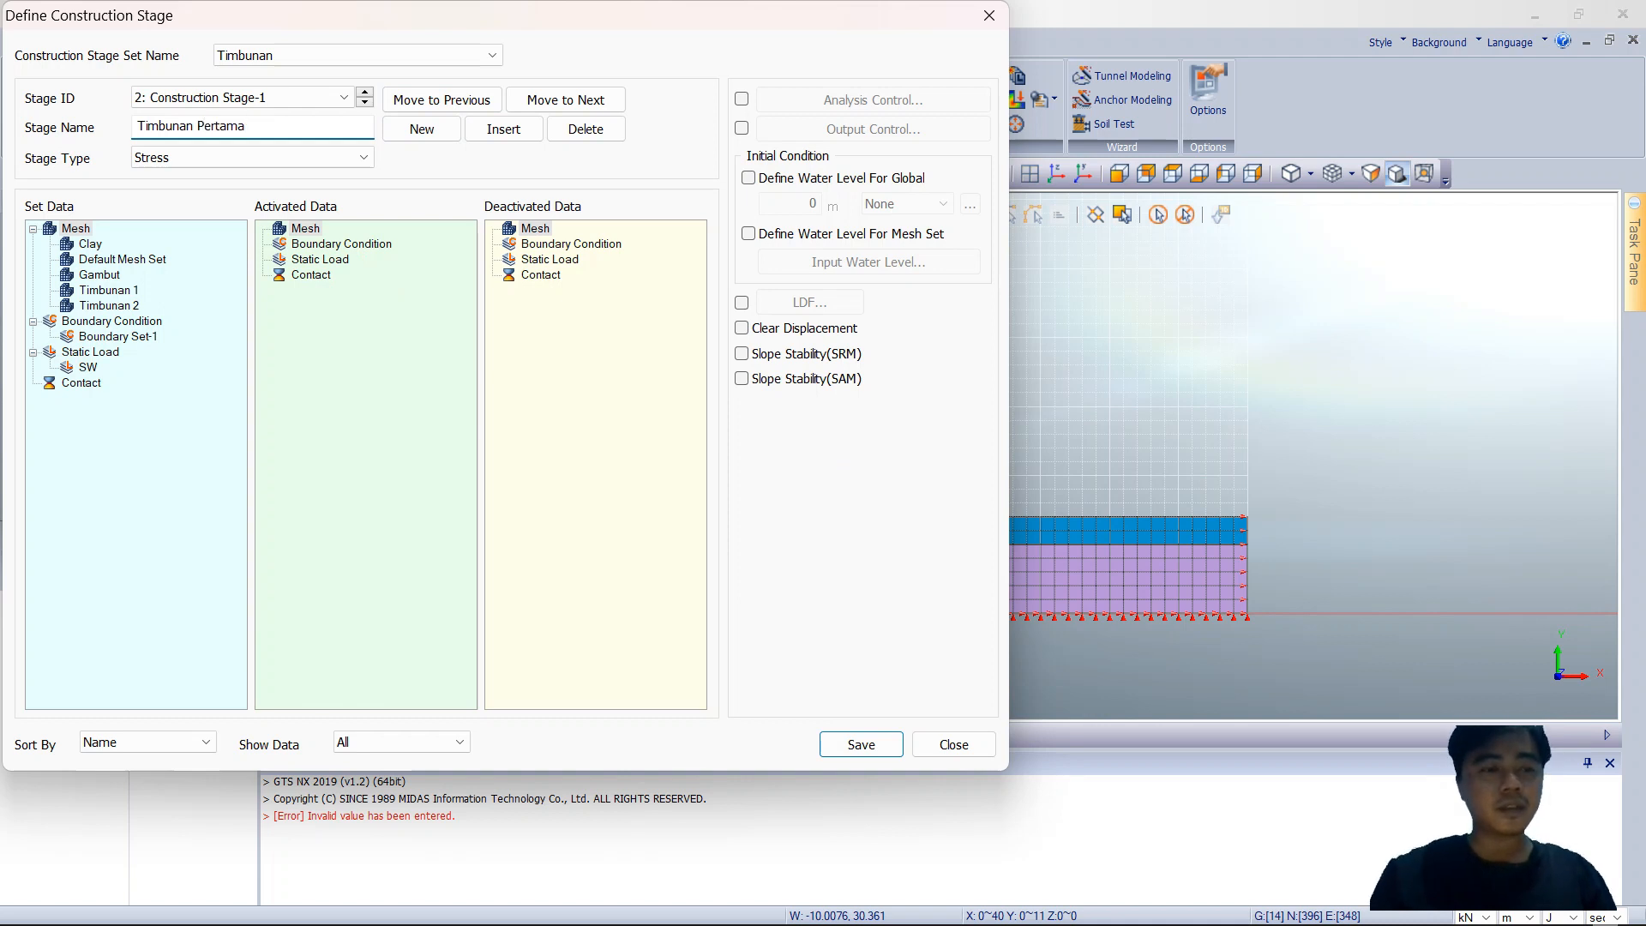
pyautogui.moveTo(108, 290); pyautogui.dragTo(343, 289)
pyautogui.moveTo(111, 321); pyautogui.dragTo(343, 321)
pyautogui.click(90, 352)
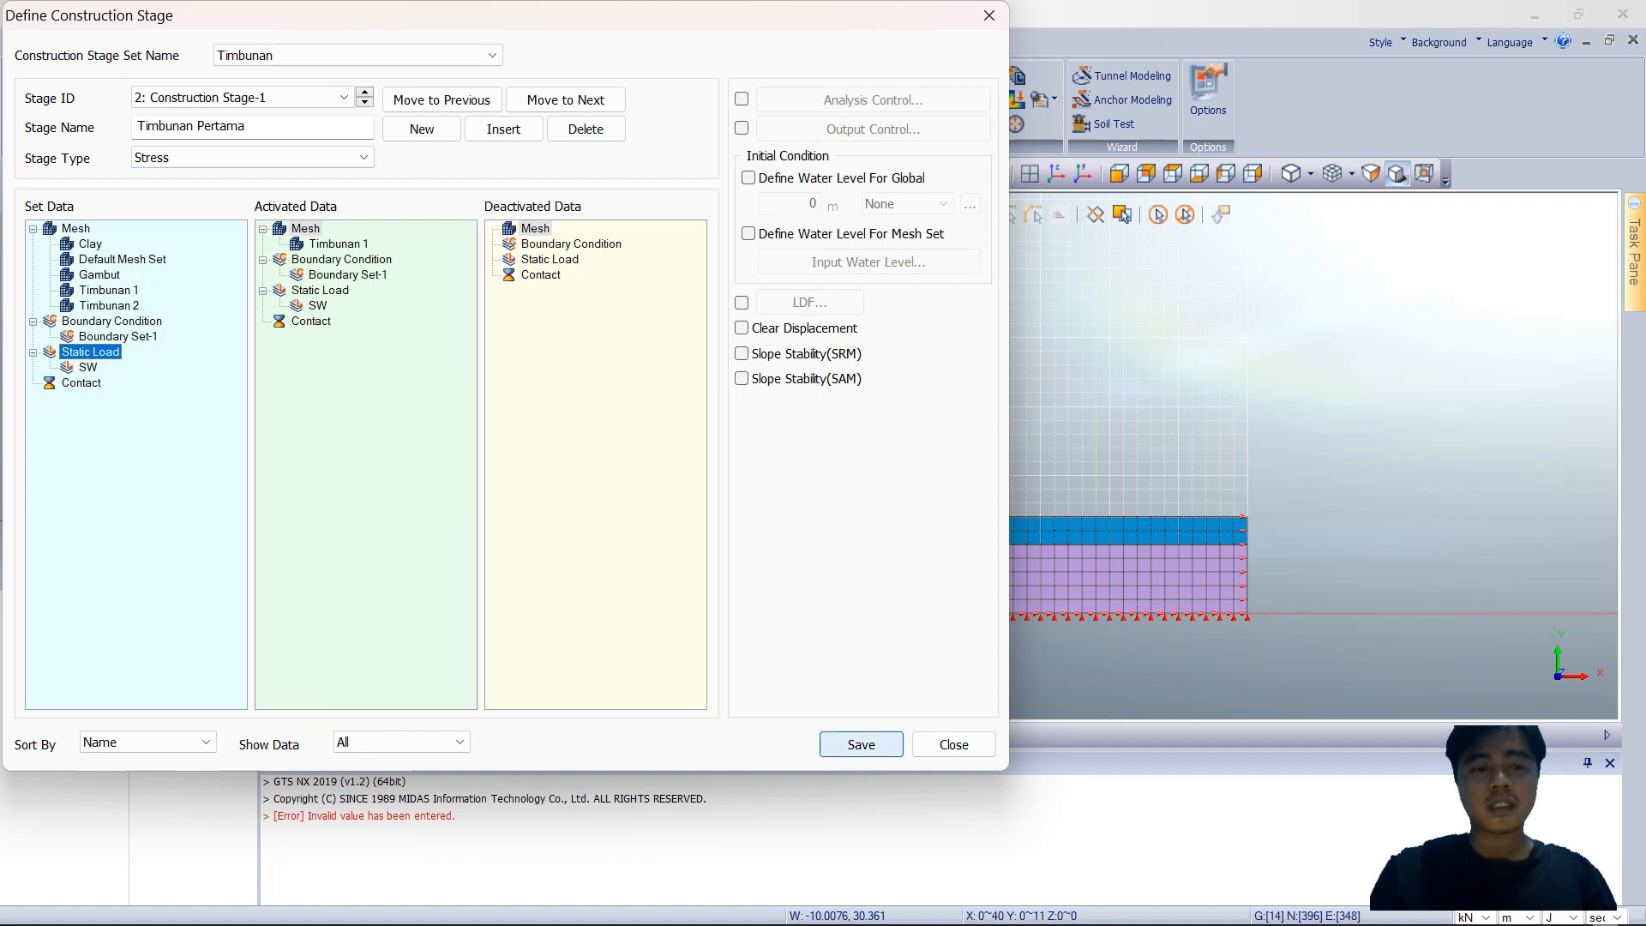
pyautogui.click(861, 744)
# Step: Add a third construction stage named Timbunan Kedua
pyautogui.click(421, 129)
pyautogui.moveTo(257, 126); pyautogui.dragTo(134, 126)
pyautogui.write('Timbunan KEDU')
pyautogui.press('BackSpace')
pyautogui.press('BackSpace')
pyautogui.press('BackSpace')
pyautogui.write('edu')
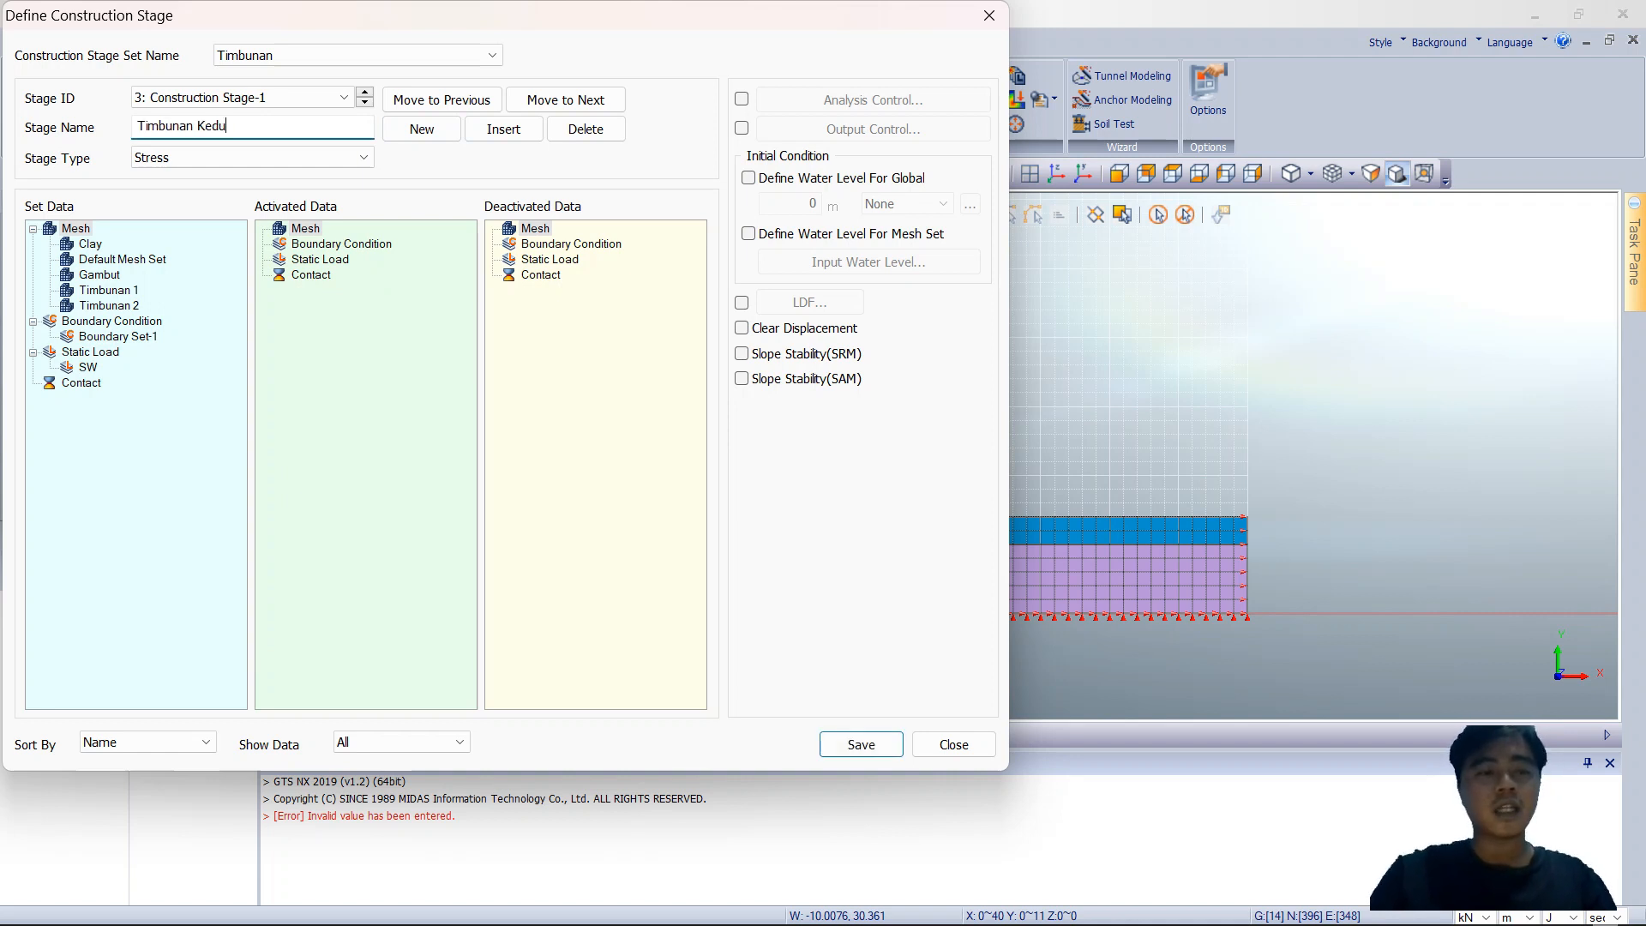
# Step: Activate mesh set Timbunan 2, Boundary Set-1 and the SW load in the Timbunan Kedua stage, and save it
pyautogui.click(108, 305)
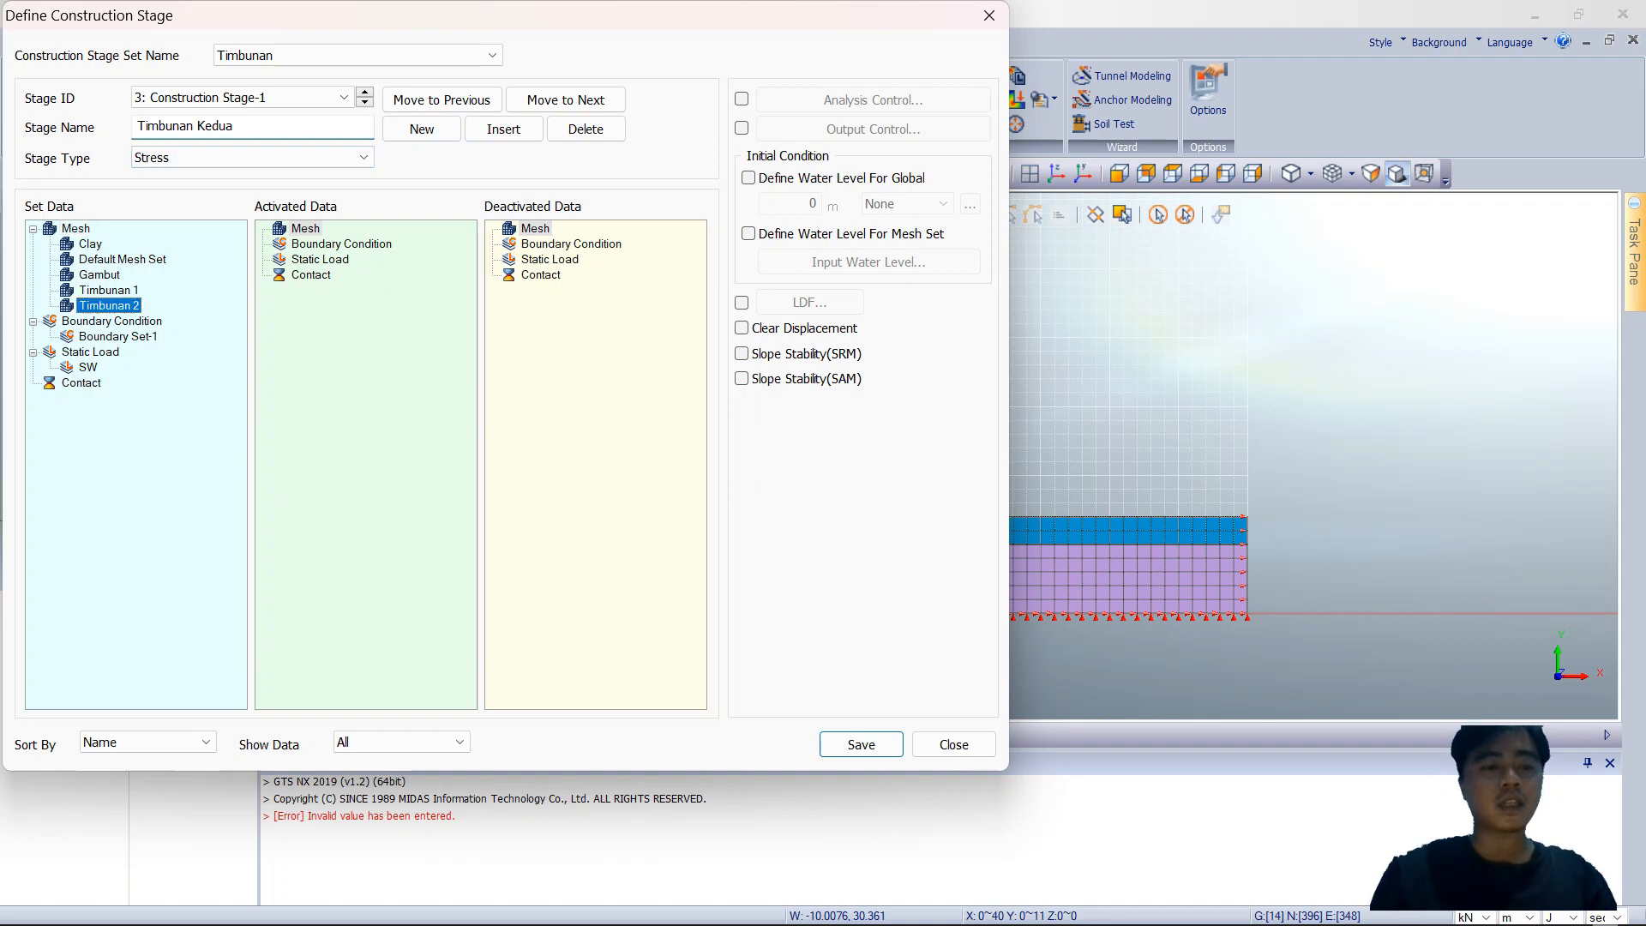
pyautogui.moveTo(108, 306); pyautogui.dragTo(365, 305)
pyautogui.click(111, 321)
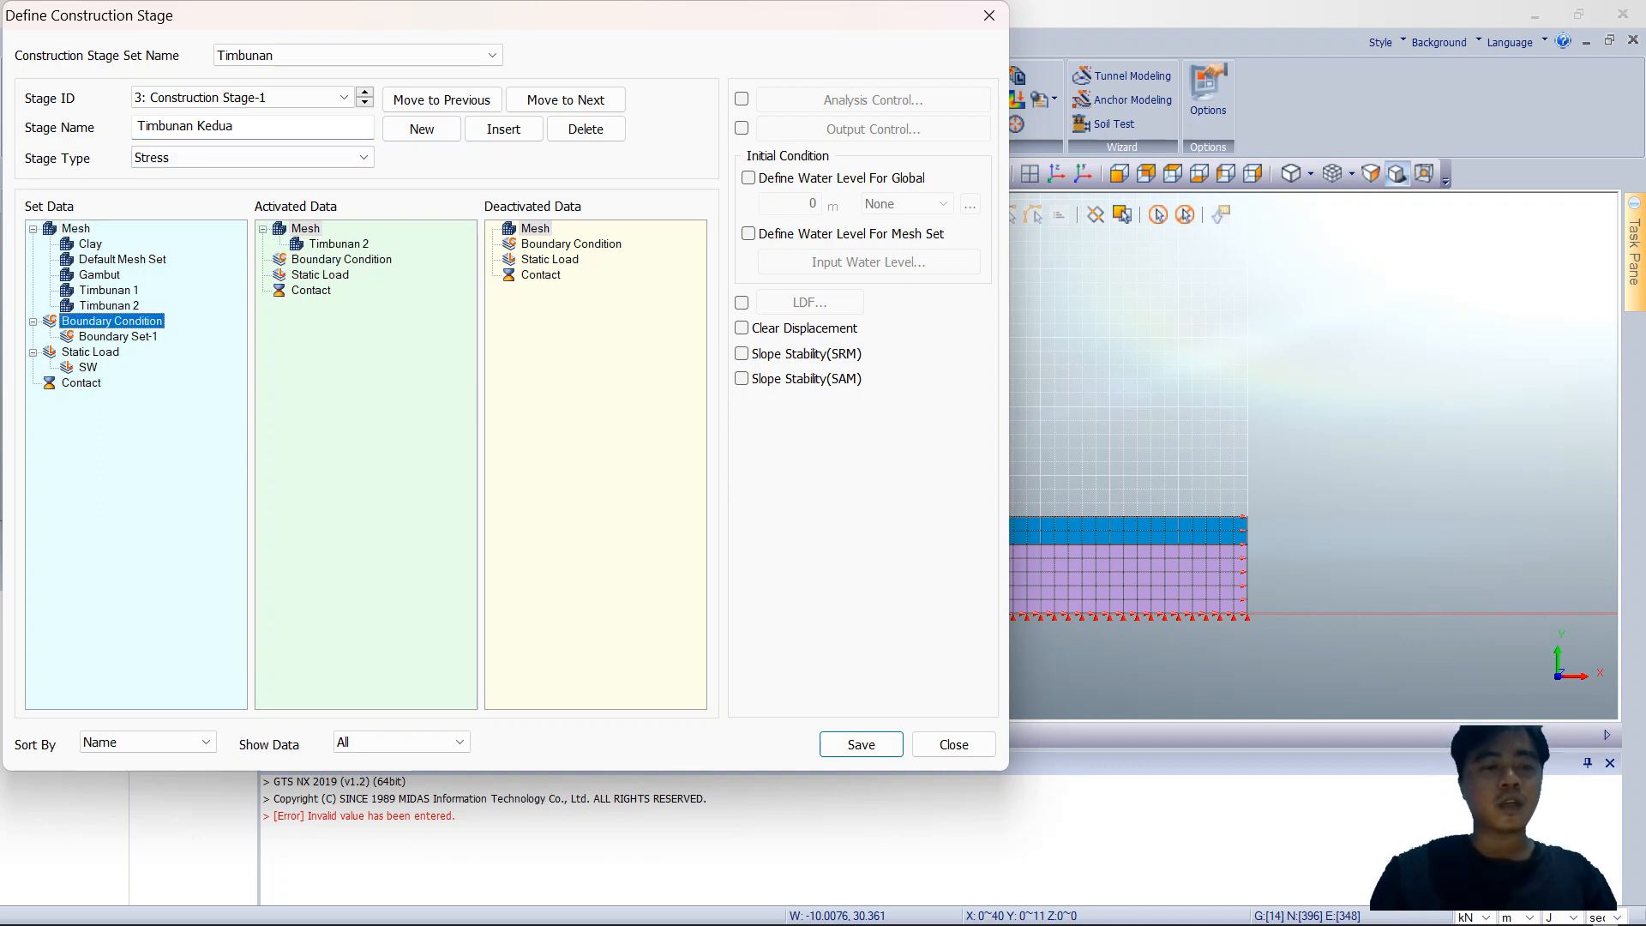
pyautogui.moveTo(111, 321); pyautogui.dragTo(365, 320)
pyautogui.moveTo(90, 352); pyautogui.dragTo(365, 352)
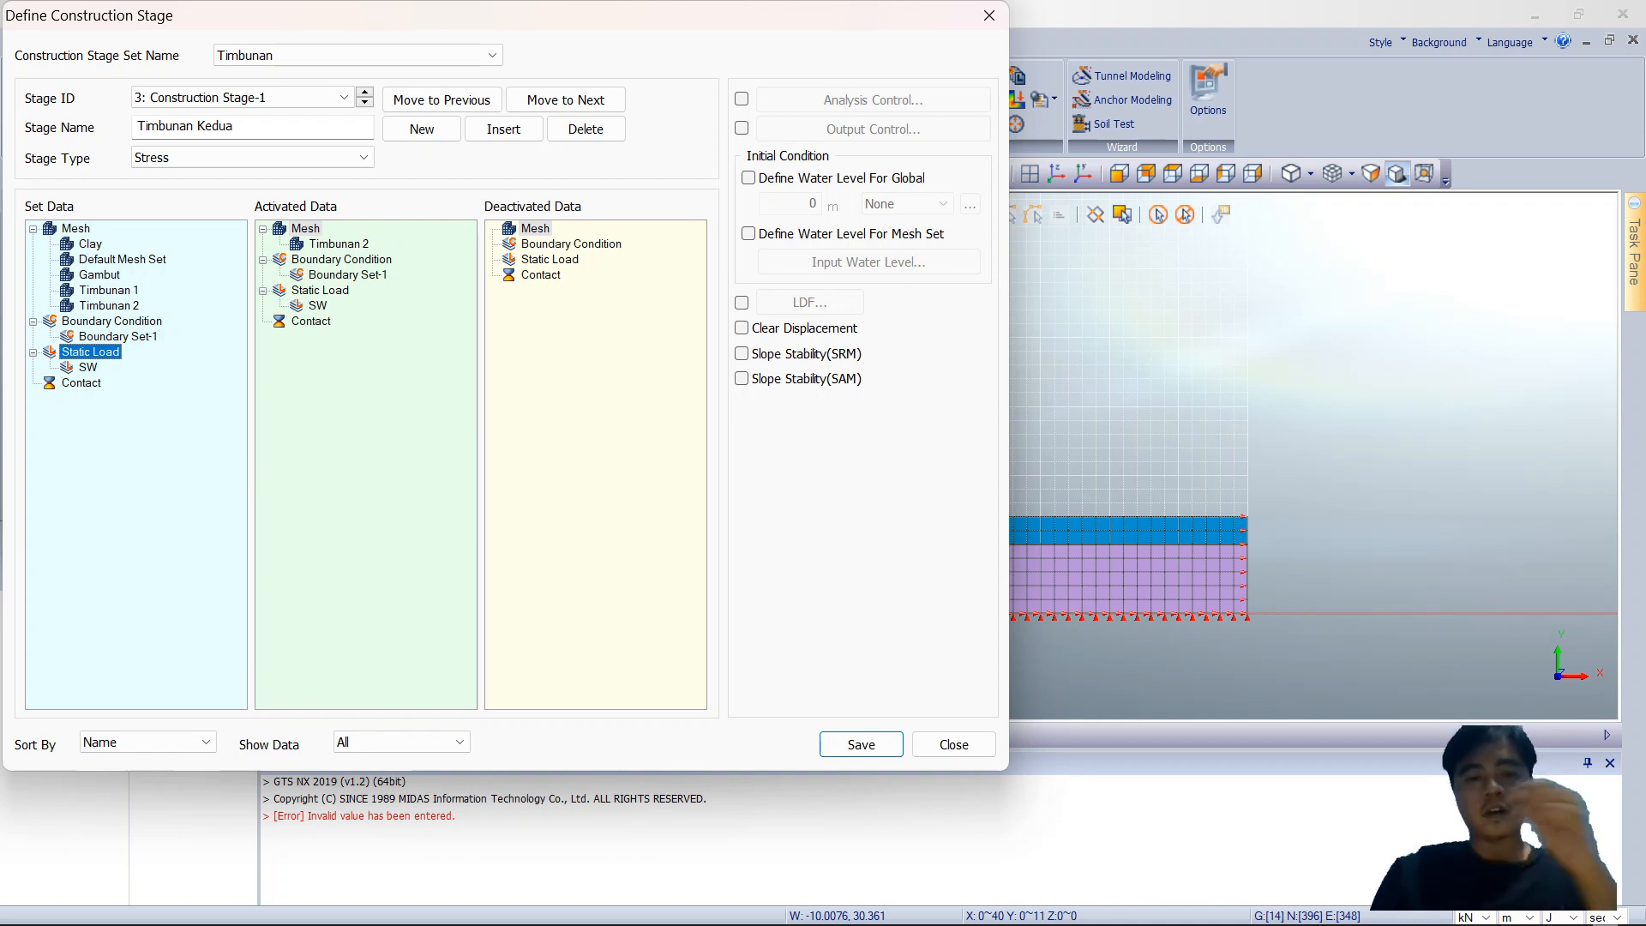
pyautogui.moveTo(343, 15); pyautogui.dragTo(398, 34)
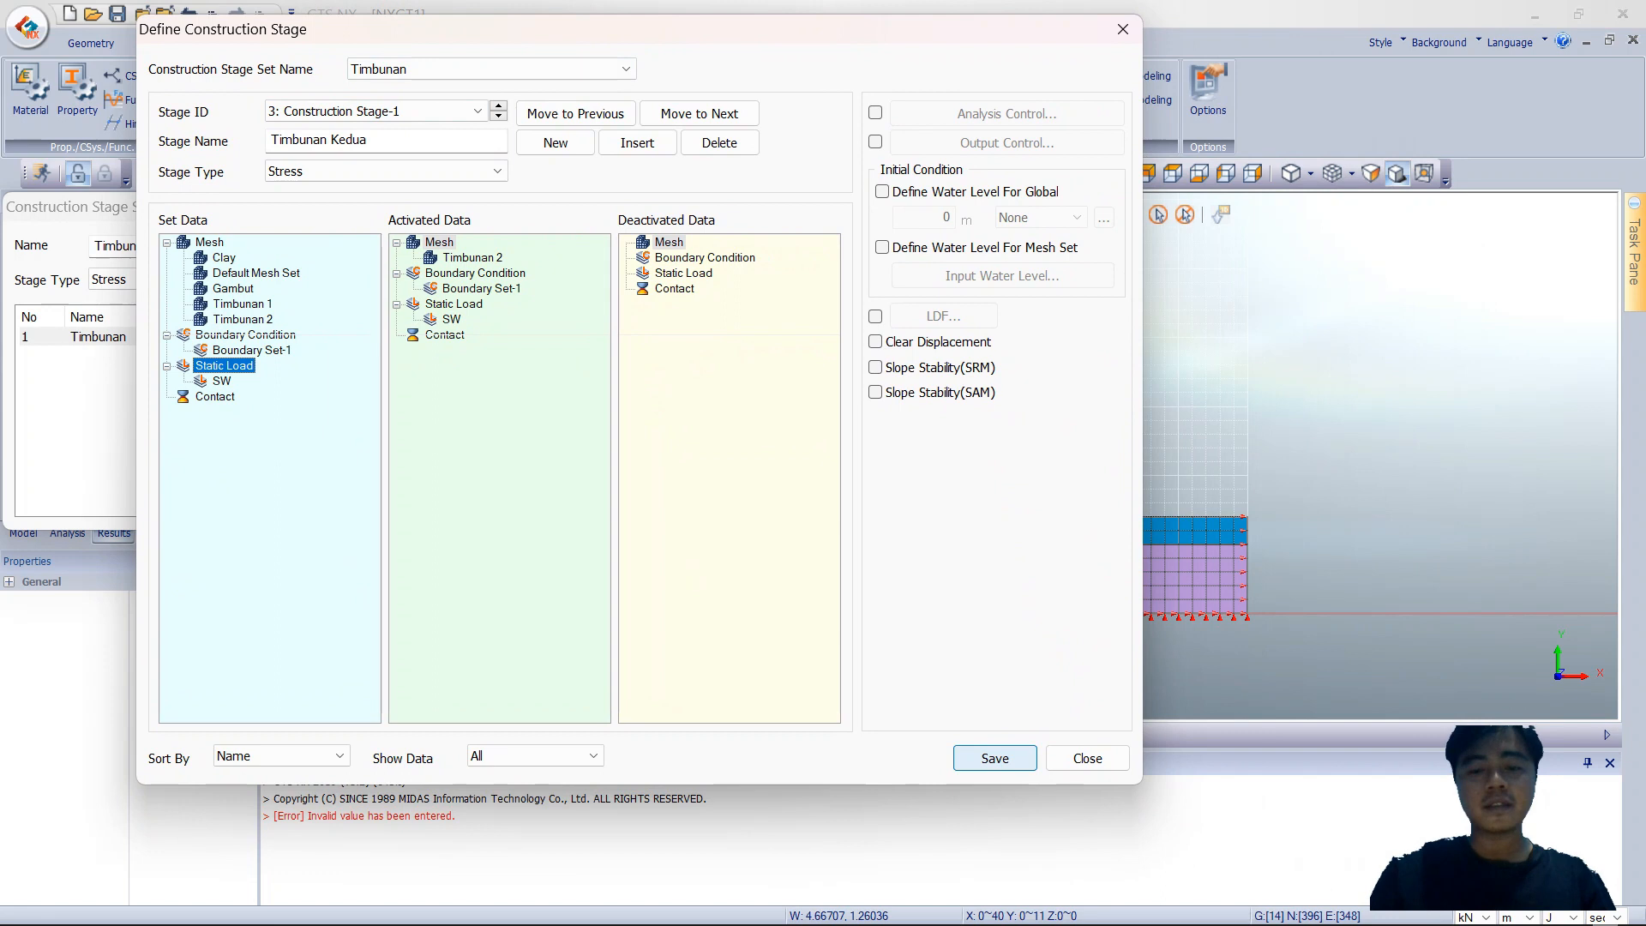
pyautogui.click(995, 758)
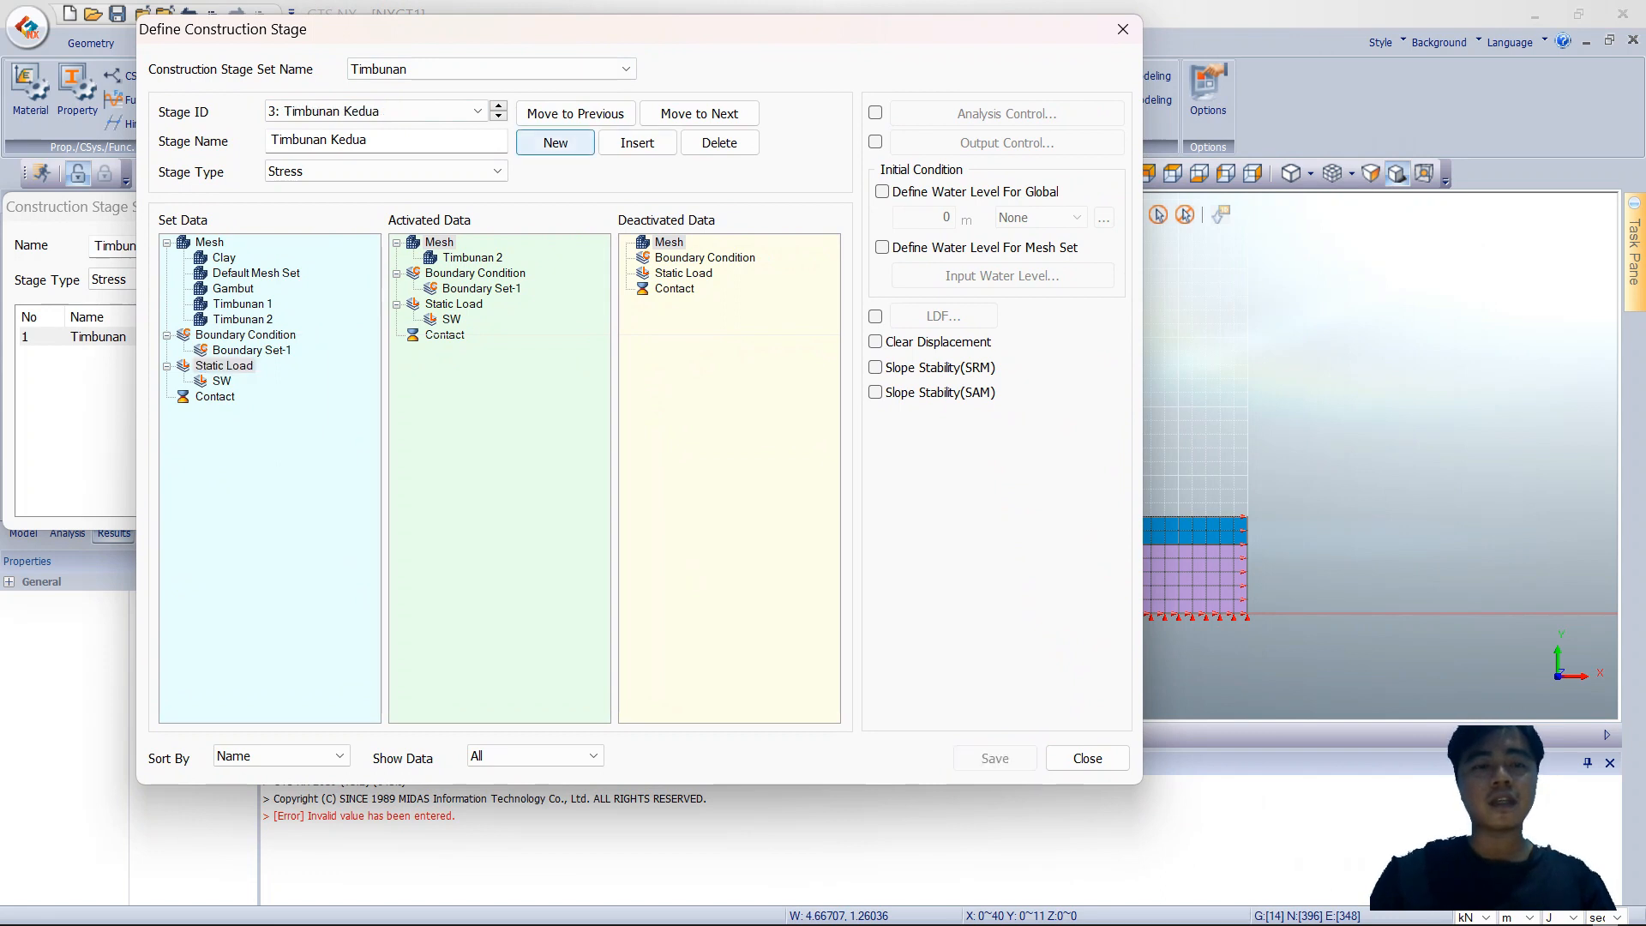
# Step: Review the list of stages defined in the Timbunan set, and close the construction stage definition and stage set windows
pyautogui.click(478, 111)
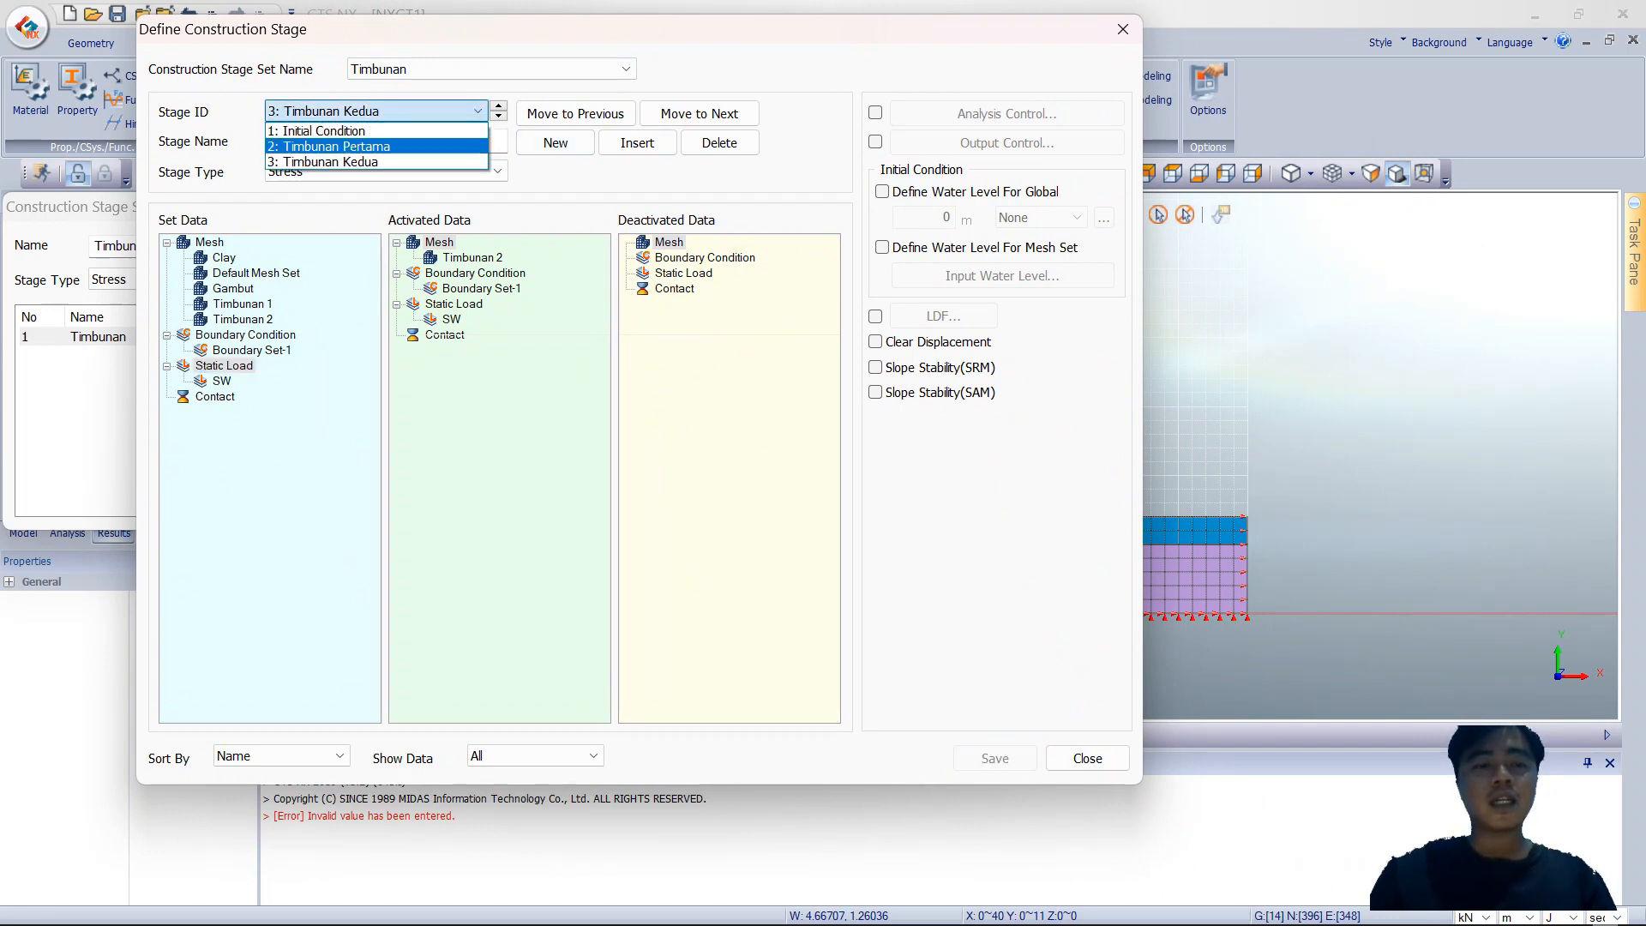
pyautogui.click(429, 111)
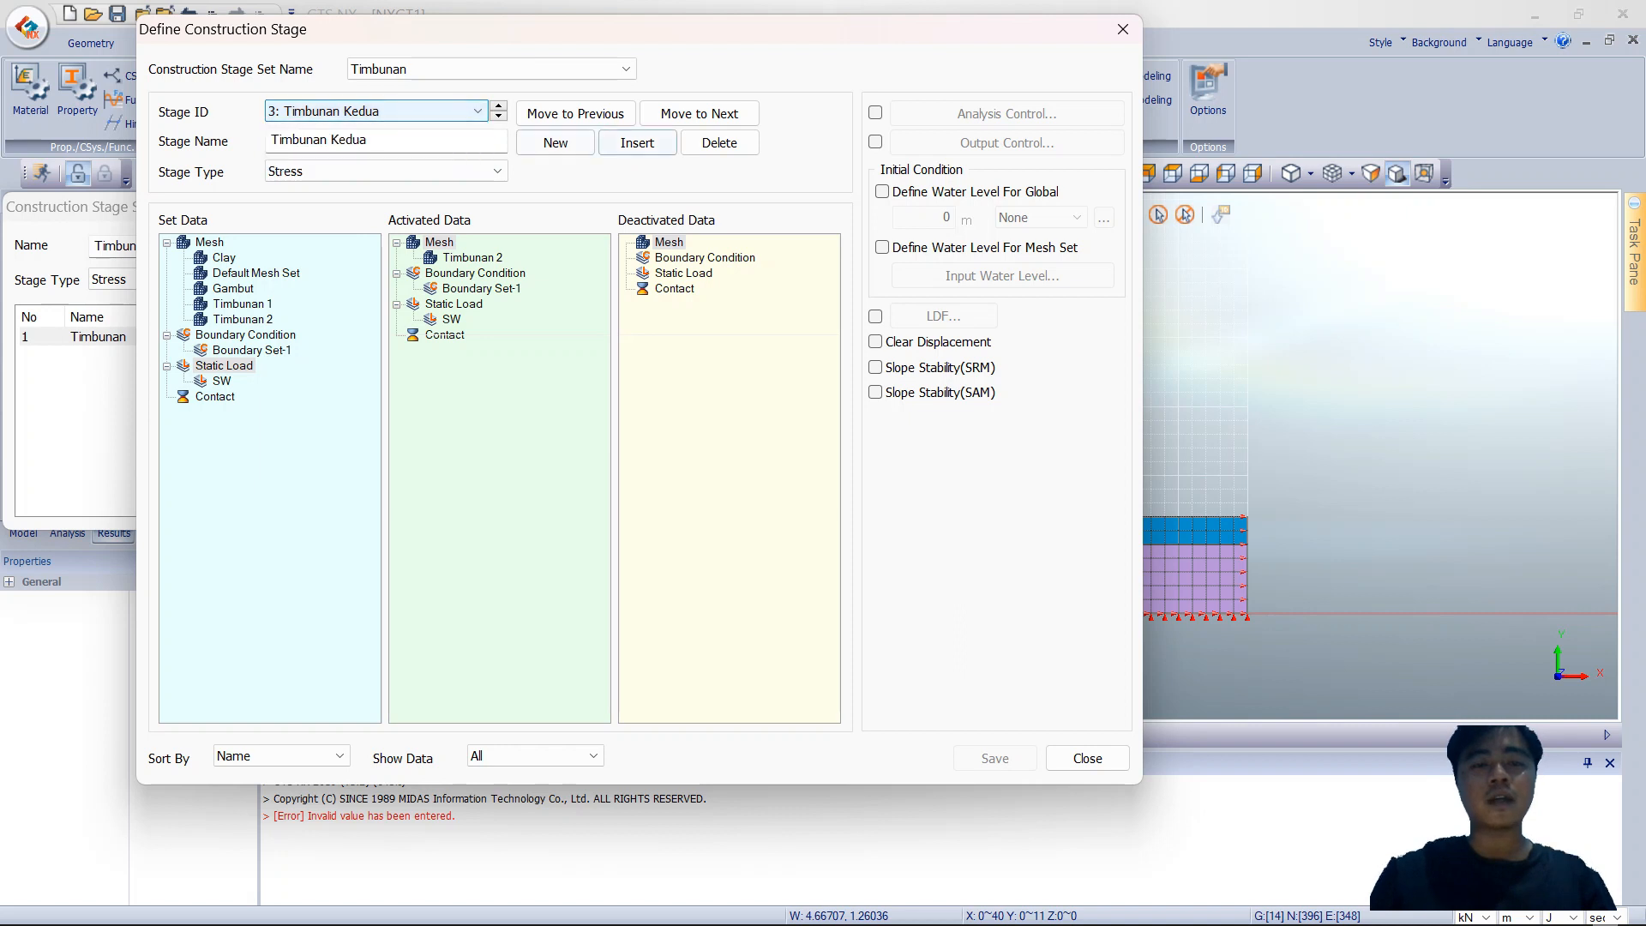
pyautogui.click(1123, 29)
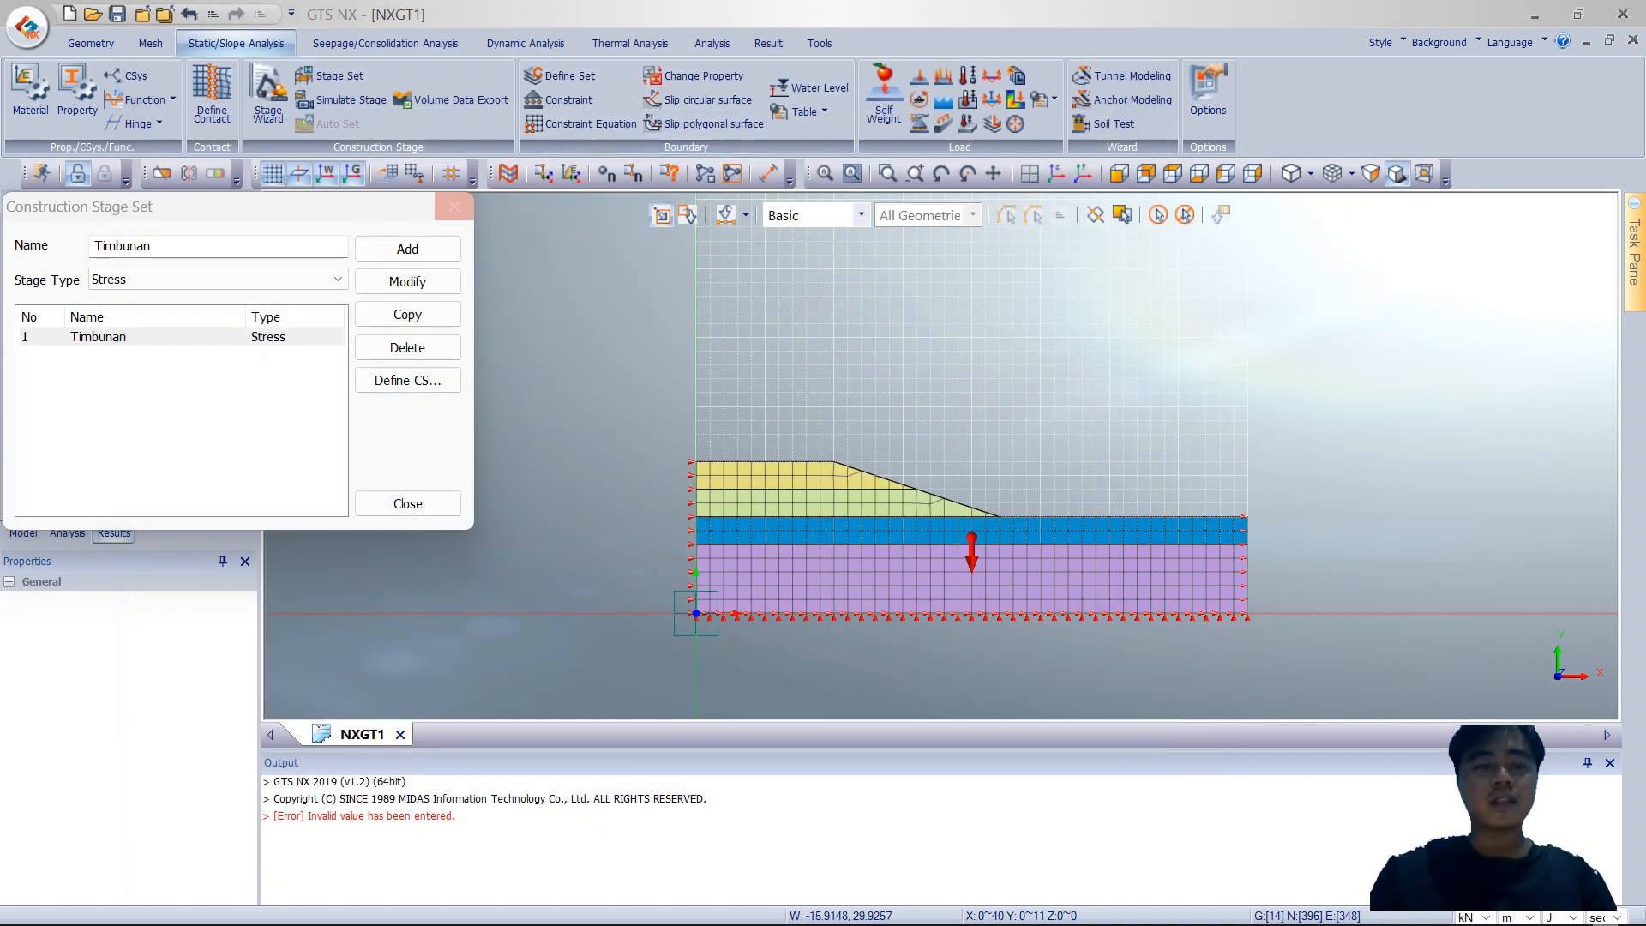
pyautogui.click(404, 500)
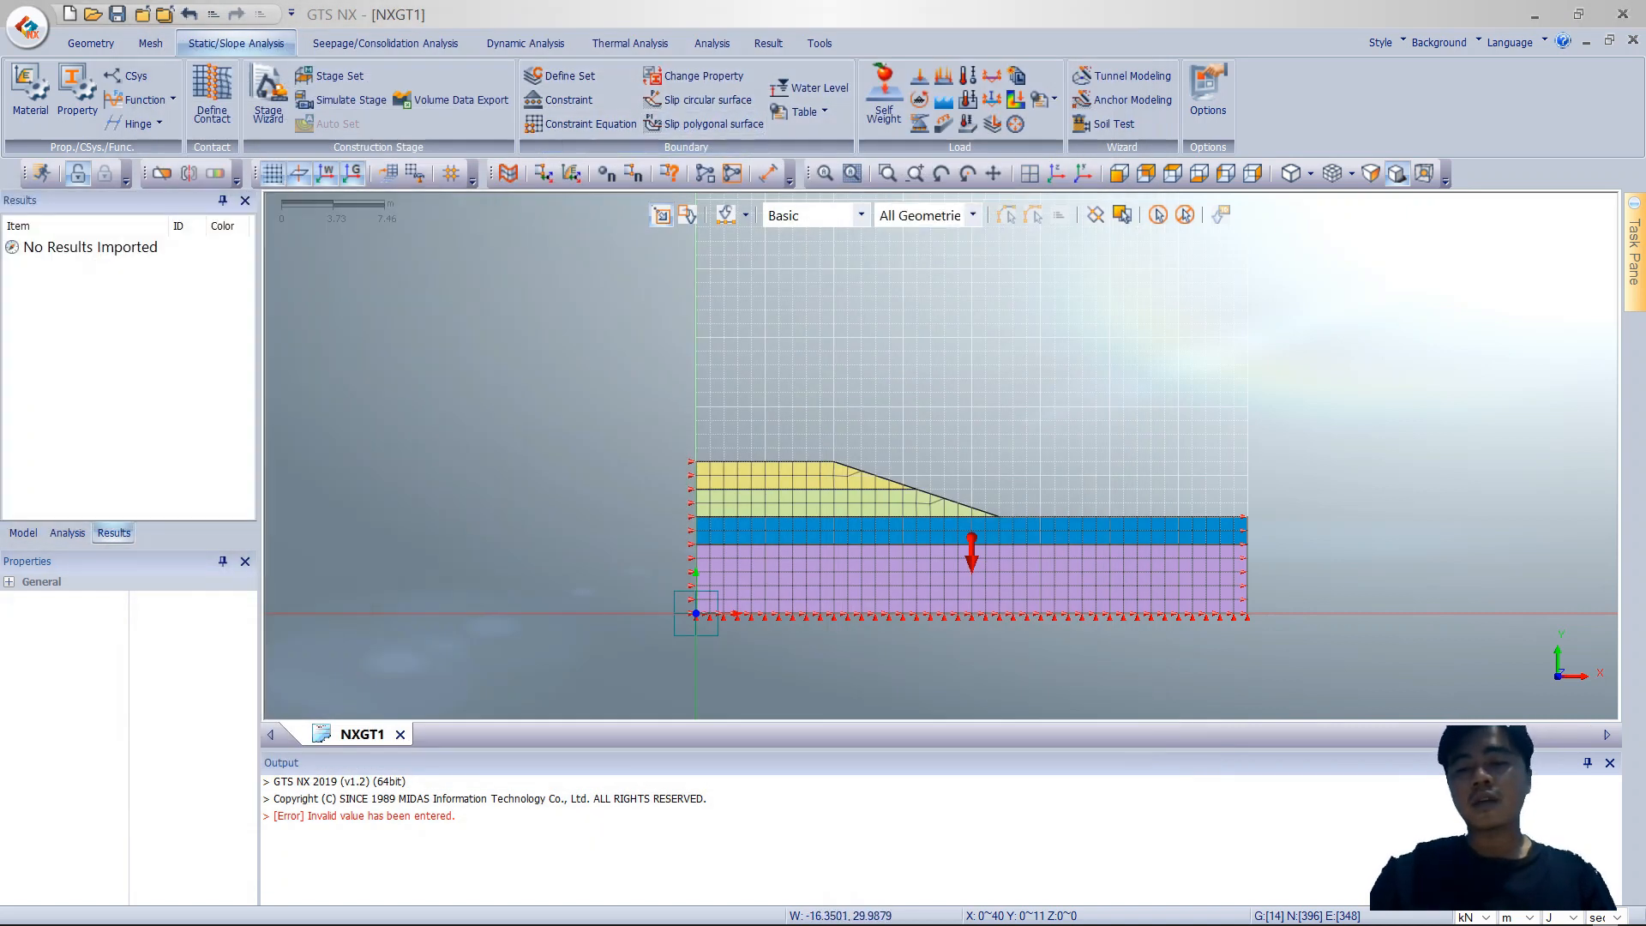
# Step: Play the construction stage simulation of the Timbunan set, replay it at Level 1 (Slow) speed, and close it
pyautogui.scroll(-2, 941, 455)
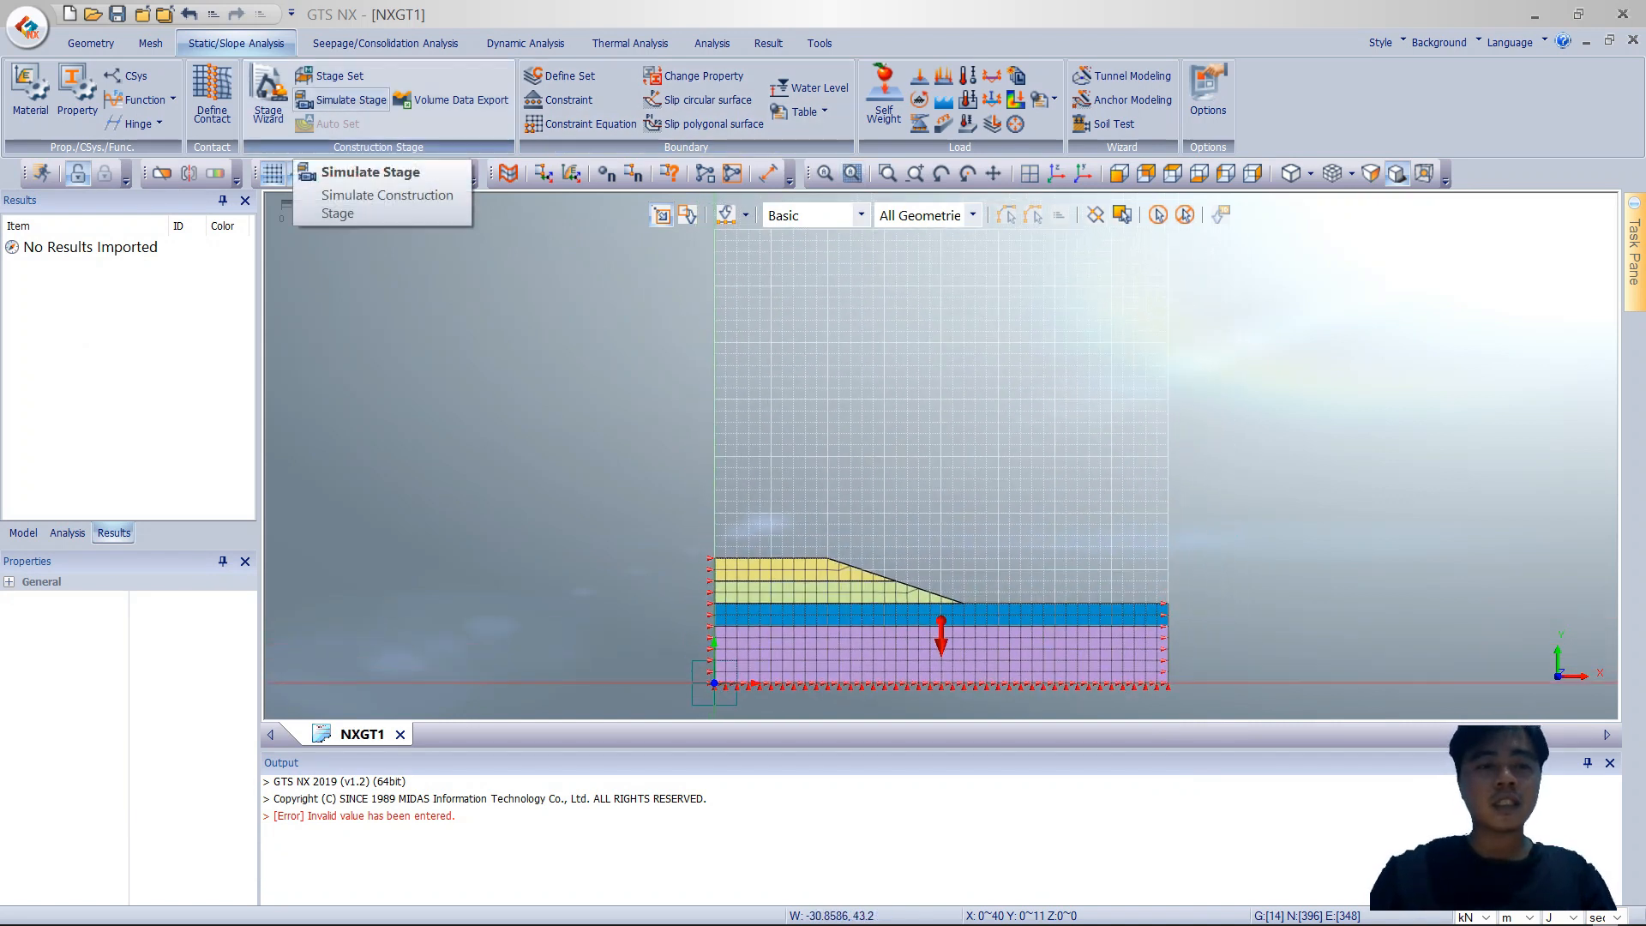
pyautogui.click(343, 99)
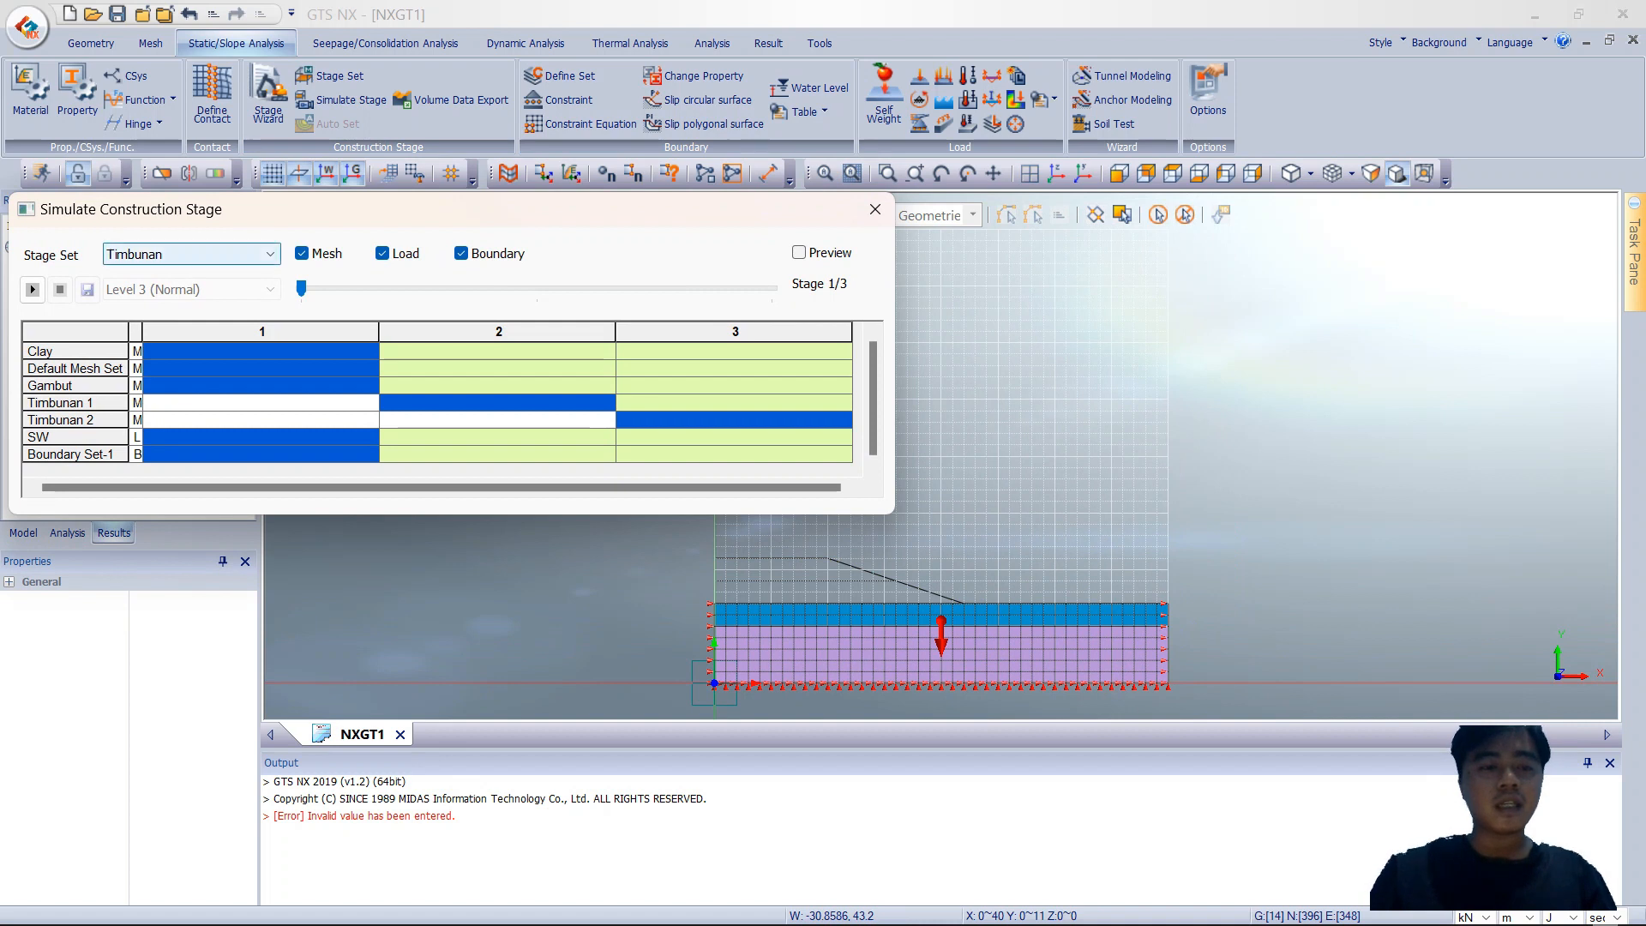
pyautogui.click(31, 289)
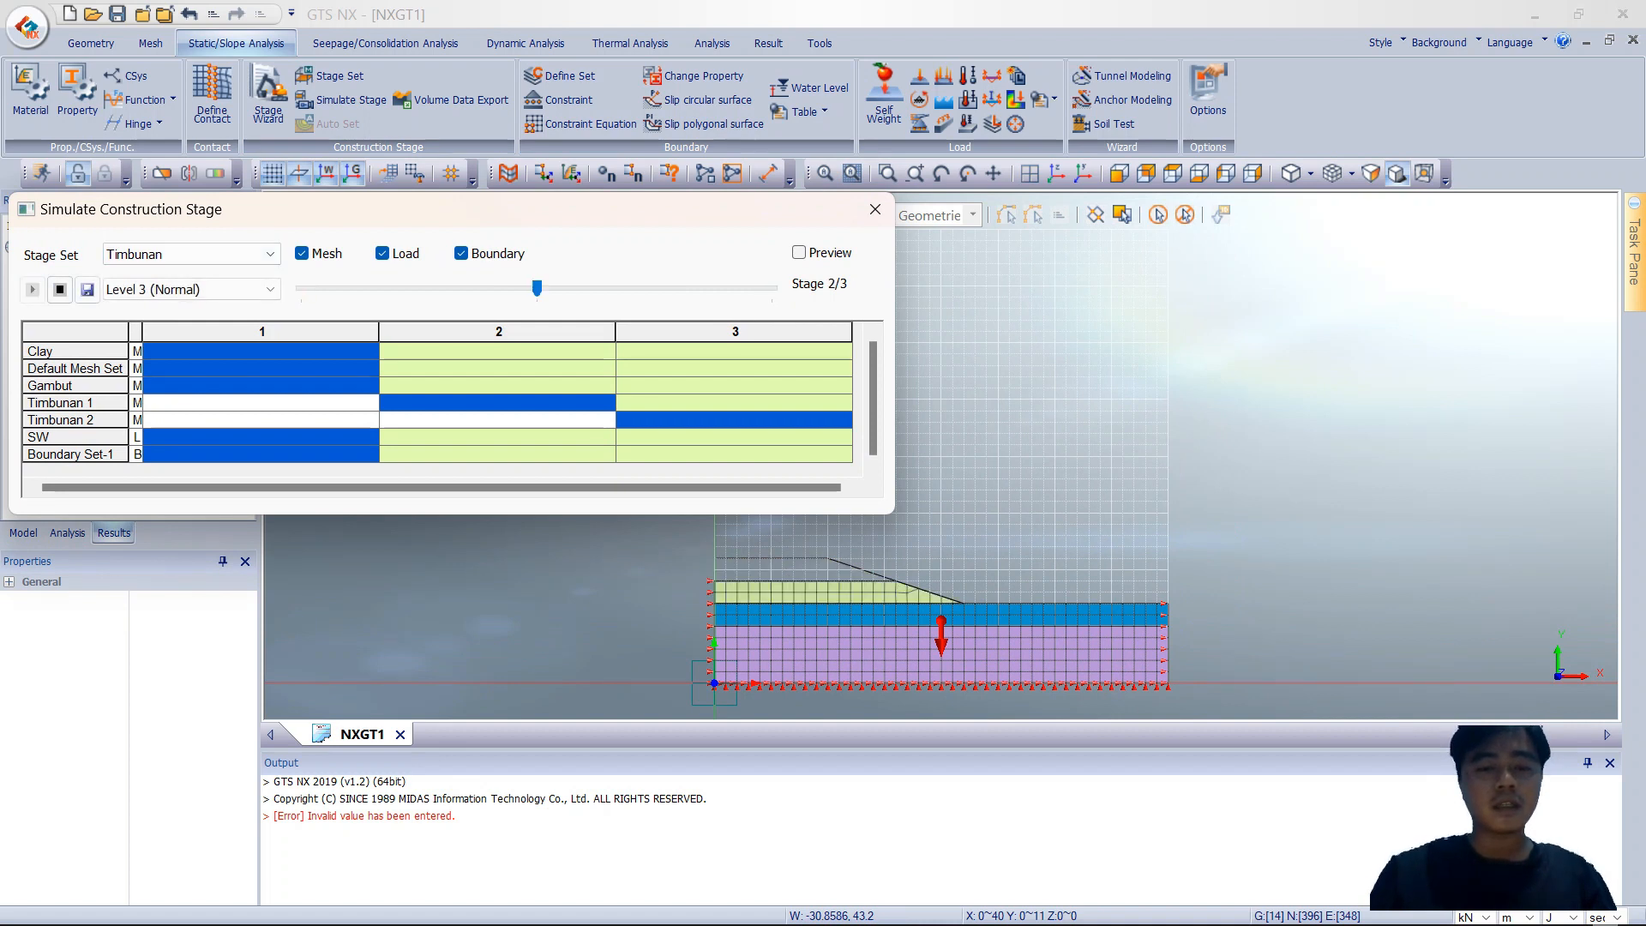
pyautogui.click(191, 289)
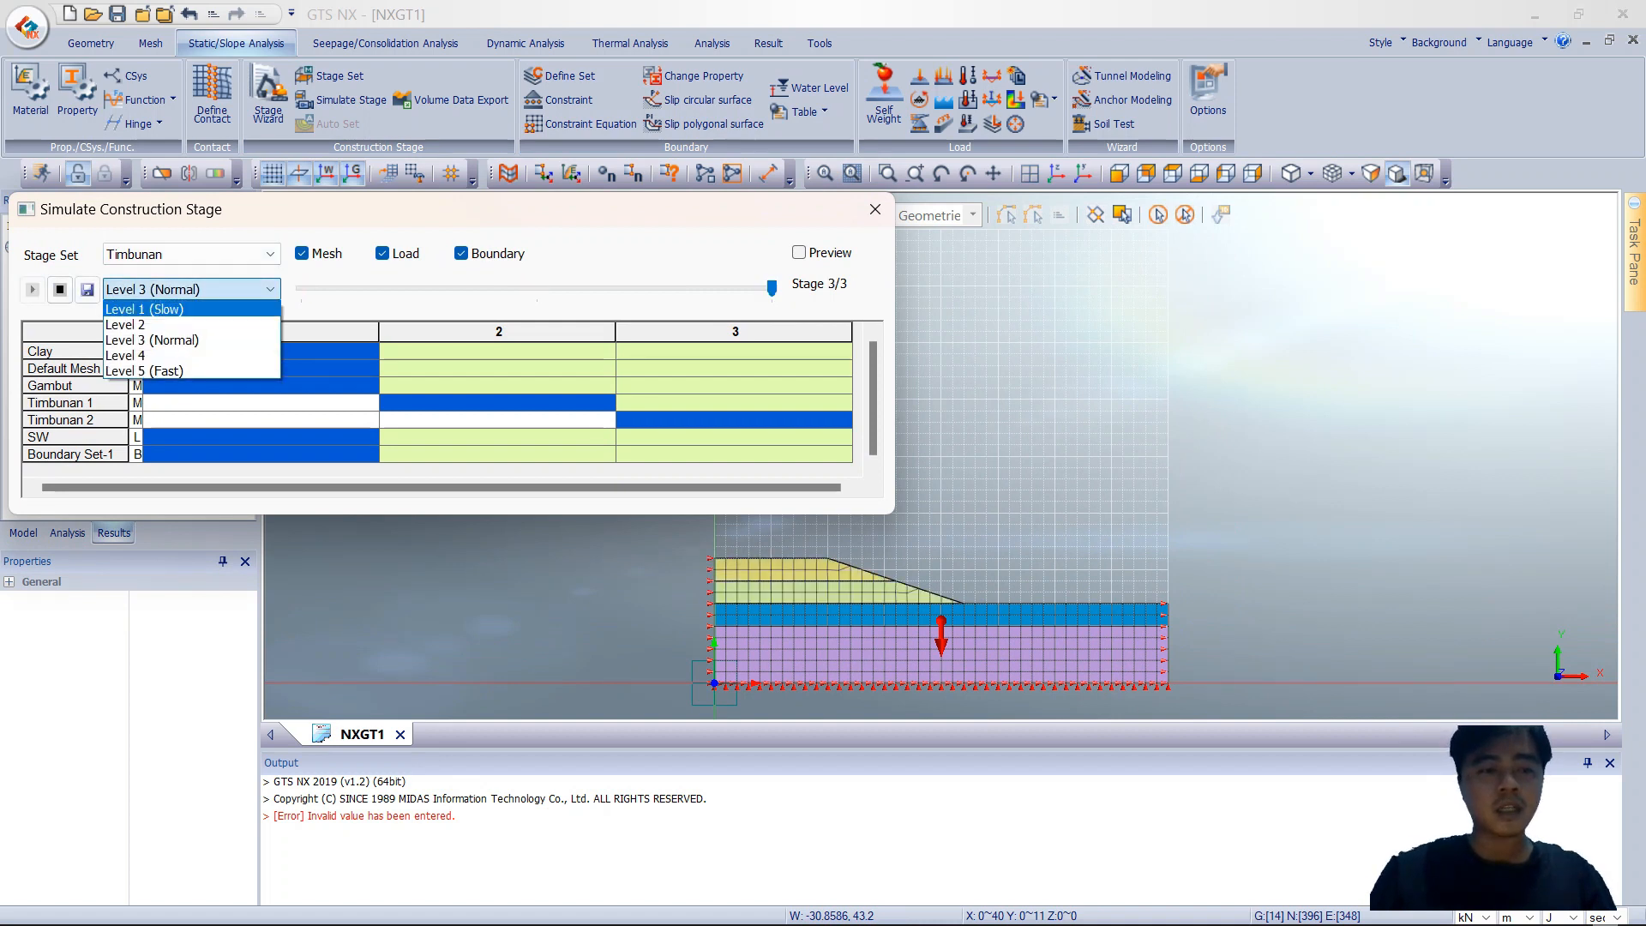
pyautogui.click(144, 309)
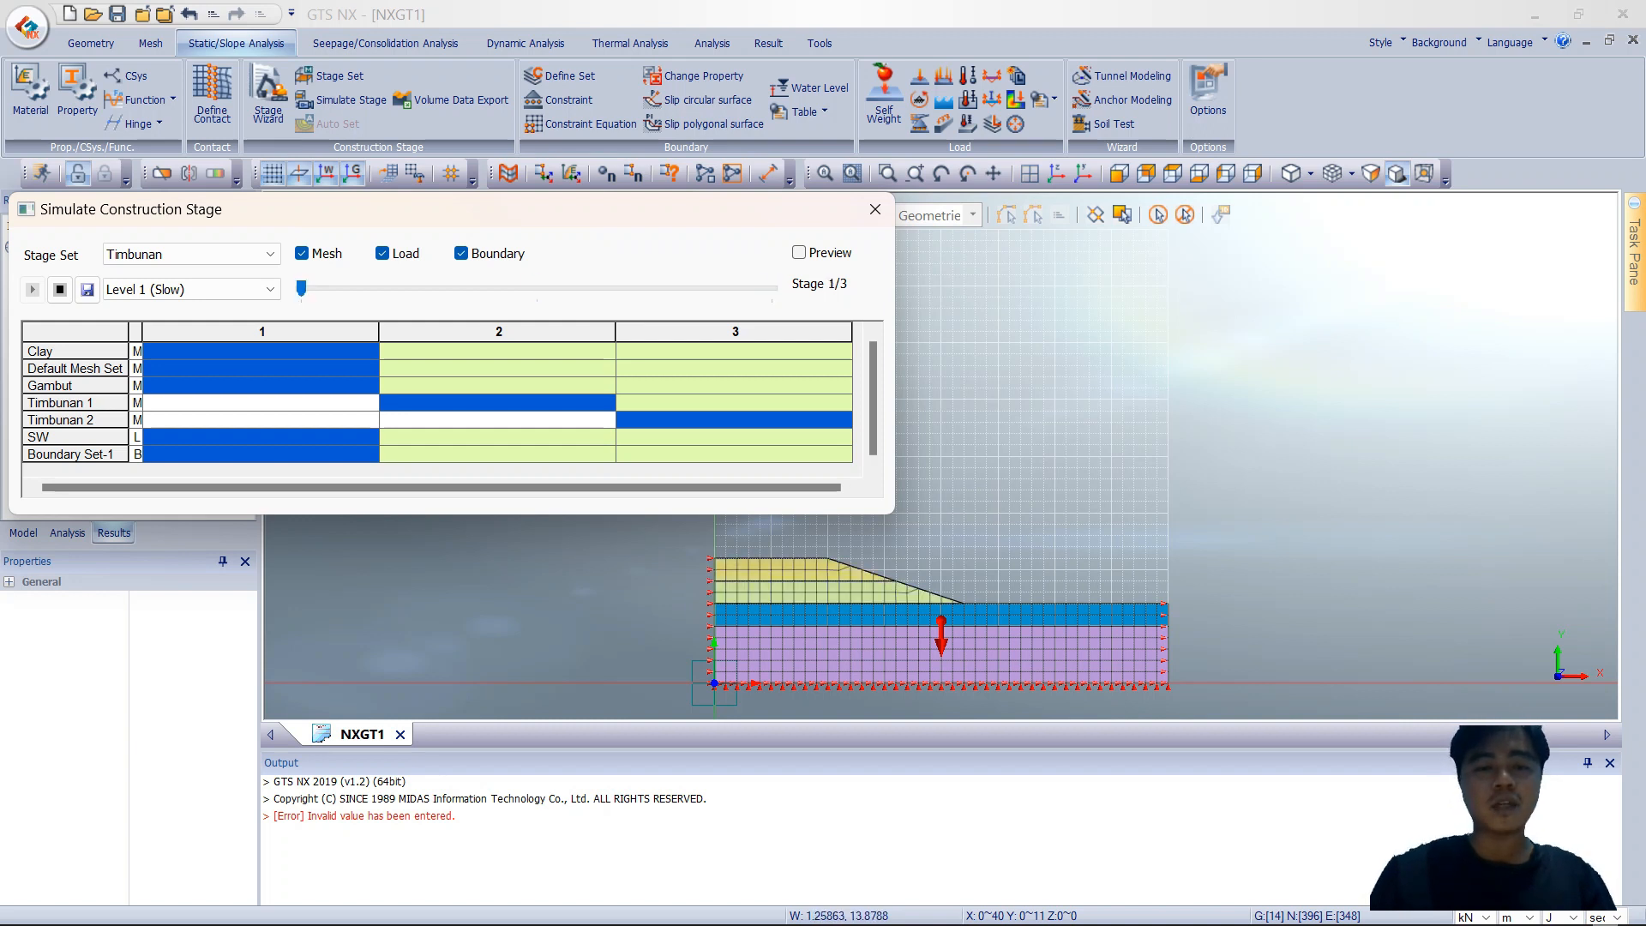
pyautogui.click(875, 210)
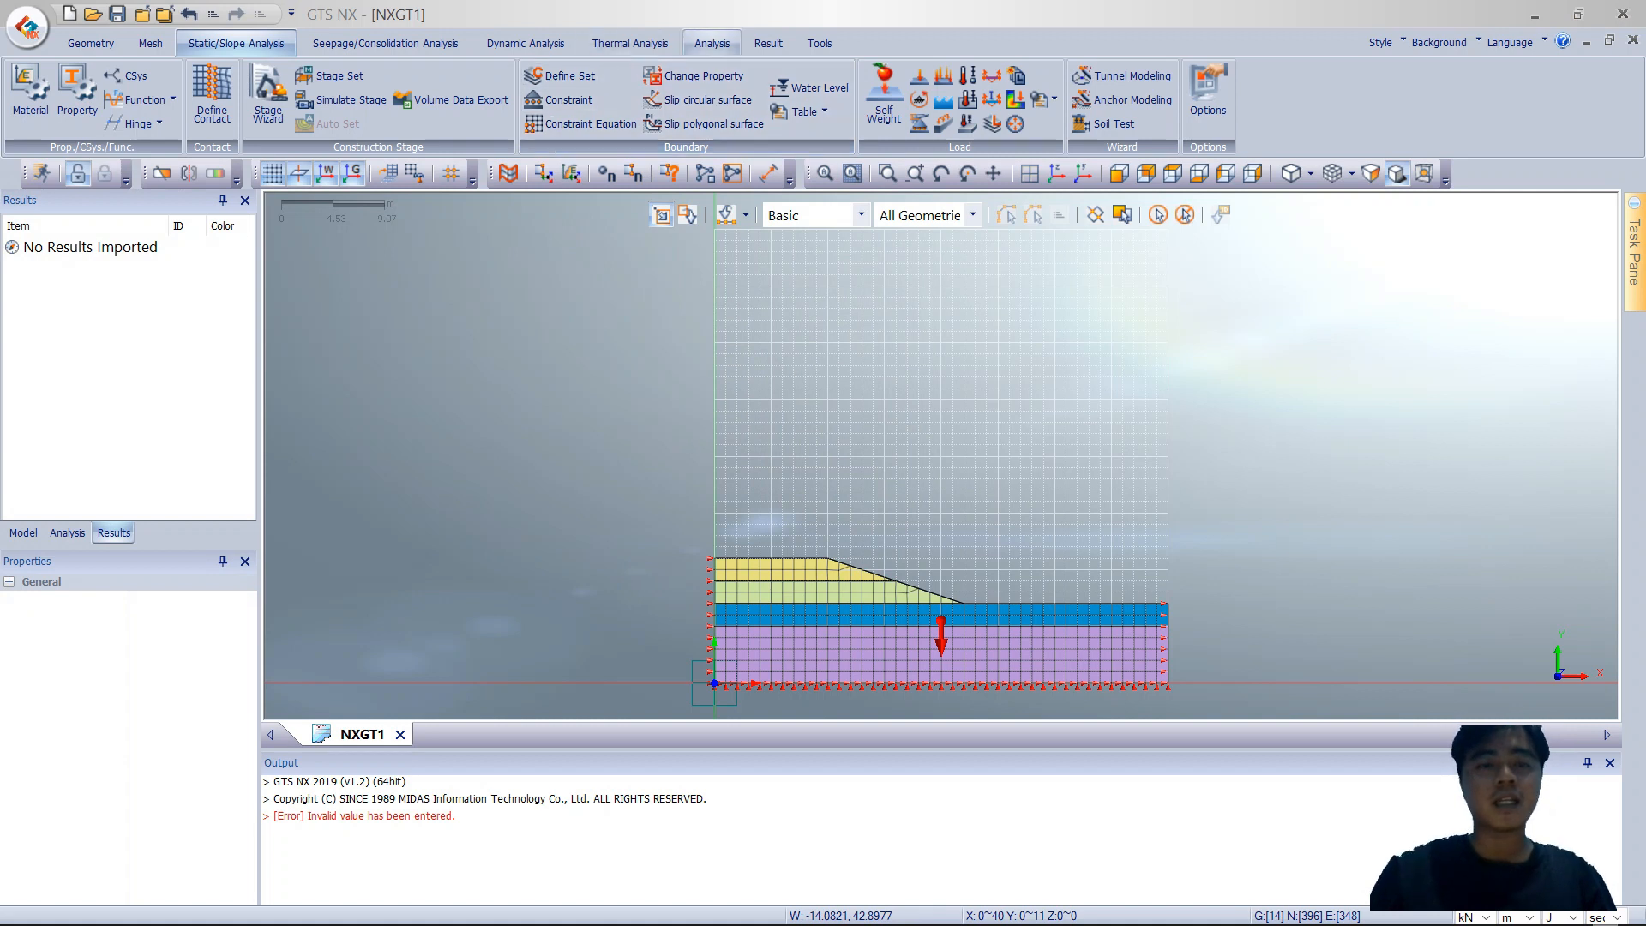
# Step: Start a new general analysis case titled Slope with the solution type Slope Stability(SRM)
pyautogui.click(712, 43)
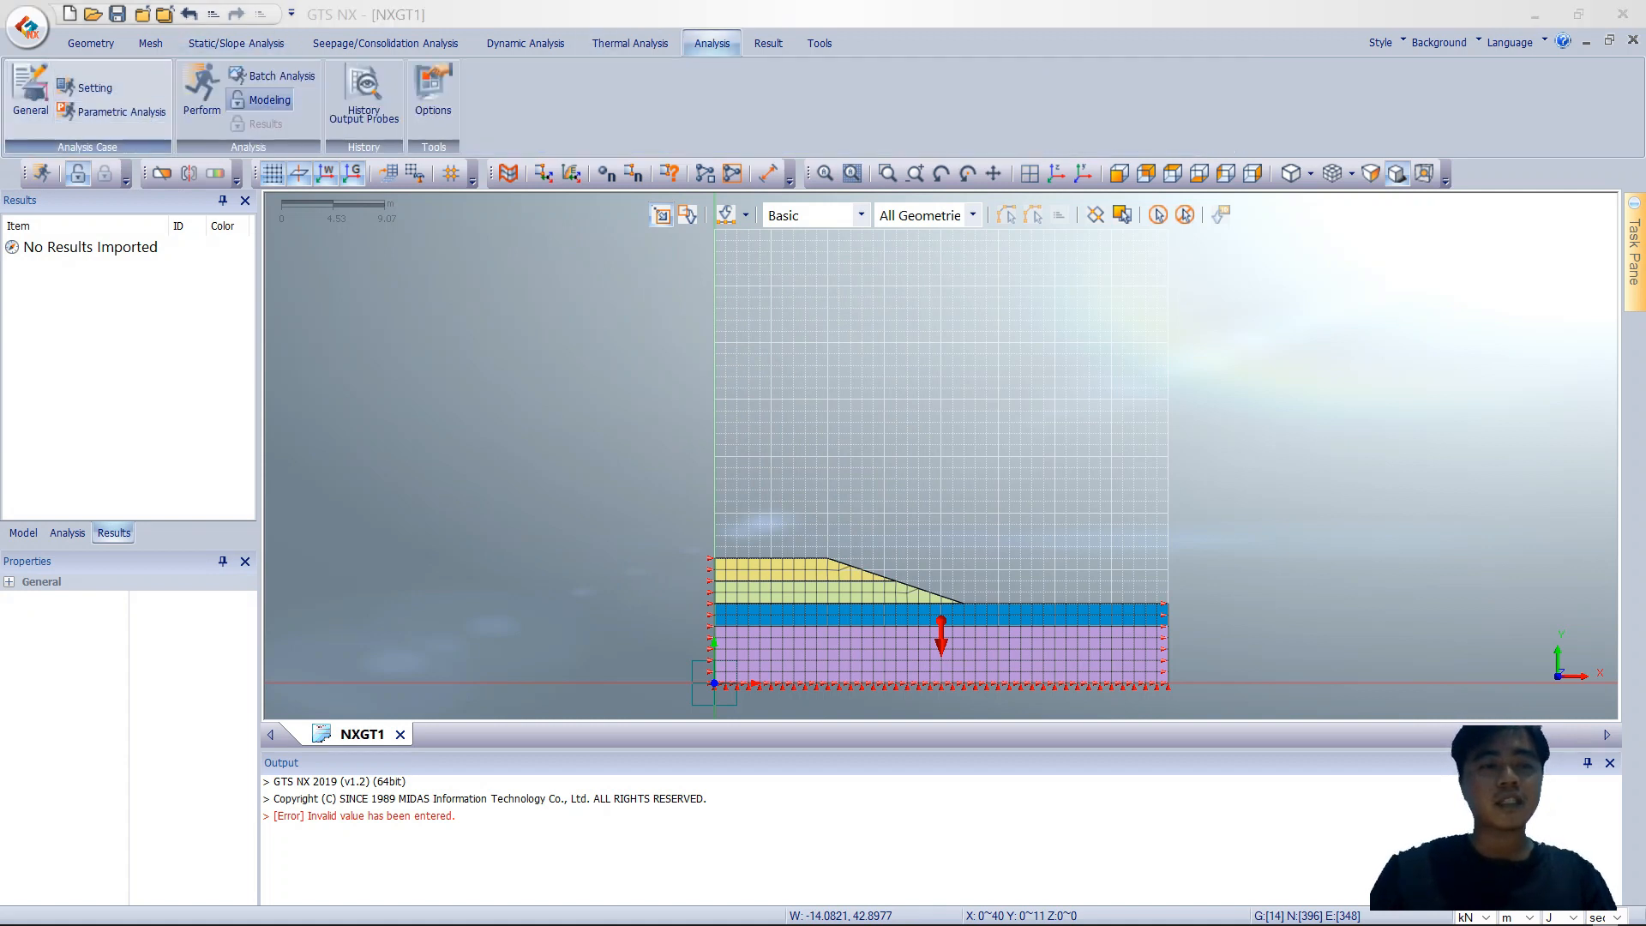
pyautogui.click(30, 90)
pyautogui.write('Slope')
pyautogui.click(785, 216)
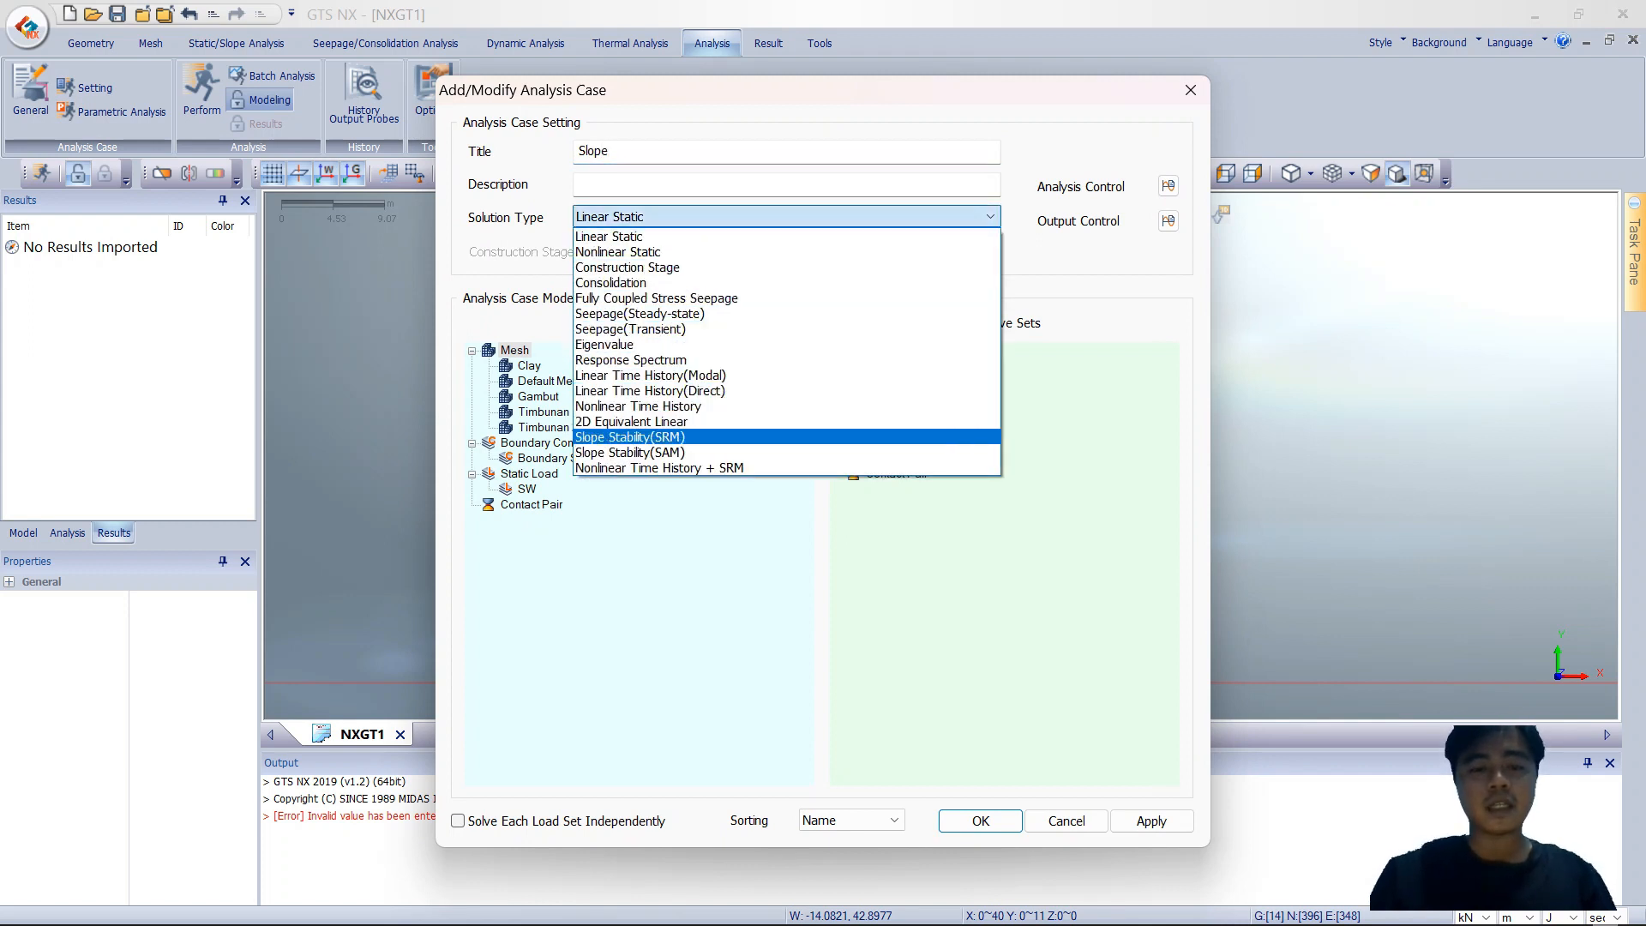
pyautogui.click(629, 437)
# Step: Add the boundary condition and static load sets to the Slope case's active sets, and confirm the case
pyautogui.click(514, 350)
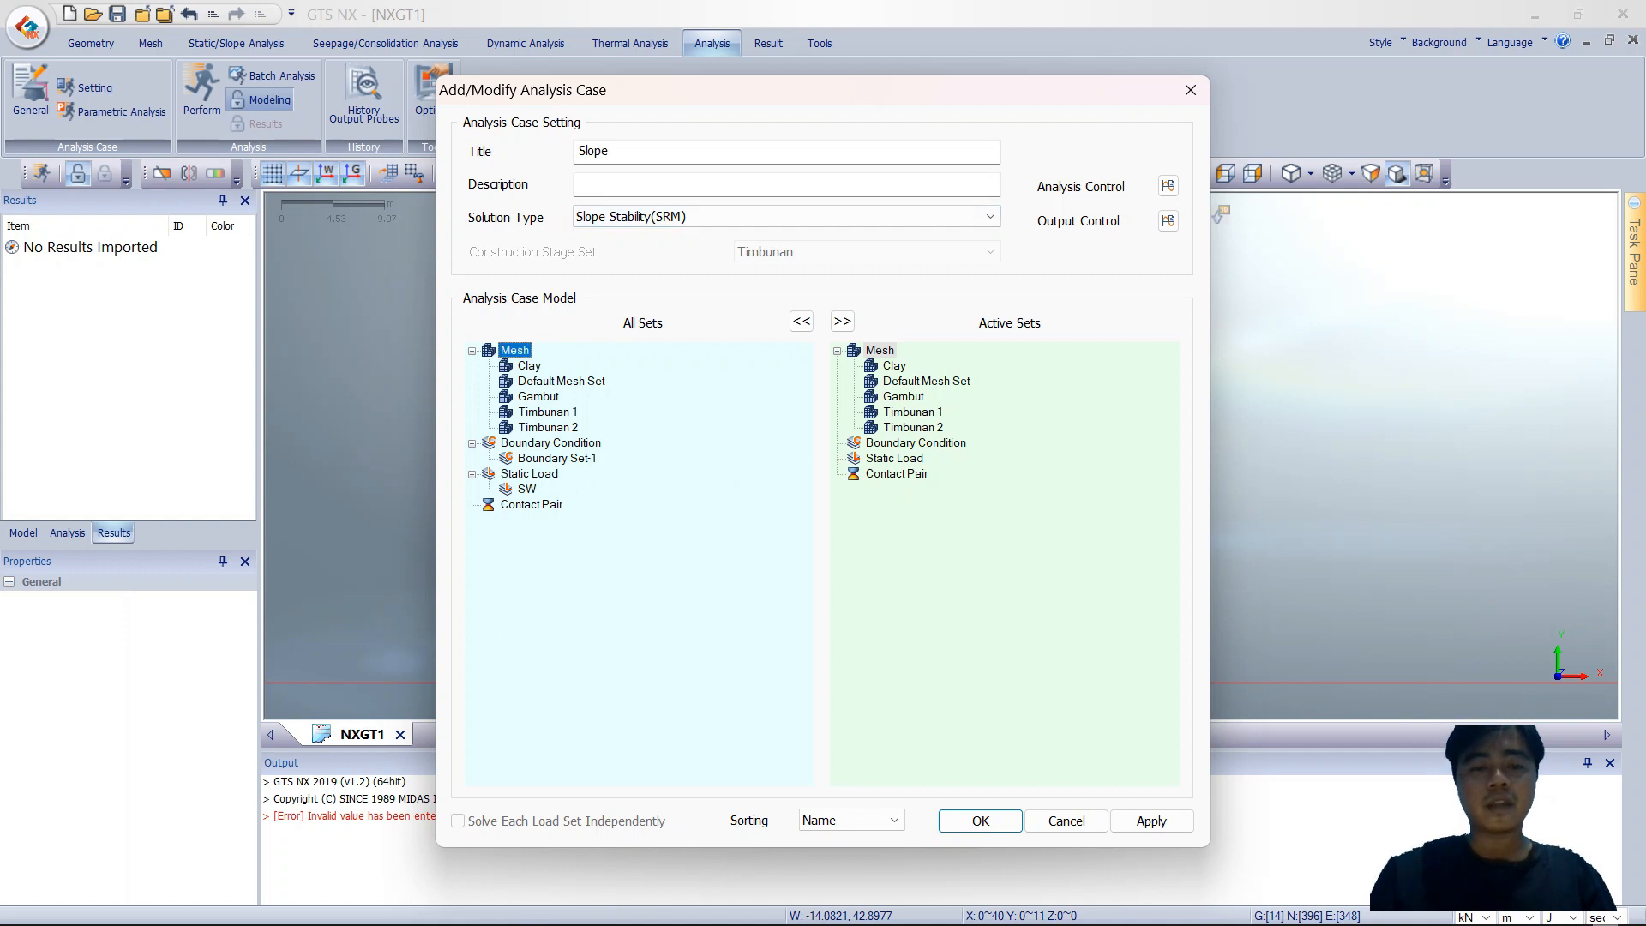
pyautogui.moveTo(550, 443); pyautogui.dragTo(915, 443)
pyautogui.moveTo(529, 474); pyautogui.dragTo(894, 473)
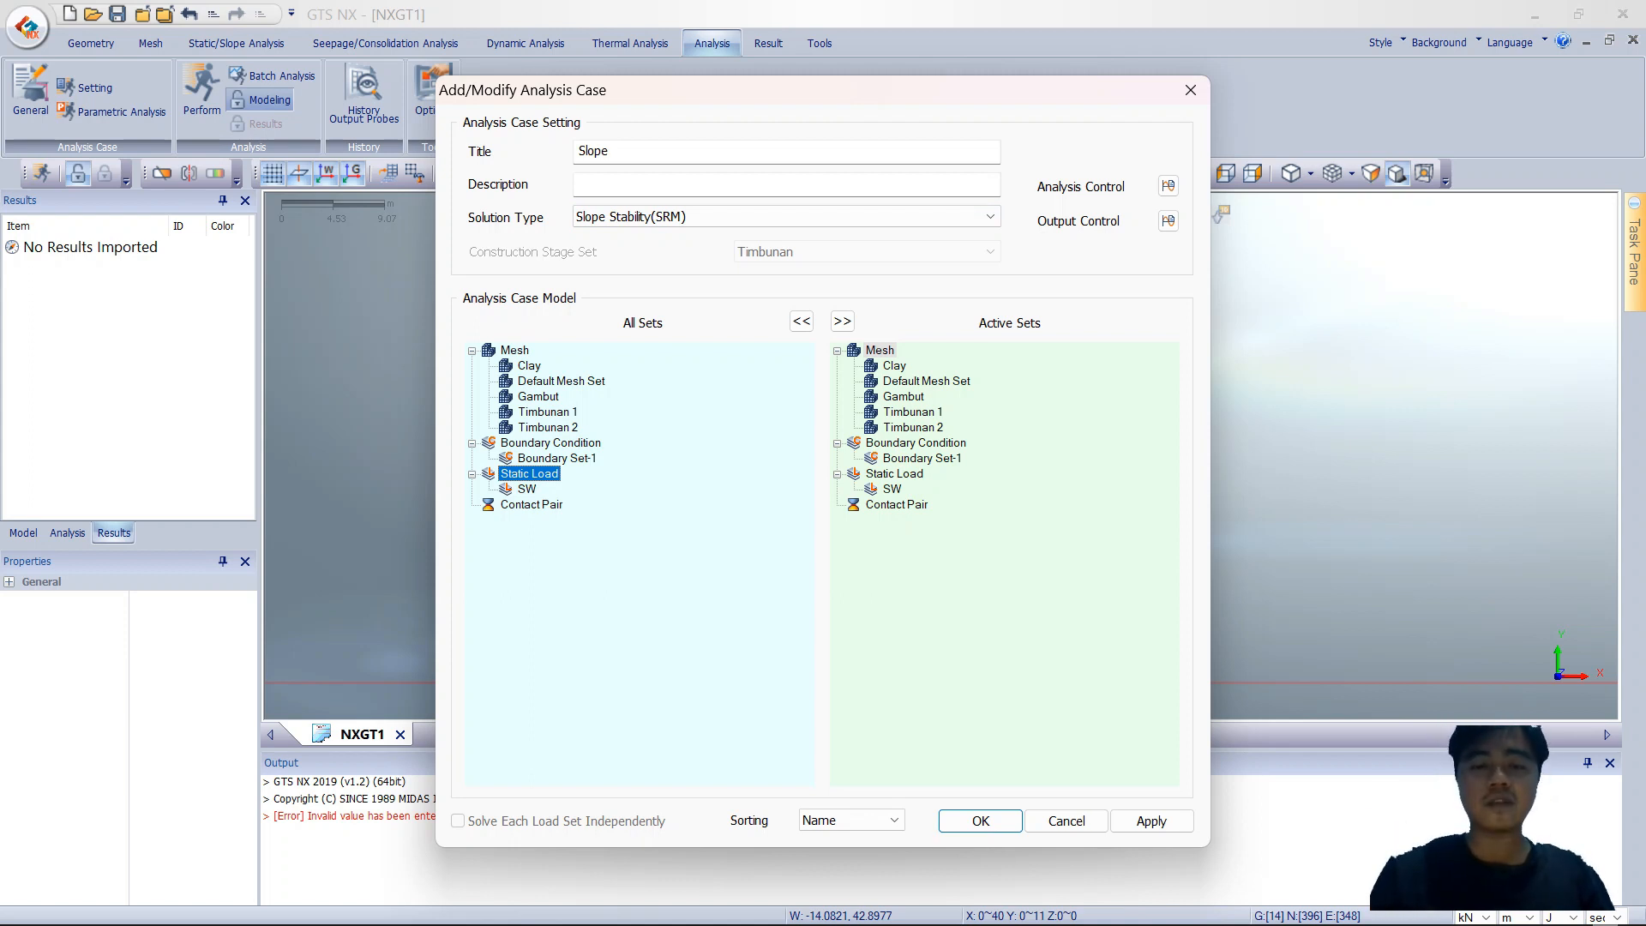
pyautogui.click(980, 820)
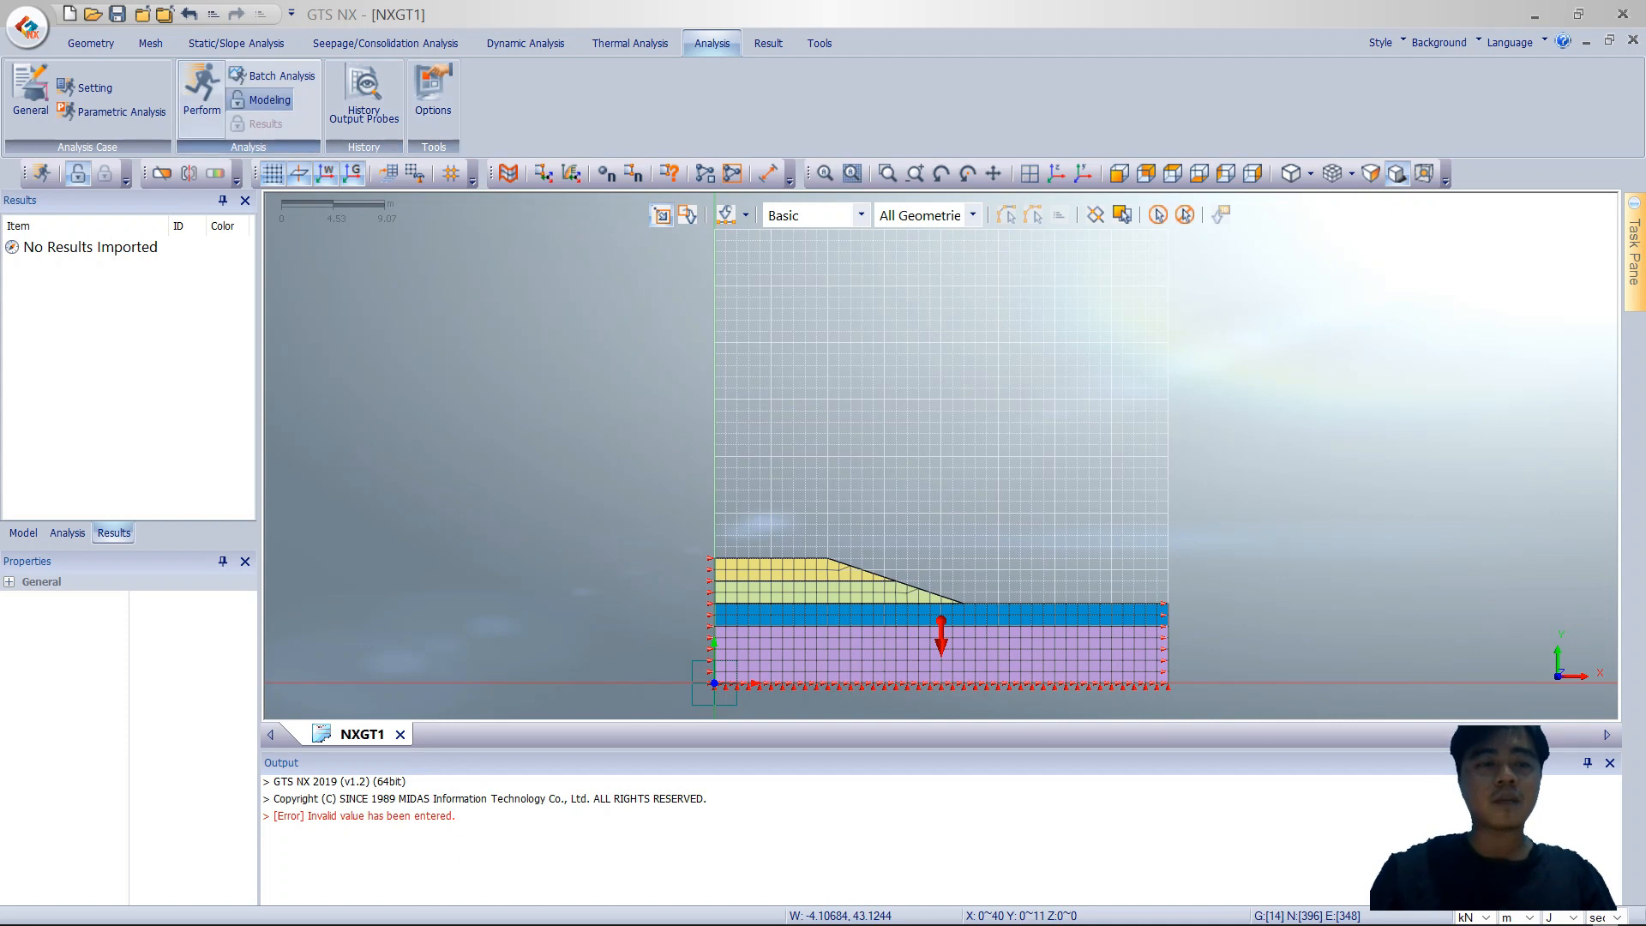
# Step: Run the solver on the Slope analysis case, and choose the TUTORIAL SLOPE folder on the Desktop as the save location
pyautogui.click(201, 90)
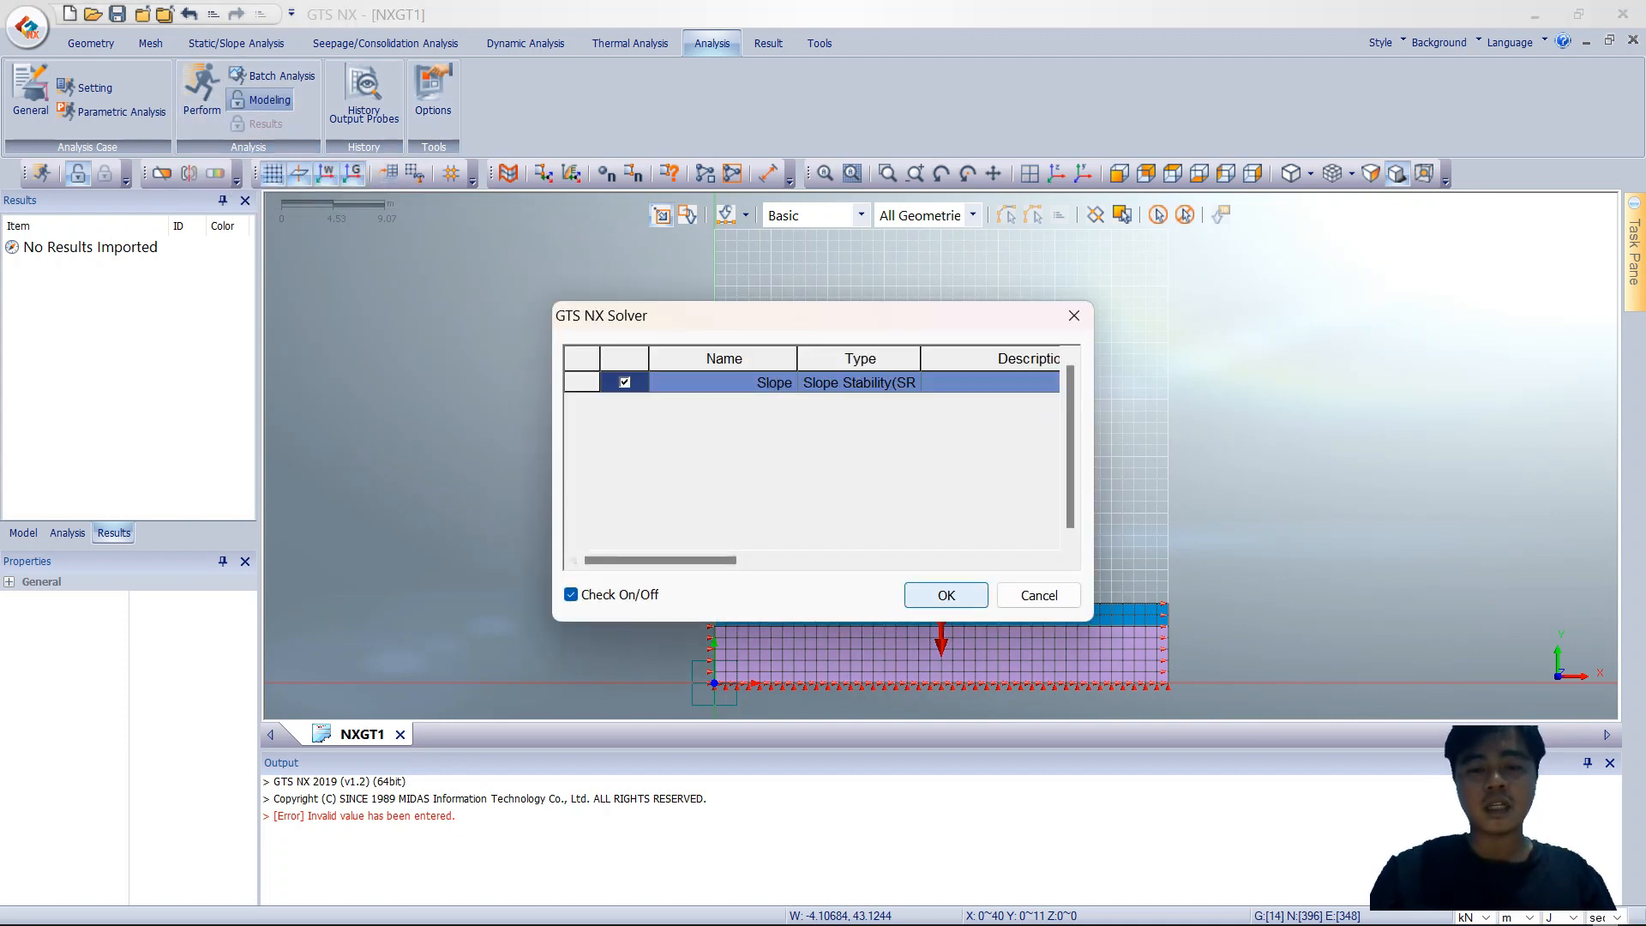
pyautogui.click(946, 595)
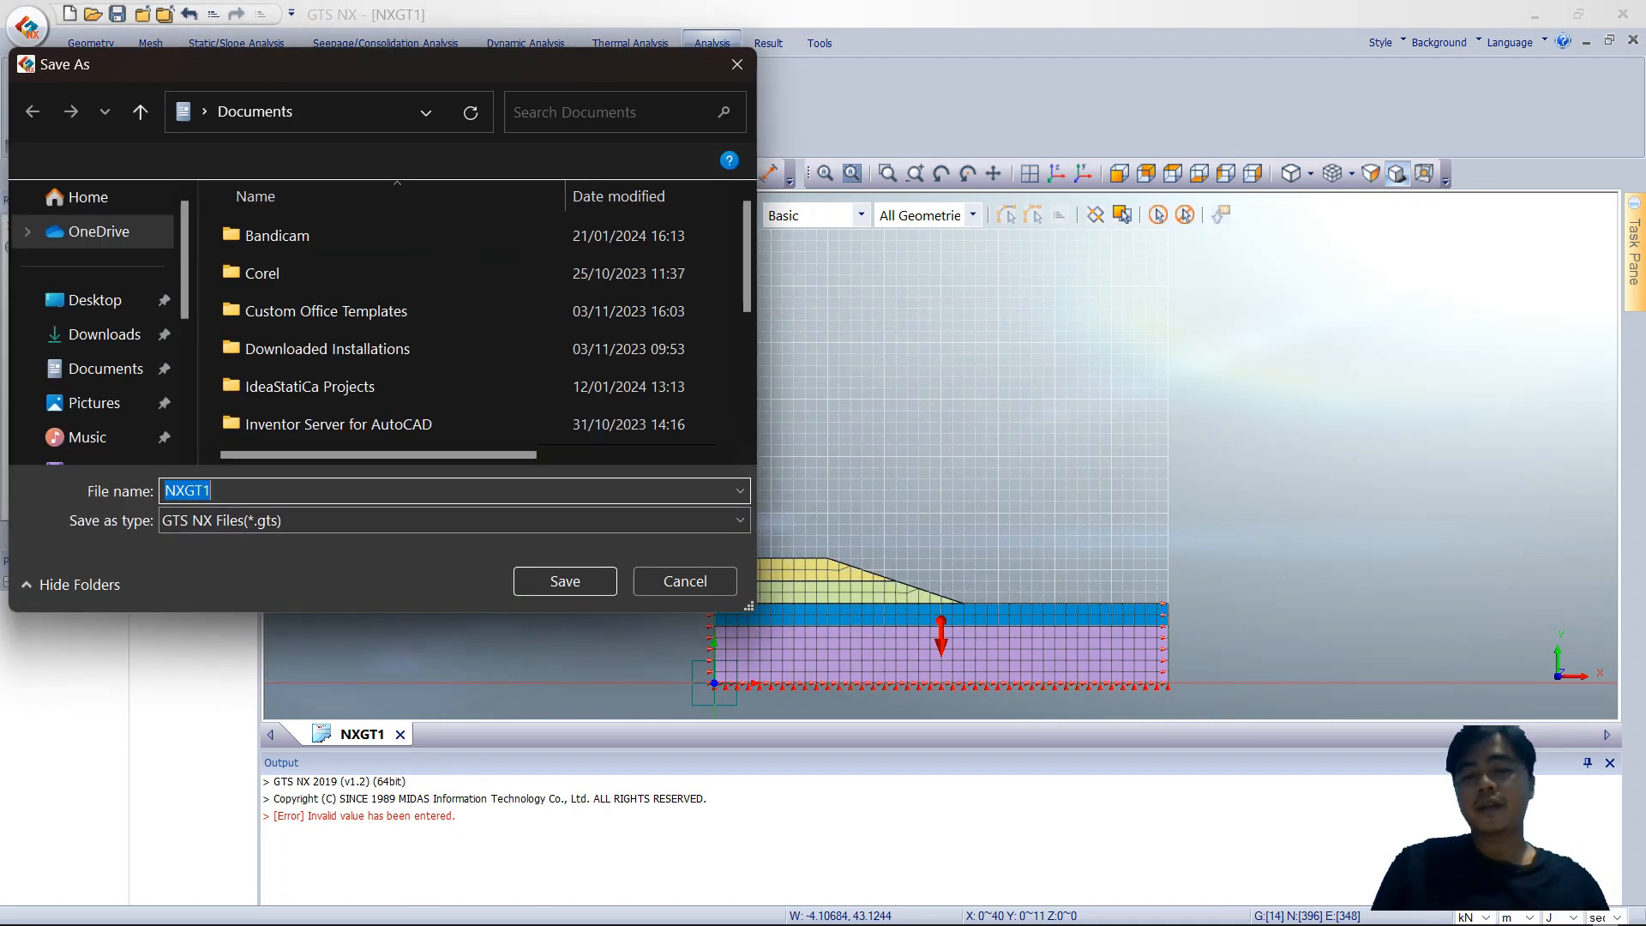
pyautogui.click(95, 266)
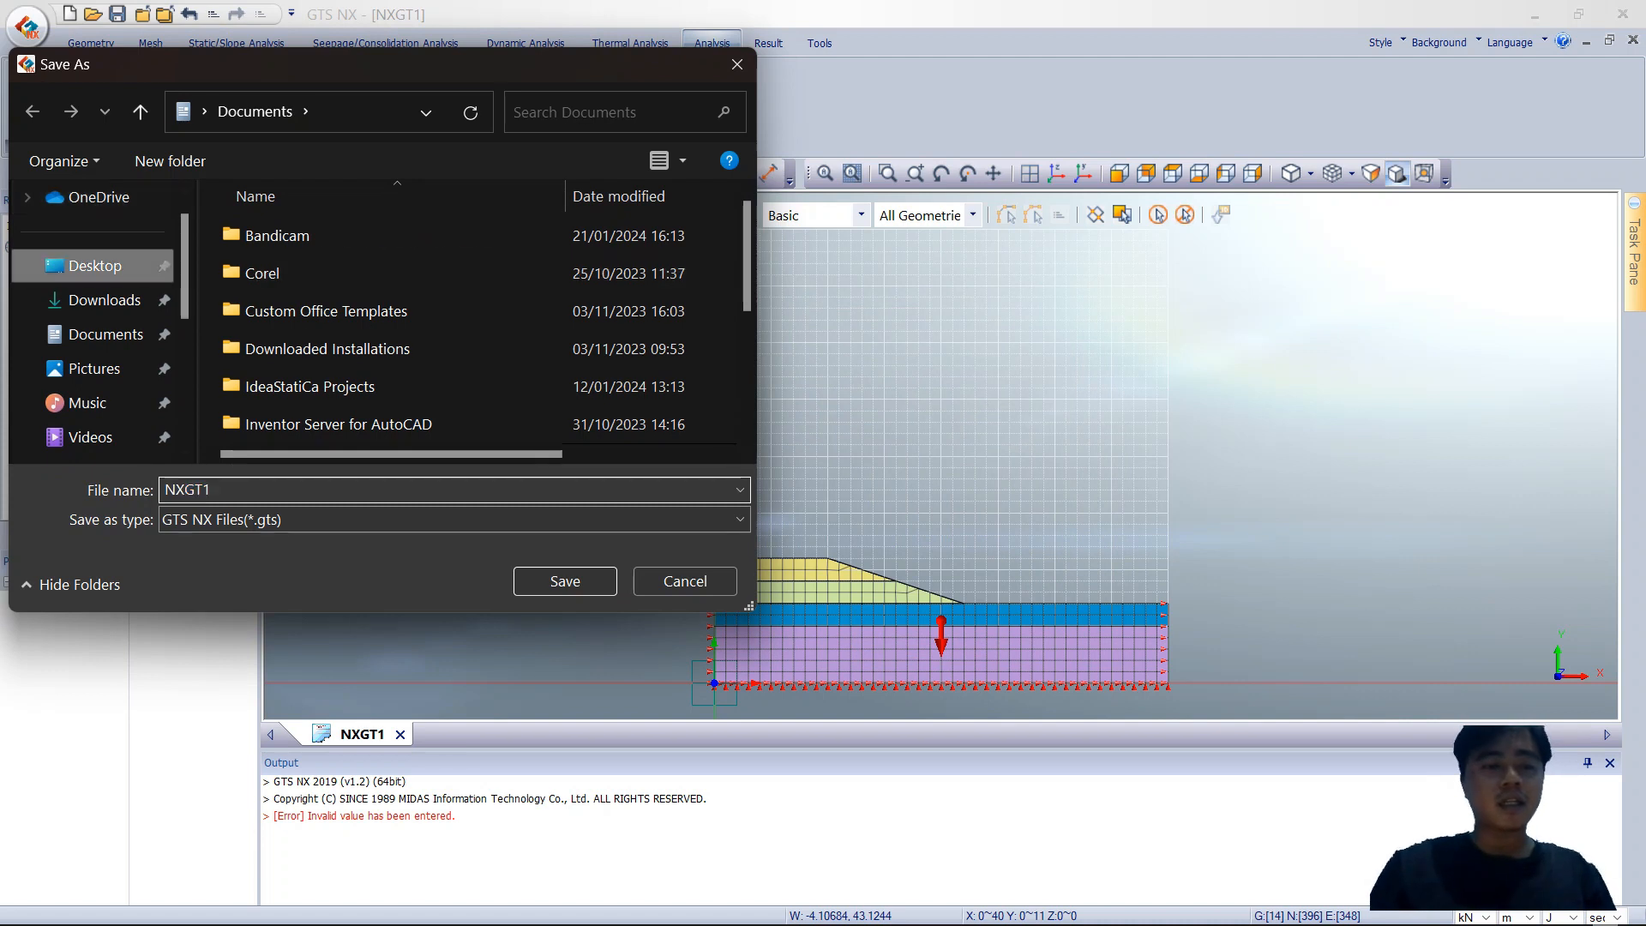
pyautogui.doubleClick(300, 235)
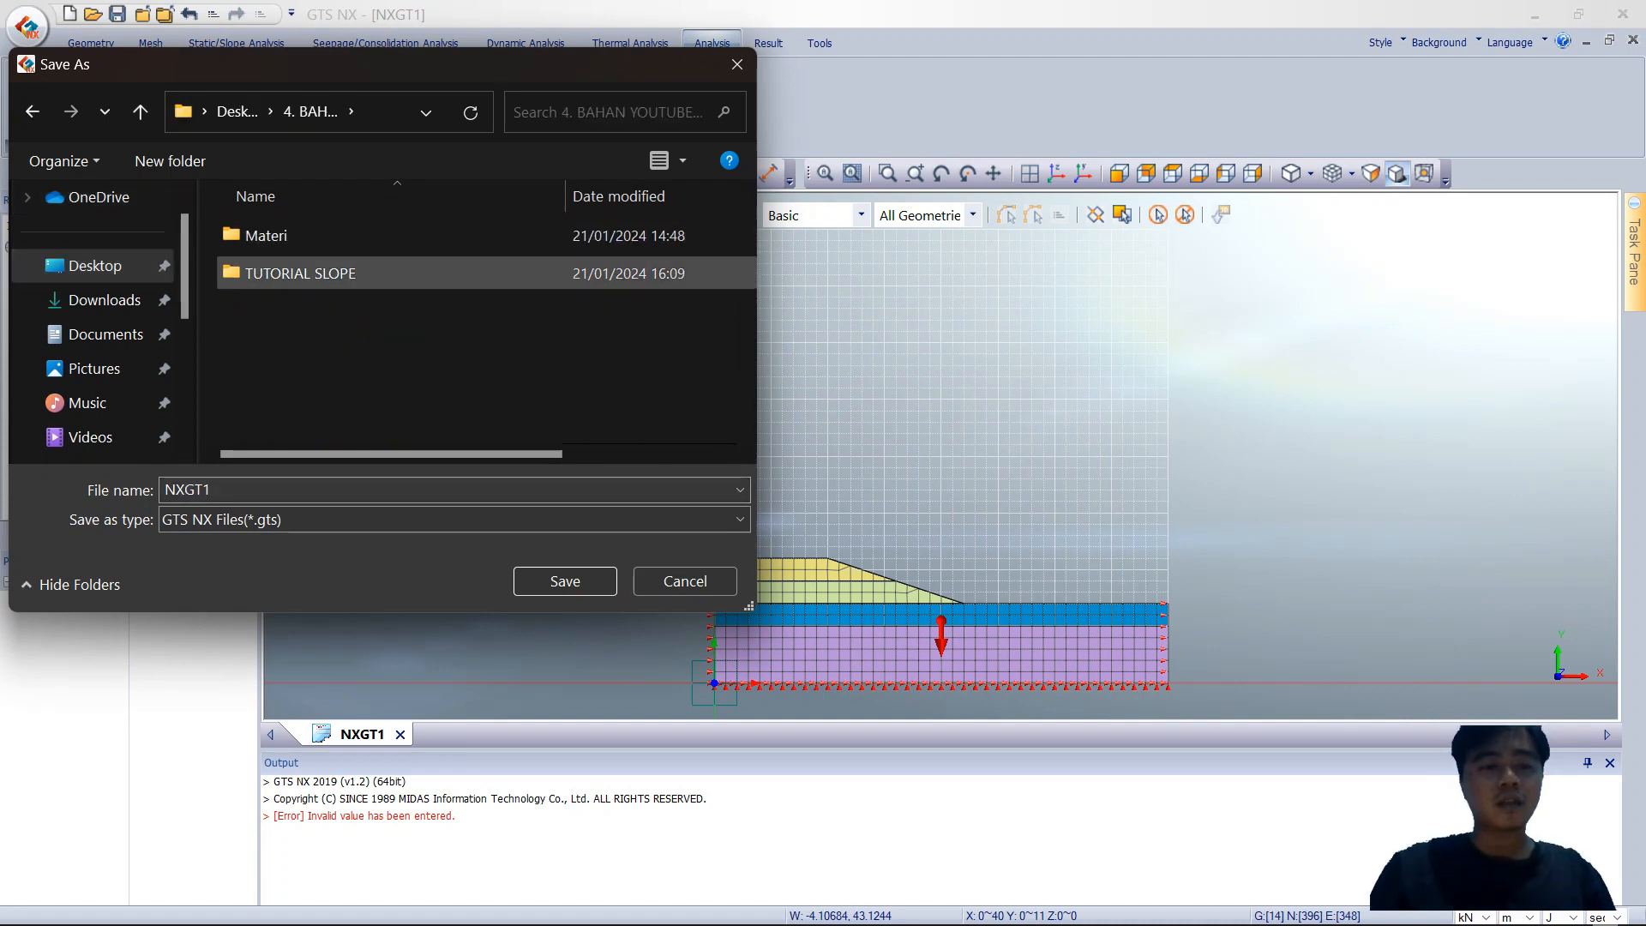
pyautogui.doubleClick(300, 273)
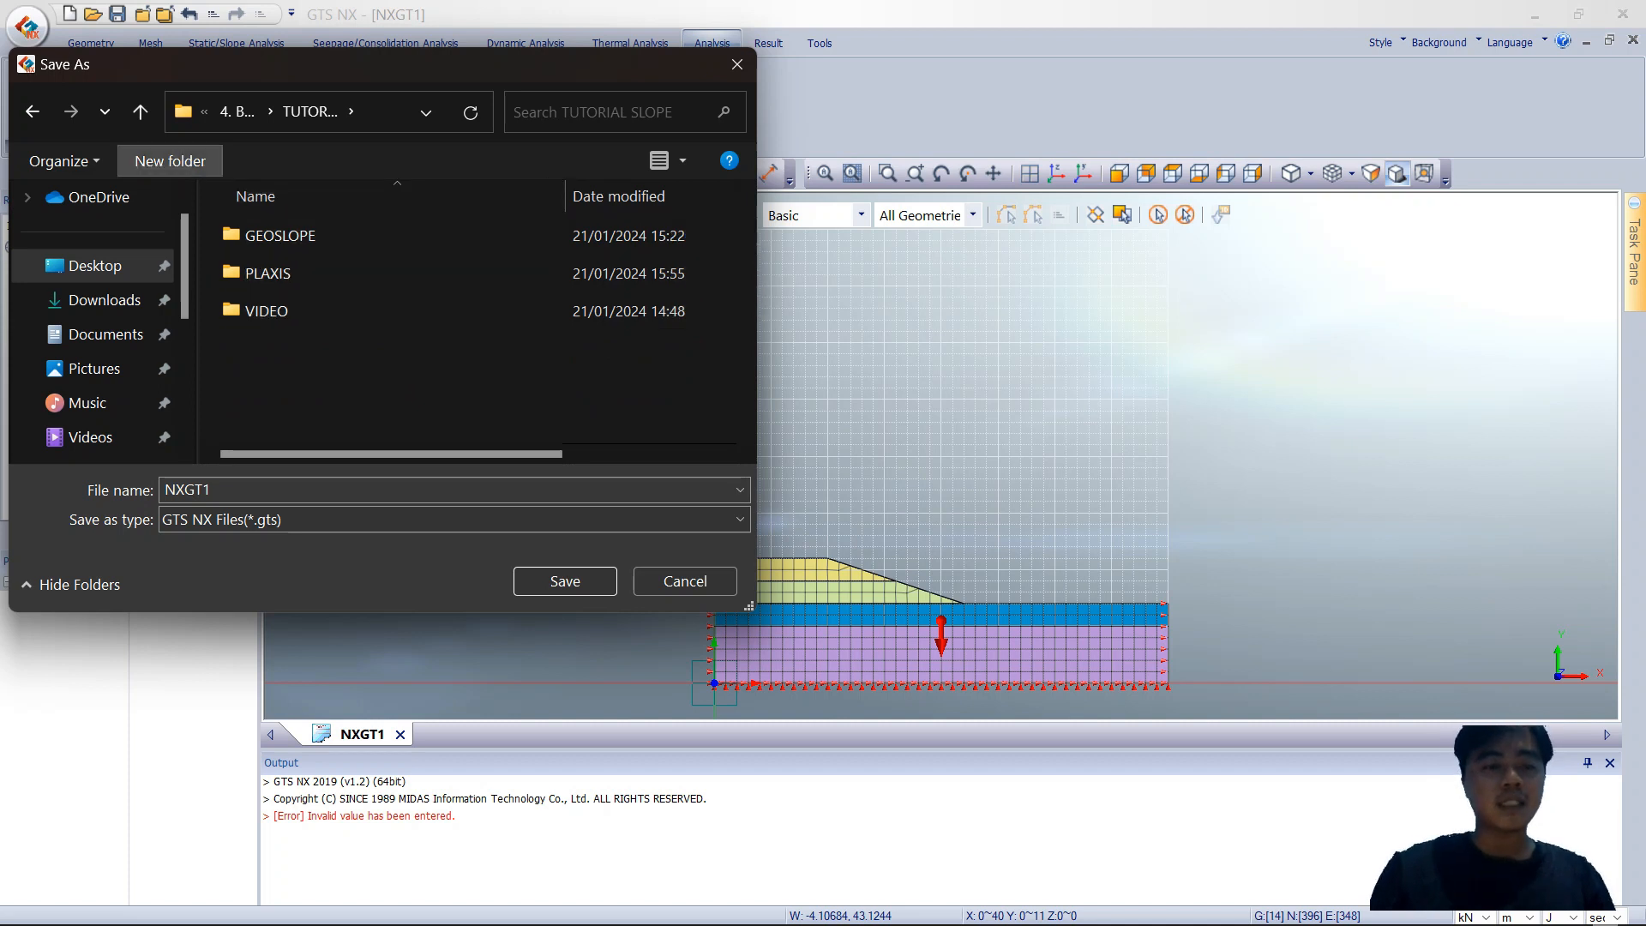
# Step: Create a folder named MIDAS inside TUTORIAL SLOPE and save the model in it as Slope
pyautogui.click(170, 161)
pyautogui.write('MIDAS')
pyautogui.press('Return')
pyautogui.press('Return')
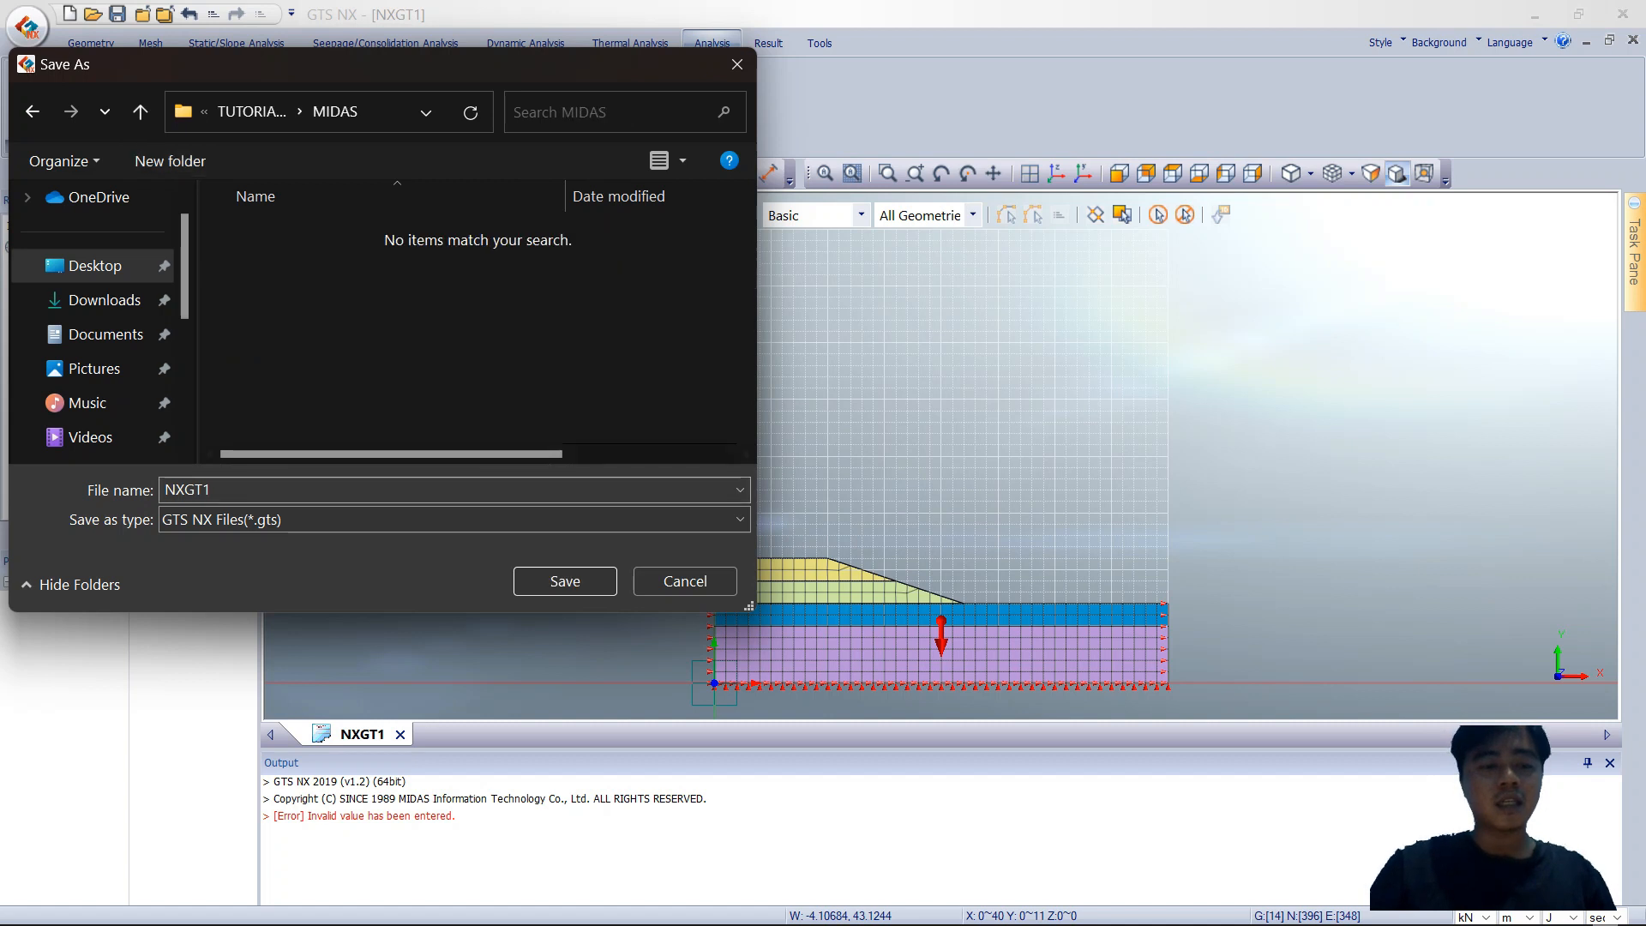
pyautogui.write('Slope')
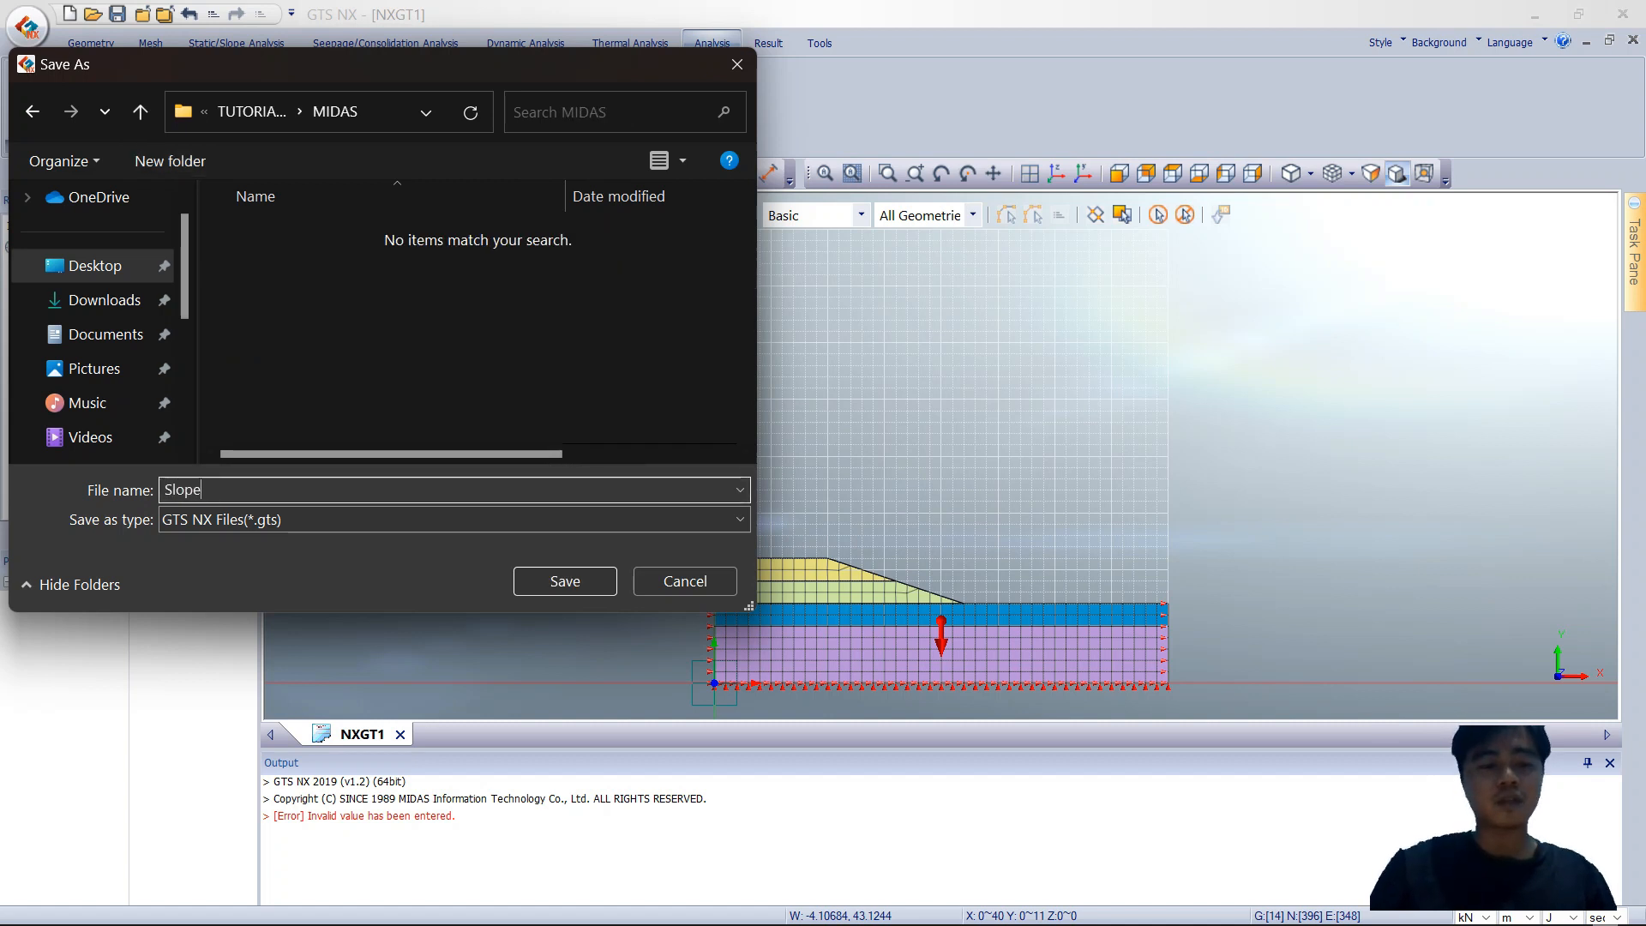
pyautogui.press('Return')
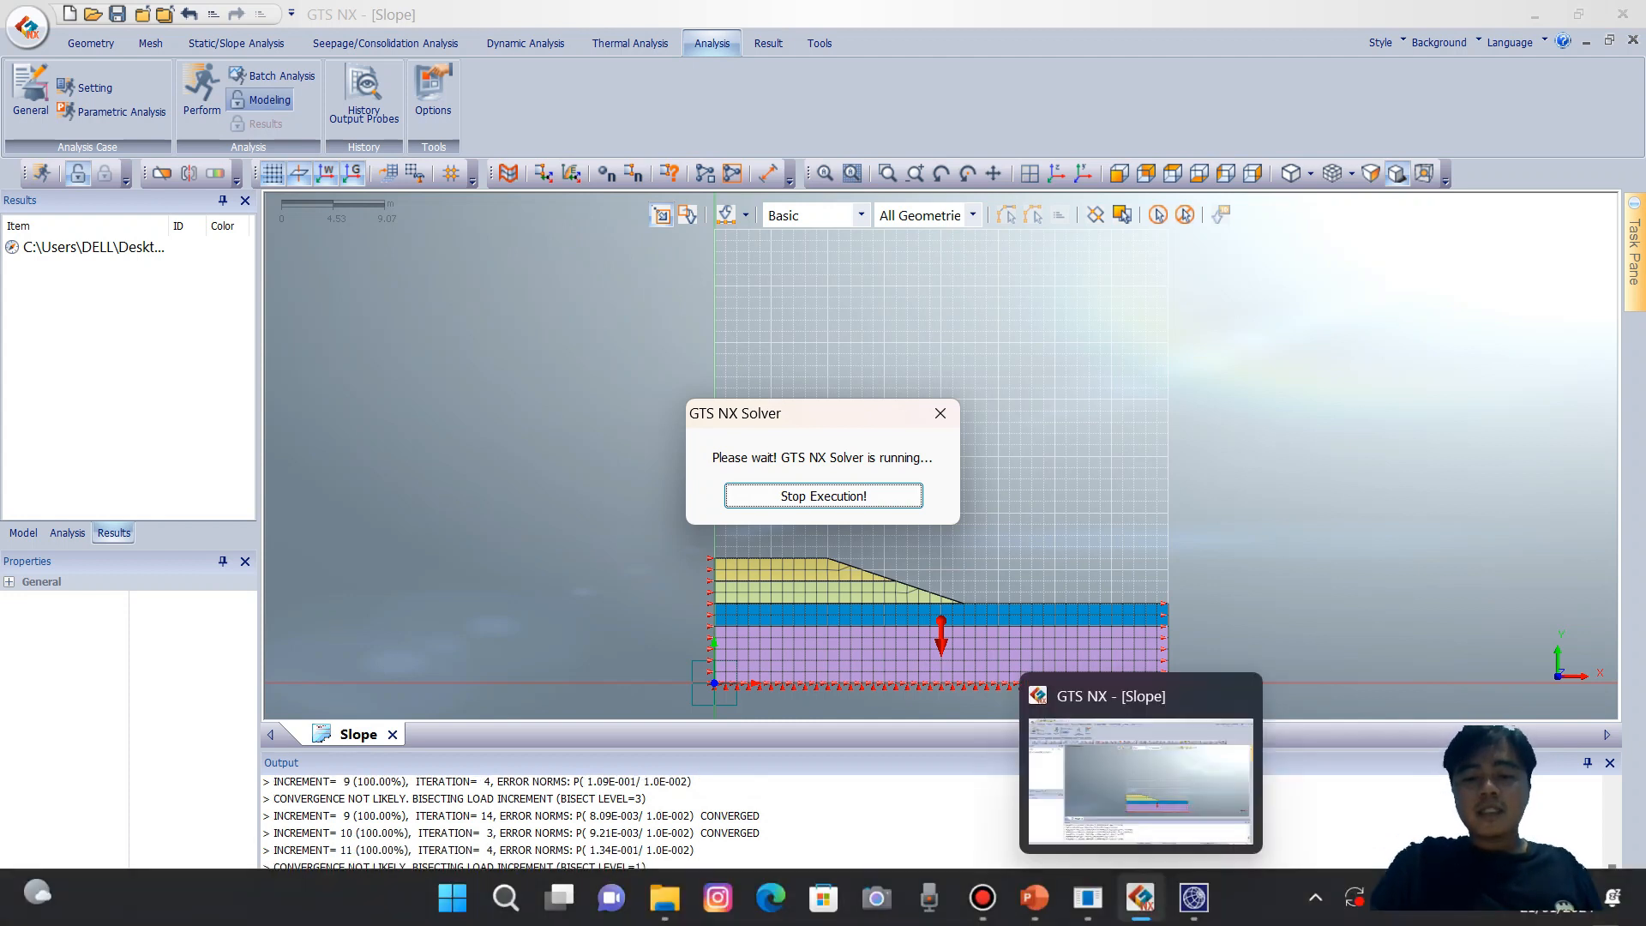
# Step: Switch to Plaxis, open the Slope project's calculation phases, and check the multipliers of the phi-c reduction phase, Tahap 4
pyautogui.click(1193, 900)
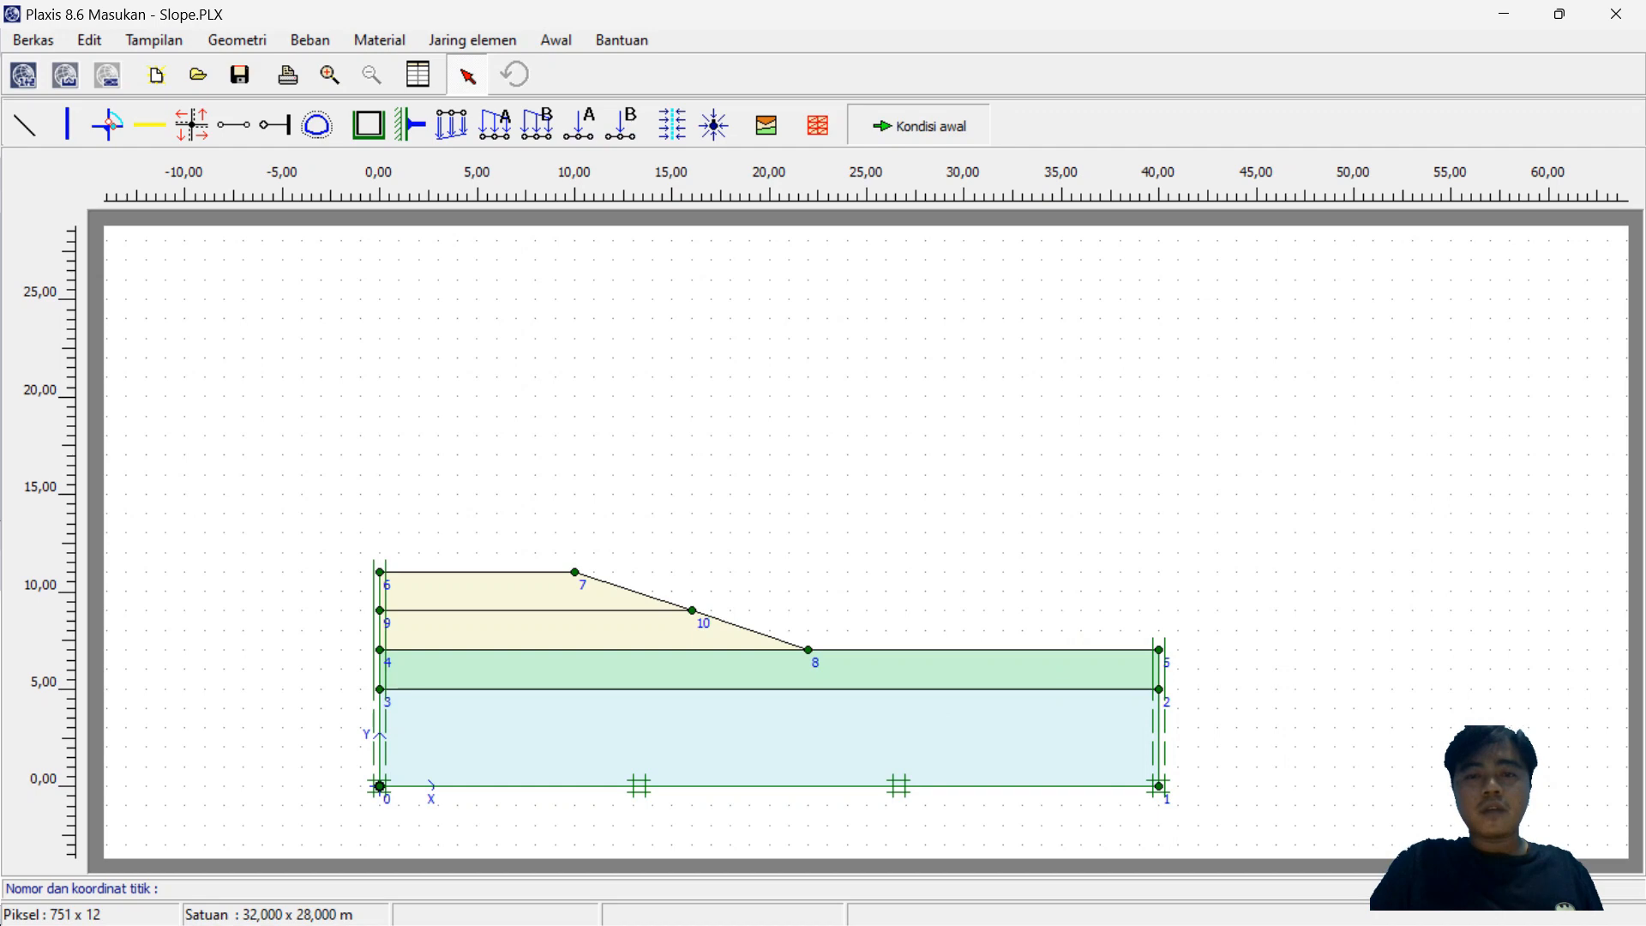
pyautogui.click(918, 124)
pyautogui.click(629, 123)
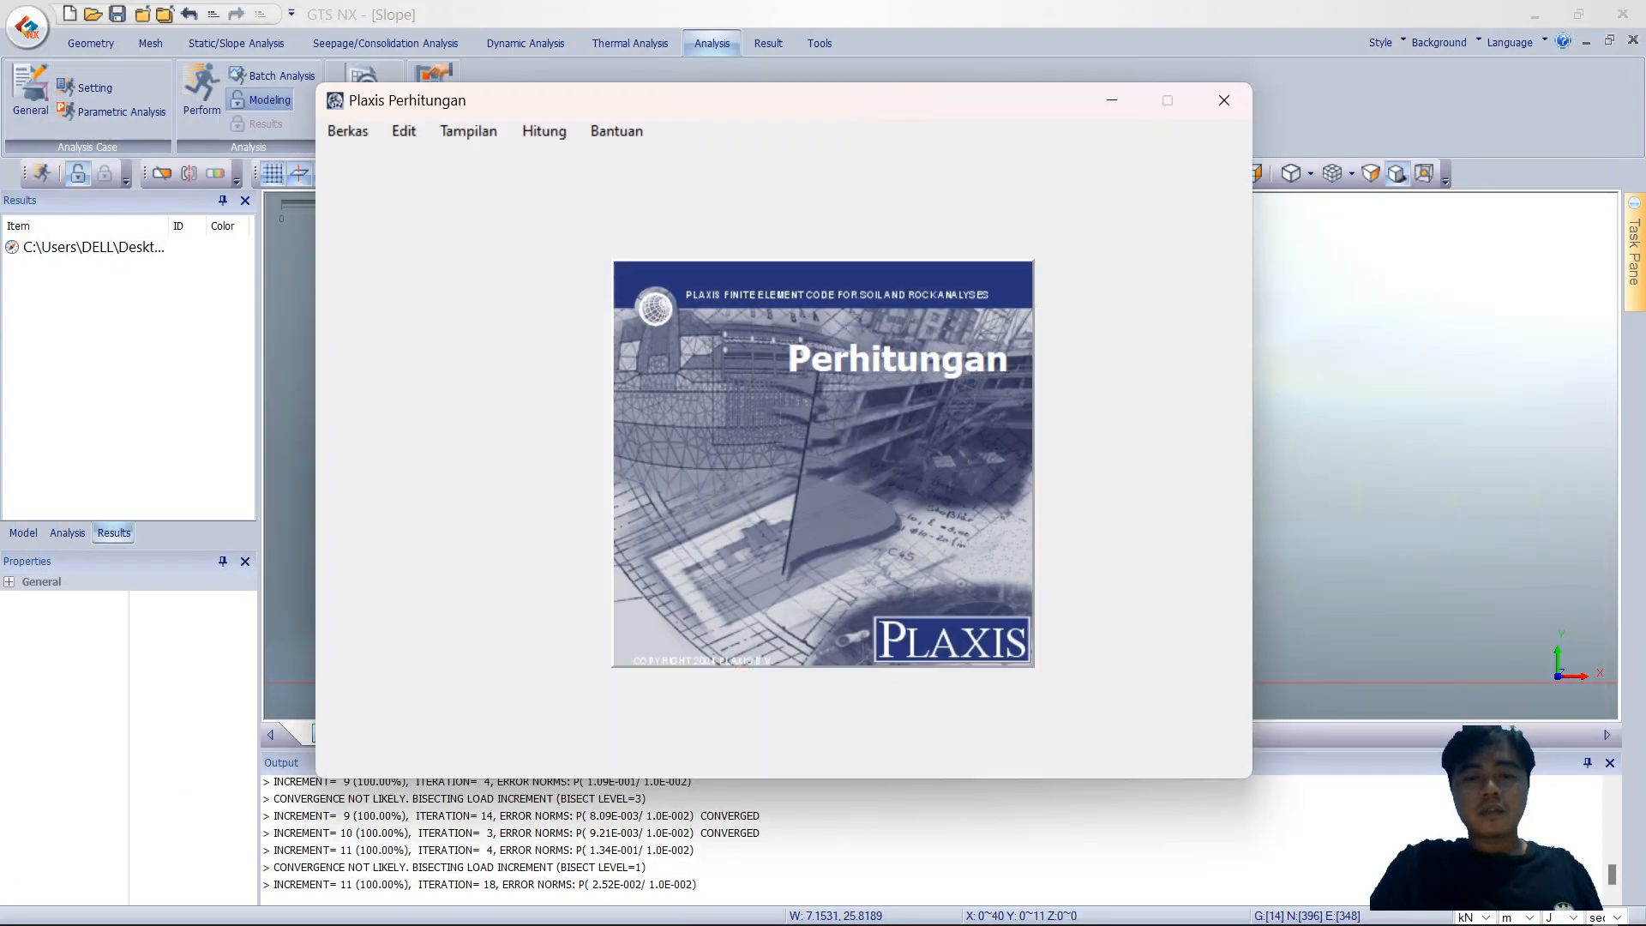
pyautogui.click(1003, 556)
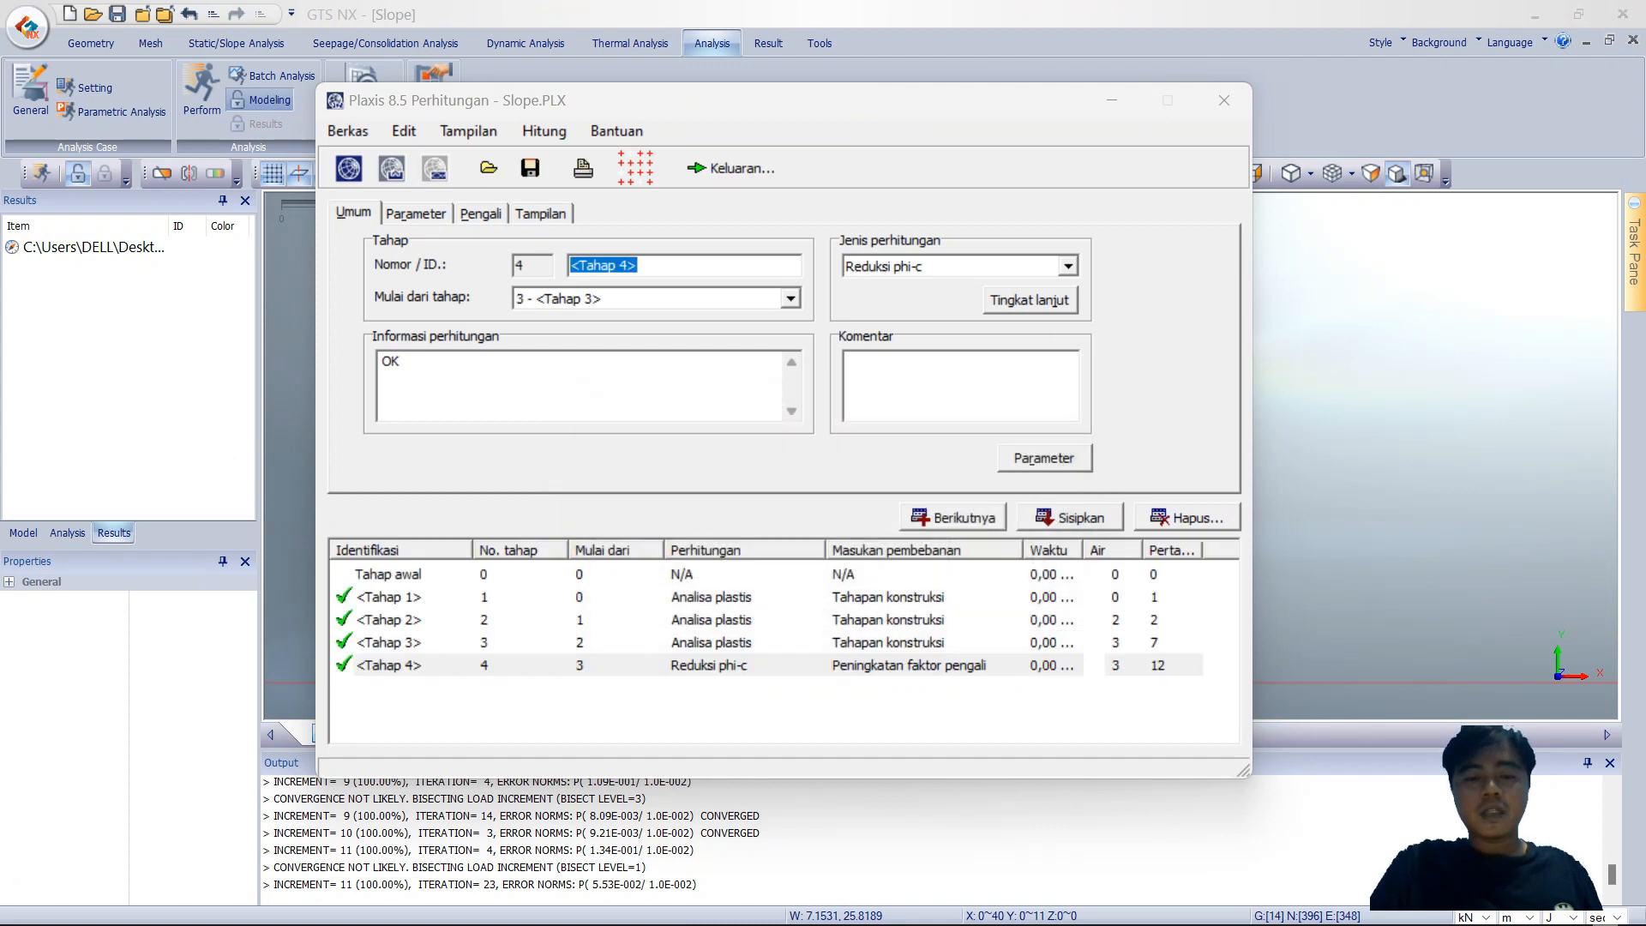
pyautogui.click(389, 665)
pyautogui.click(480, 214)
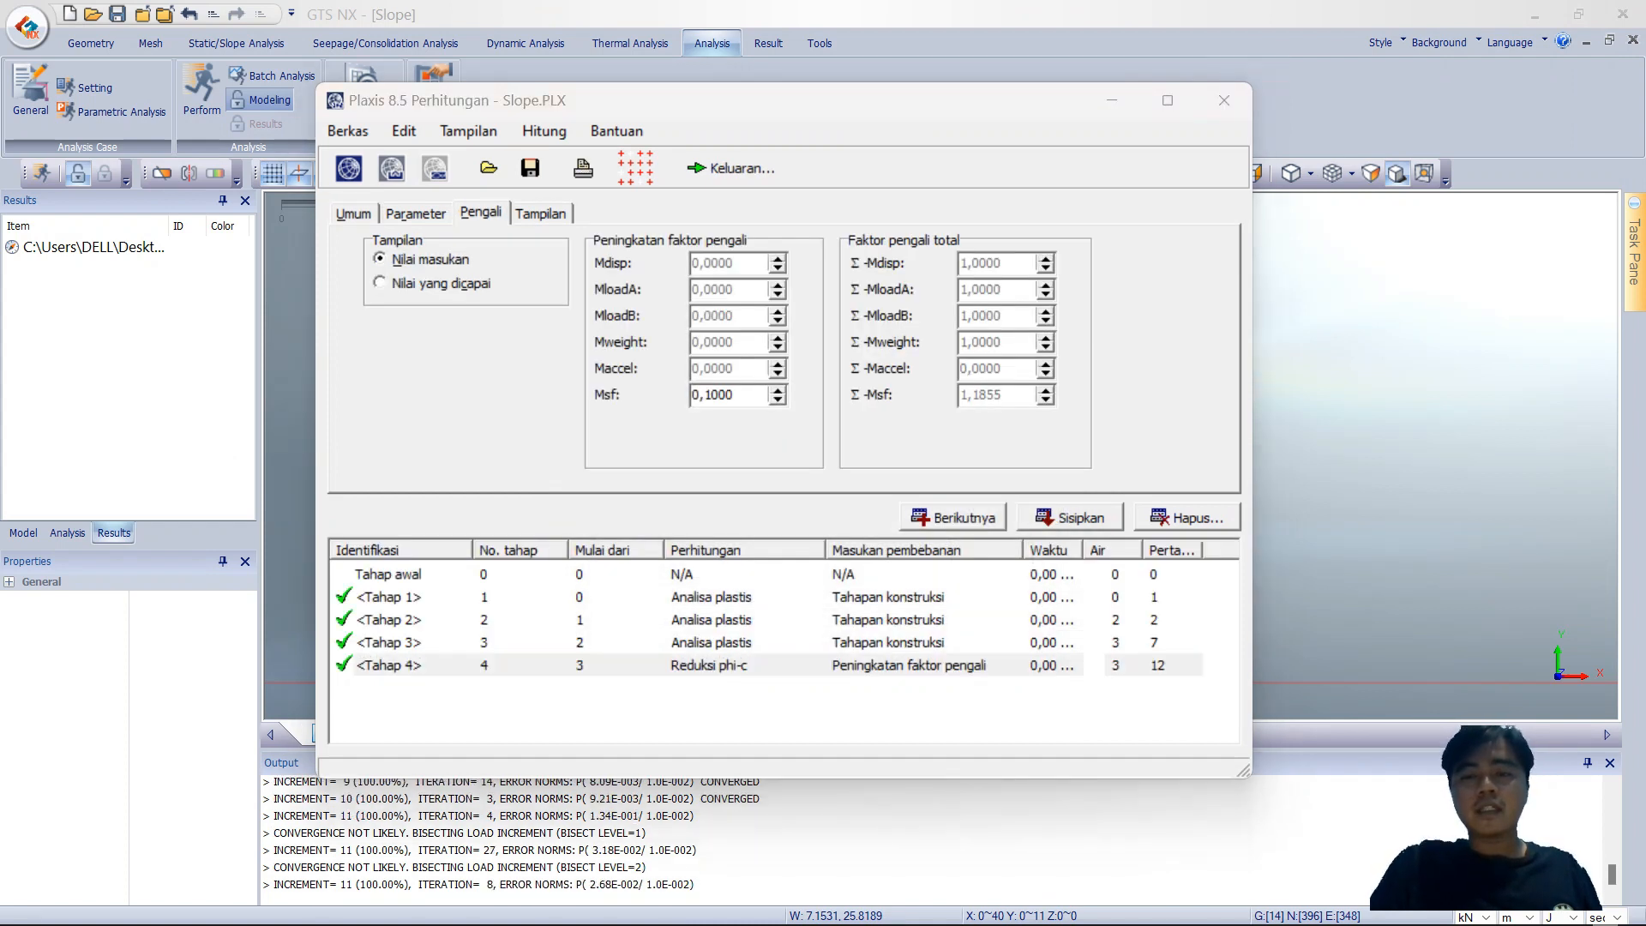
pyautogui.click(1112, 100)
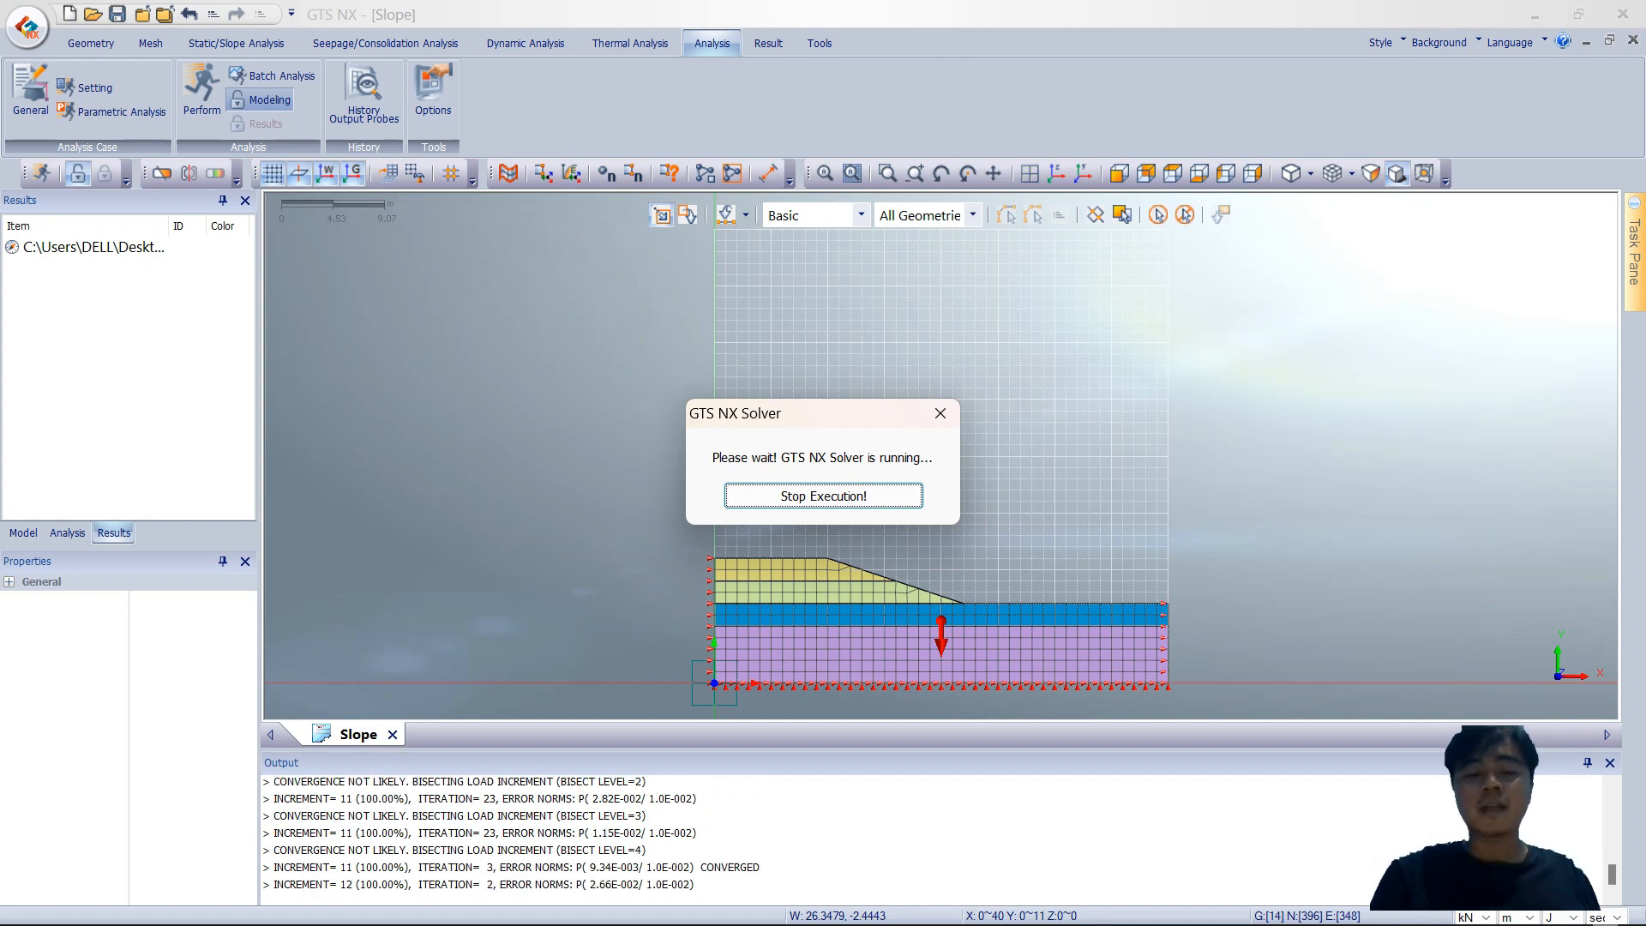
# Step: Switch to the KUAT GESER TANAH presentation in PowerPoint and read slide 3 on reliable finite element results
pyautogui.click(1035, 897)
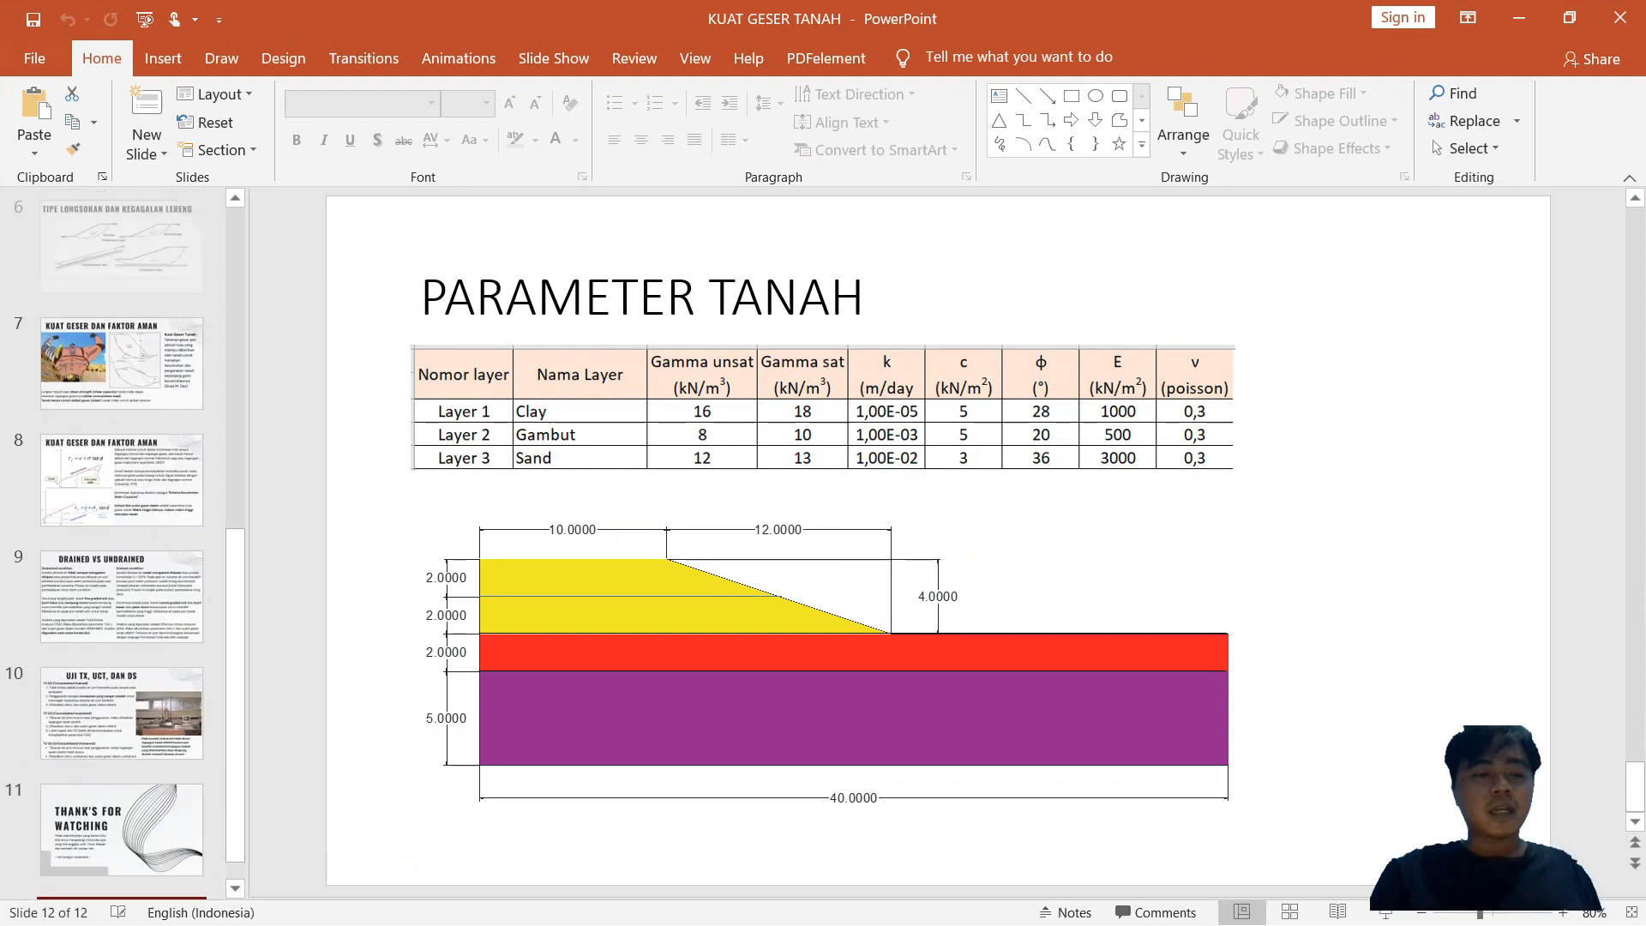
pyautogui.scroll(5, 122, 672)
pyautogui.scroll(2, 122, 411)
pyautogui.click(121, 417)
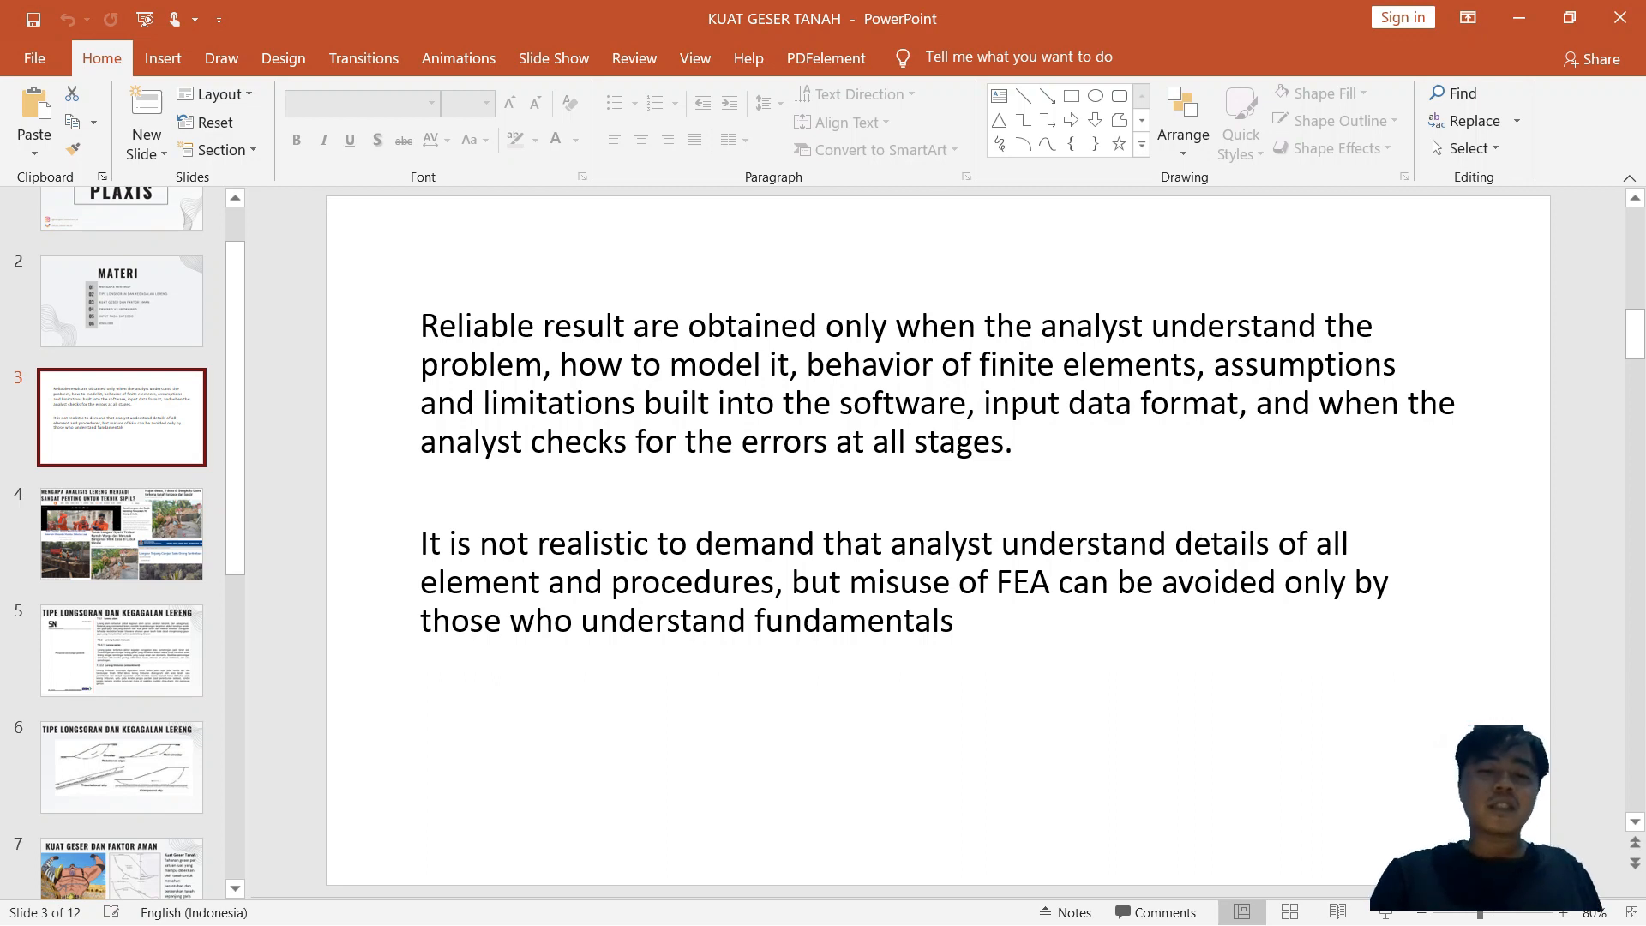
pyautogui.moveTo(1195, 897)
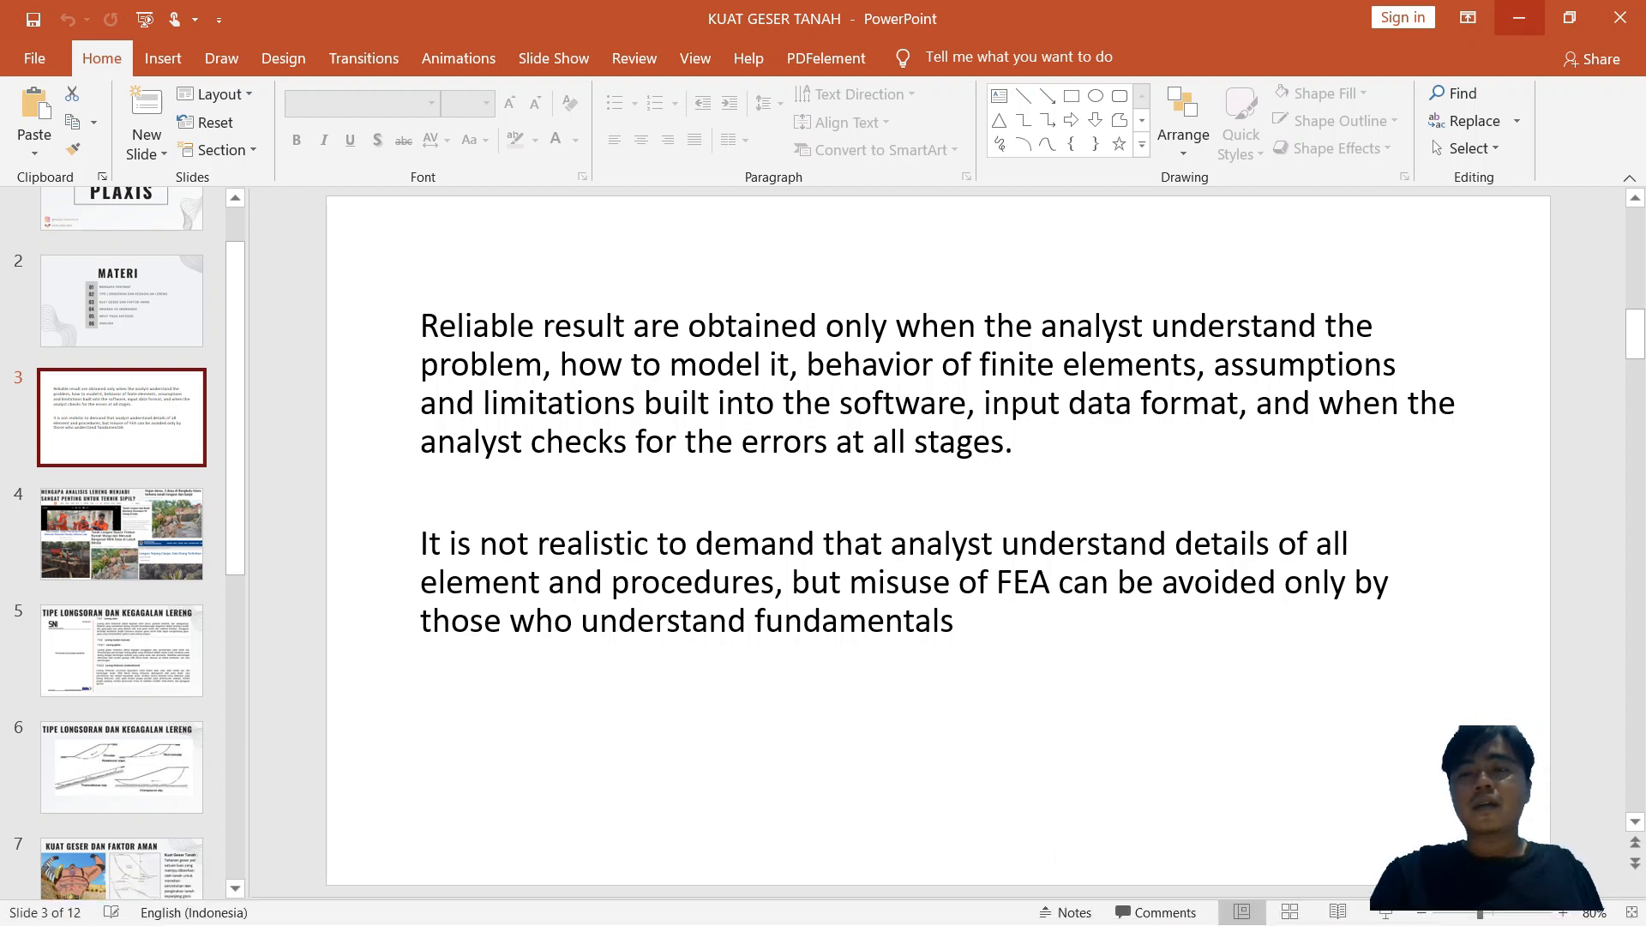
pyautogui.click(1519, 18)
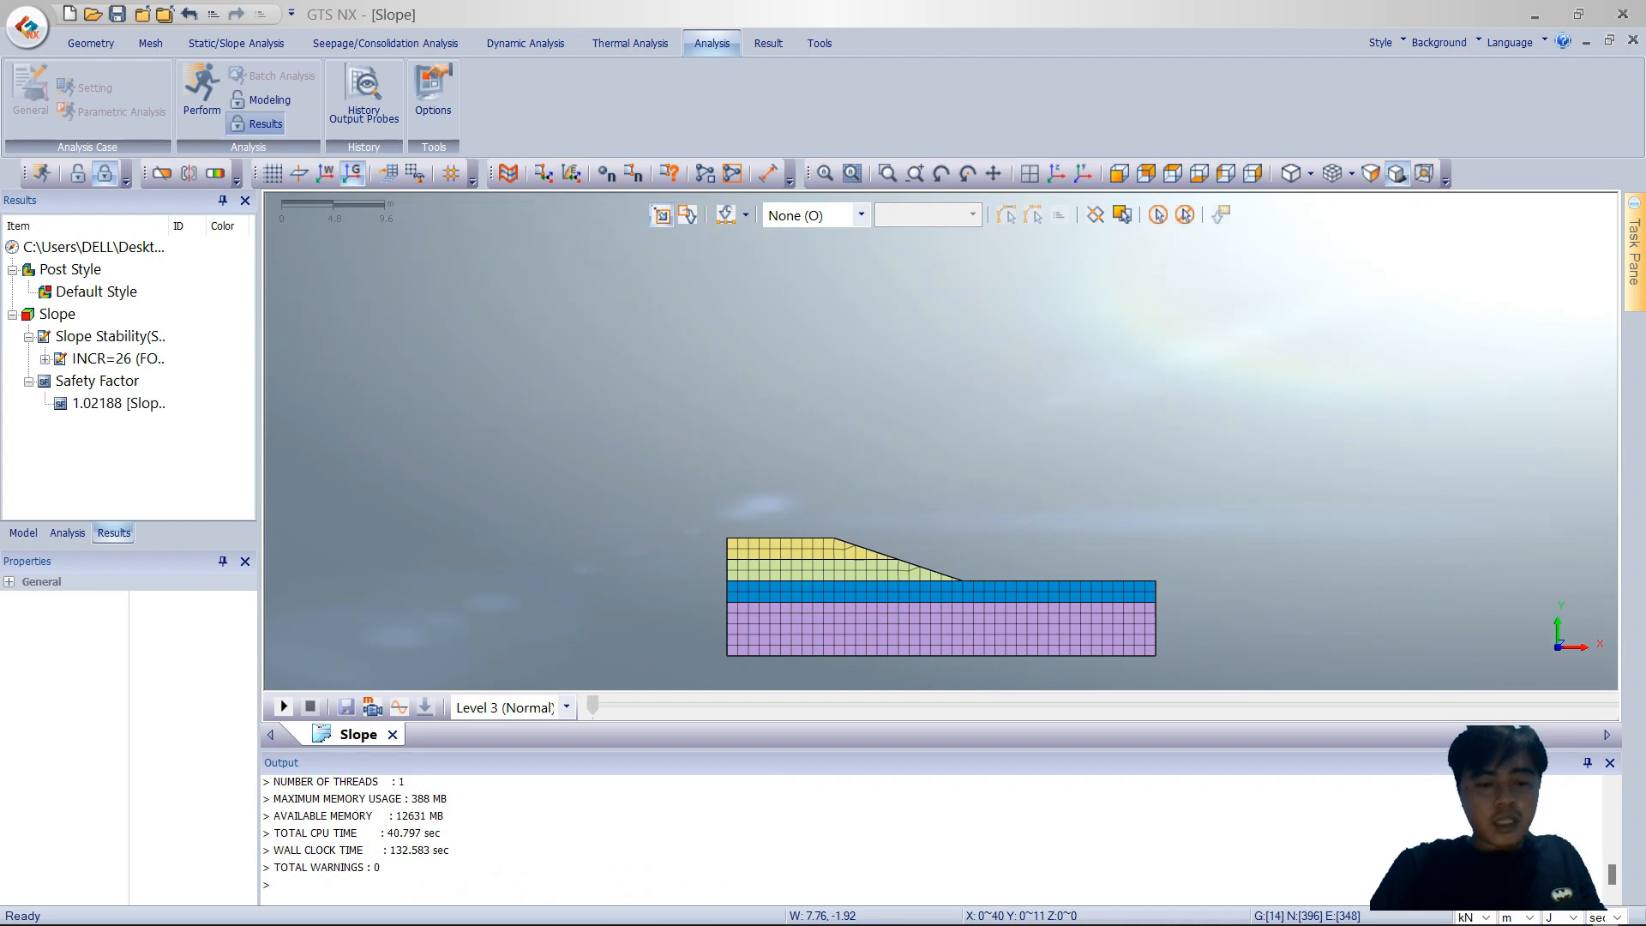
pyautogui.scroll(3, 941, 592)
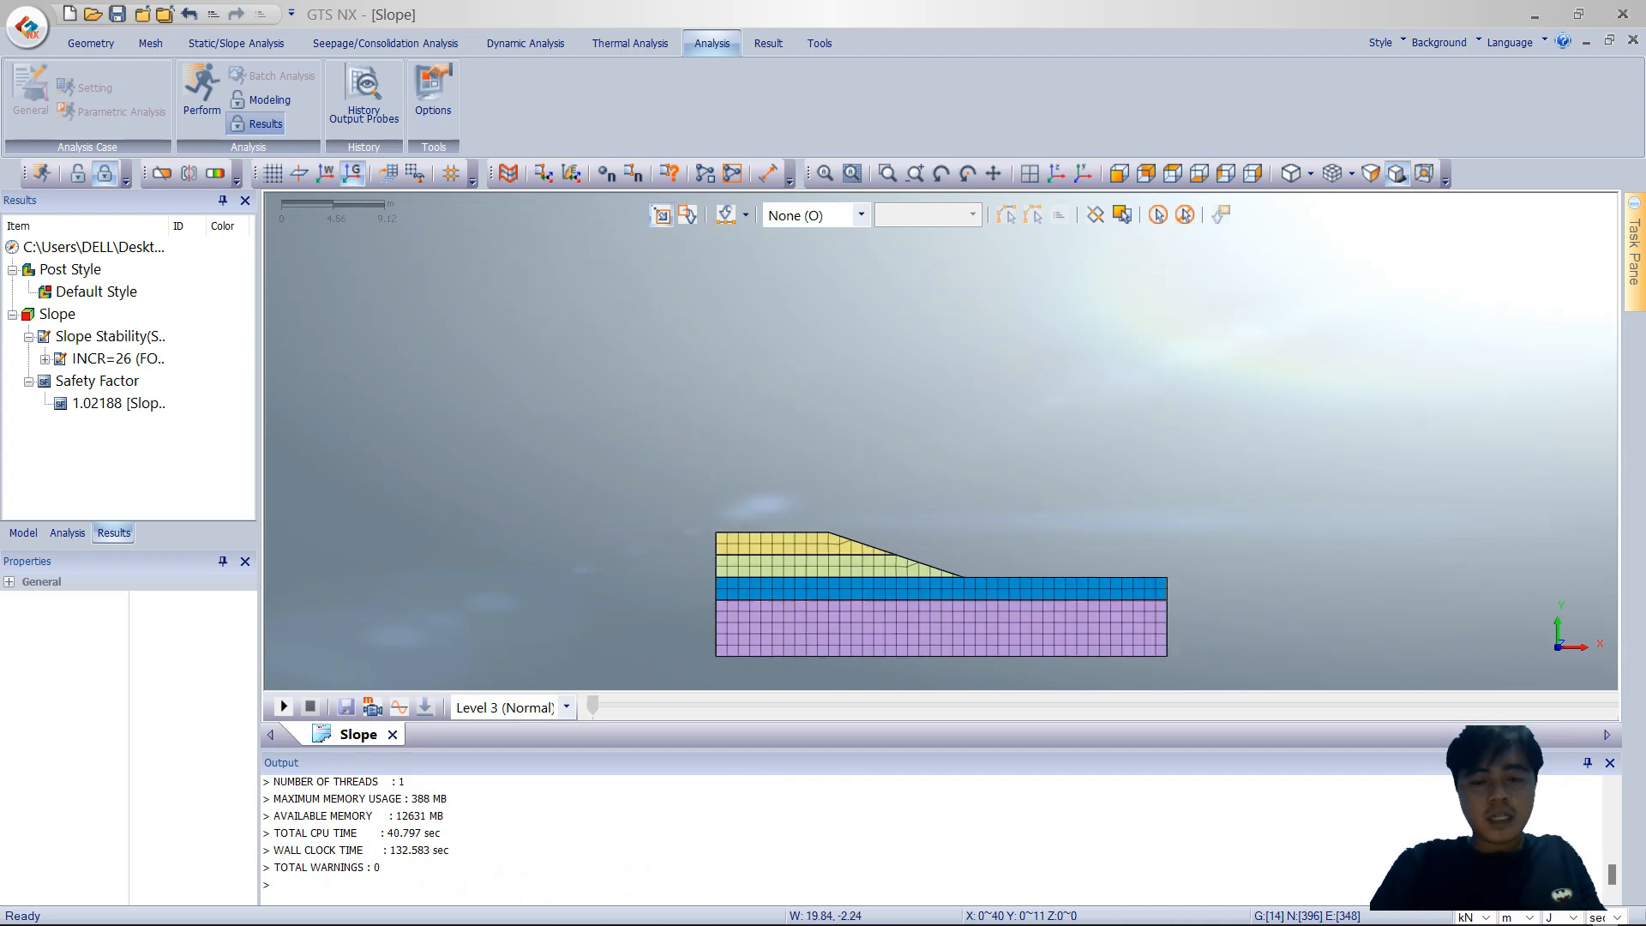
pyautogui.scroll(4, 909, 588)
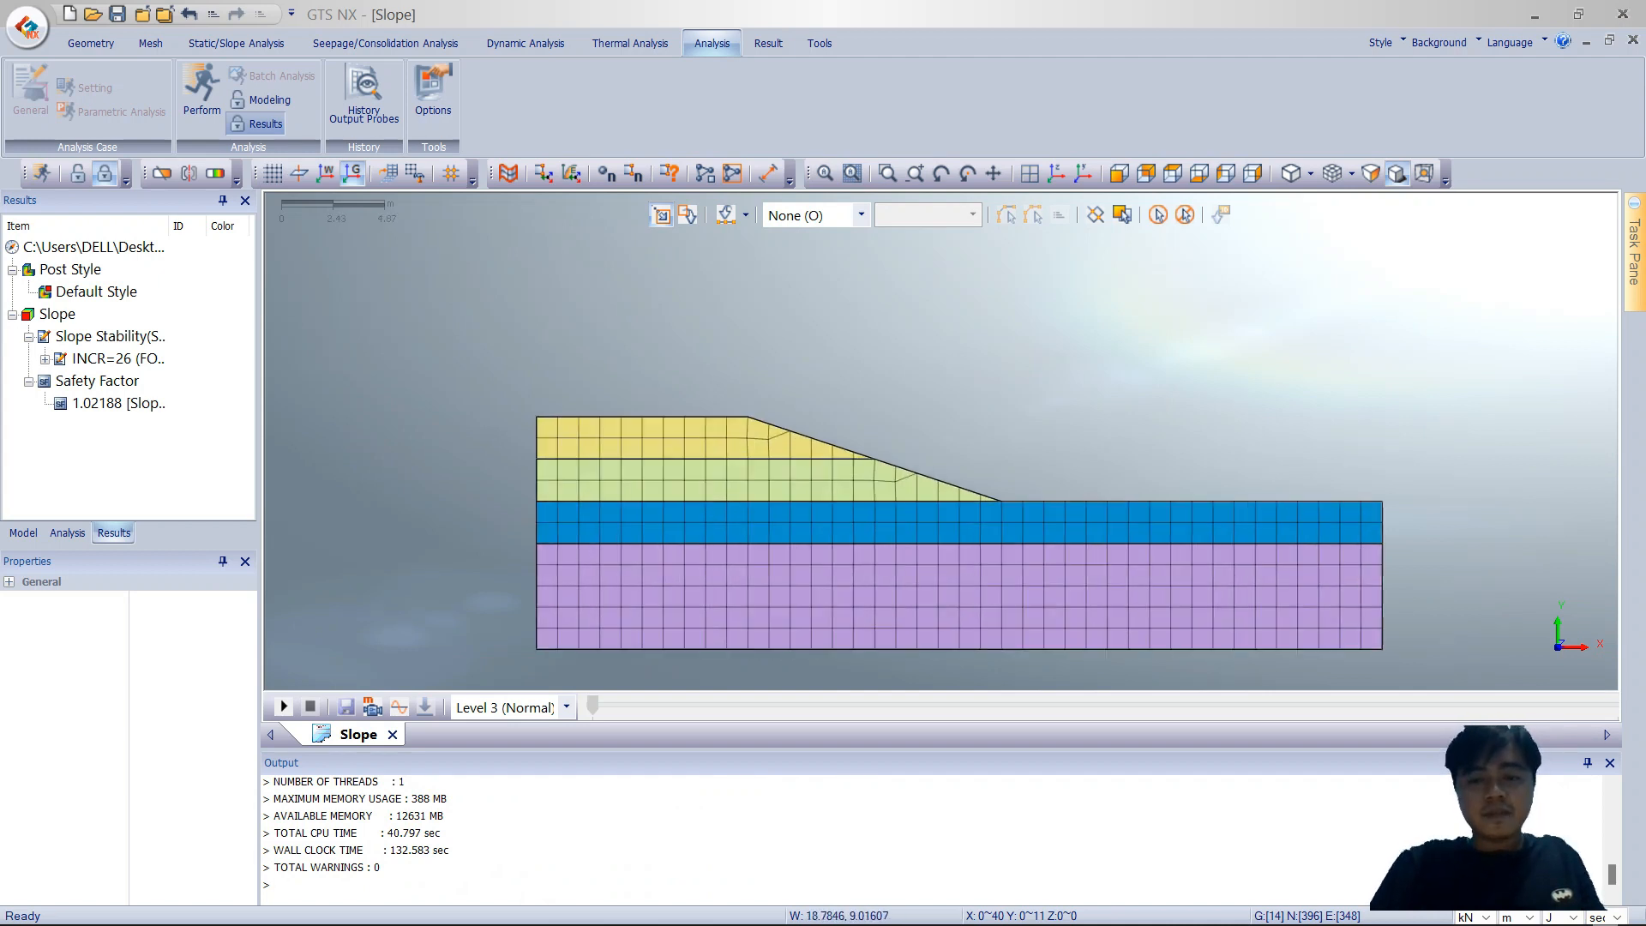
pyautogui.scroll(-3, 953, 257)
pyautogui.scroll(4, 935, 570)
pyautogui.scroll(1, 961, 304)
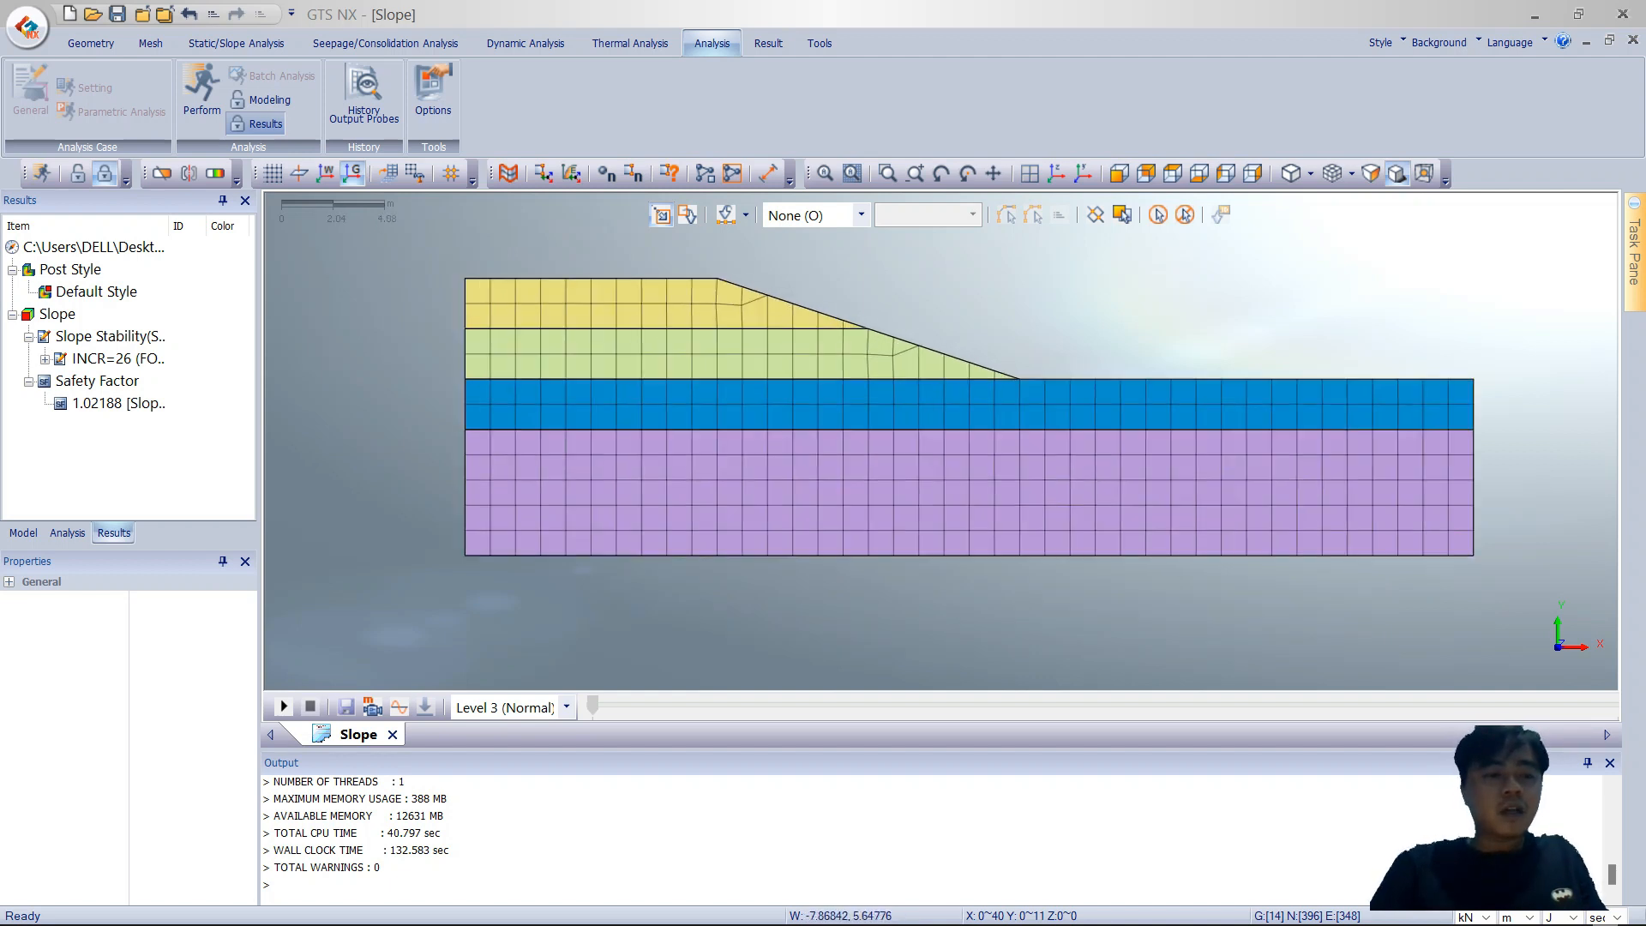
# Step: Expand the INCR=26 results and select the computed safety factor, then switch to Plaxis to compare it with the Tahap 4 Σ-Msf
pyautogui.doubleClick(118, 358)
pyautogui.scroll(-1, 128, 372)
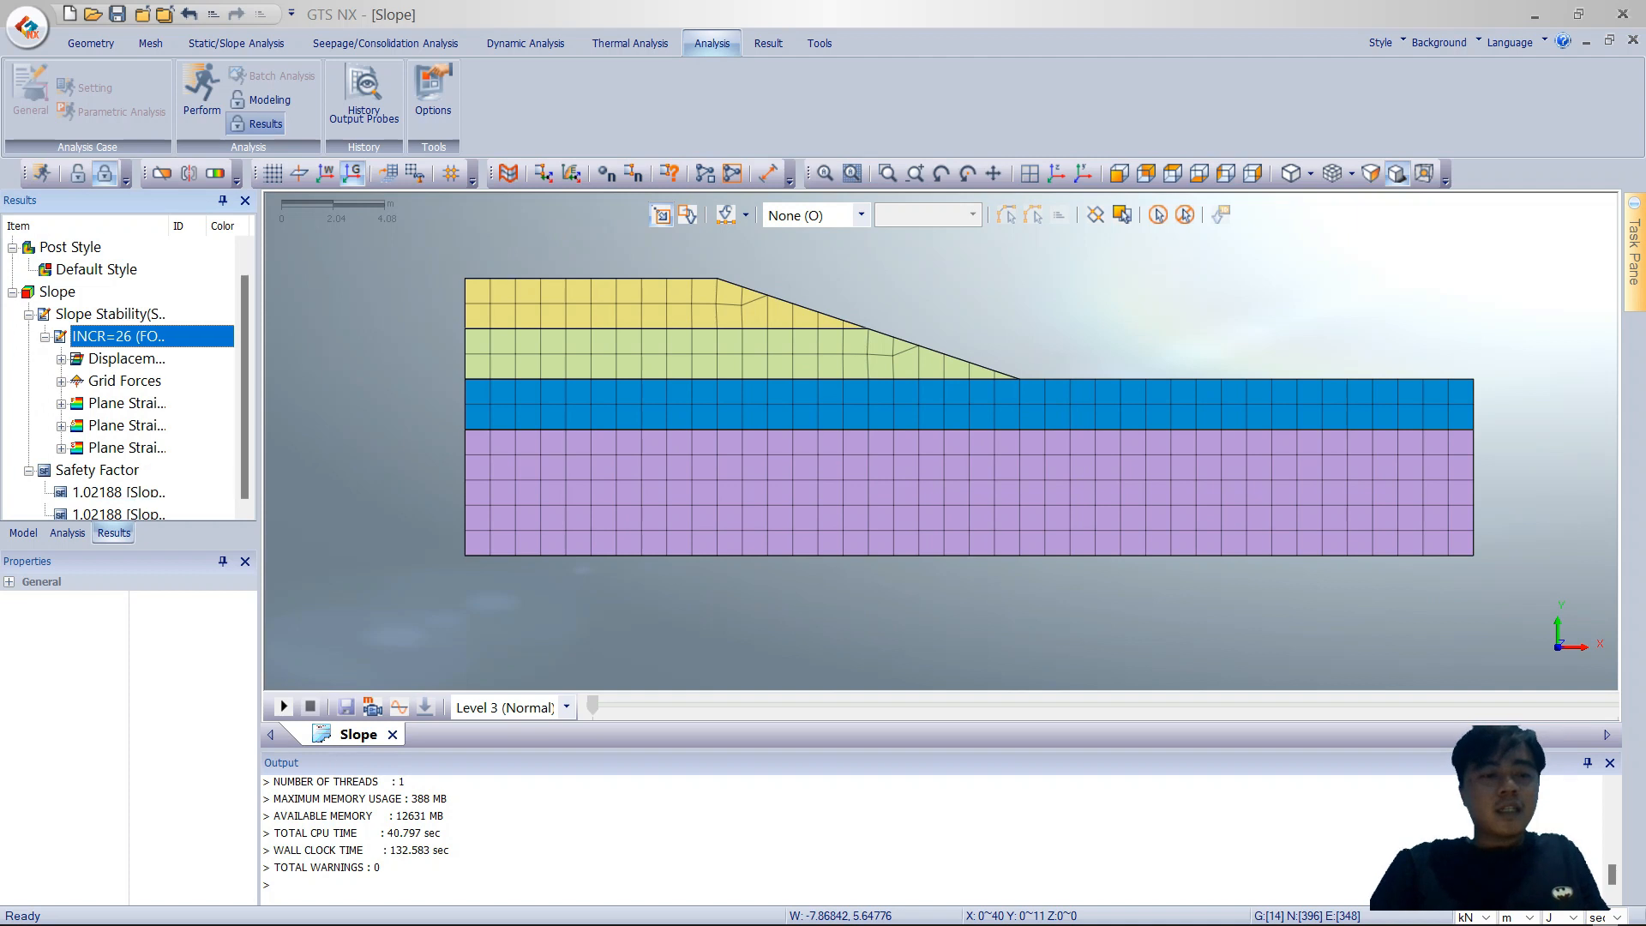
pyautogui.click(118, 492)
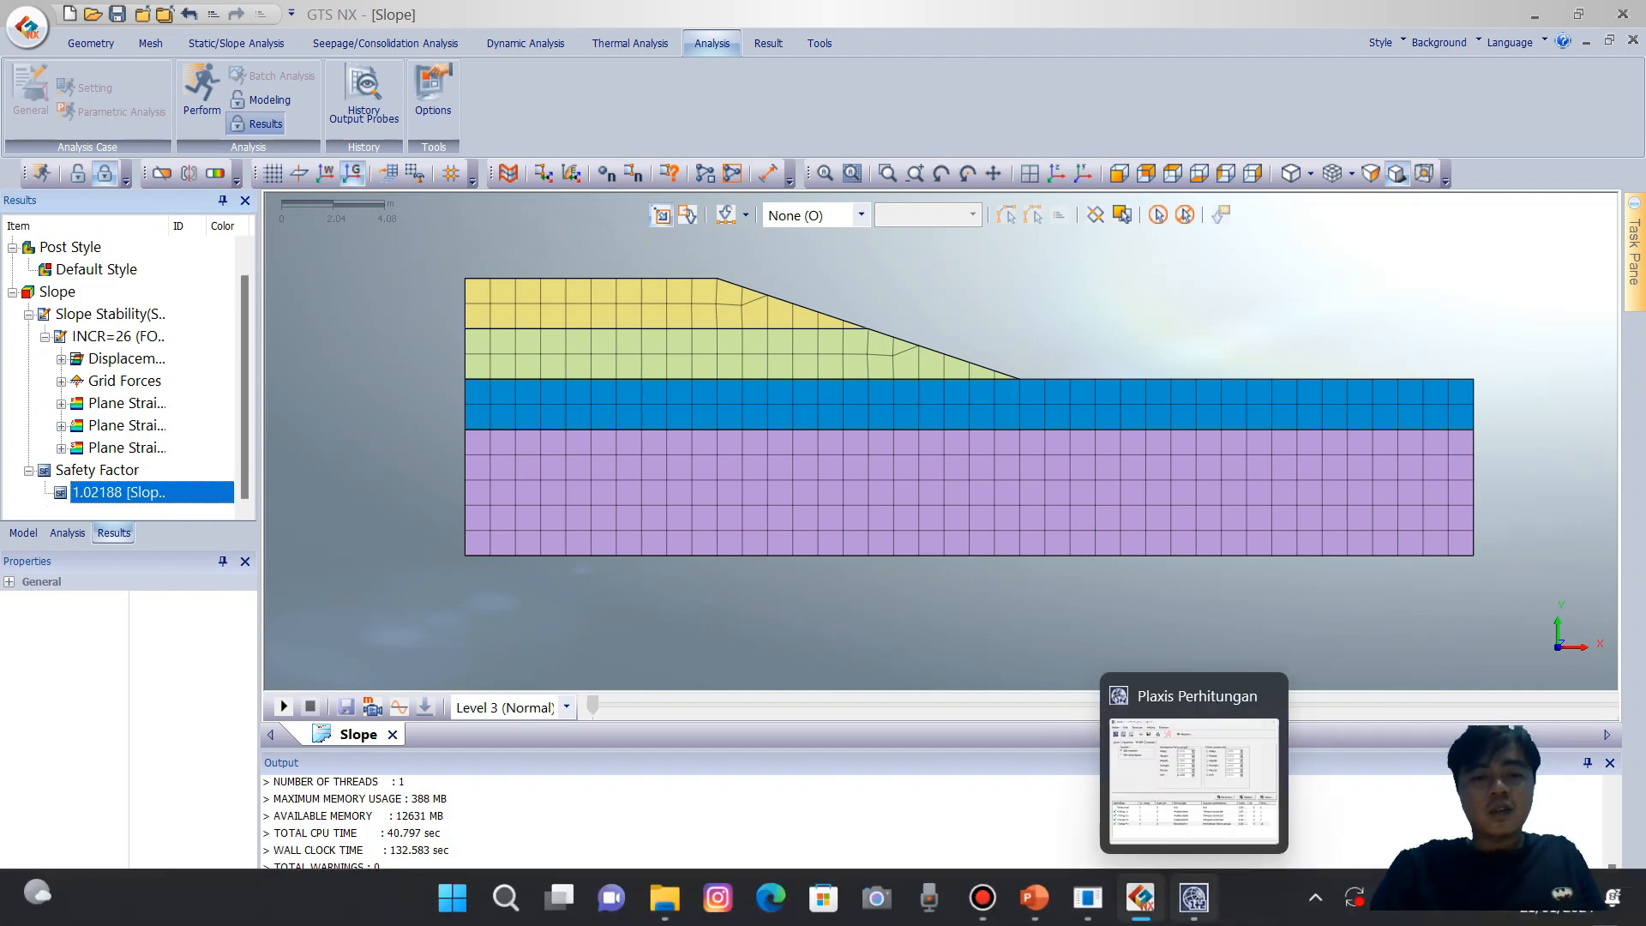
pyautogui.click(1193, 898)
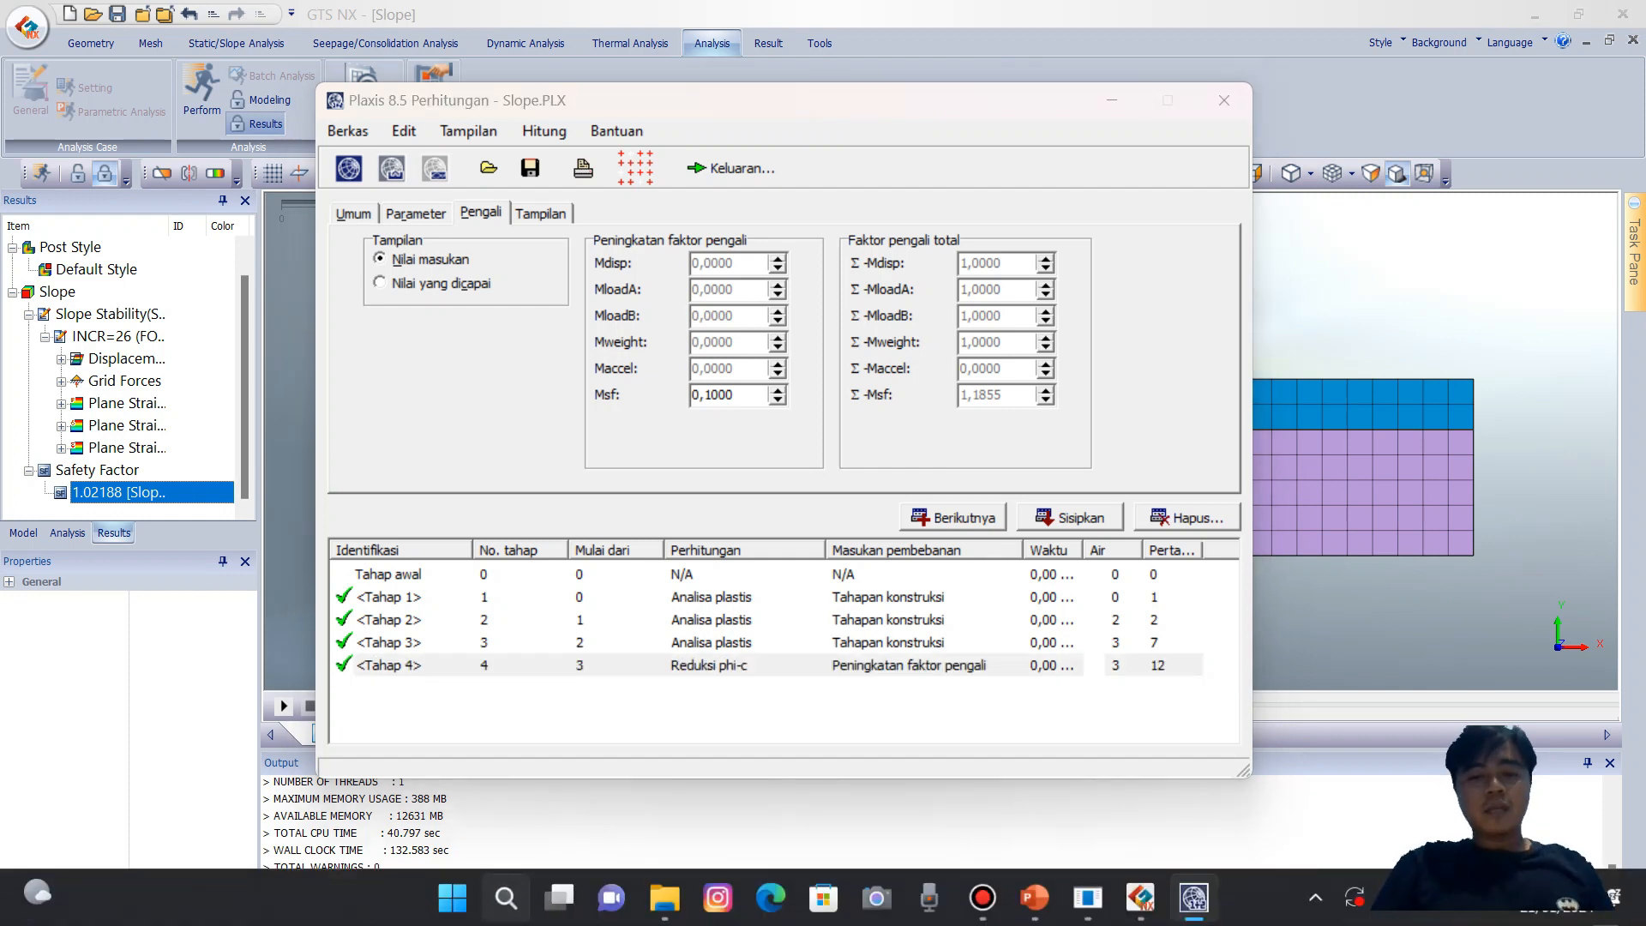
# Step: Open Calculator and subtract the GTS NX safety factor 1,02188 from the Plaxis value 1,1855
pyautogui.click(505, 898)
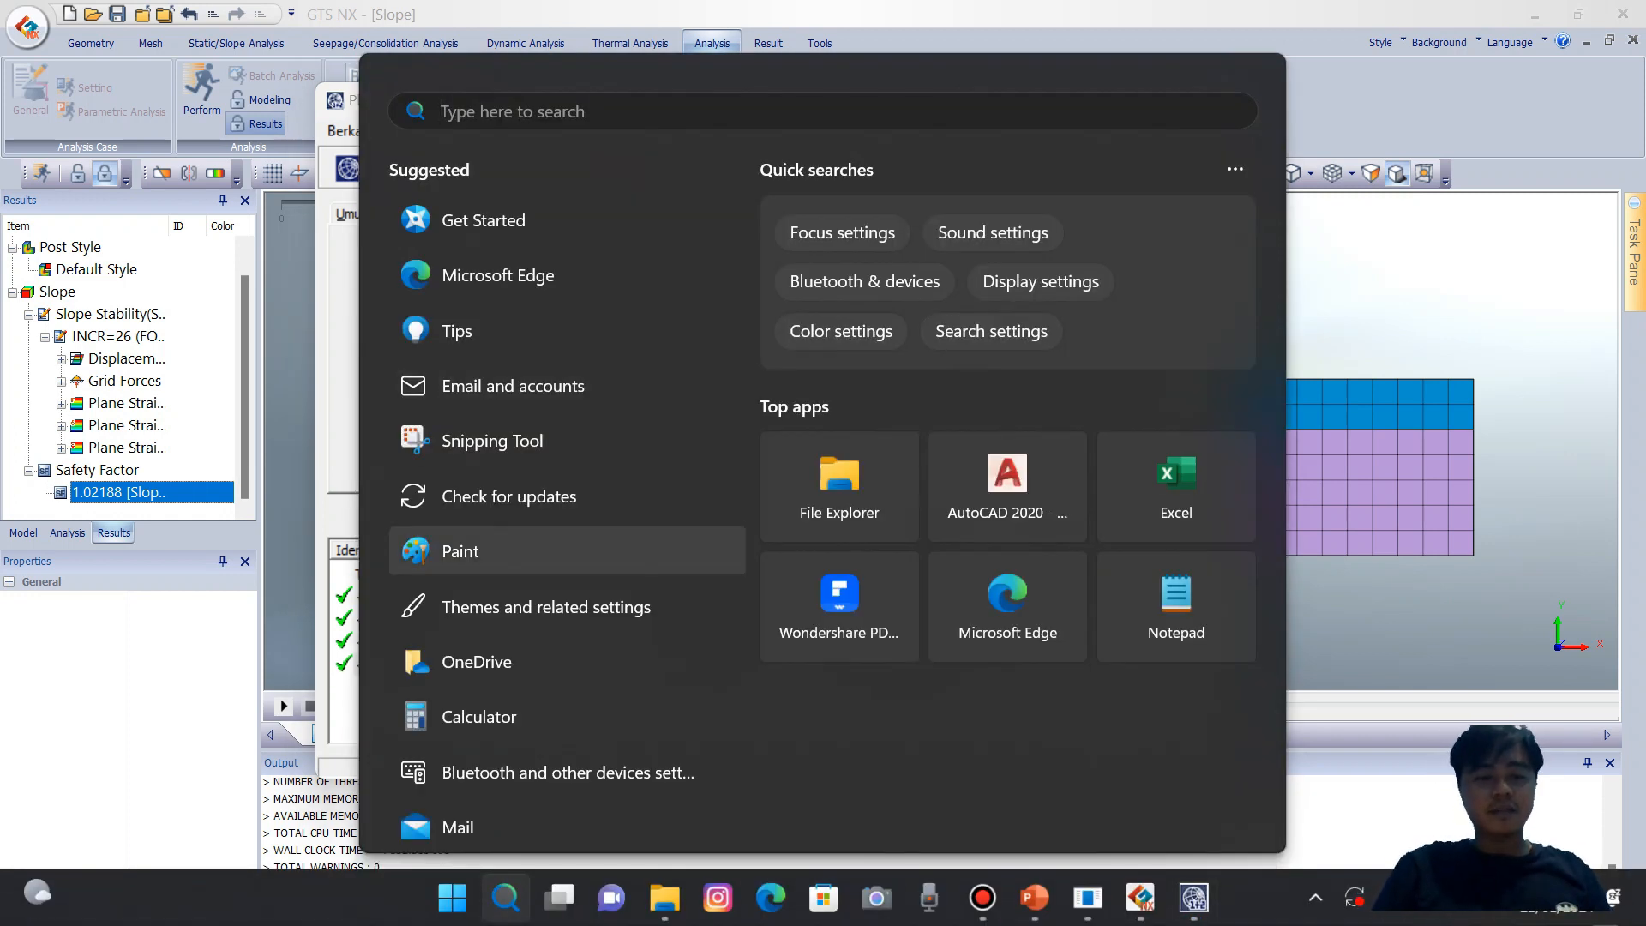
pyautogui.click(478, 717)
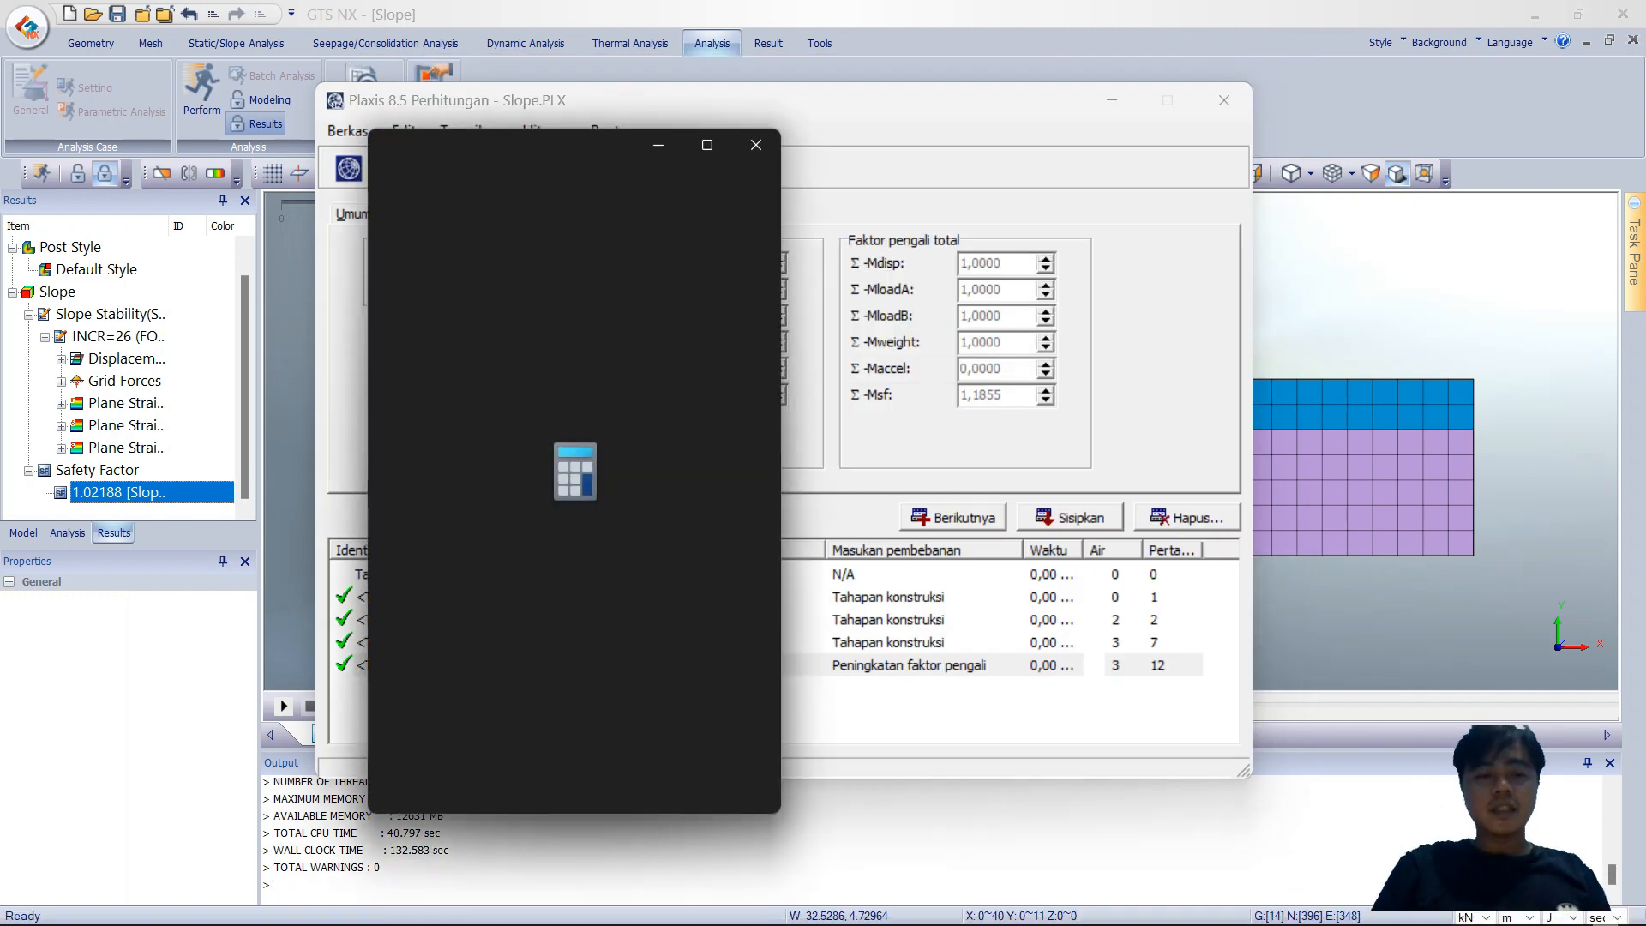
pyautogui.write('1,1855 - ')
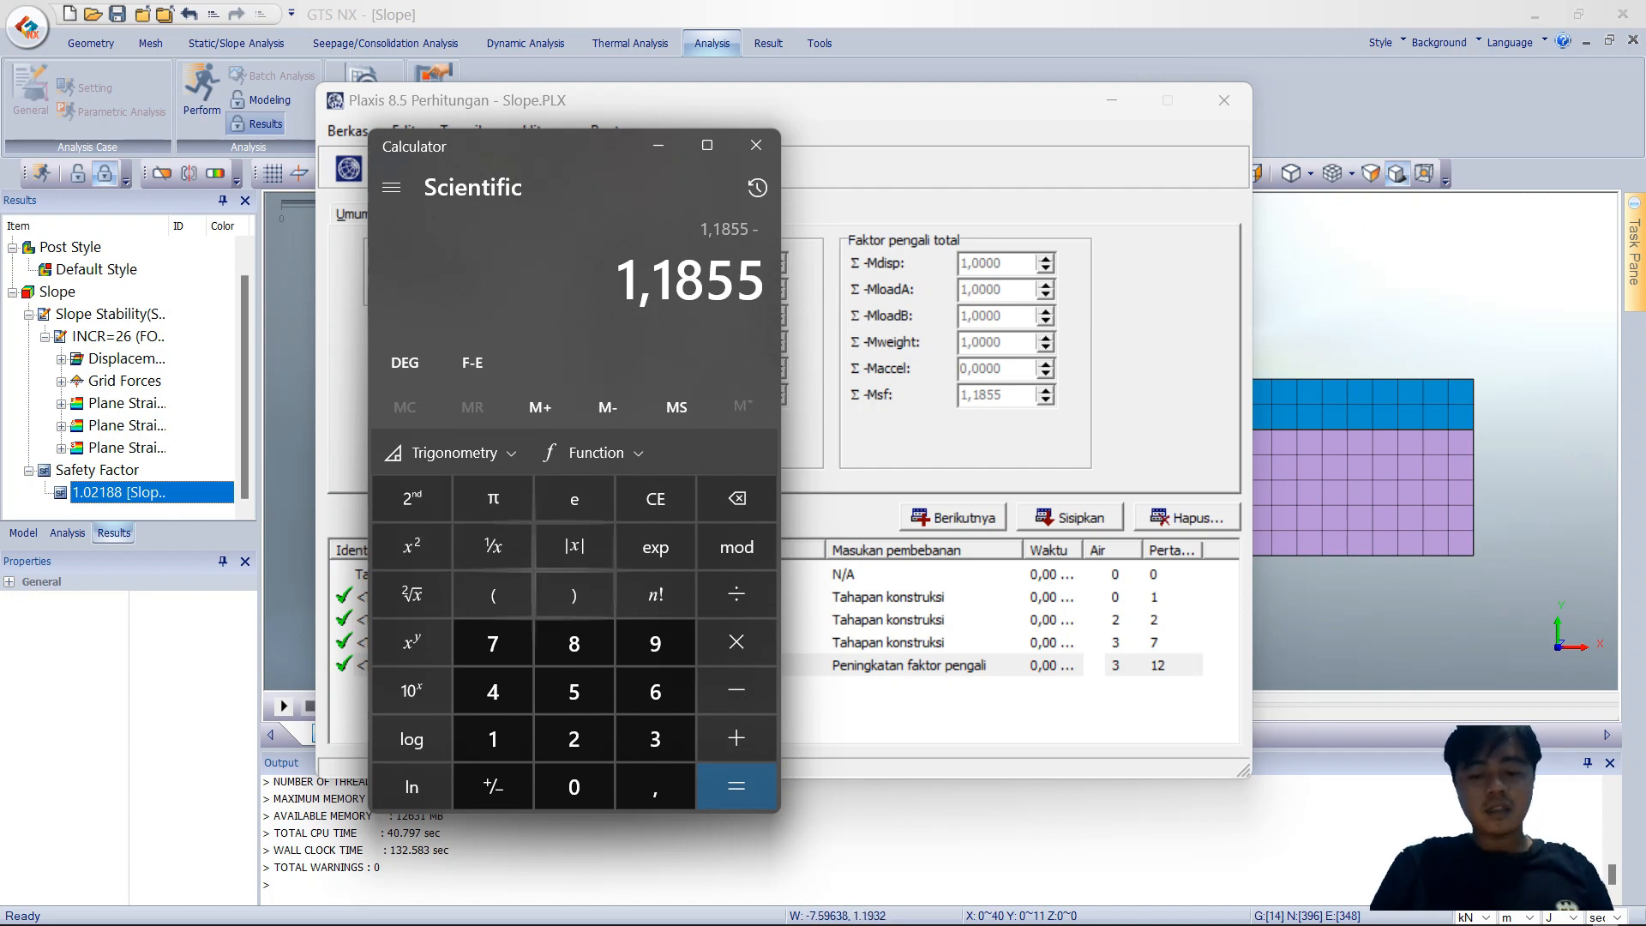
pyautogui.write('1,02188')
pyautogui.press('Return')
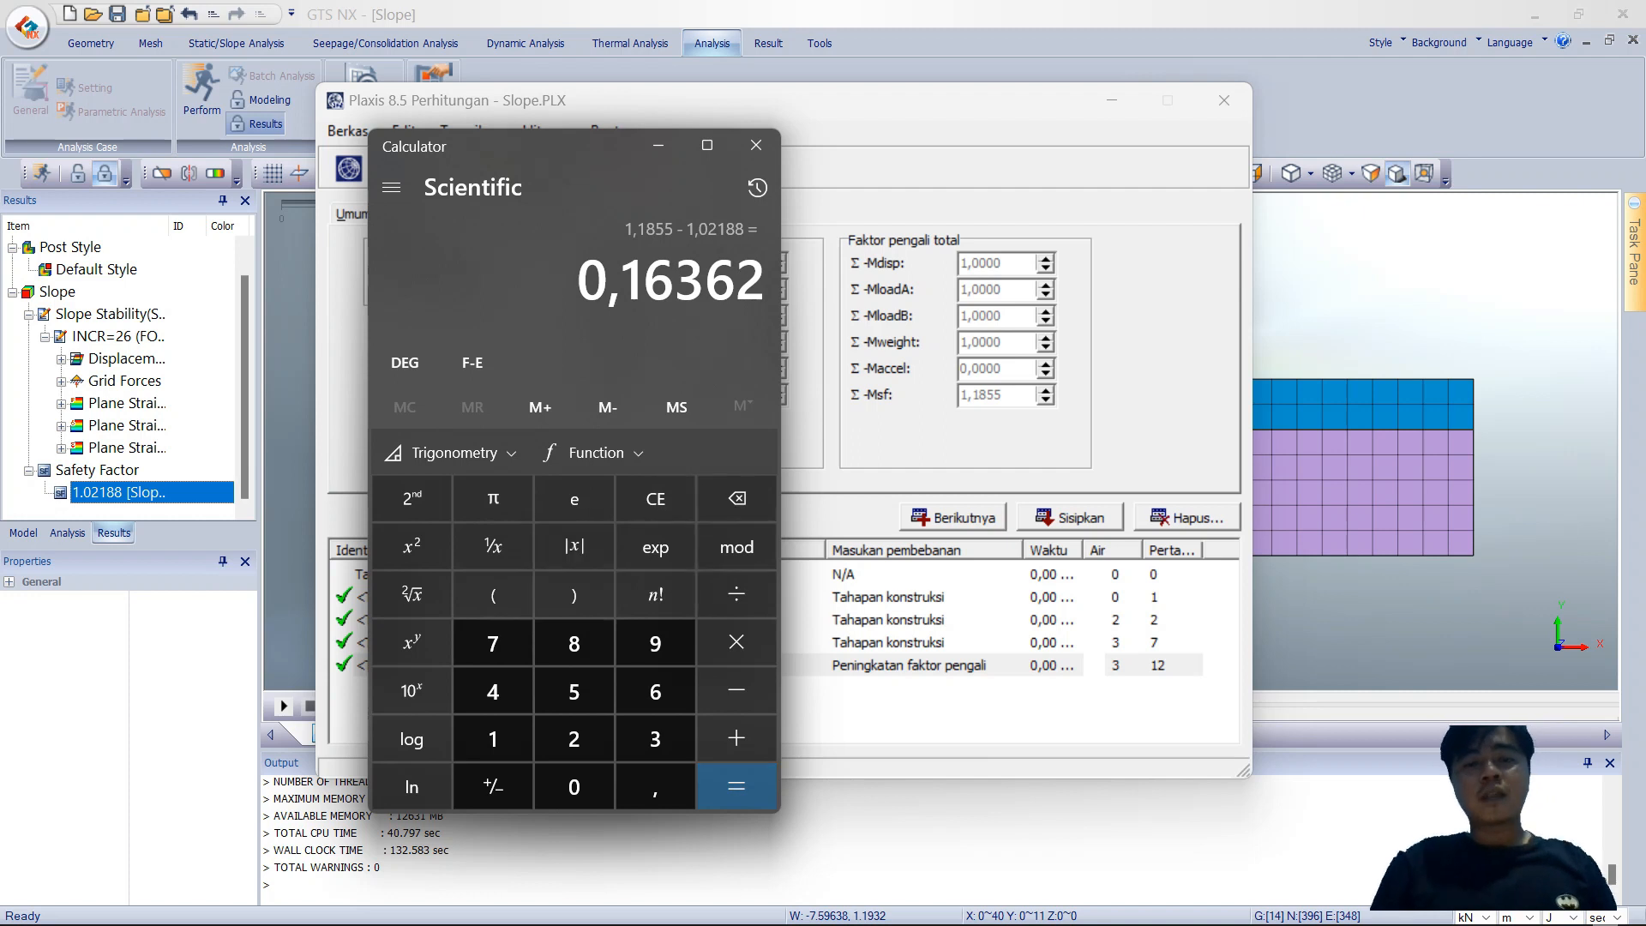
# Step: Close Calculator and the Plaxis calculations window, discarding the changes to Slope.PLX
pyautogui.click(756, 145)
pyautogui.click(1223, 100)
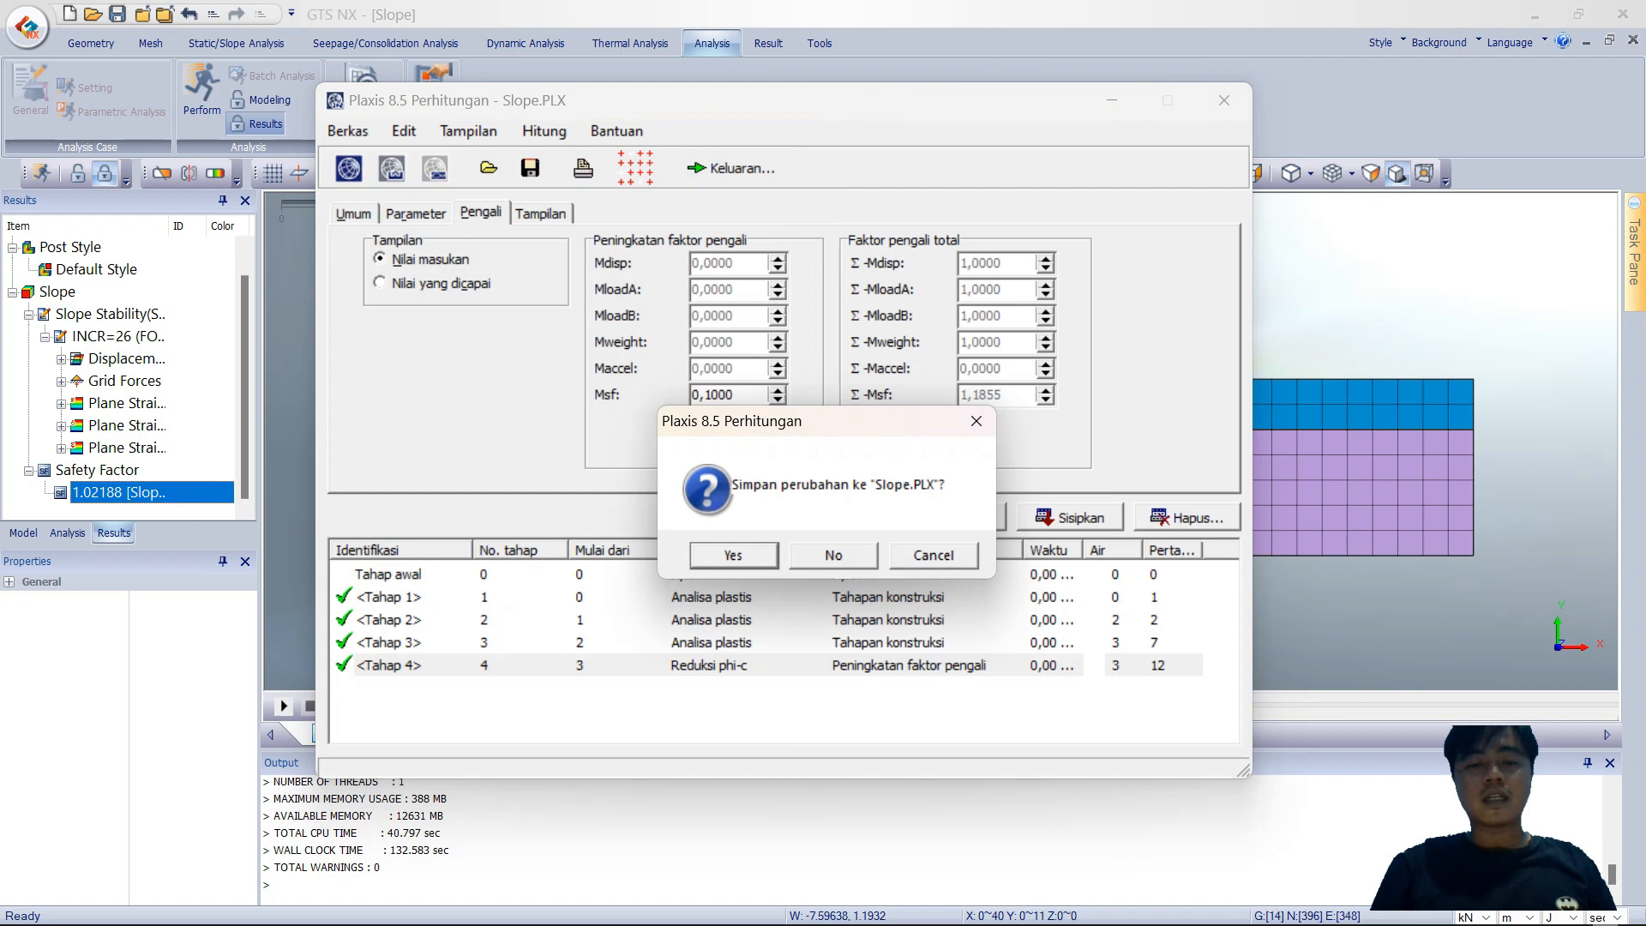
pyautogui.click(832, 555)
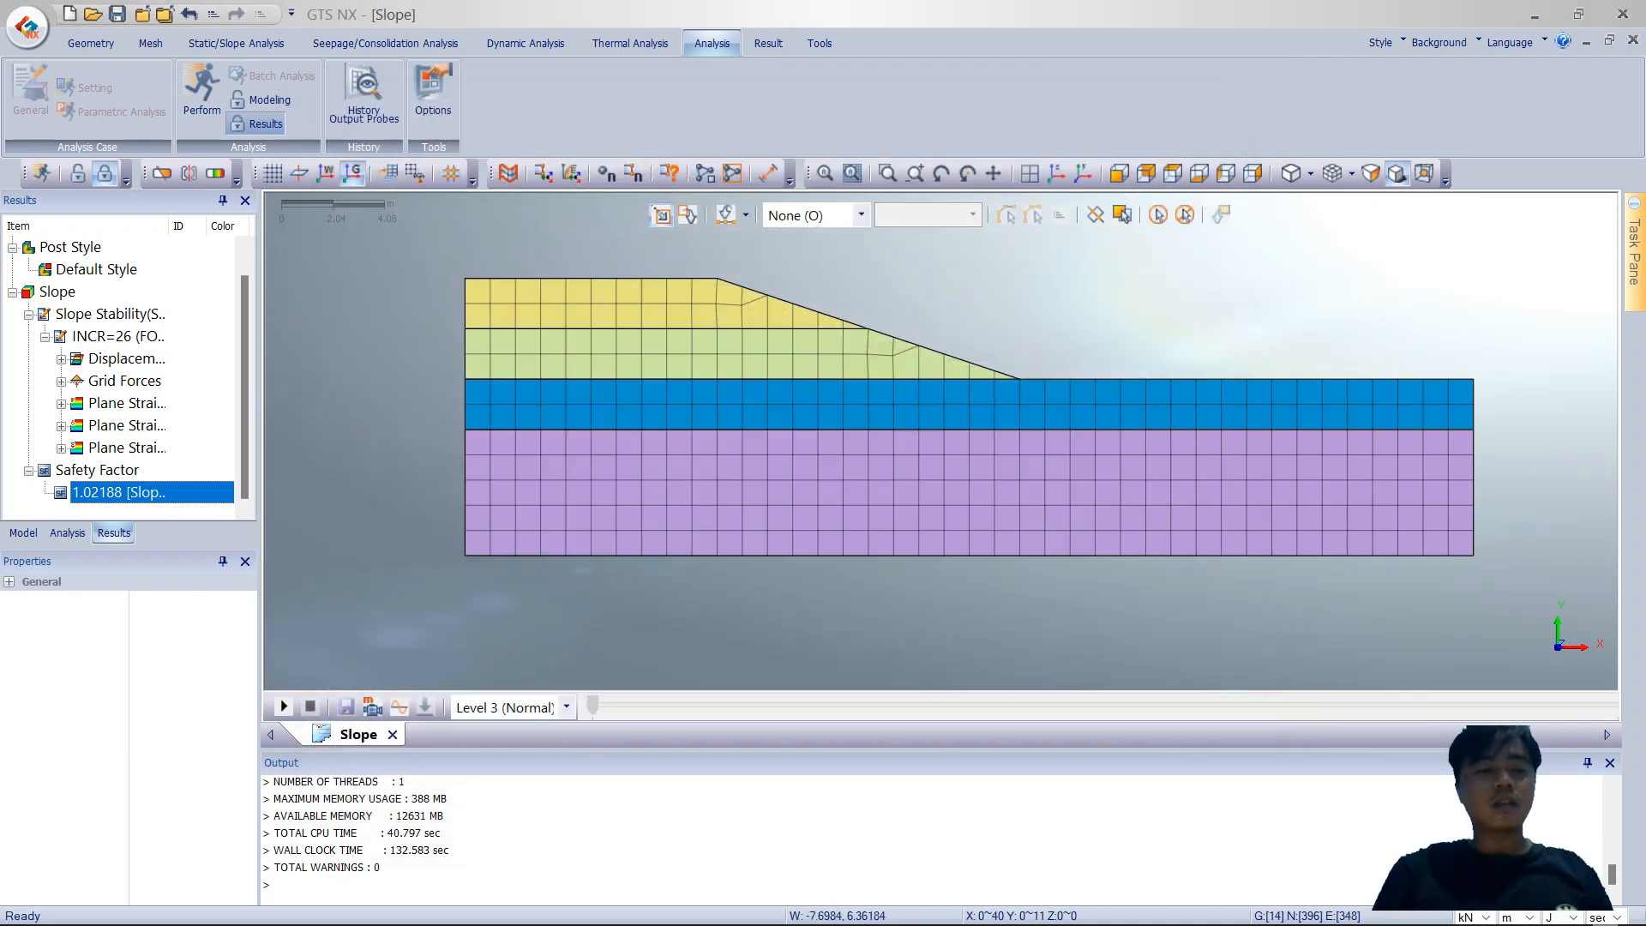
# Step: Display the total translation contour from the INCR=26 displacements, and review it alongside the safety factor result
pyautogui.doubleClick(126, 359)
pyautogui.doubleClick(134, 270)
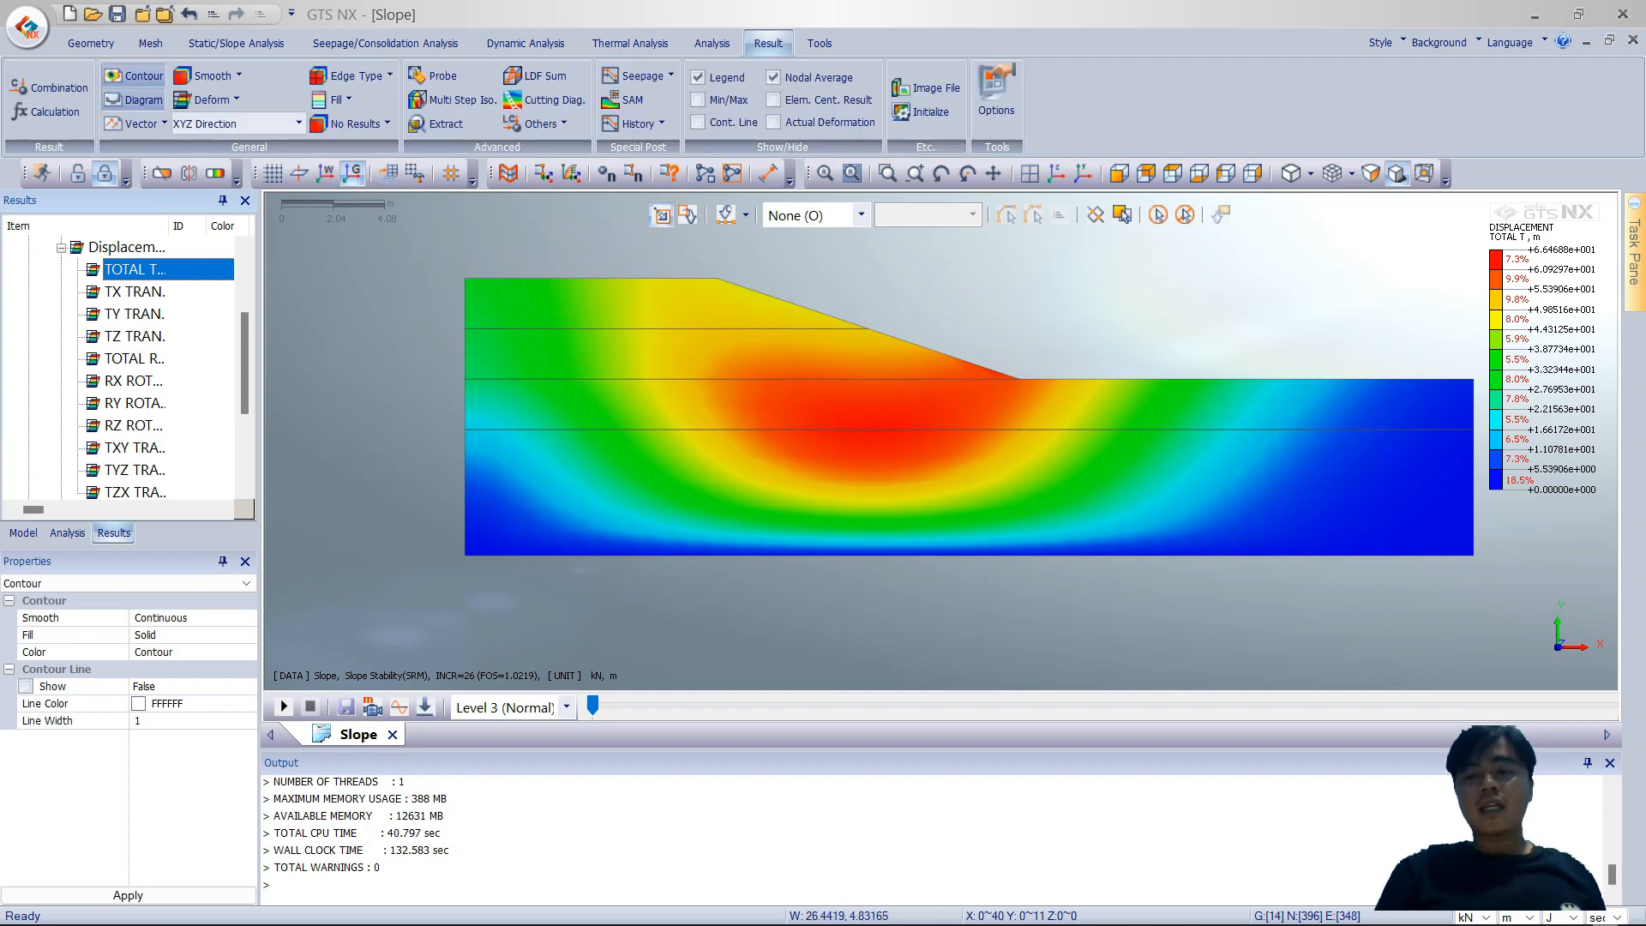
pyautogui.scroll(-2, 1052, 457)
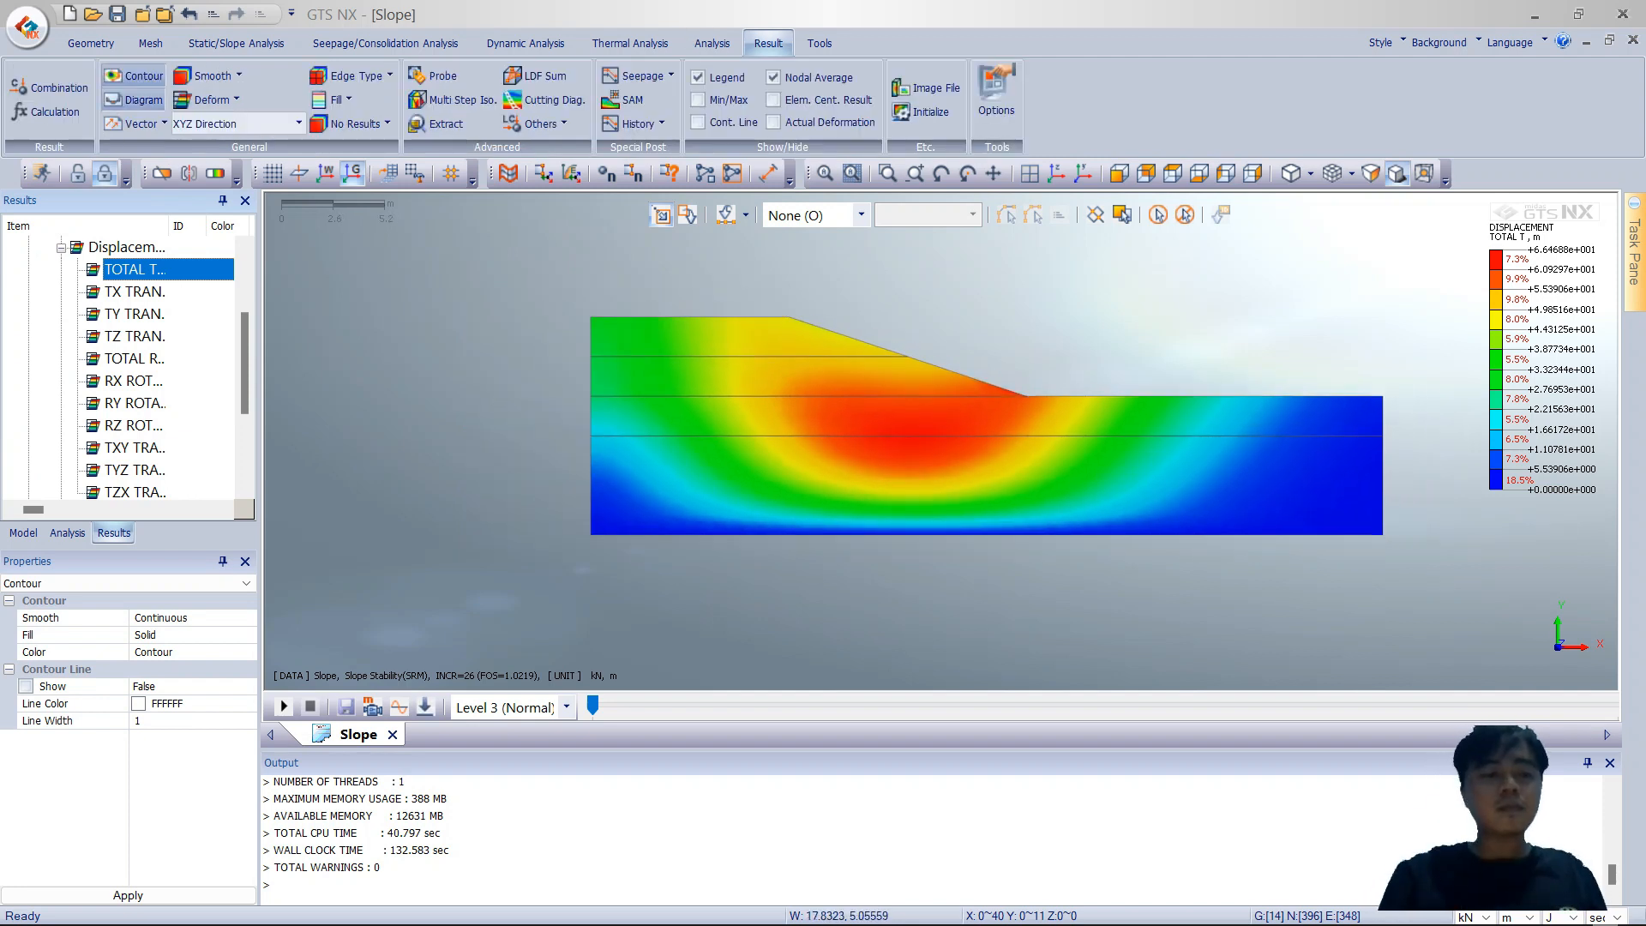
pyautogui.scroll(2, 129, 369)
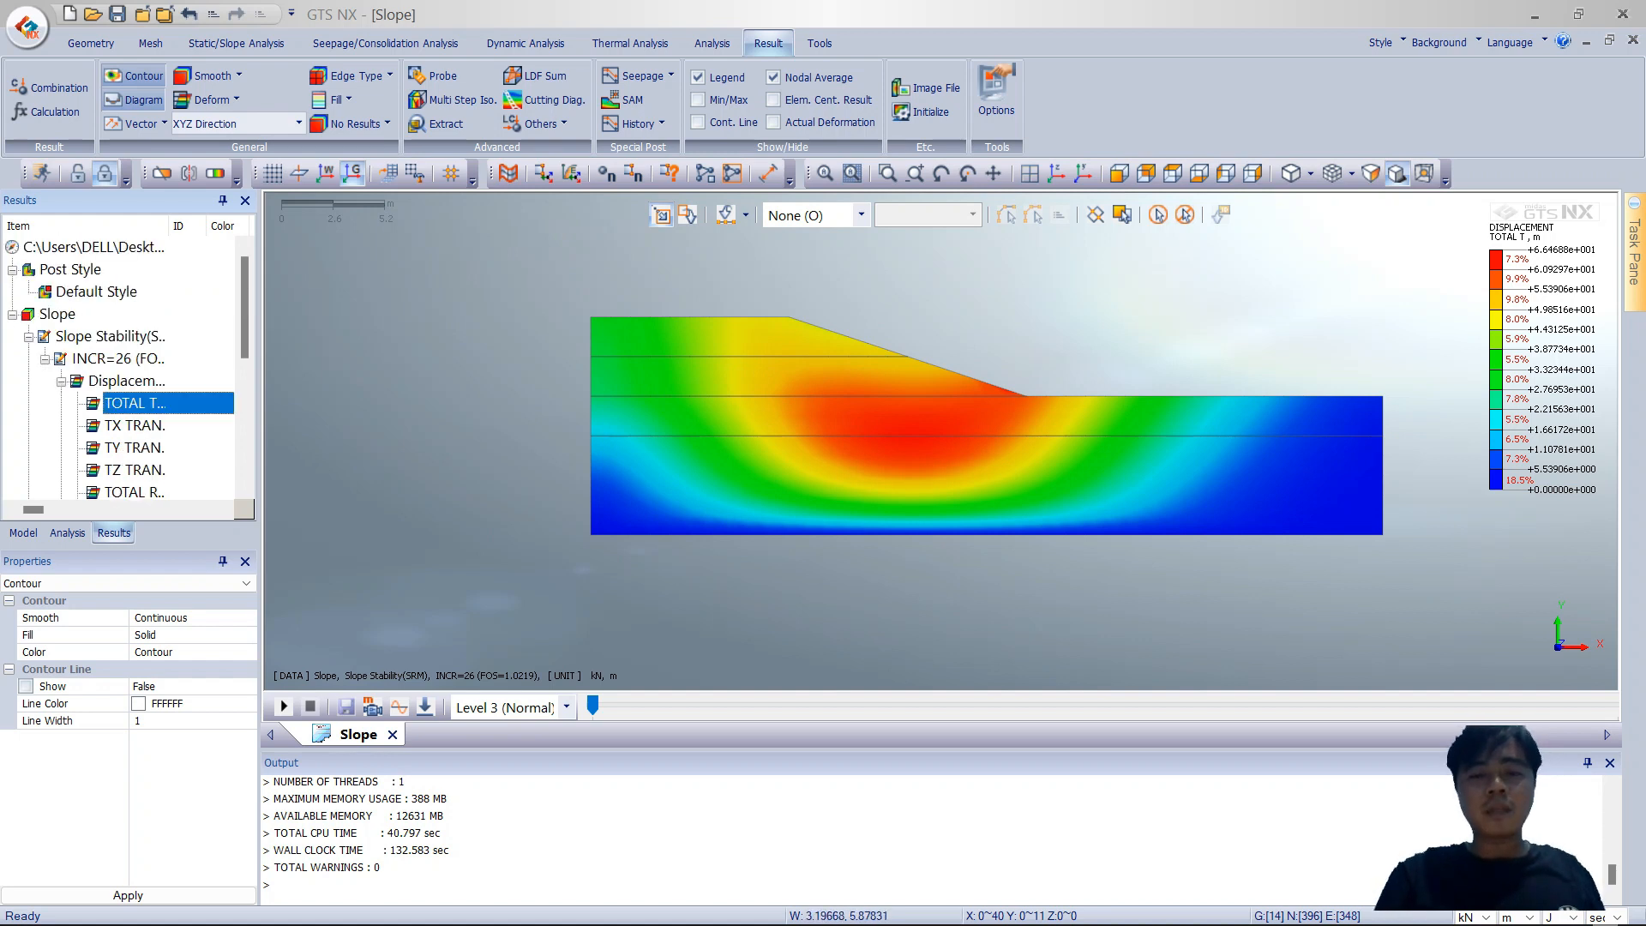
pyautogui.scroll(-5, 129, 368)
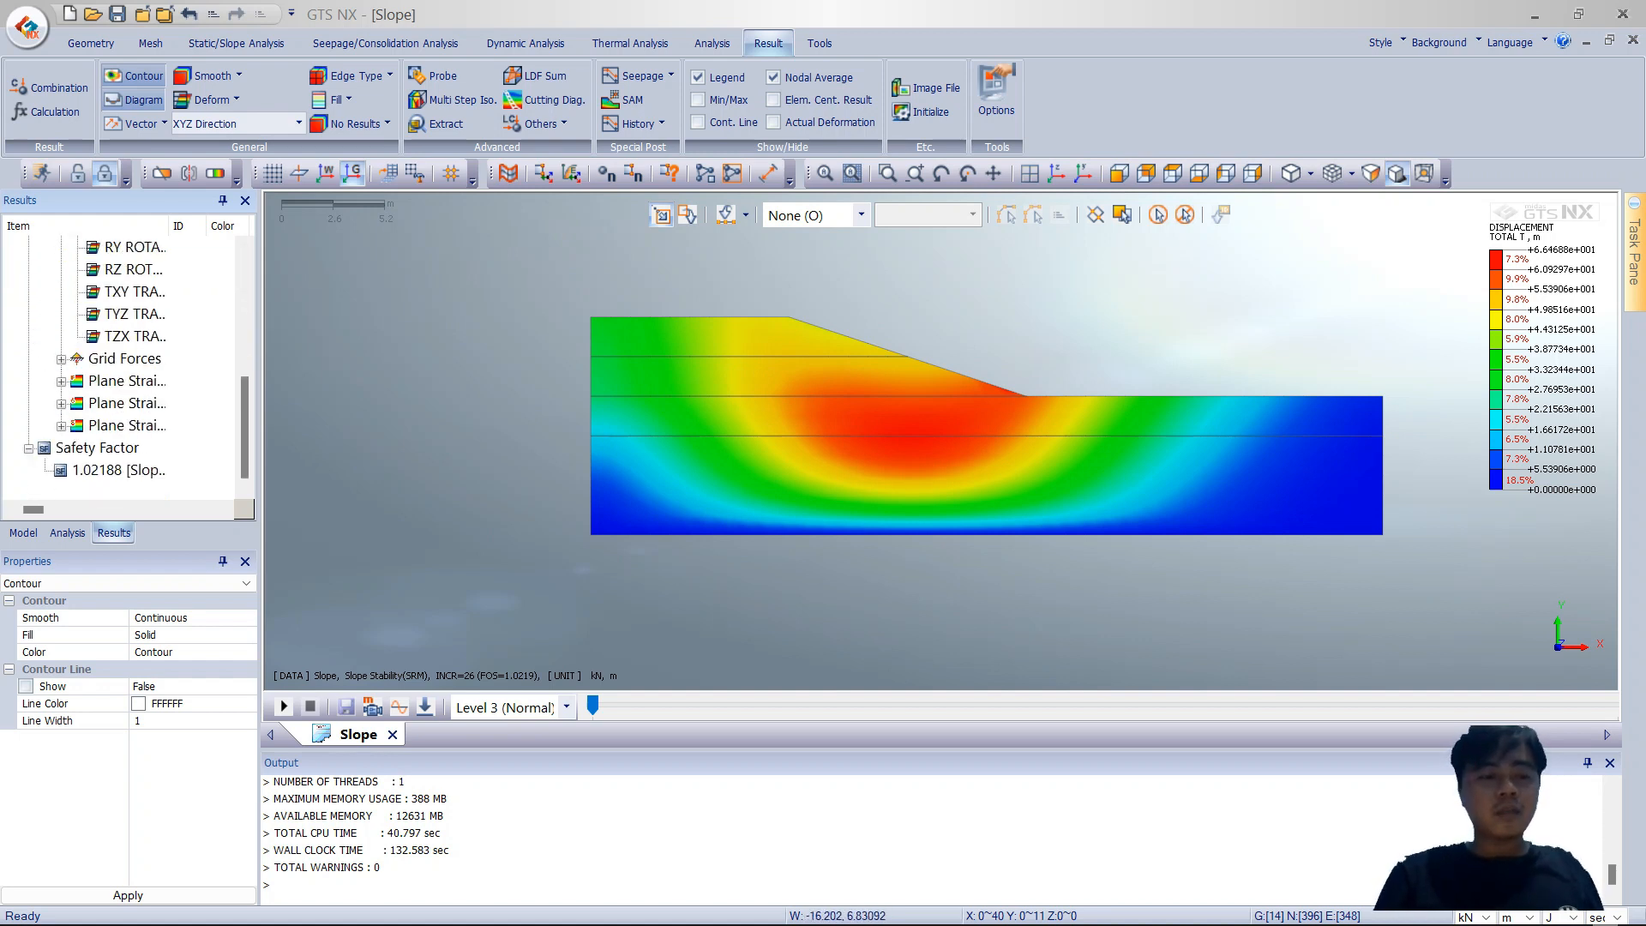
pyautogui.click(118, 470)
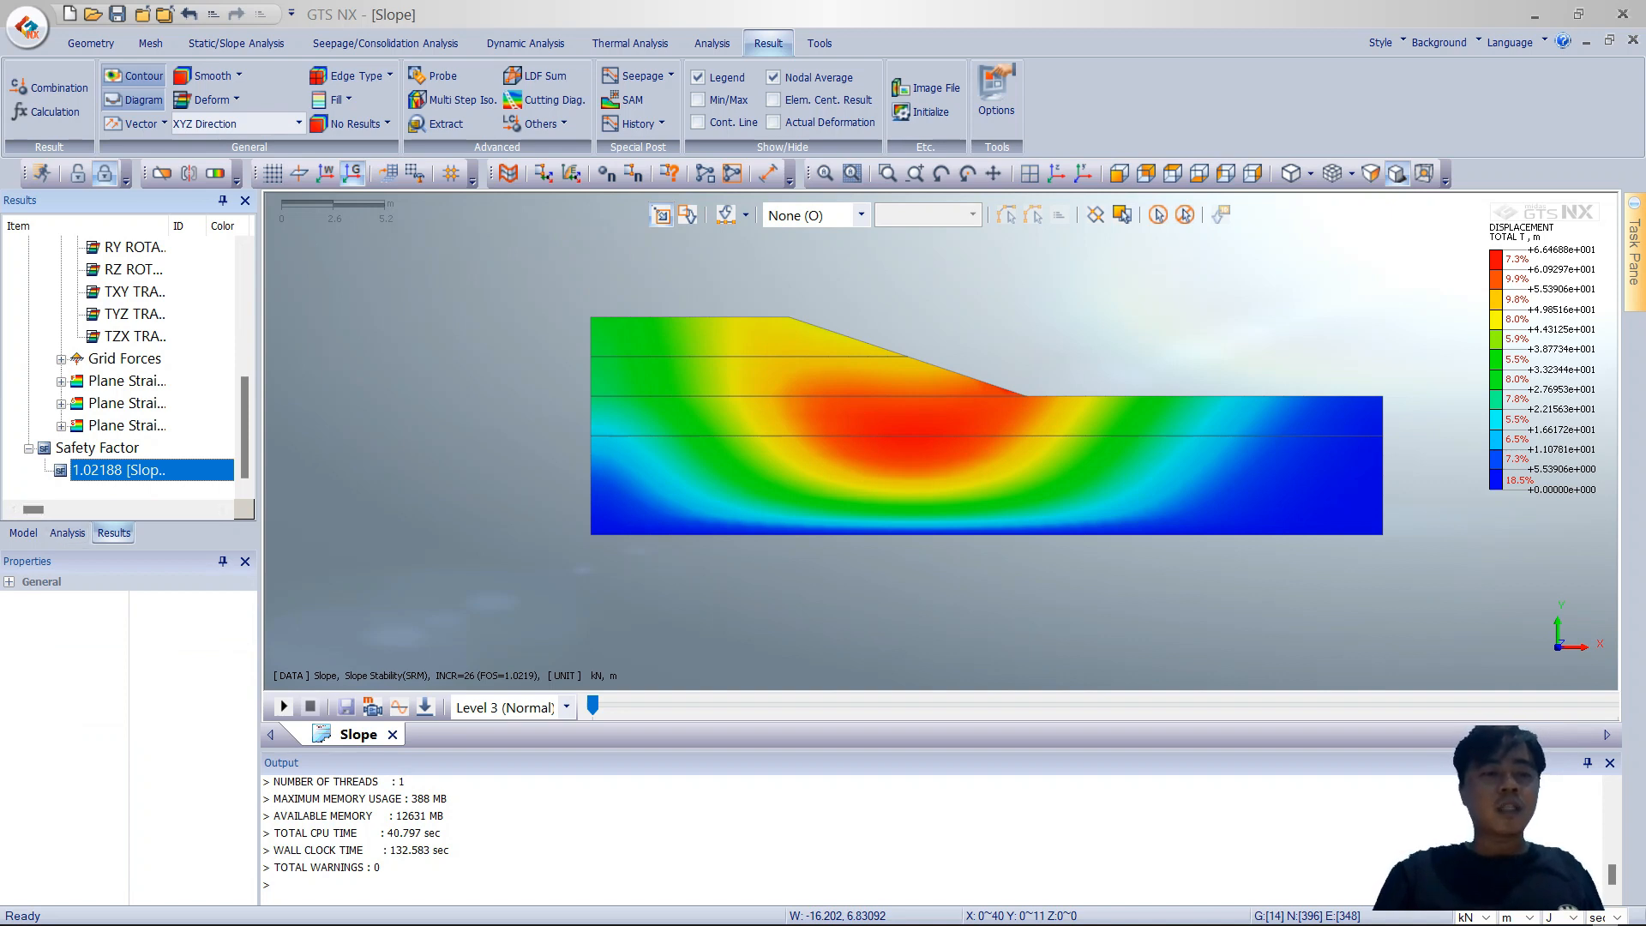
# Step: Return to modeling mode to add a Construction Stage analysis case named CS using the Timbunan stage set, and run the solver on CS only
pyautogui.click(77, 173)
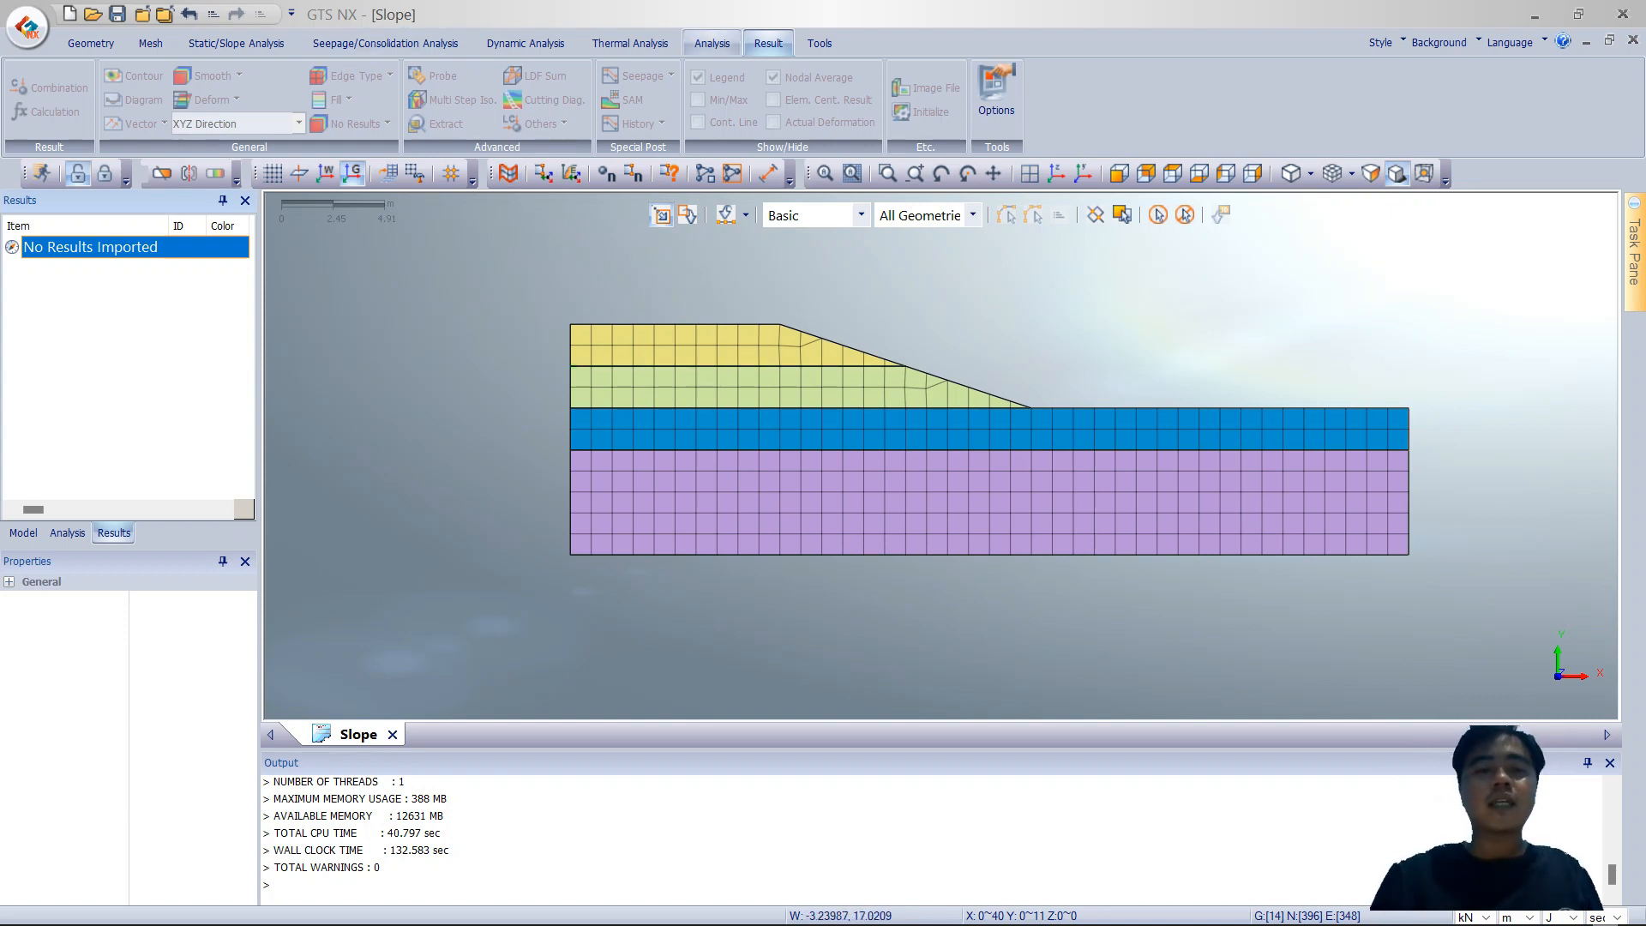
pyautogui.click(712, 43)
pyautogui.click(30, 90)
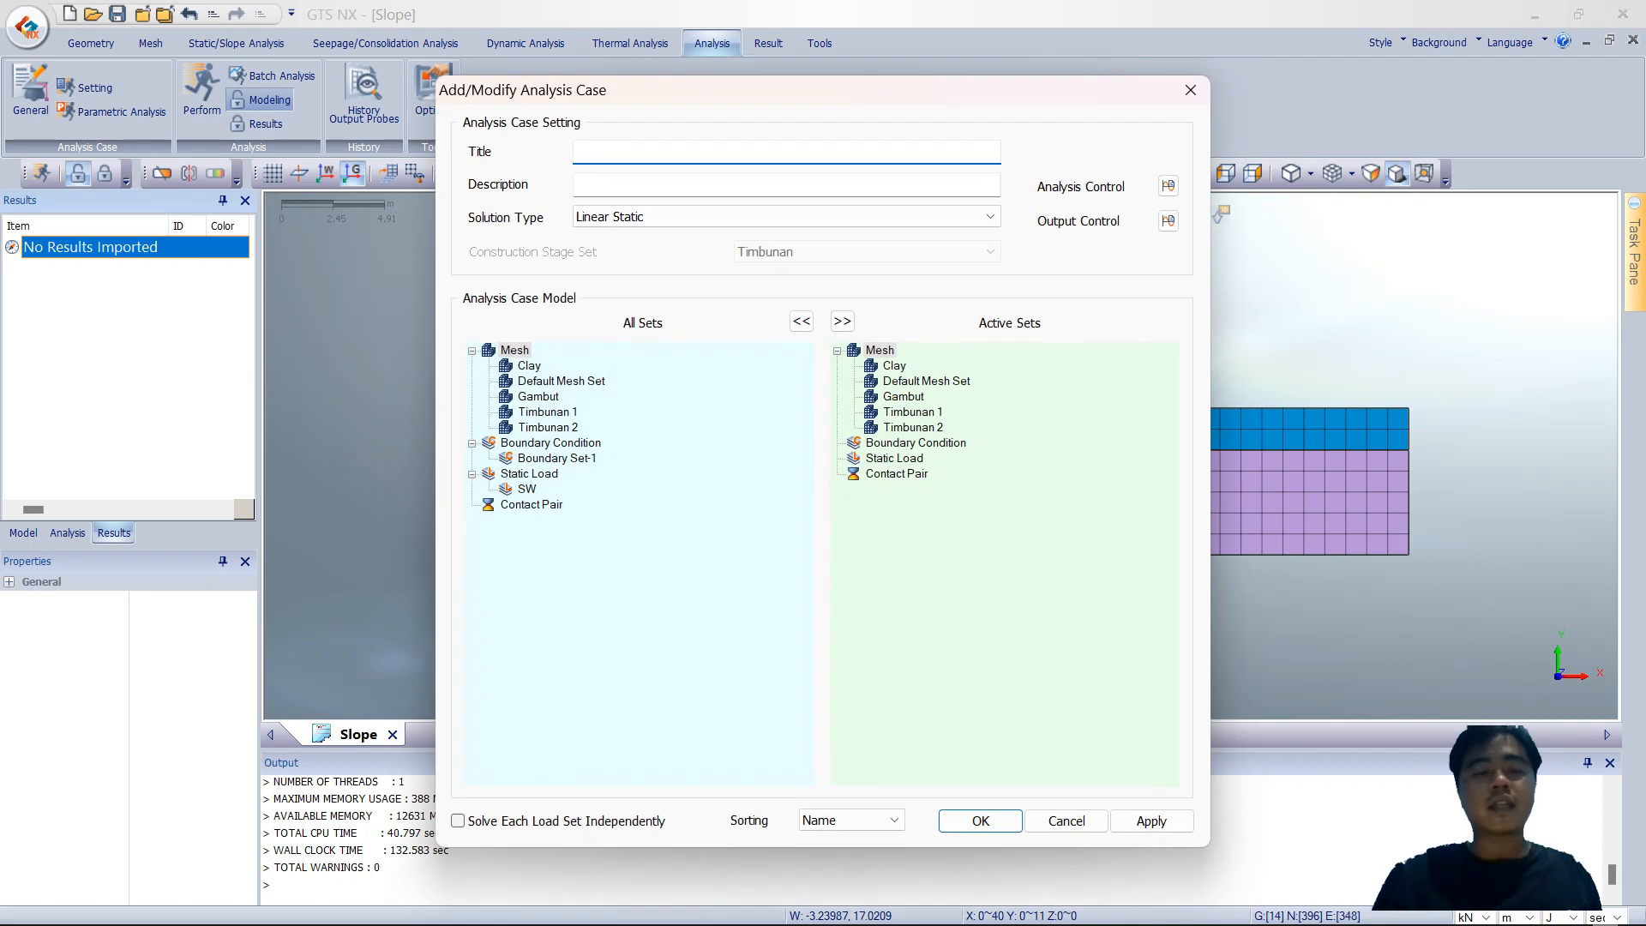
pyautogui.write('CS')
pyautogui.click(786, 216)
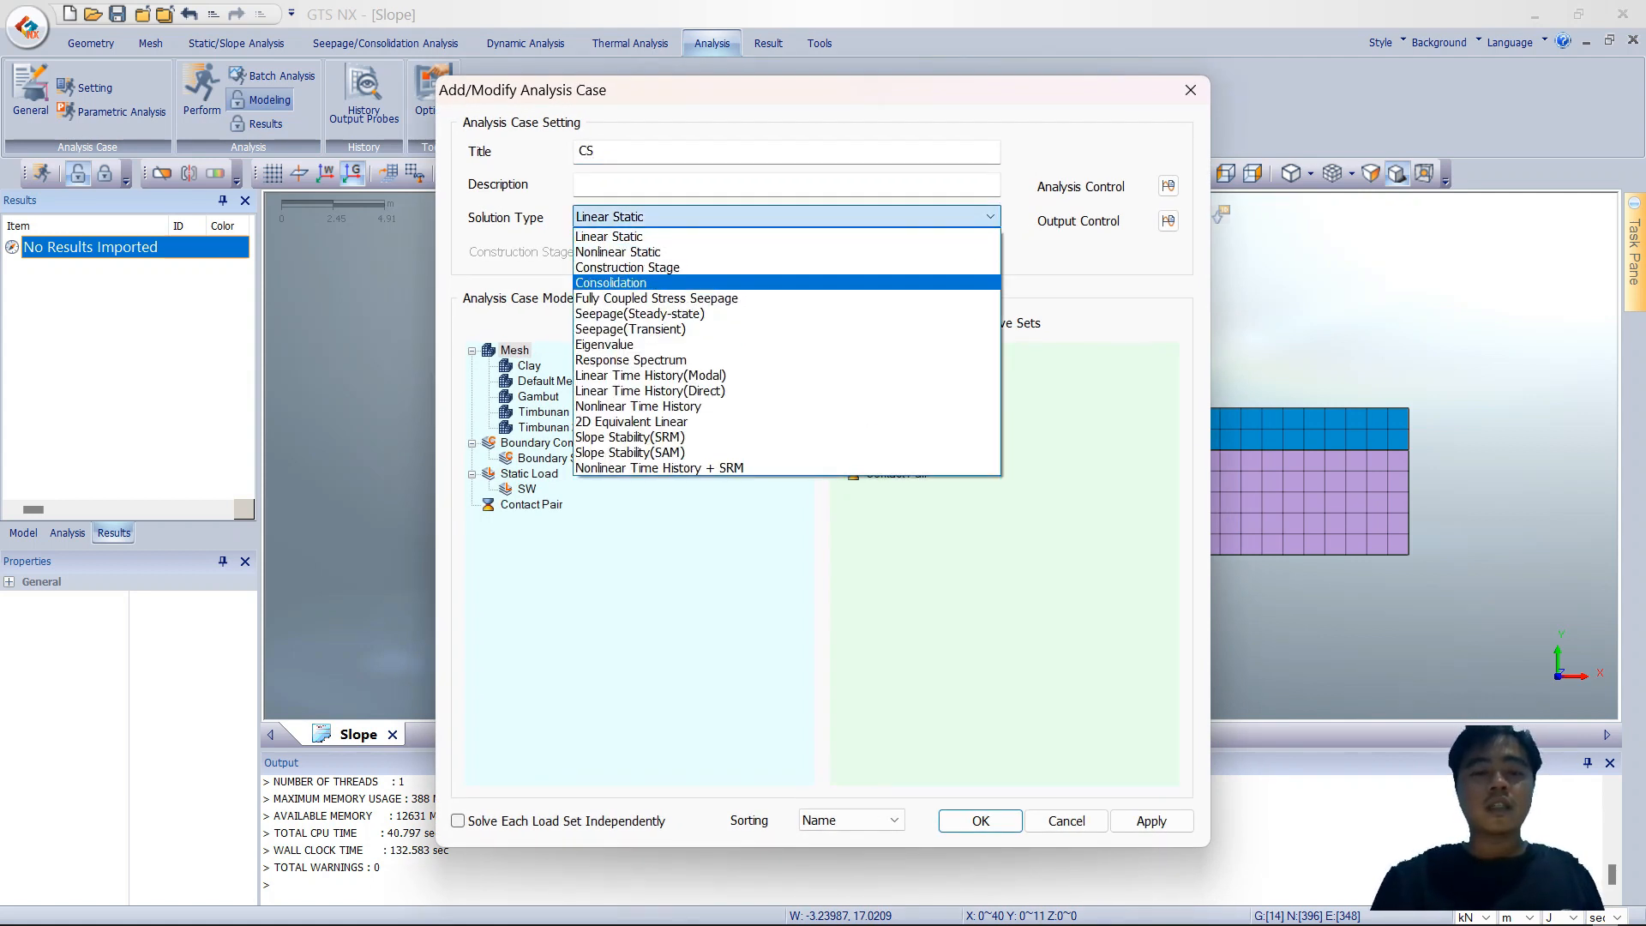
pyautogui.click(627, 267)
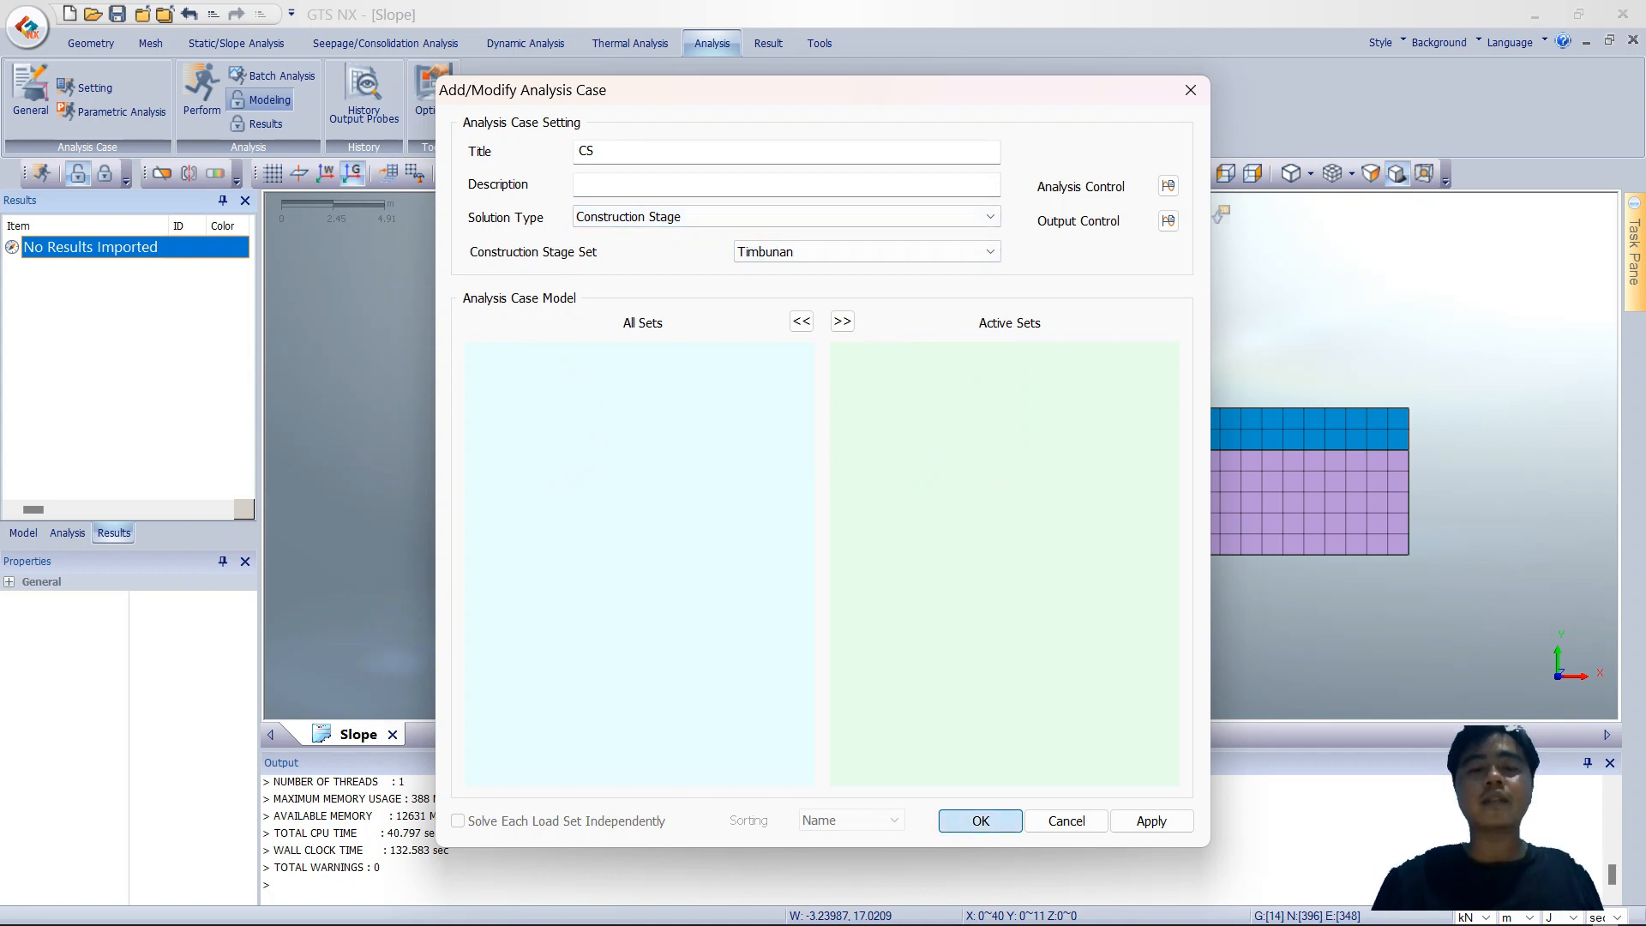
pyautogui.click(981, 820)
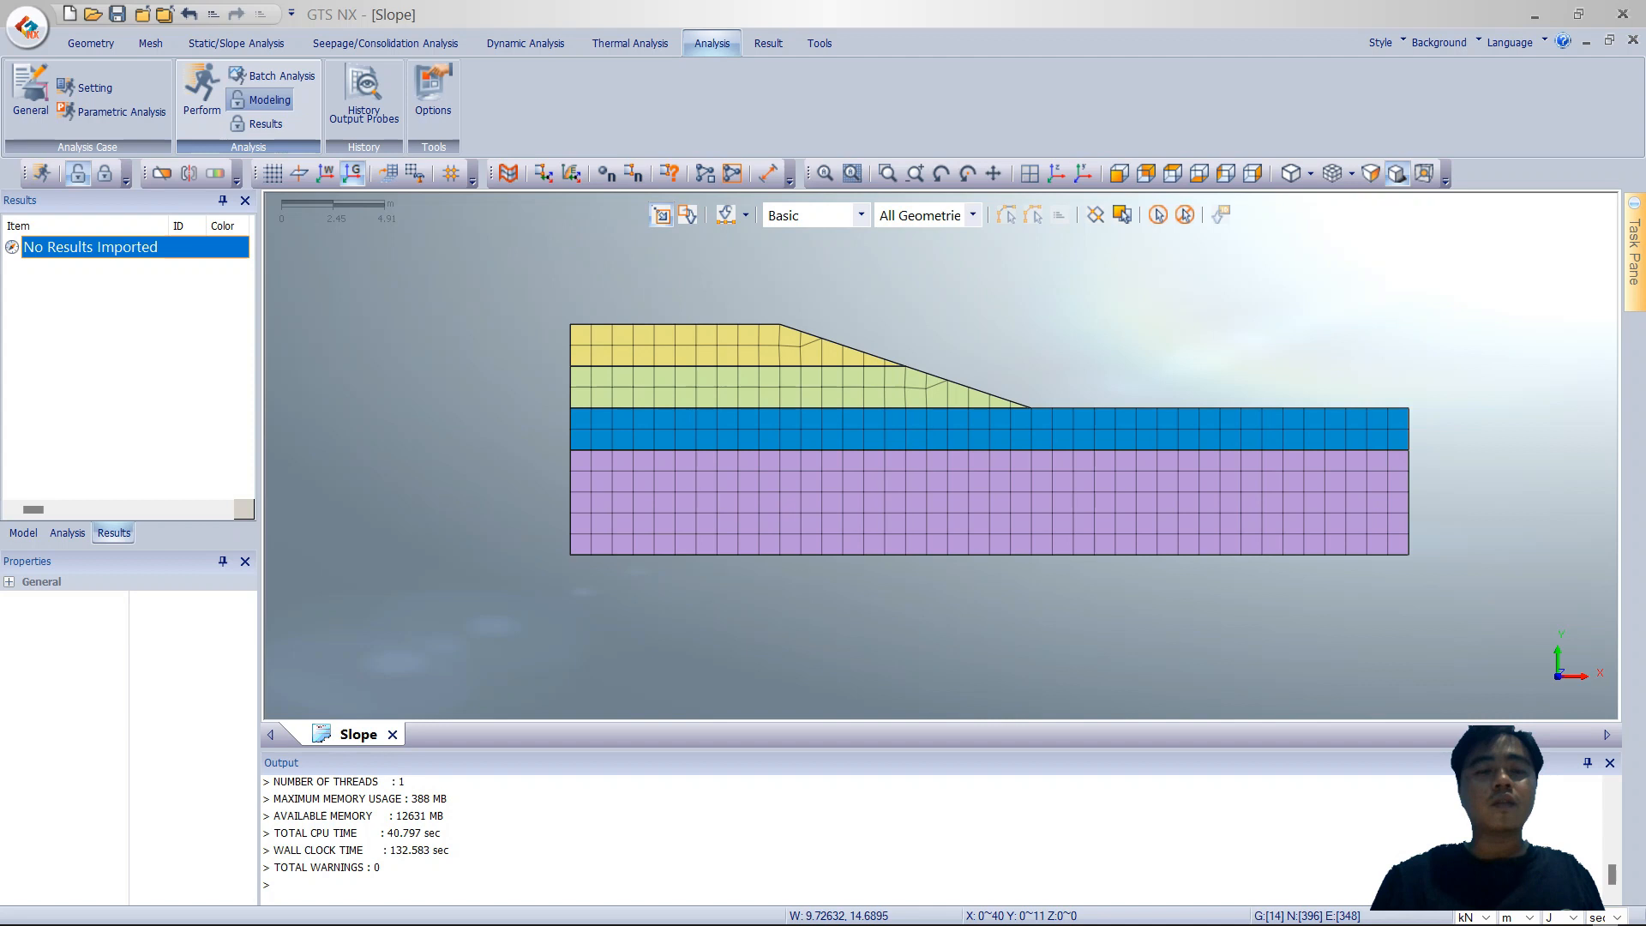
pyautogui.click(202, 90)
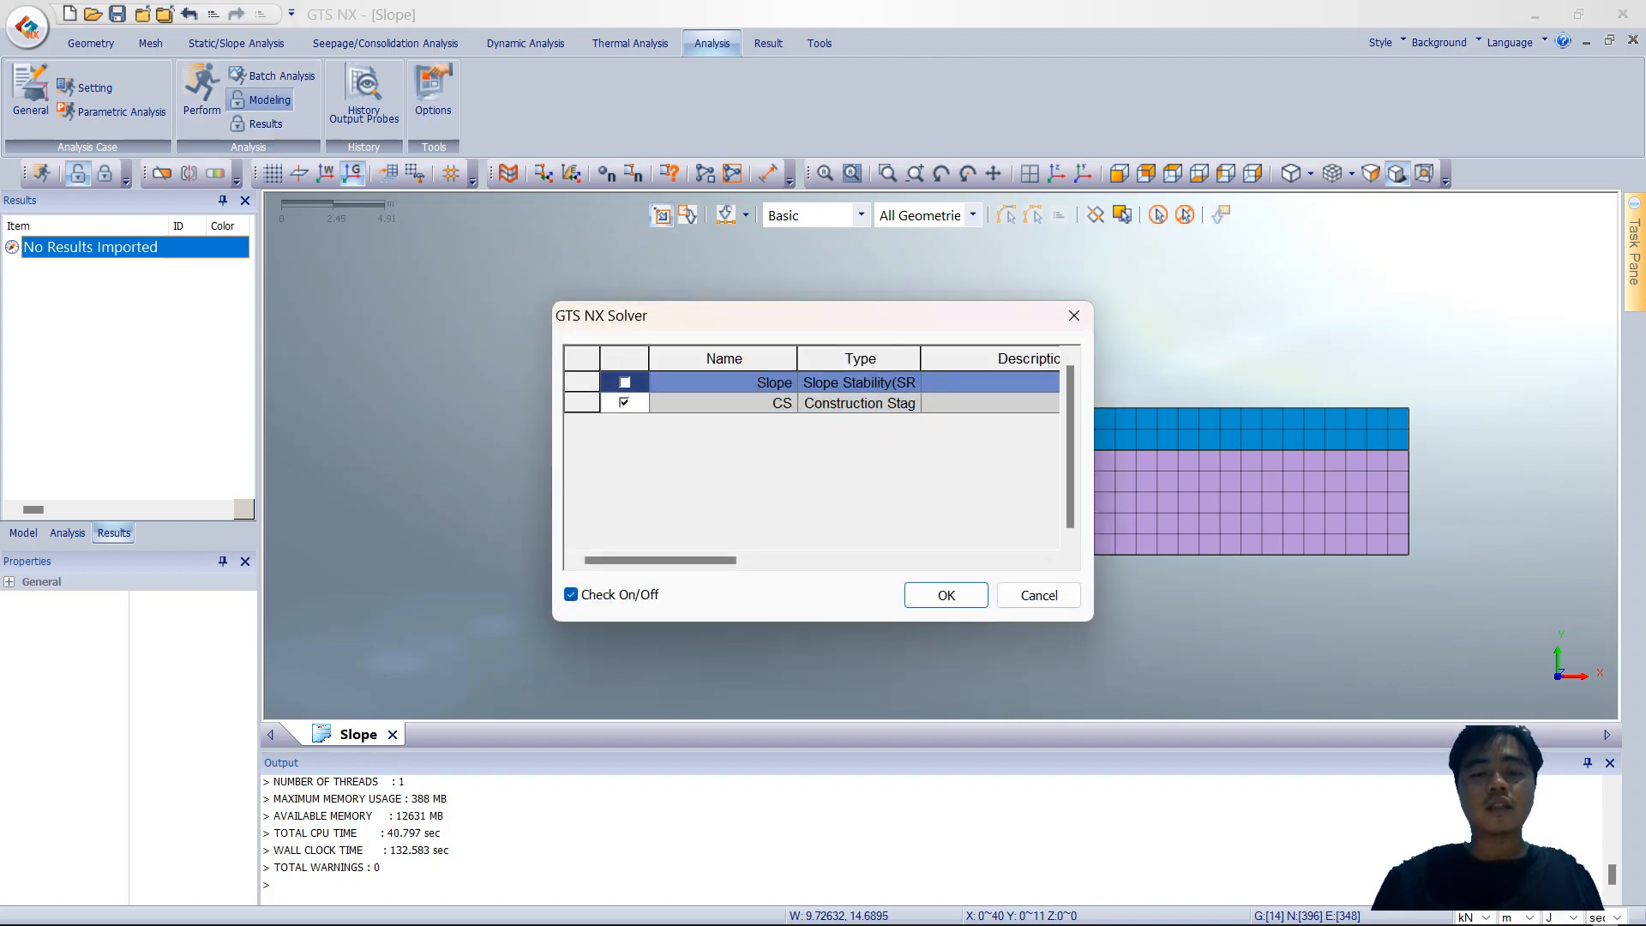
pyautogui.click(947, 595)
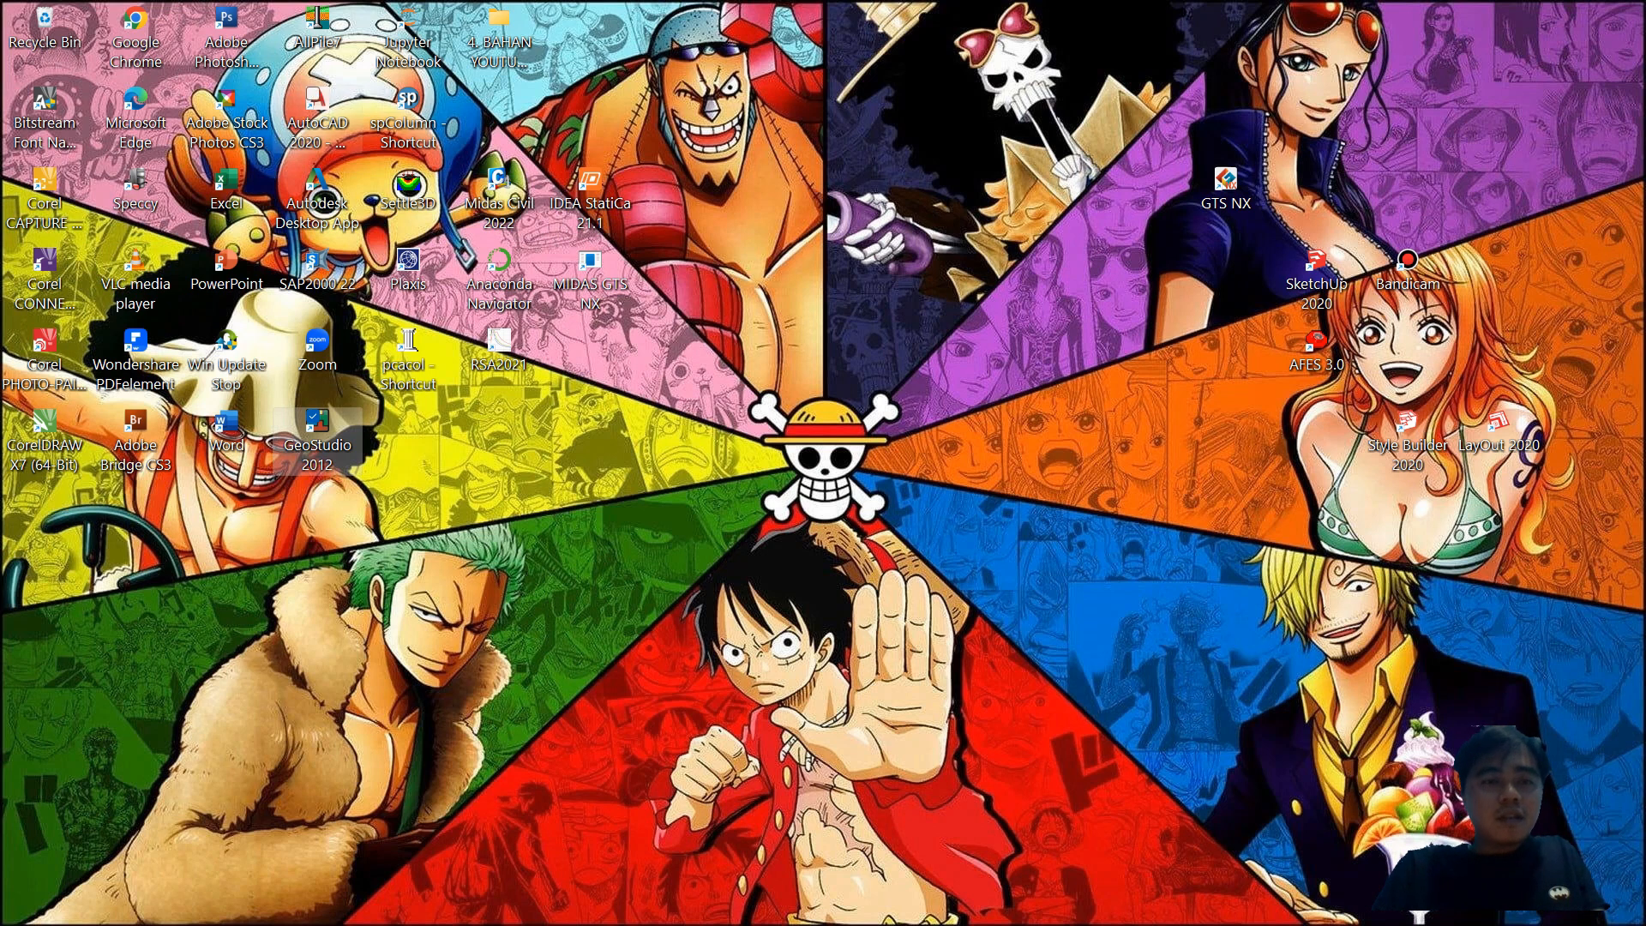
# Step: Launch Anaconda Navigator through the Windows search, and switch back to GTS NX
pyautogui.moveTo(955, 897)
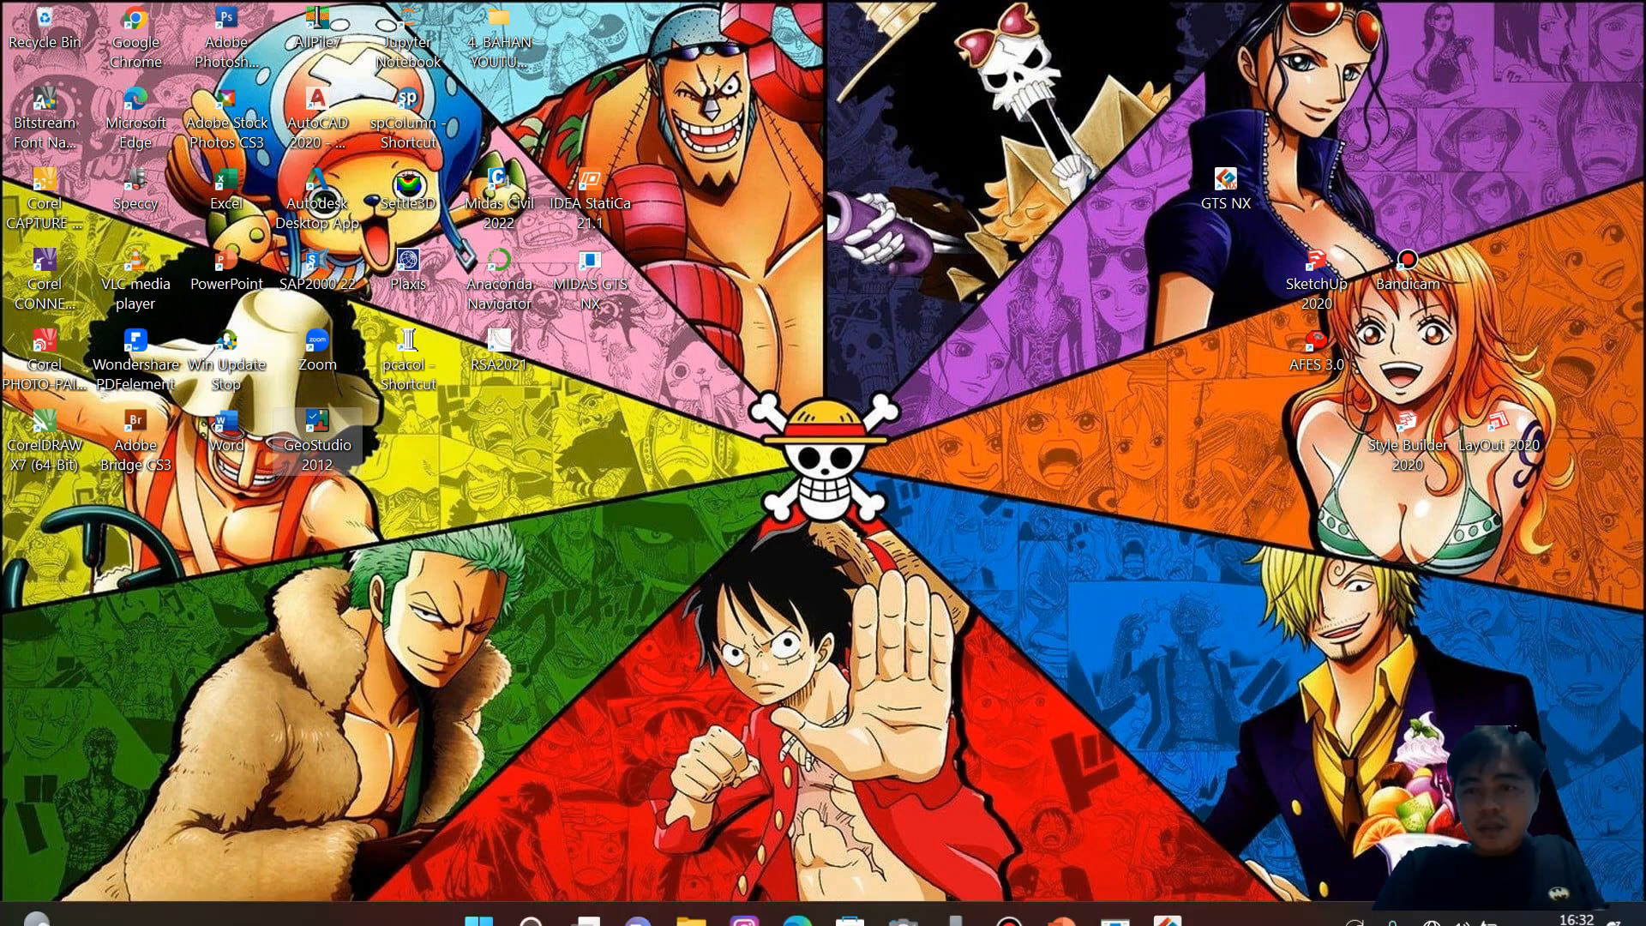
pyautogui.moveTo(1115, 897)
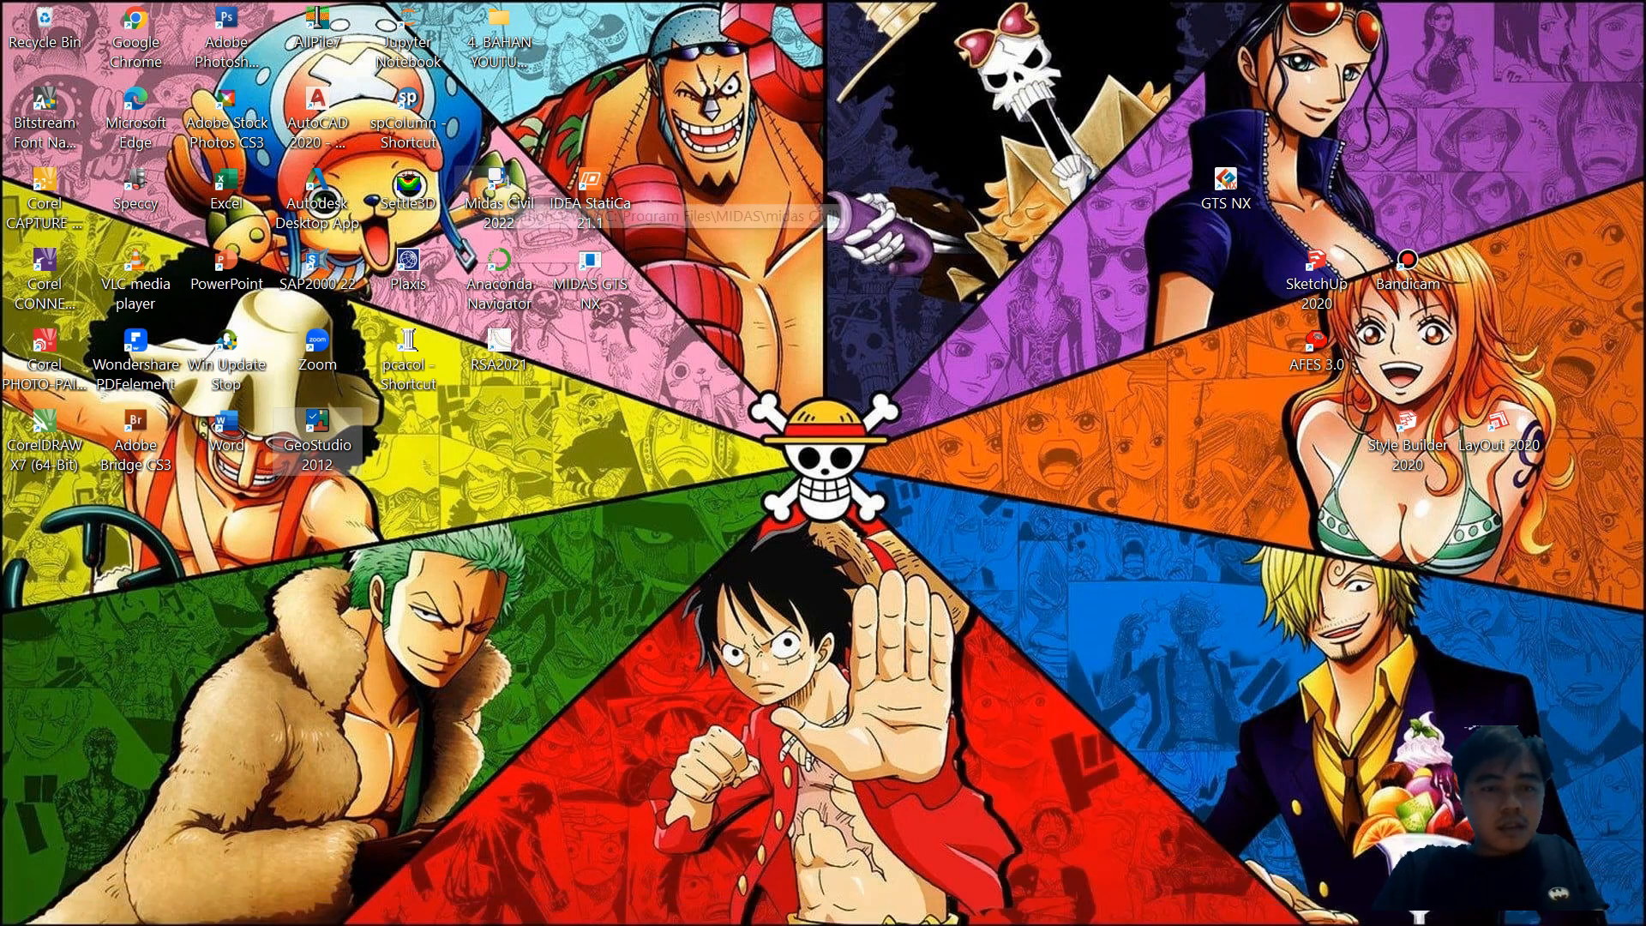
pyautogui.moveTo(586, 897)
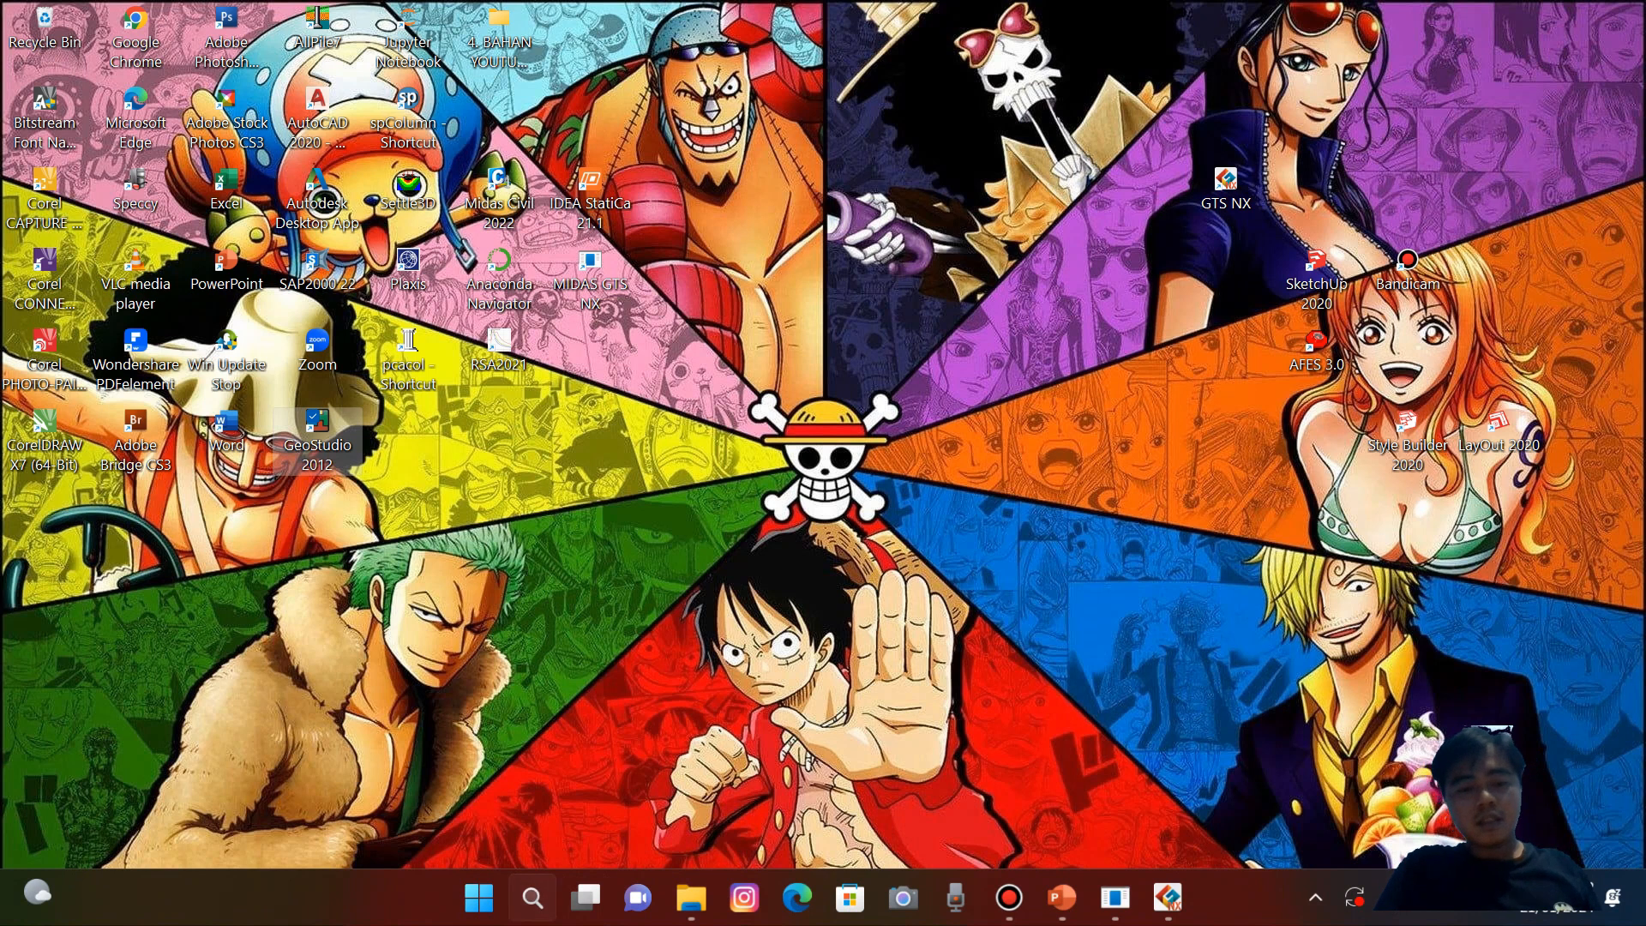
pyautogui.click(478, 897)
pyautogui.write('ANACO')
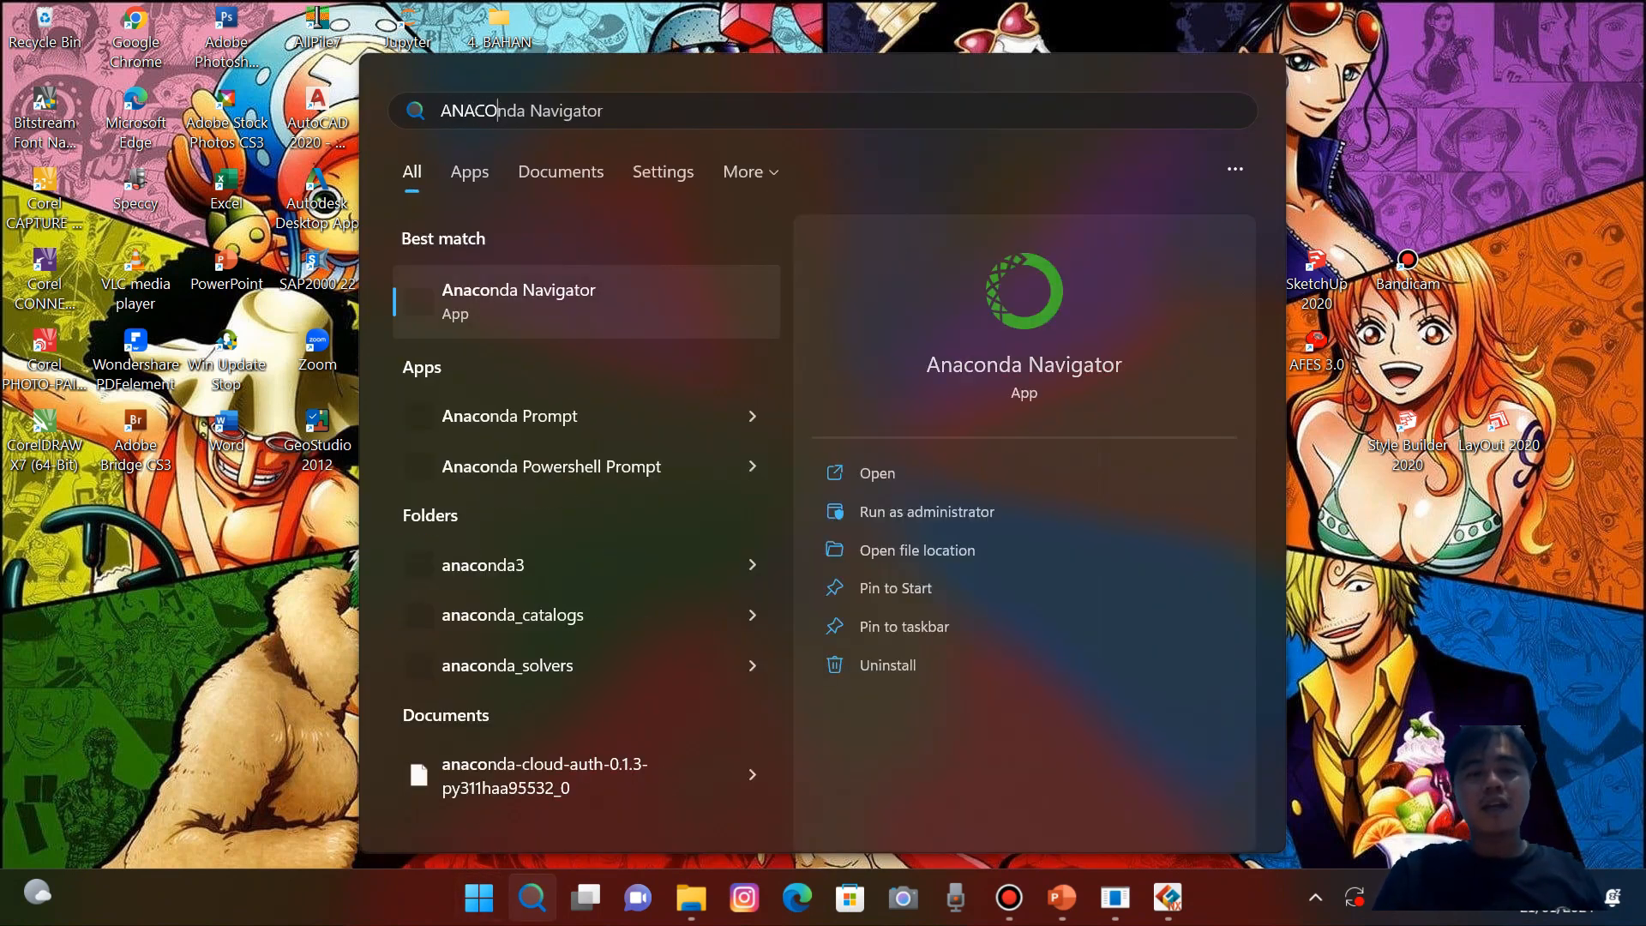
pyautogui.press('Return')
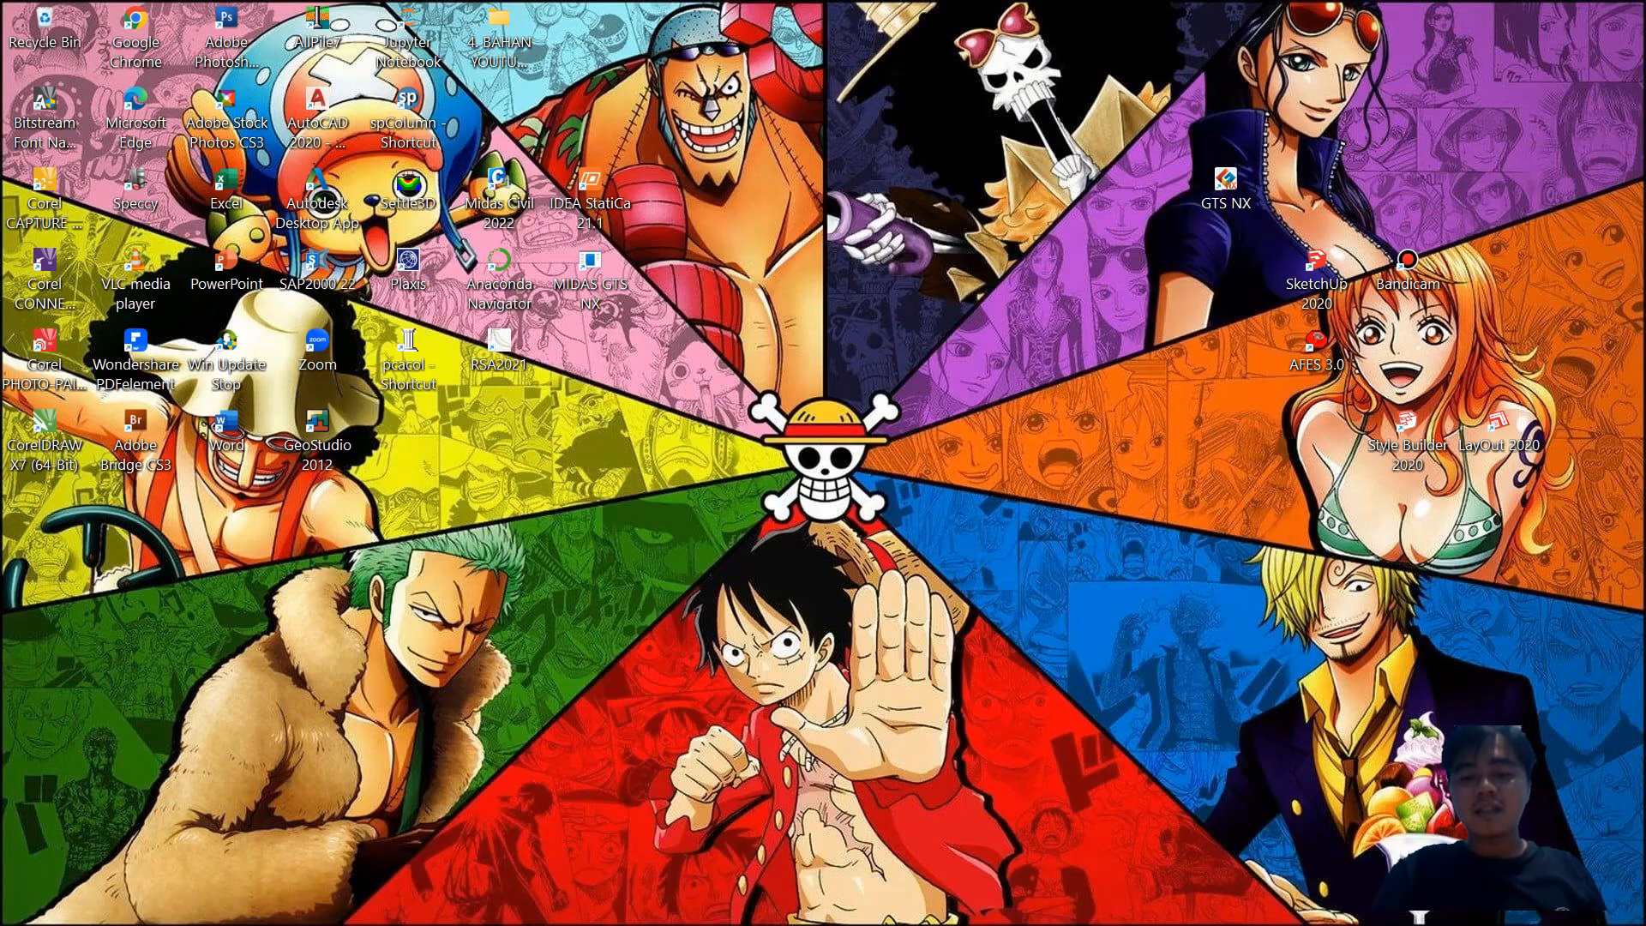
pyautogui.click(1168, 897)
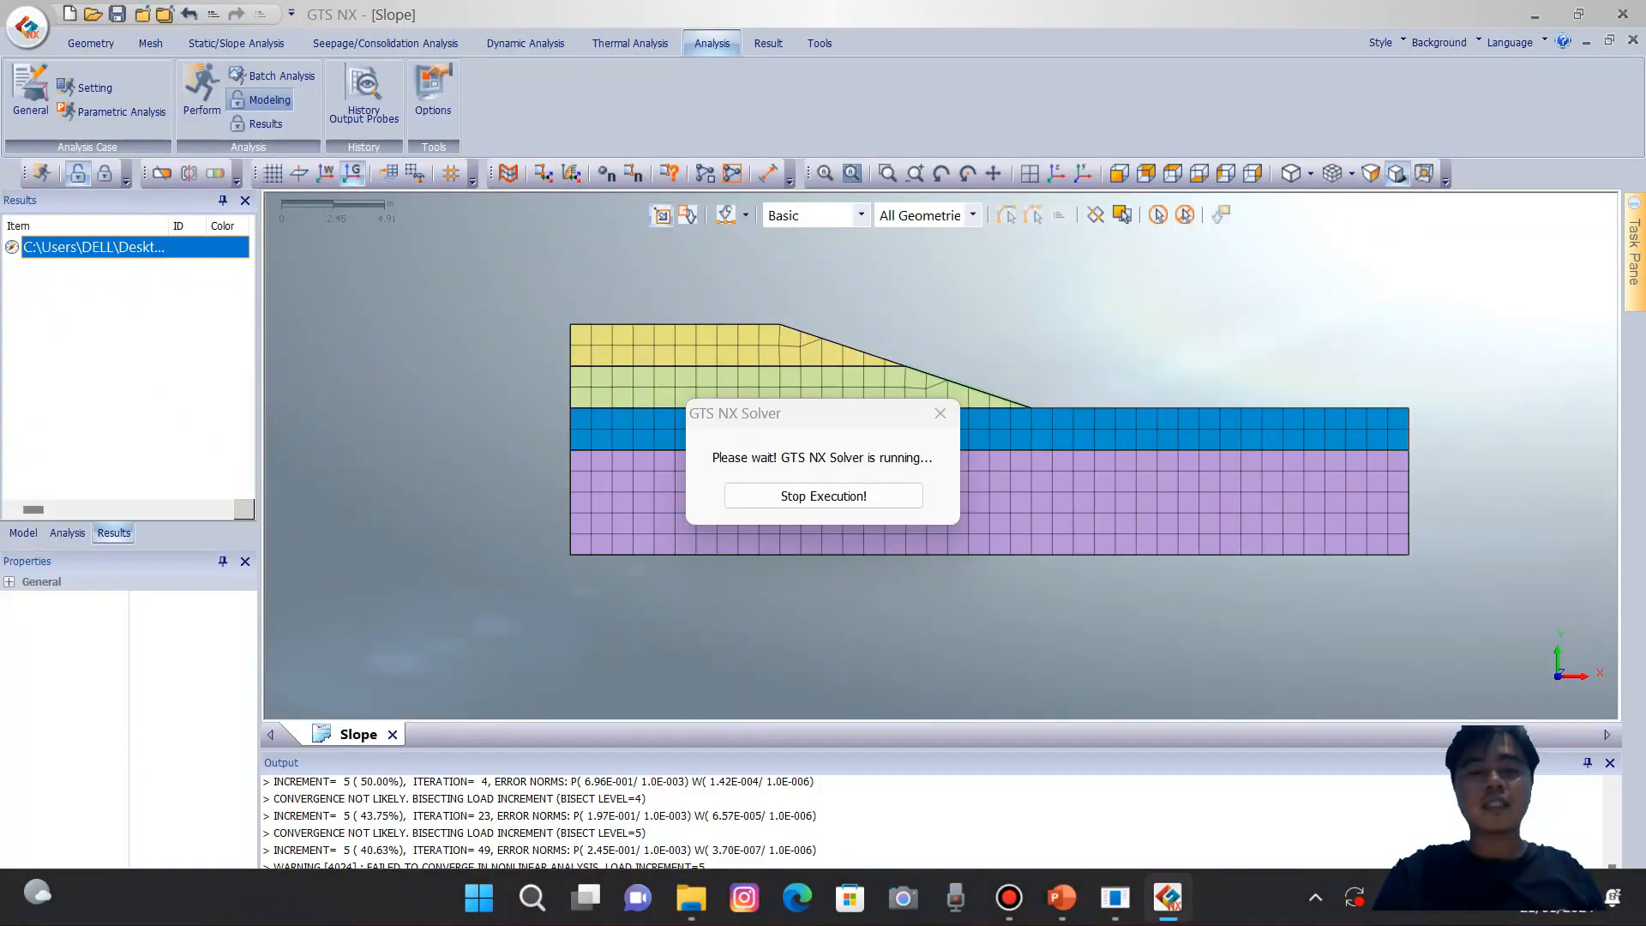